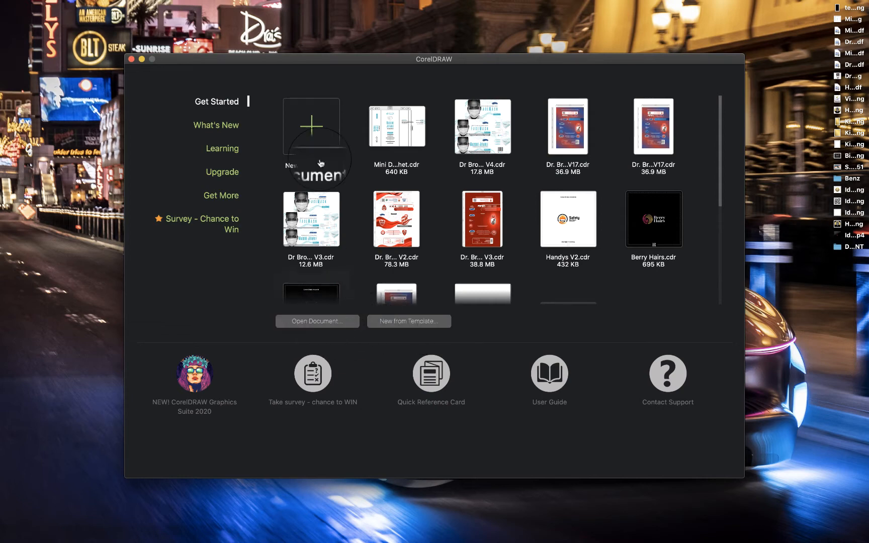
Create a 2,000 by 2,000 pixel RGB document named Big File at 300 dpi and enlarge its window to full screen
click(309, 128)
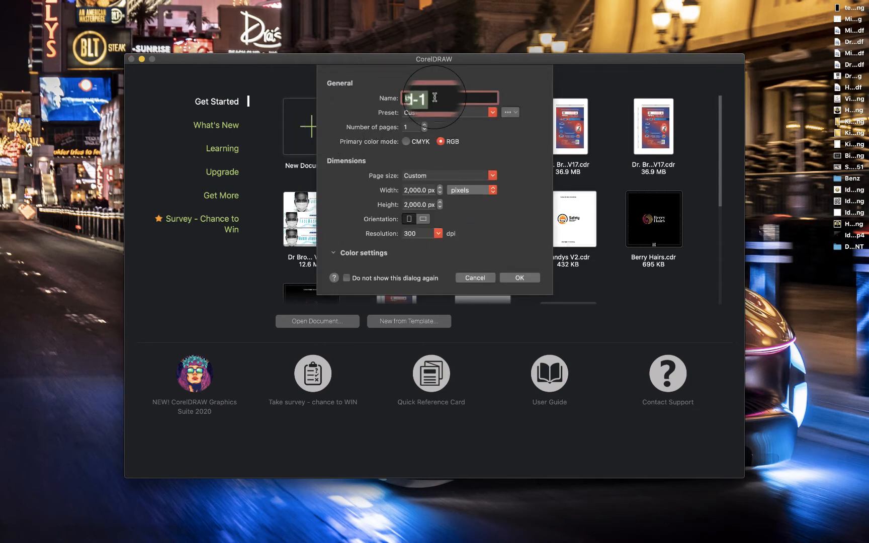
text(Big )
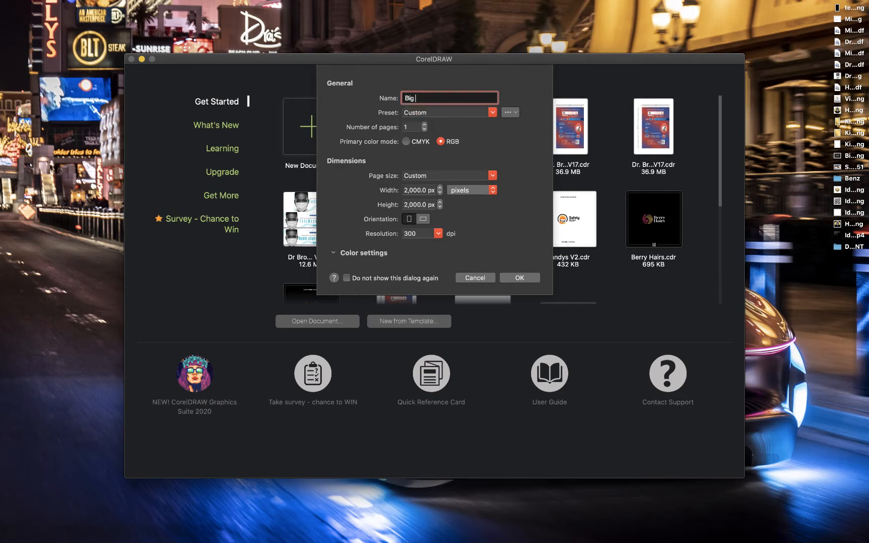
text(File)
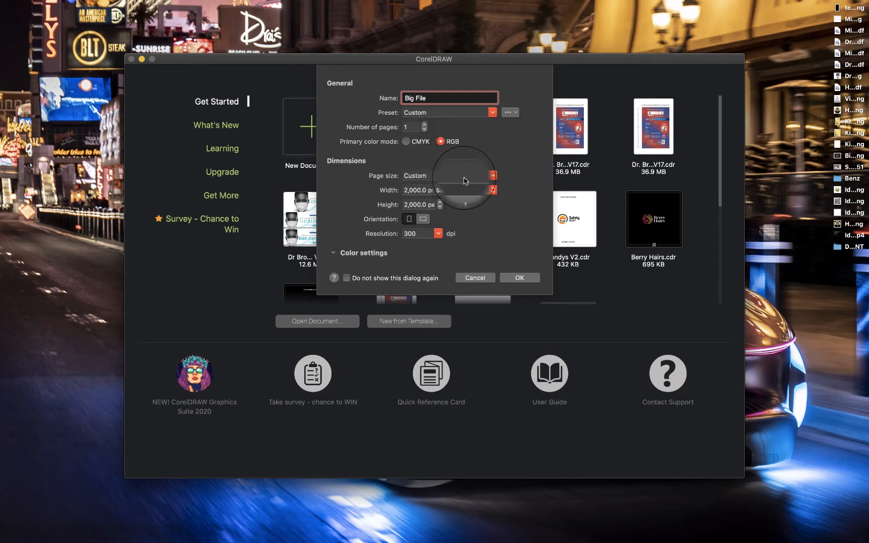
click(493, 176)
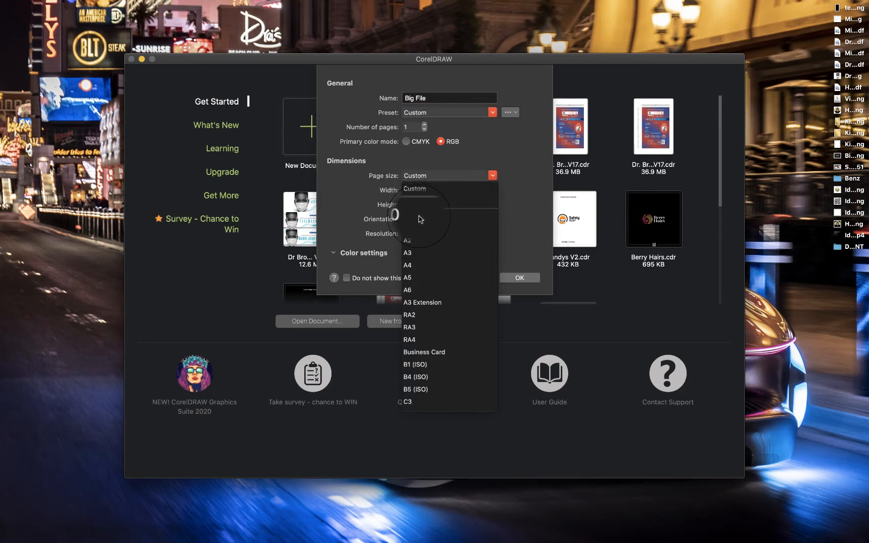
scroll(419, 241, down, 10)
scroll(418, 266, up, 15)
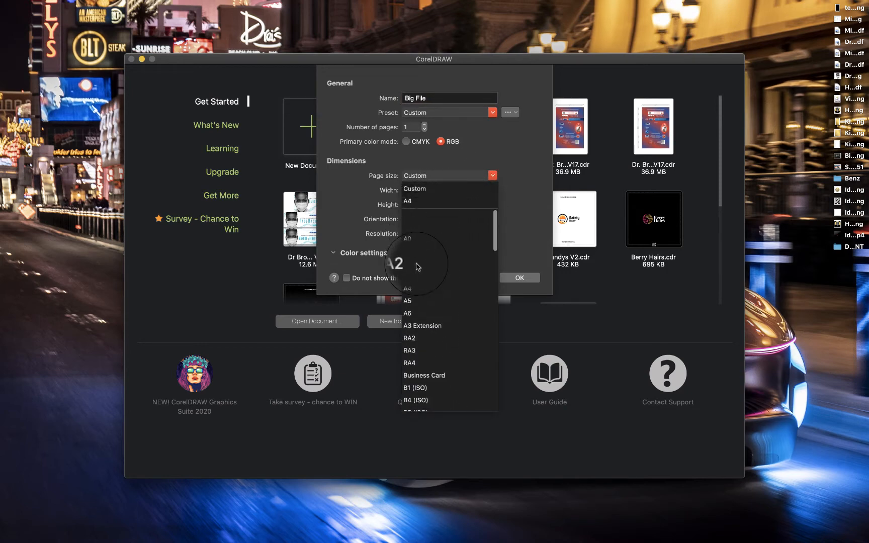
click(523, 234)
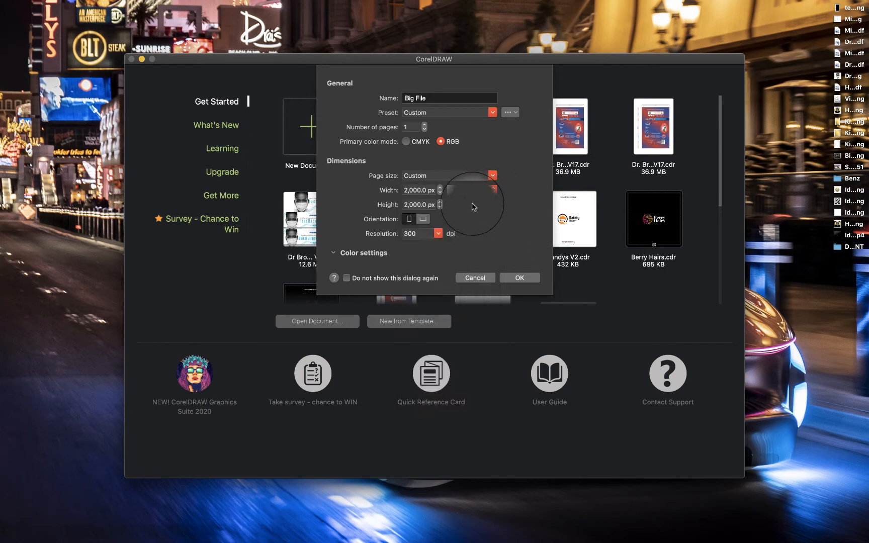
click(483, 191)
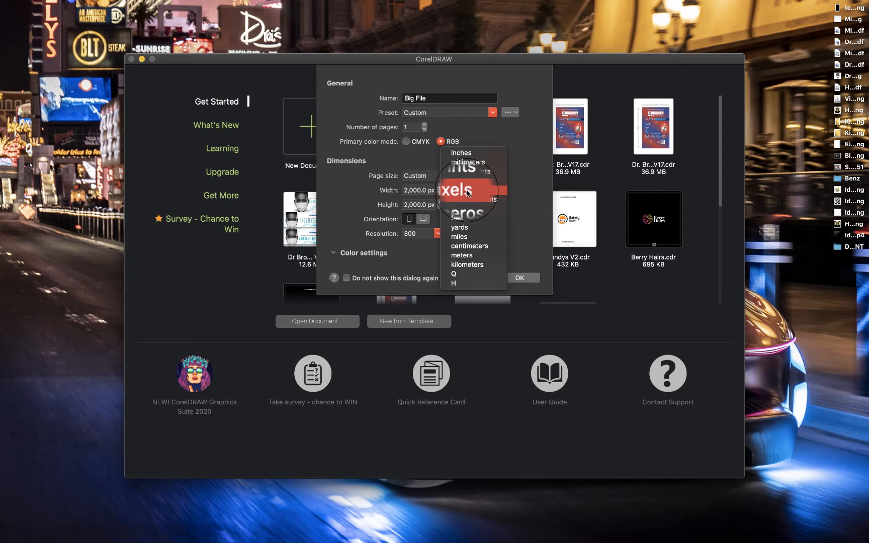
click(412, 195)
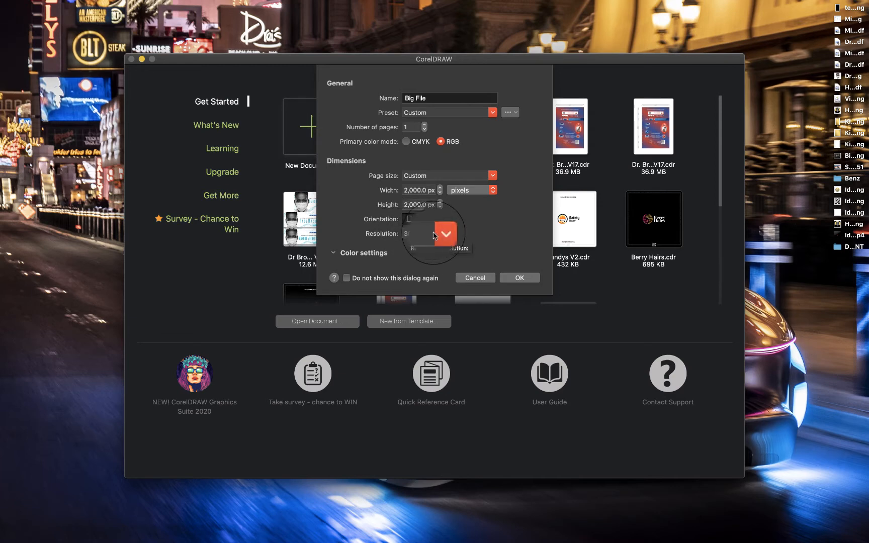
click(521, 281)
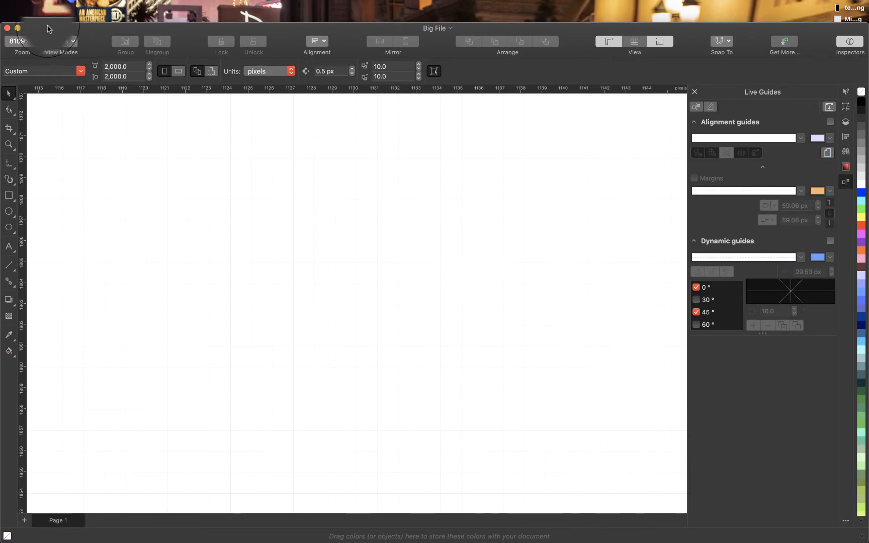
click(27, 29)
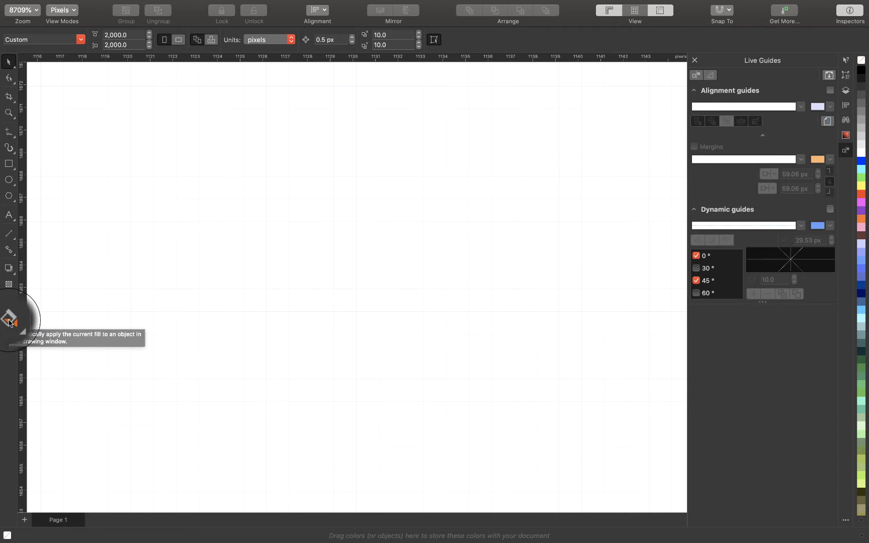
Examine the variants grouped under the Shape, Crop, Freehand, Artistic Media, Rectangle and Ellipse tools
click(15, 87)
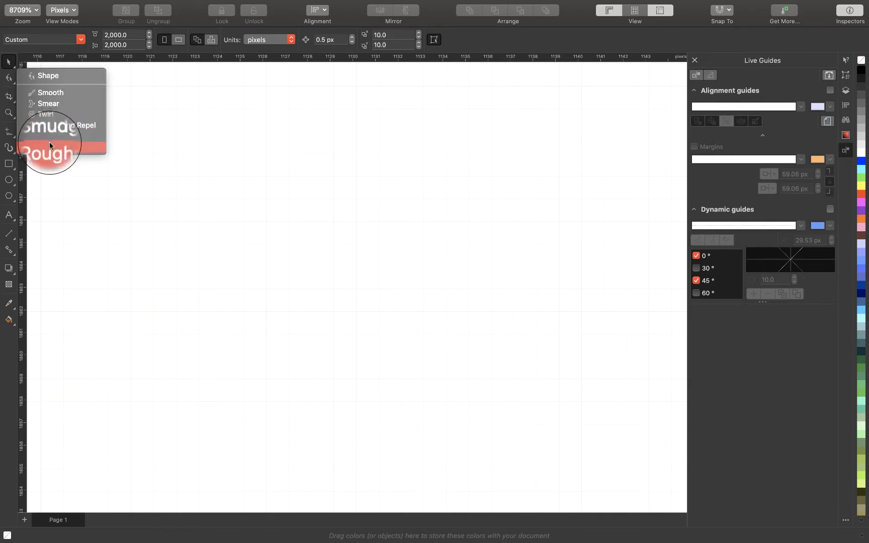
click(14, 104)
click(14, 103)
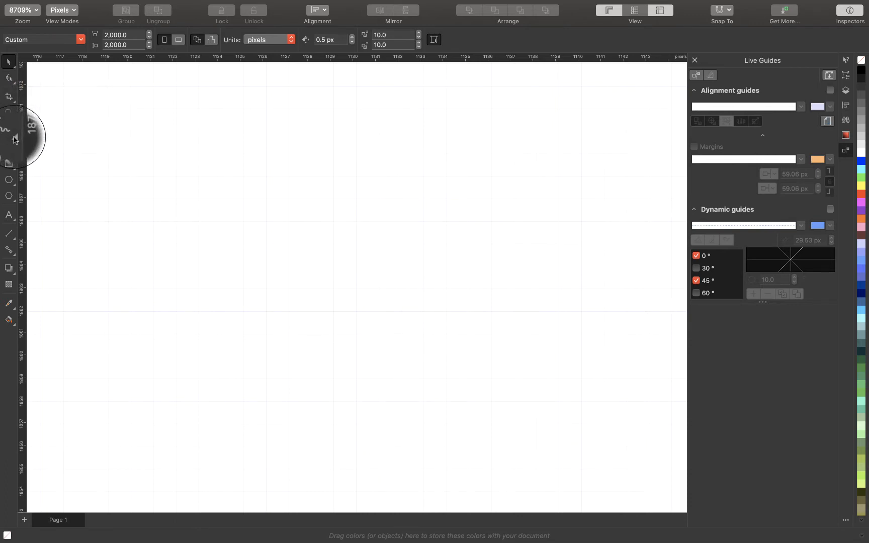
click(15, 139)
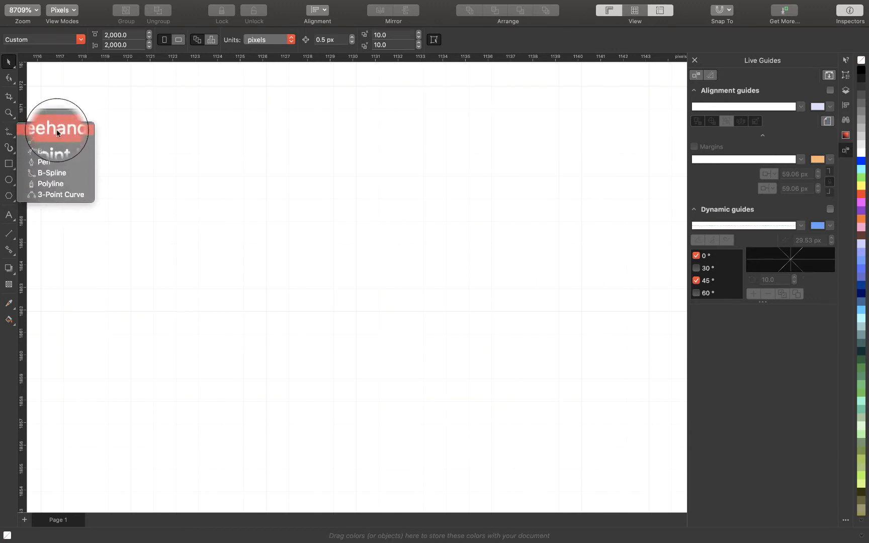
click(21, 150)
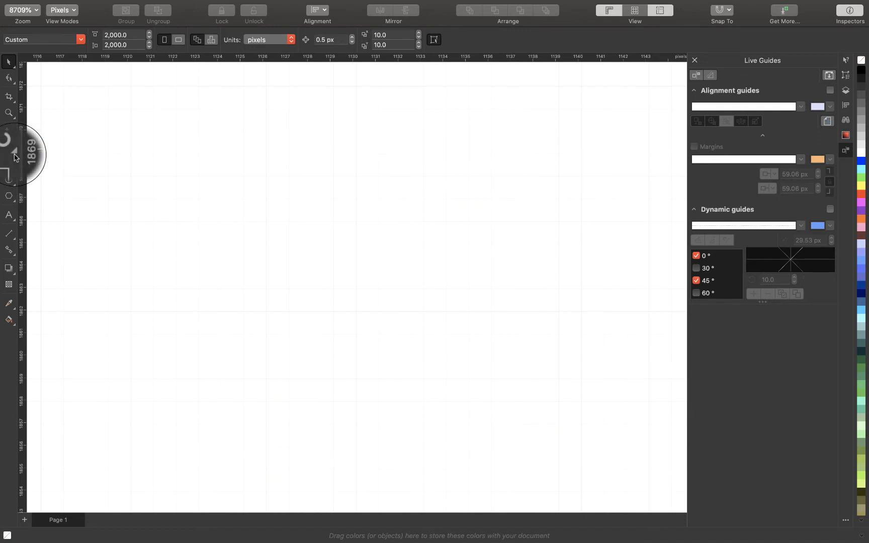
click(14, 158)
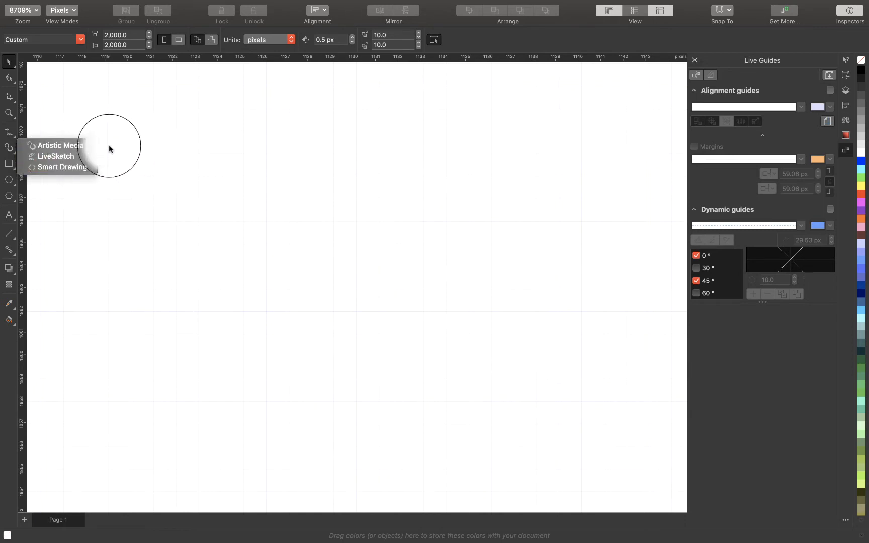
click(59, 166)
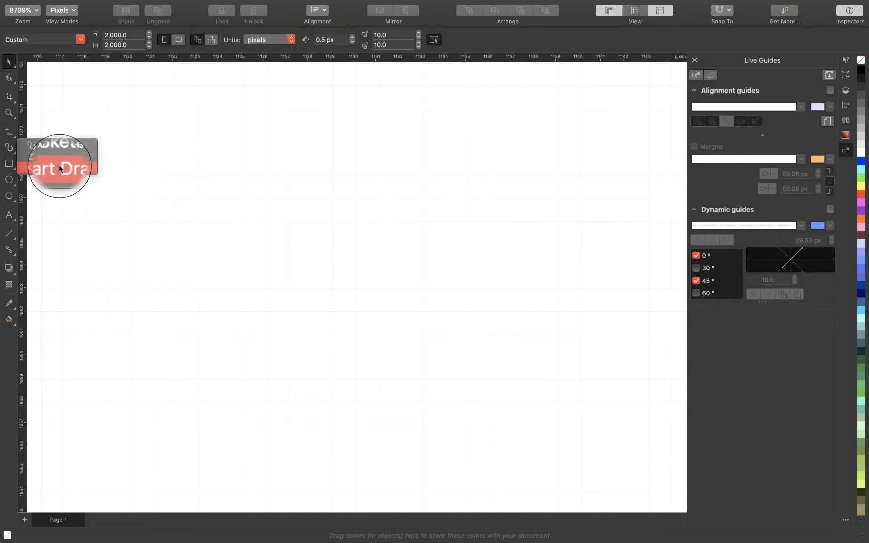
click(9, 166)
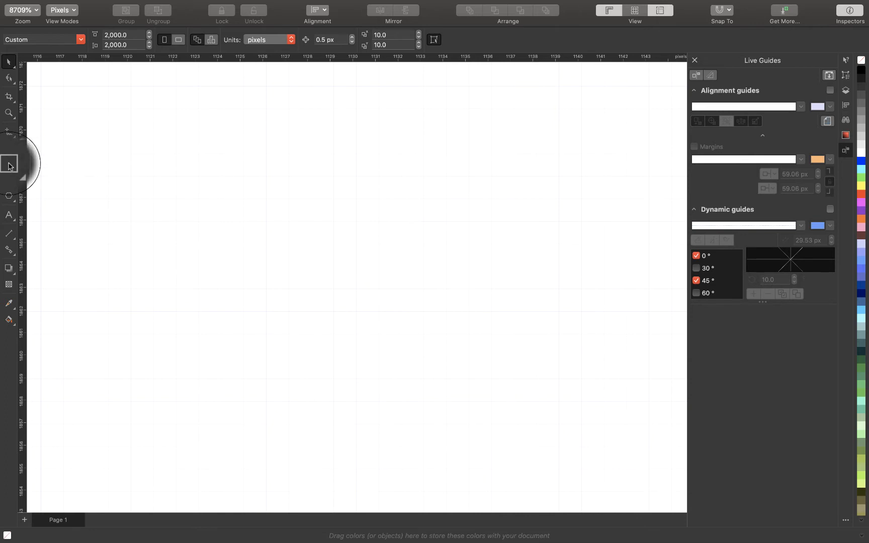
click(15, 172)
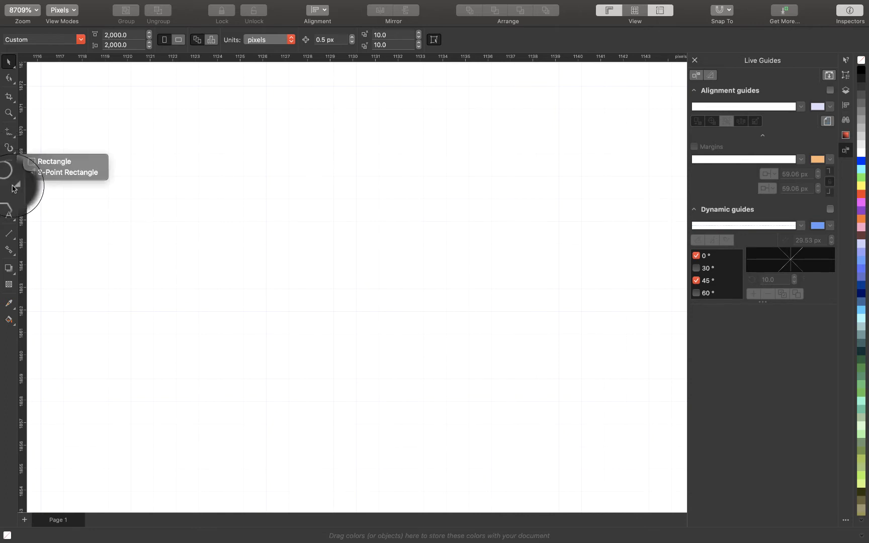
click(15, 182)
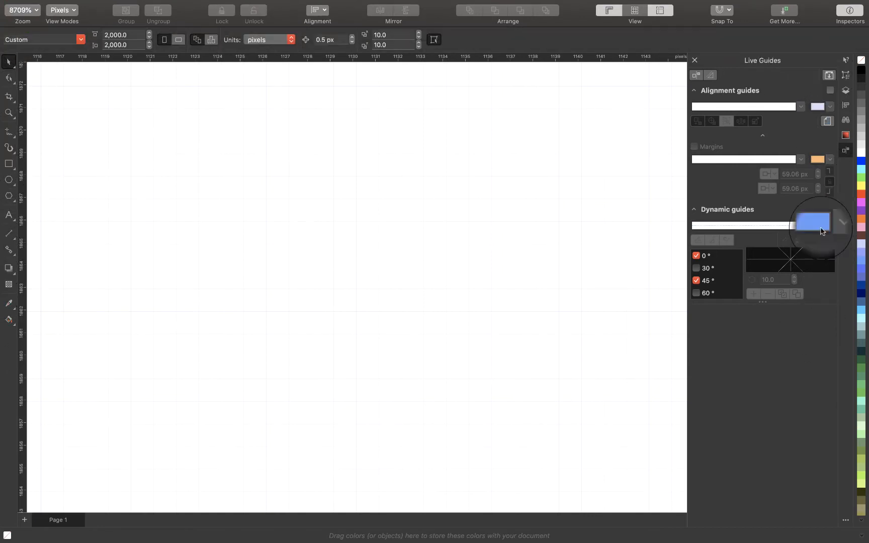
Look at the Properties inspector and open the Align and Distribute inspector
click(844, 77)
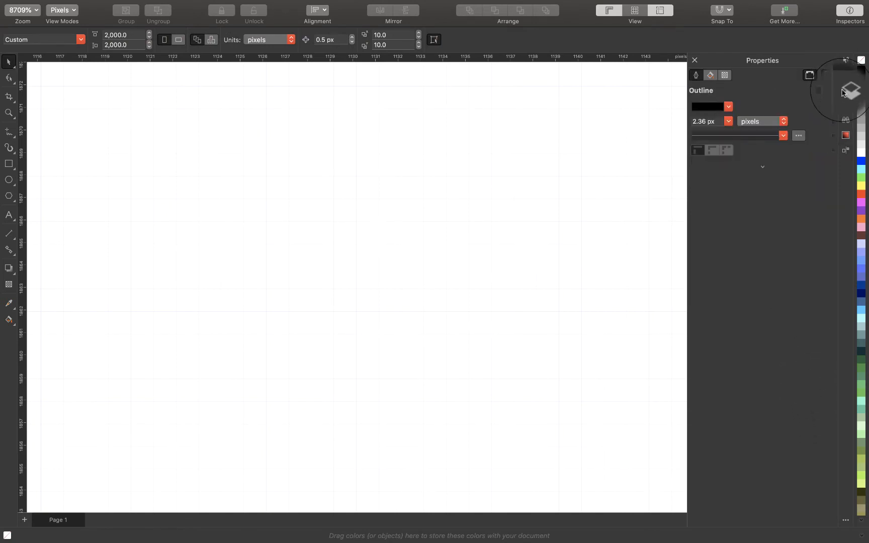
click(845, 106)
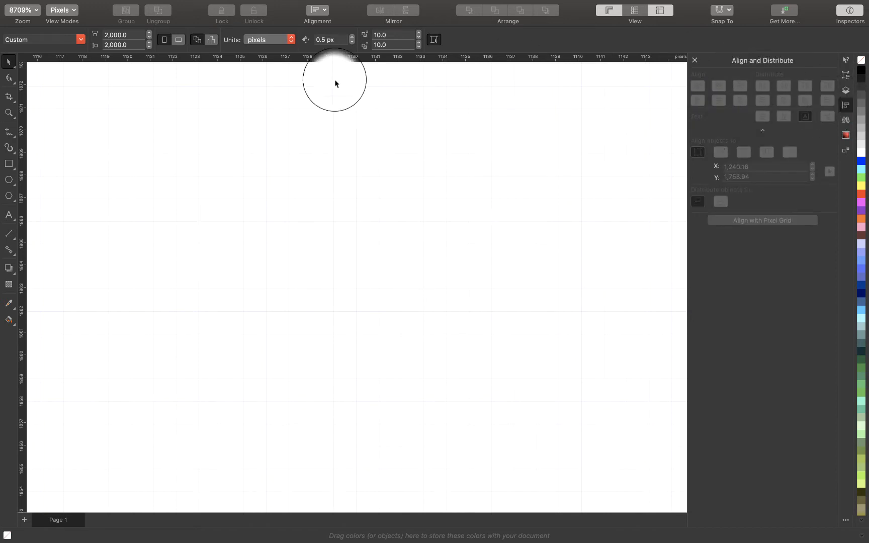
click(9, 163)
drag(130, 131, 199, 266)
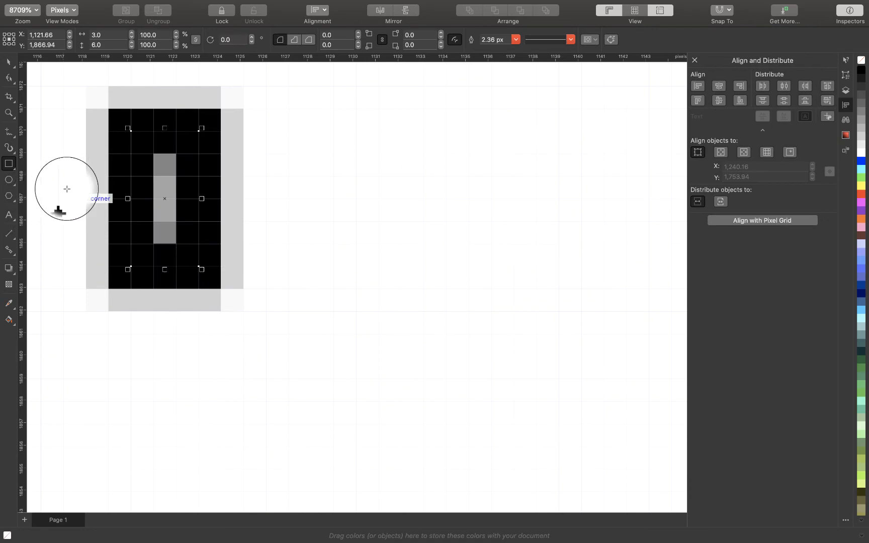
scroll(67, 189, down, 10)
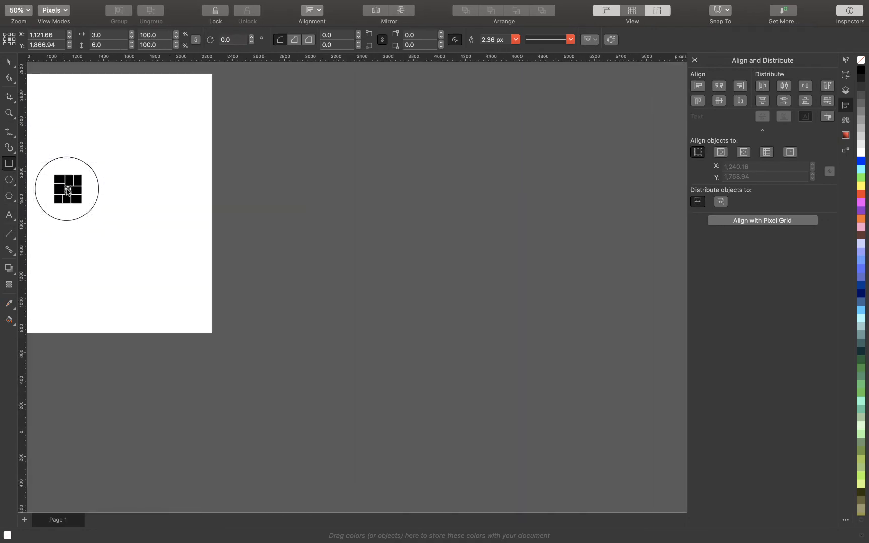
key(shift+F4)
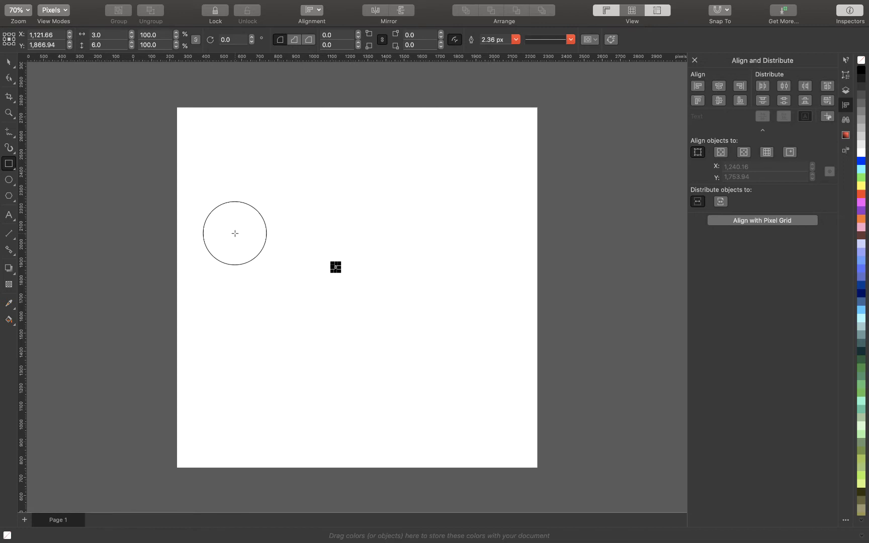
click(8, 61)
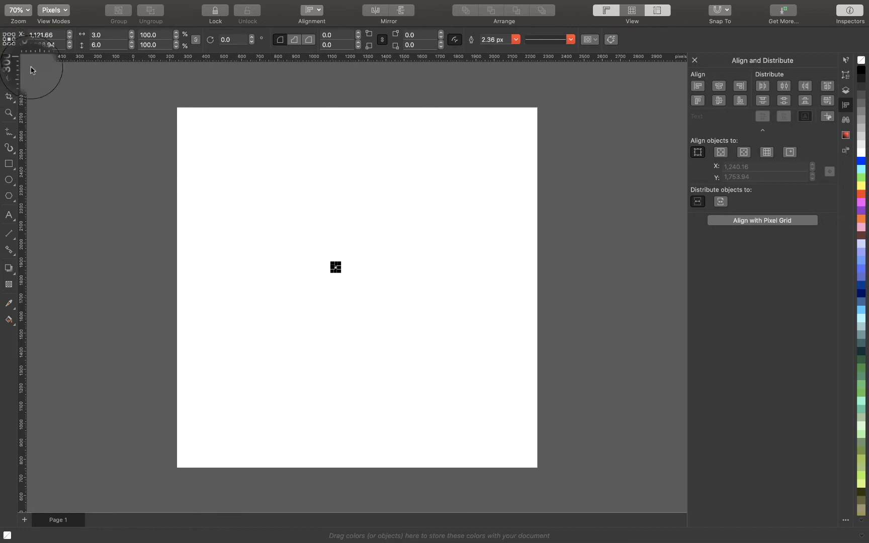
drag(90, 126, 401, 329)
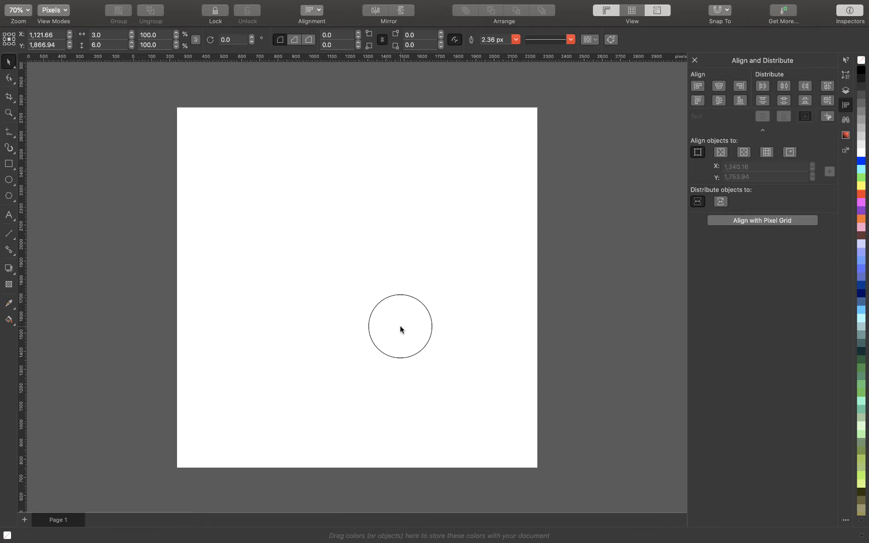
click(260, 293)
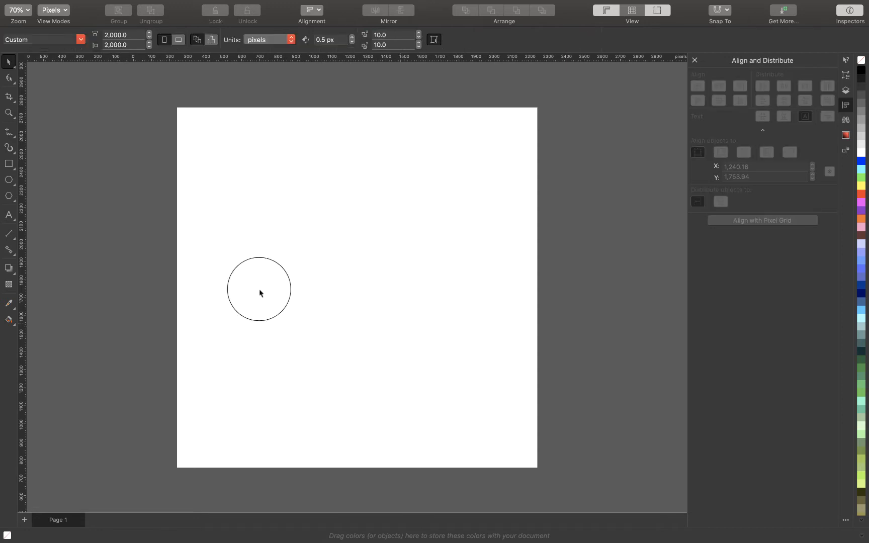
Draw four upright rectangles side by side, the first about 500 by 1,611 px and the last, beyond the page, about 135 by 740 px
click(10, 163)
drag(205, 142, 295, 431)
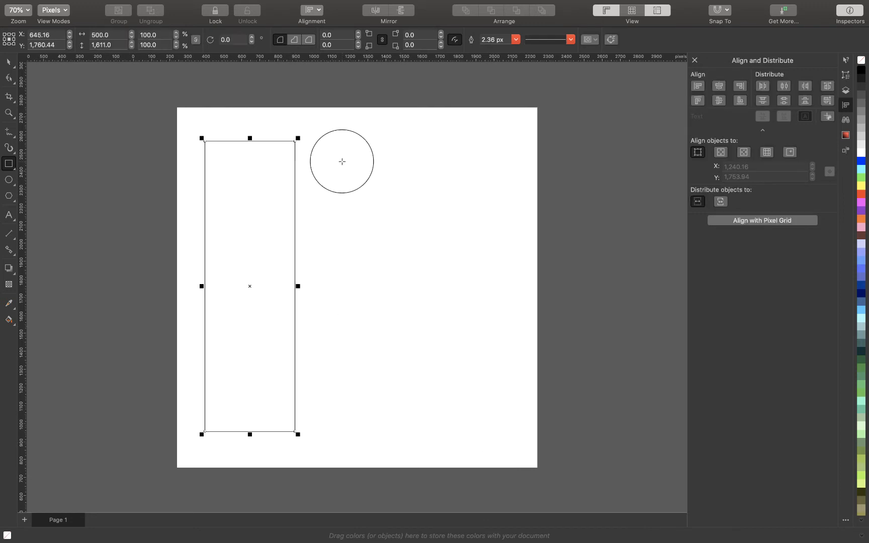
drag(343, 162, 396, 365)
drag(460, 203, 485, 323)
drag(609, 132, 632, 266)
Select all four rectangles and align them on their horizontal centre line, and finally along their bottom edges
click(9, 63)
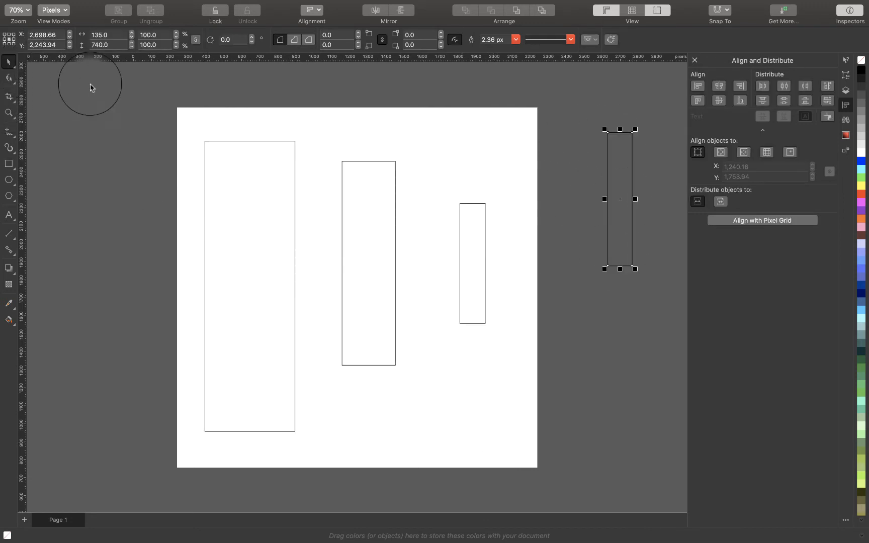
drag(96, 81, 669, 491)
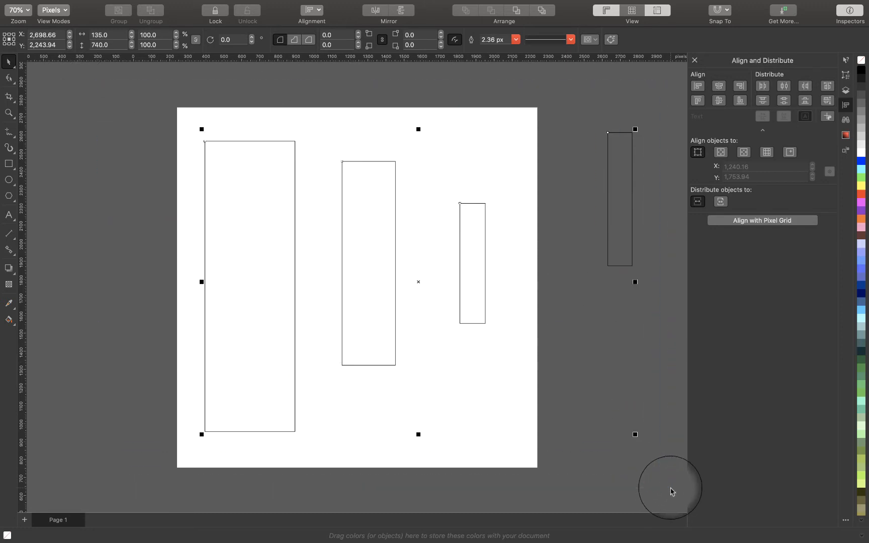
key(t)
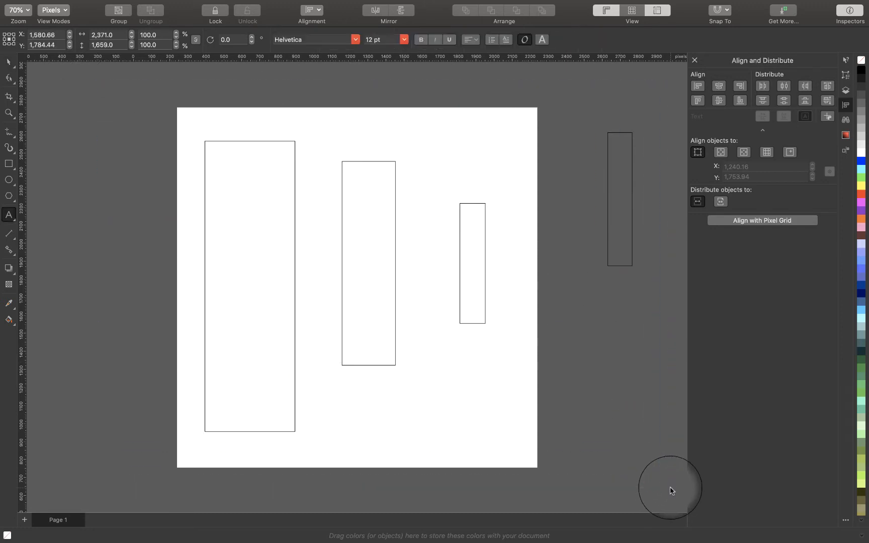
key(v)
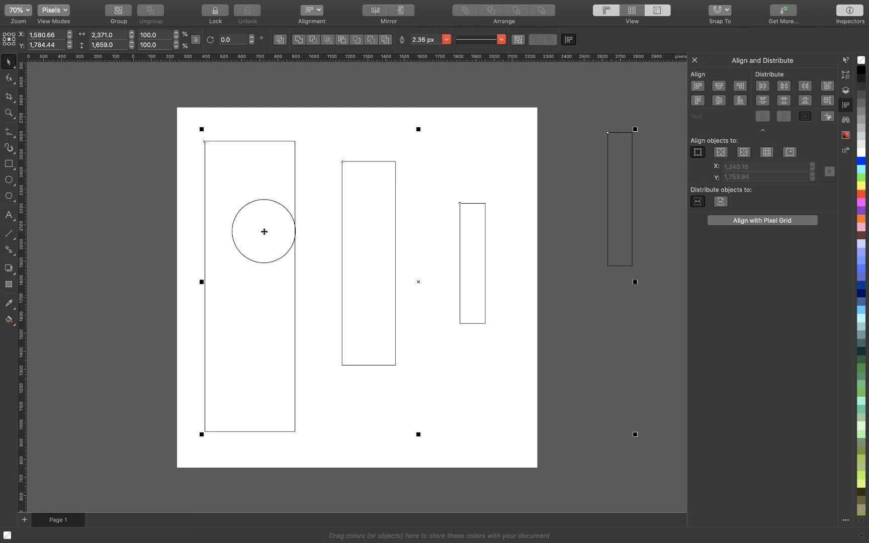
drag(292, 217, 433, 162)
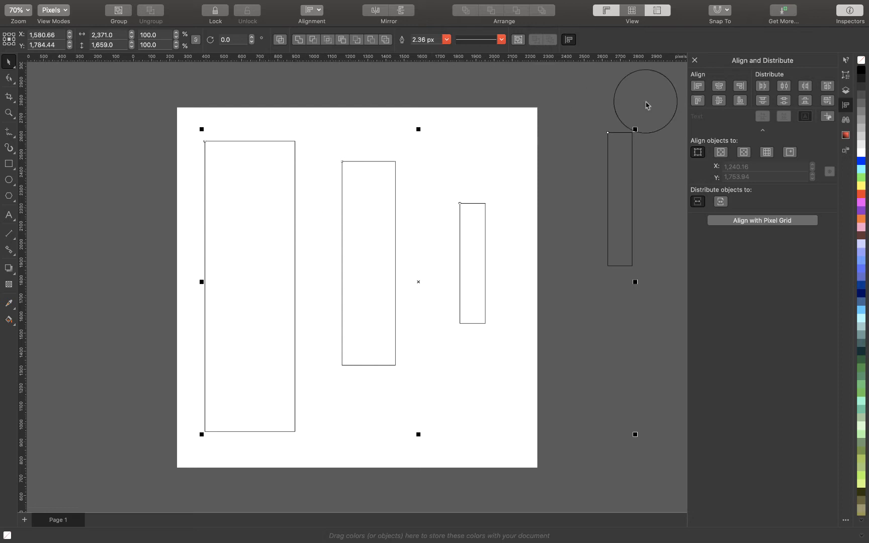
click(716, 98)
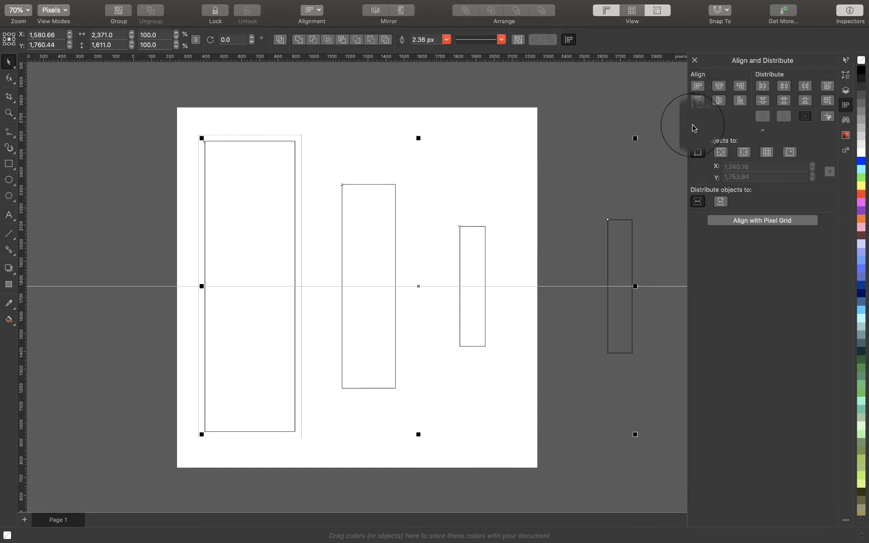
click(740, 104)
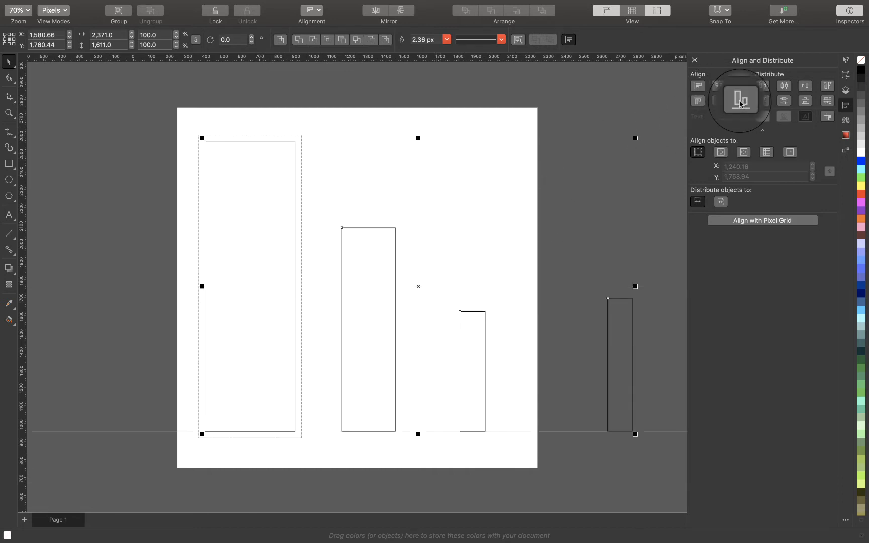
Align the four rectangles on their horizontal centre line and distribute them with equal horizontal spacing
click(719, 103)
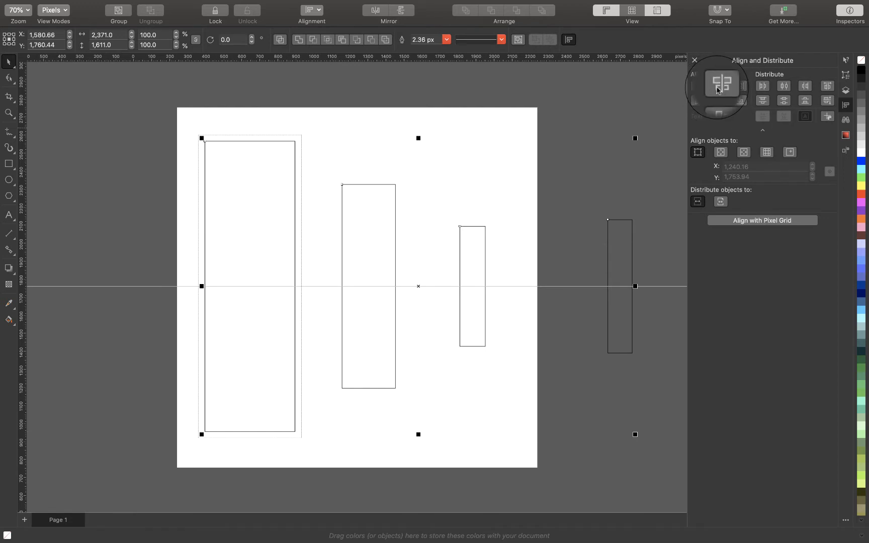
click(718, 90)
key(super+z)
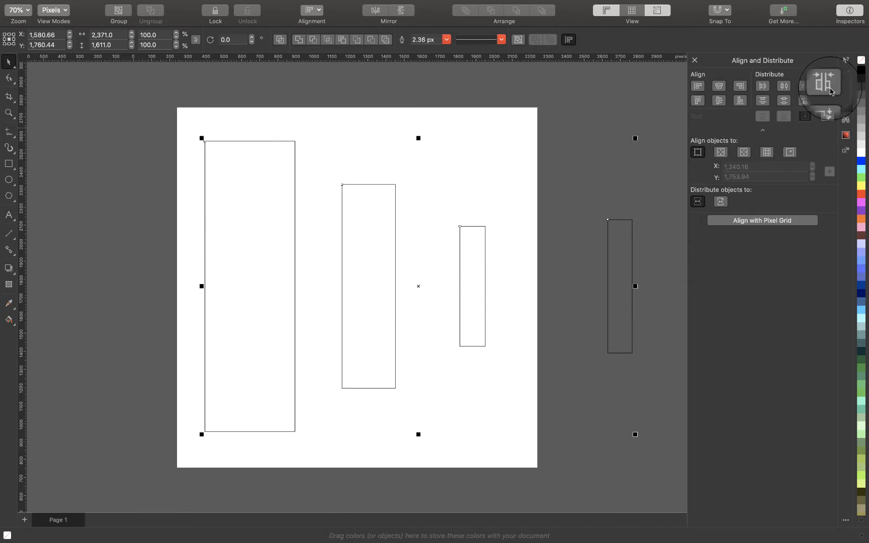
click(829, 88)
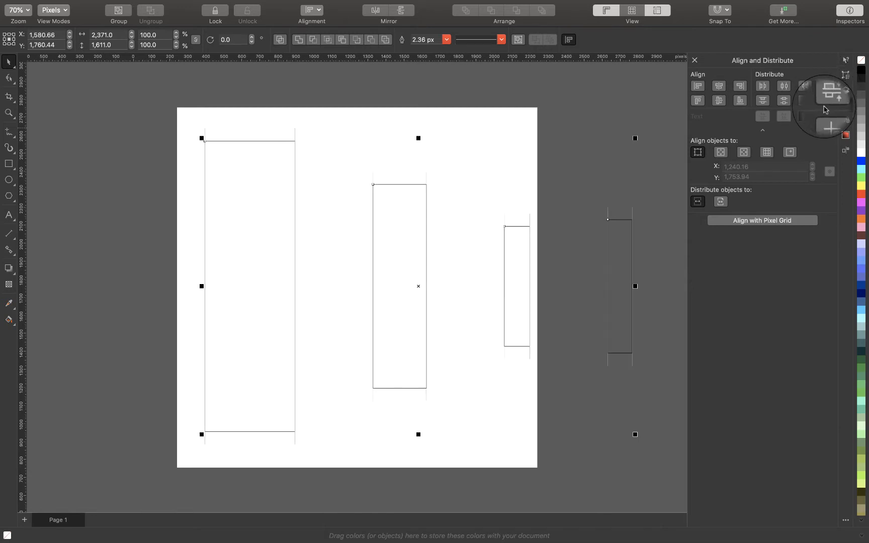
Align the four rectangles along their right edges, and finally along their left edges, leaving nothing selected
click(740, 86)
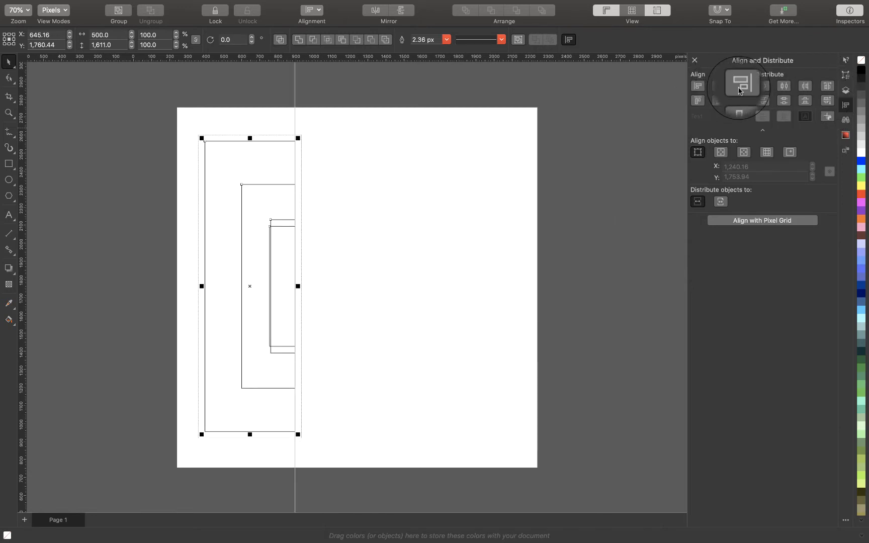
click(698, 86)
click(613, 184)
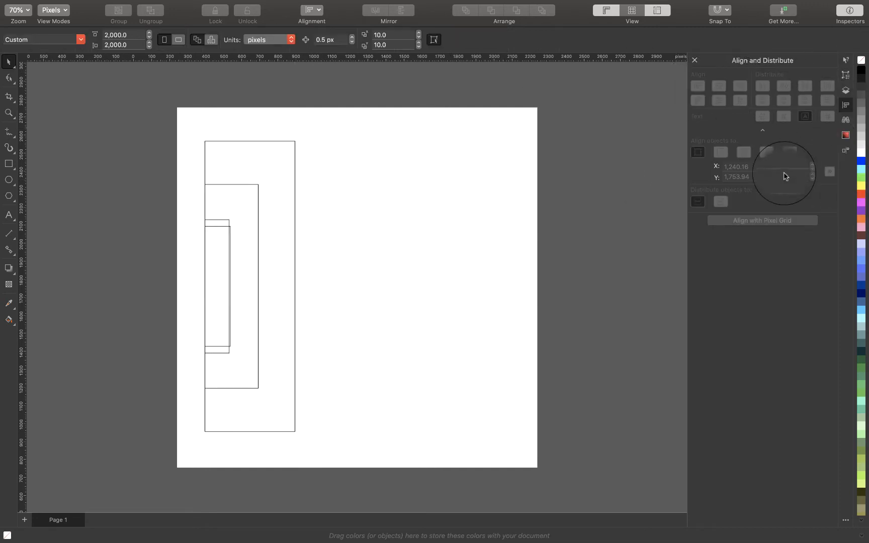
Open the Palettes inspector
click(366, 6)
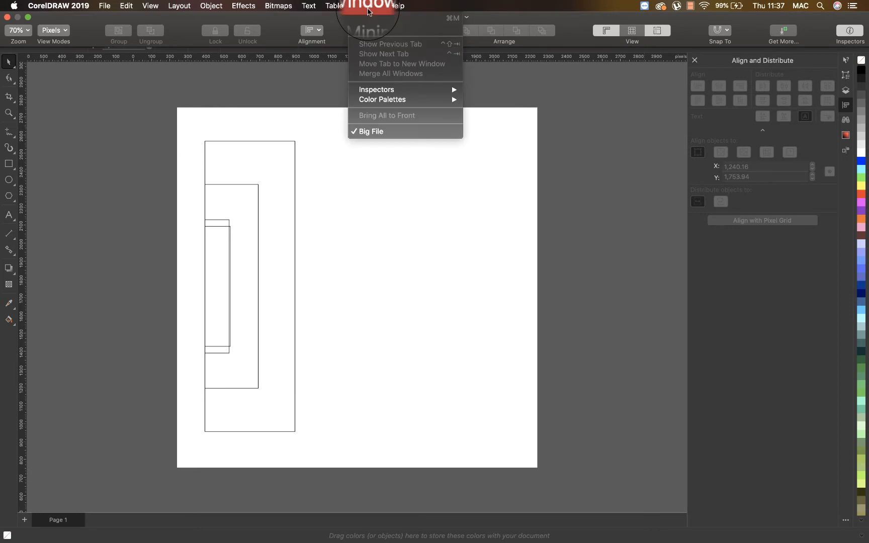
mouse_move(407, 90)
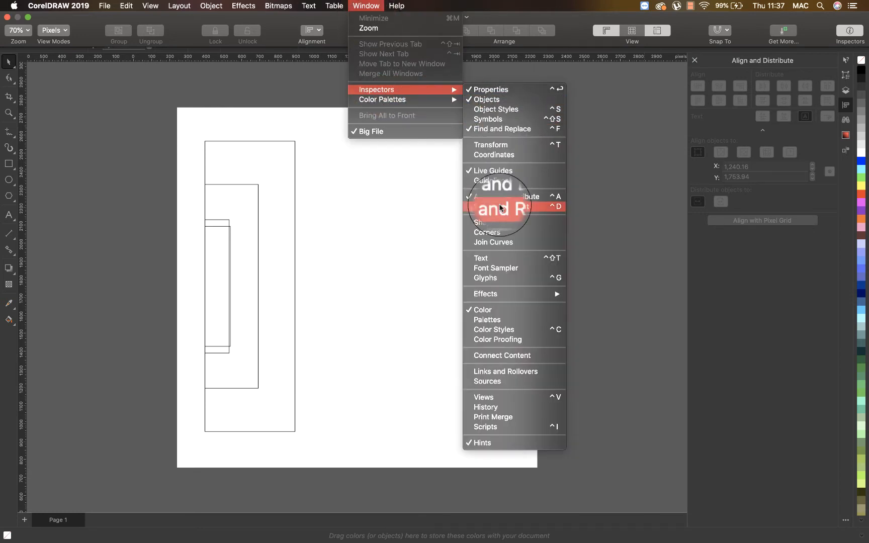
click(507, 321)
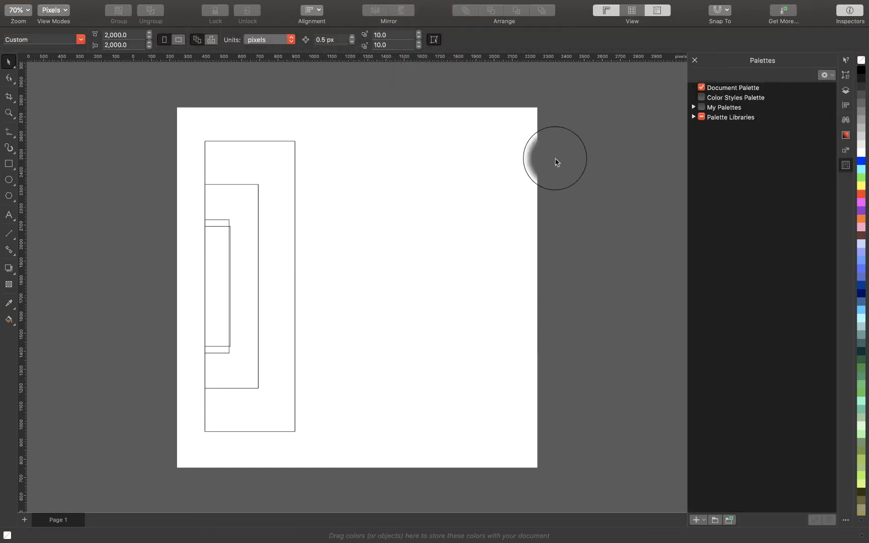
Delete the four aligned rectangles and draw three new ones, the second about 508 by 709 px and the third about 571 by 649 px
drag(438, 108, 146, 524)
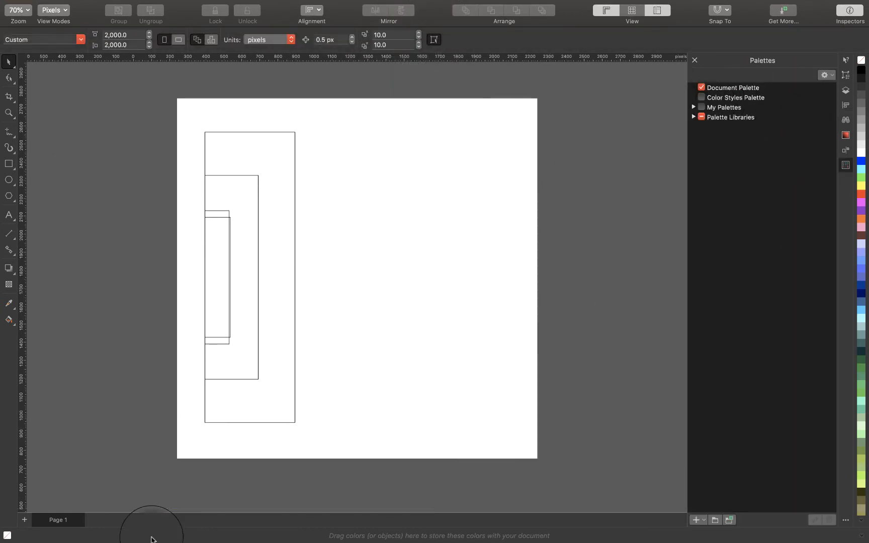
key(Delete)
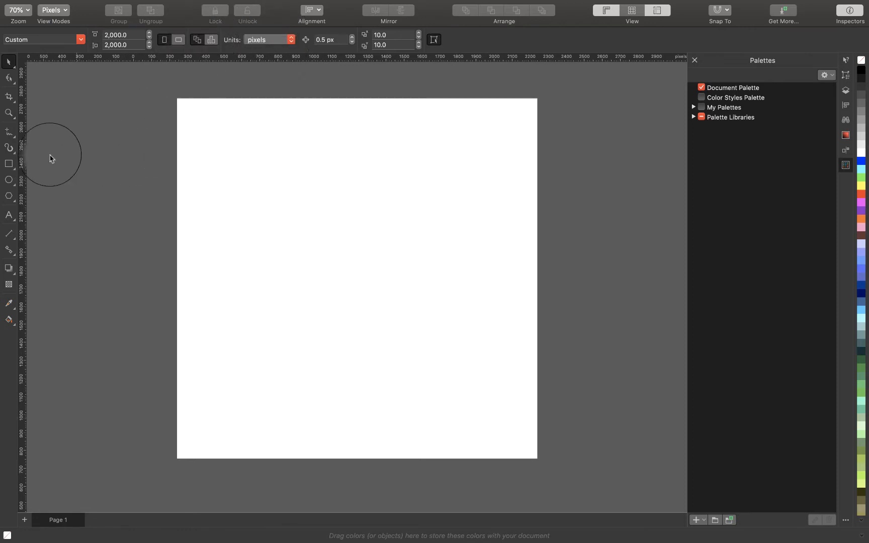
click(9, 164)
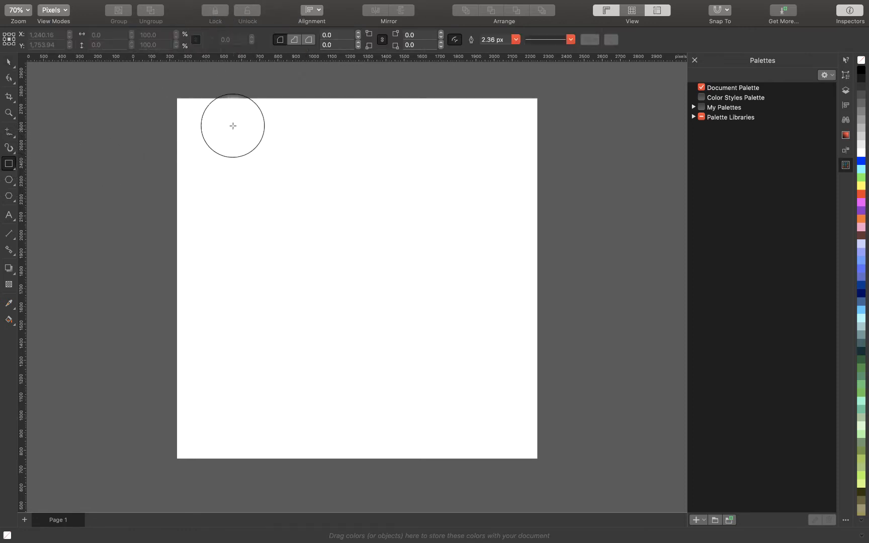
drag(229, 124, 314, 219)
drag(256, 245, 347, 373)
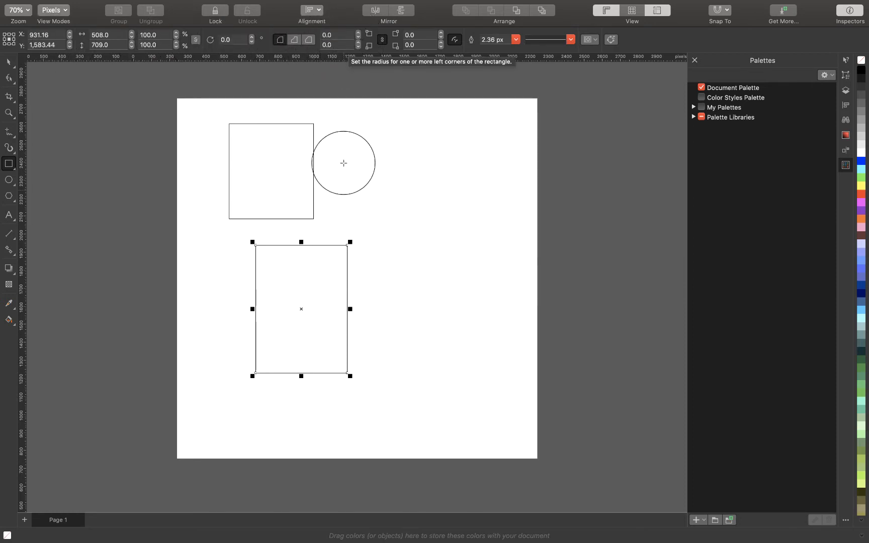
drag(333, 150, 436, 267)
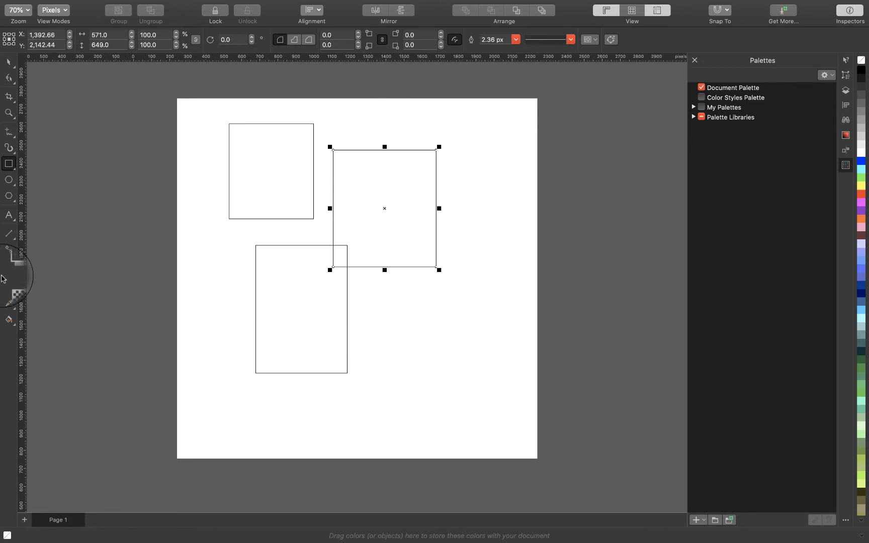
Add an empty paragraph text frame about 413 by 523 px in the lower-right part of the page
click(9, 216)
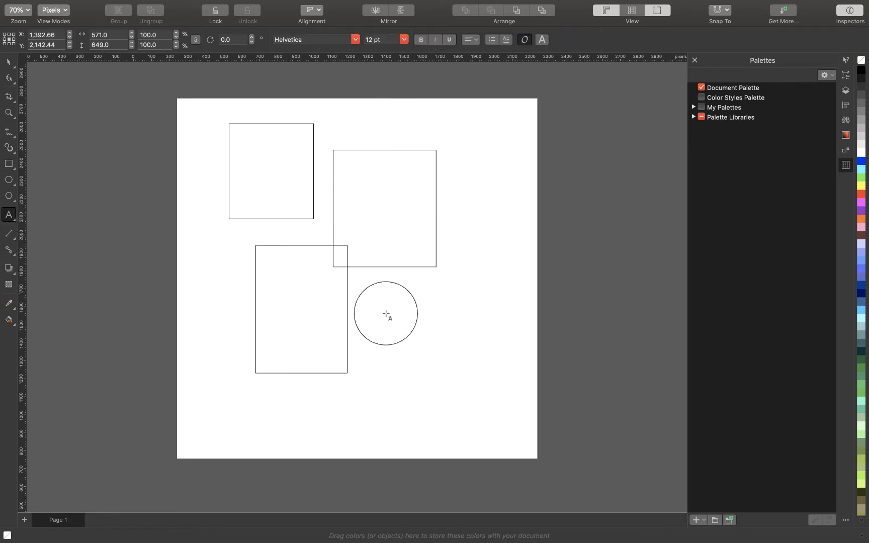
drag(386, 314, 460, 408)
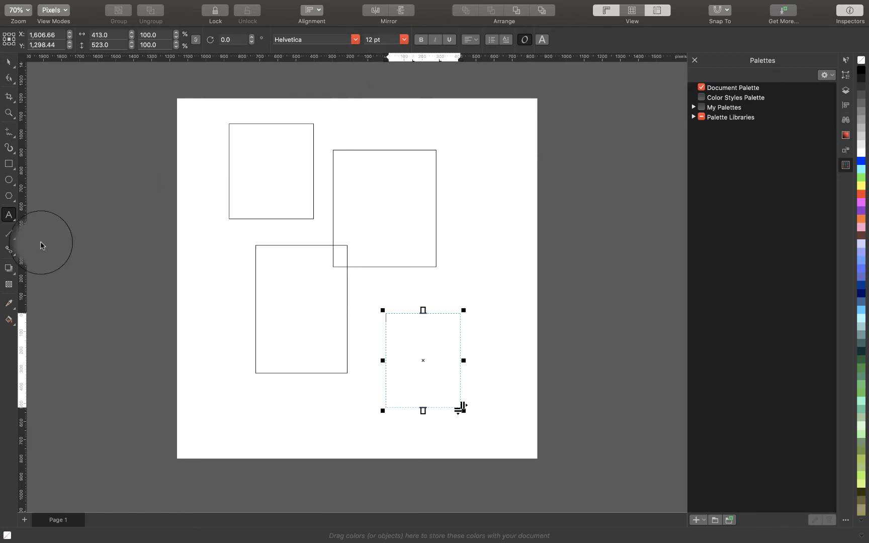
key(Escape)
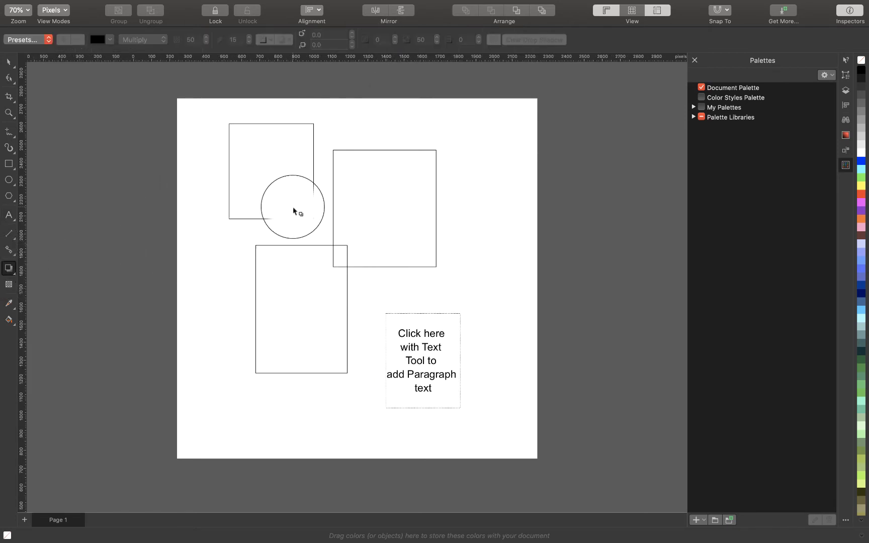
Apply a drop shadow to the 571 by 649 px rectangle, offset about 473 px to the right and 167 px down
key(space)
click(354, 211)
key(s)
drag(384, 208, 521, 257)
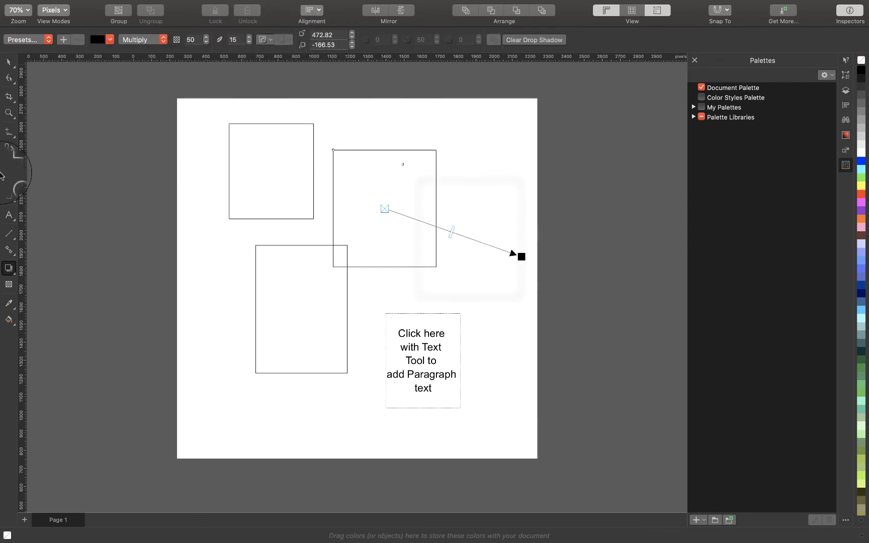
Draw a nine-sided polygon about 535 by 637 px overlapping the lower rectangle and set its number of sides to 4
click(9, 195)
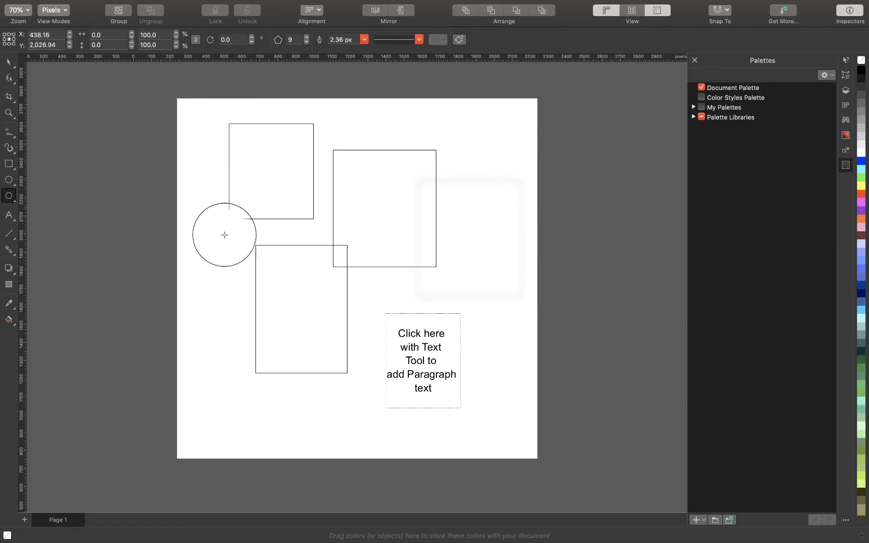
drag(211, 225, 313, 347)
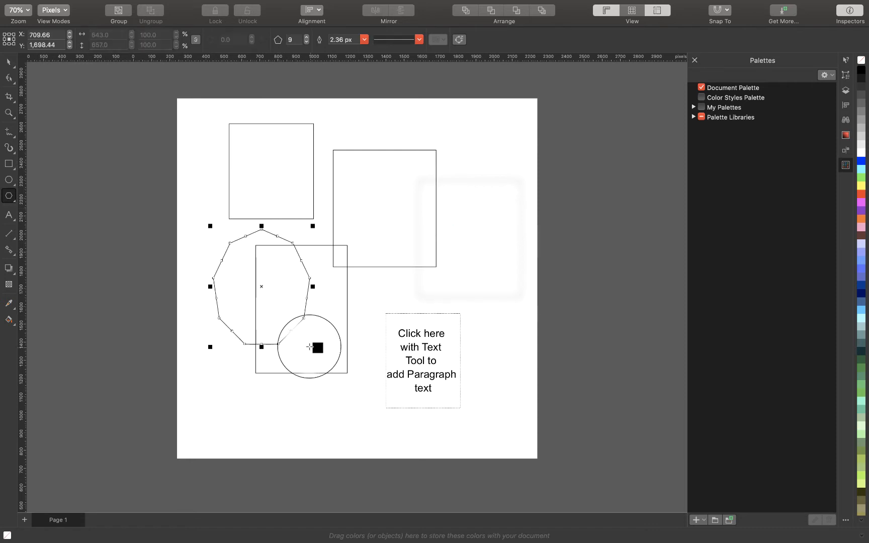
double_click(292, 39)
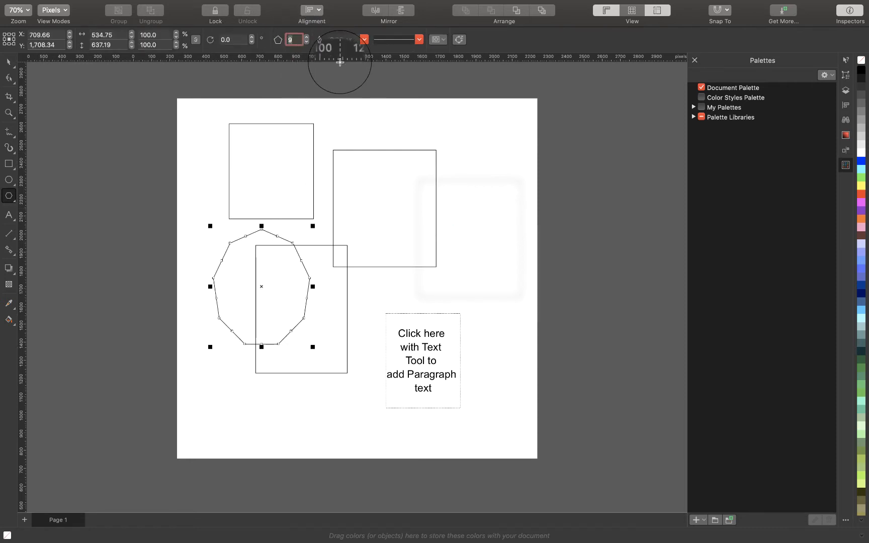
text(4)
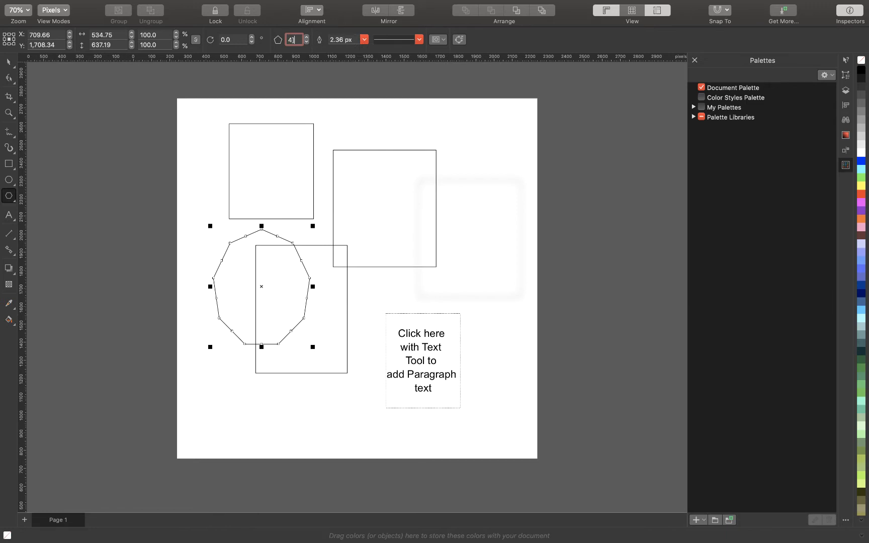
key(Return)
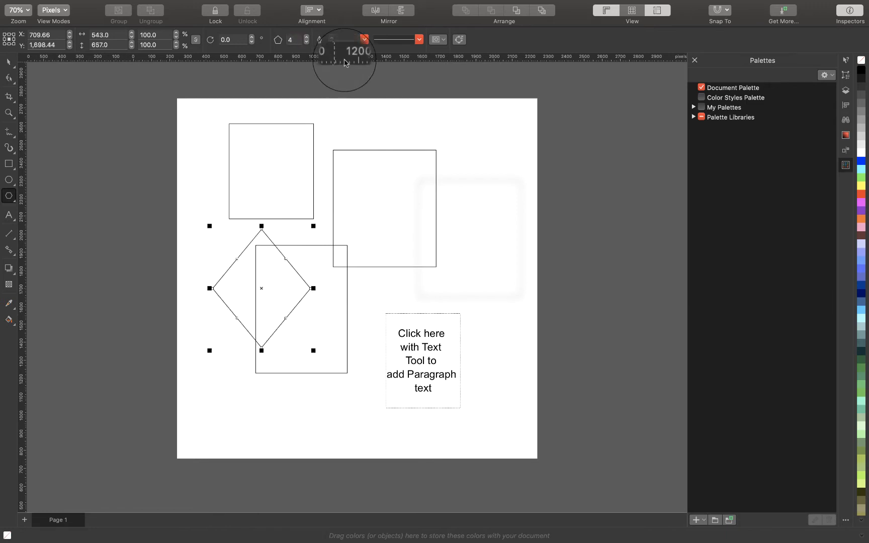
Set the polygon's number of sides to 10
click(293, 37)
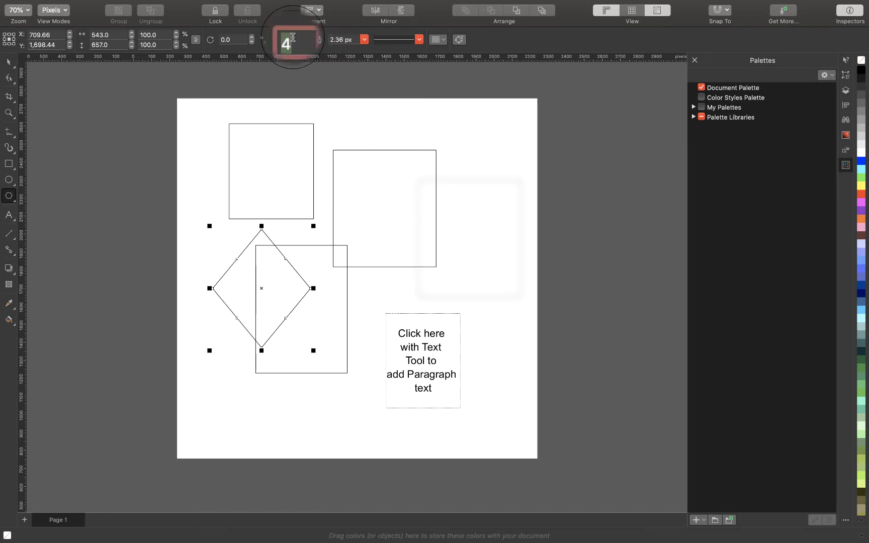
text(1)
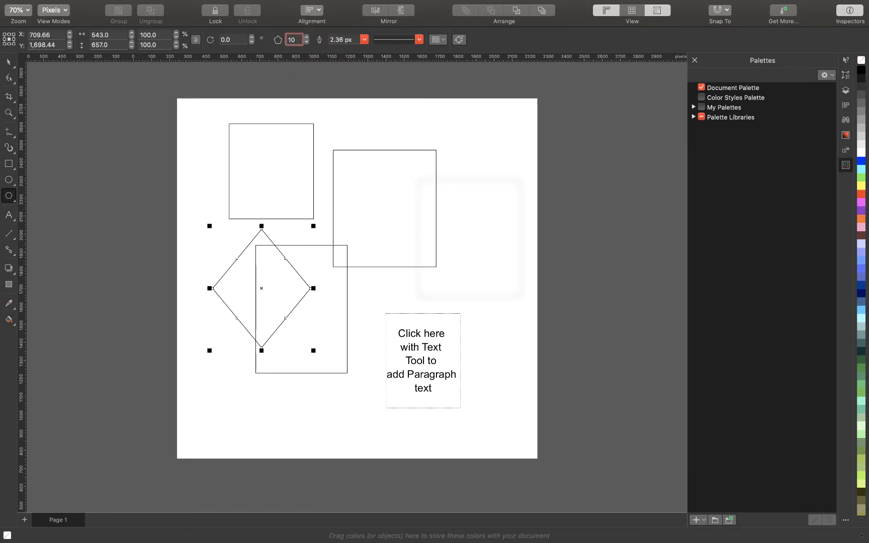
text(0)
key(Return)
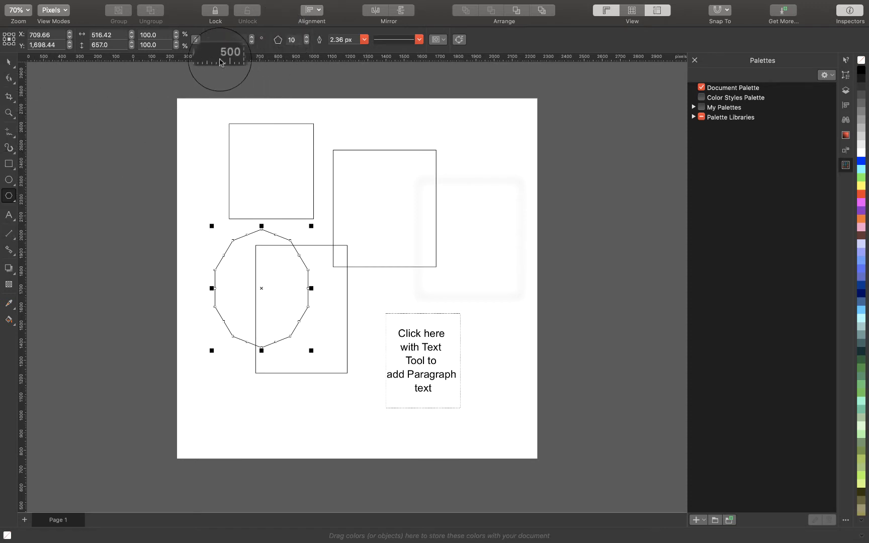
Look at the Transparency tool's options and examine the available menu commands, mainly those for opening, saving and exporting files
click(9, 286)
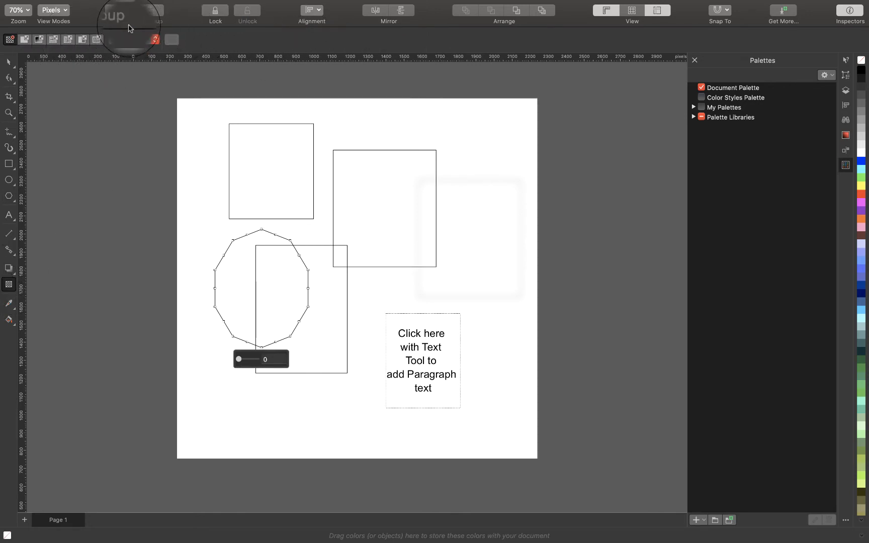
key(space)
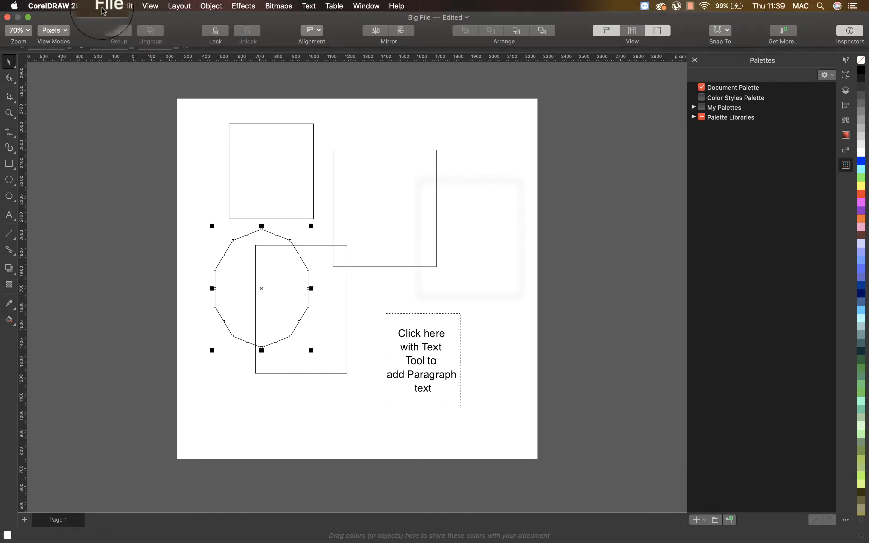
click(102, 7)
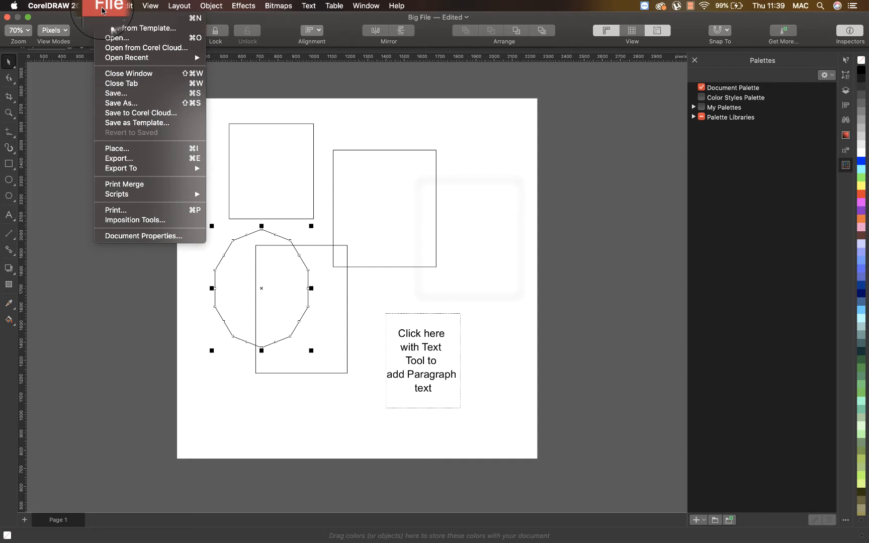
mouse_move(58, 6)
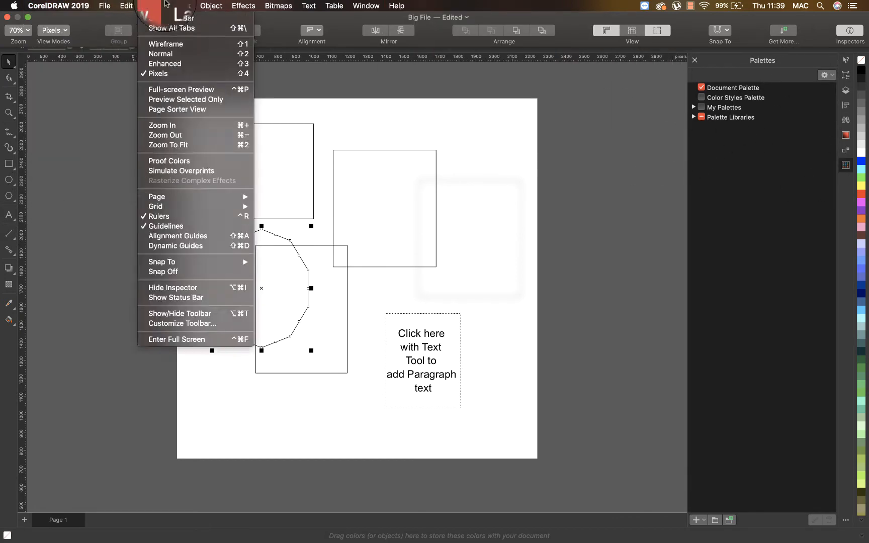
mouse_move(391, 6)
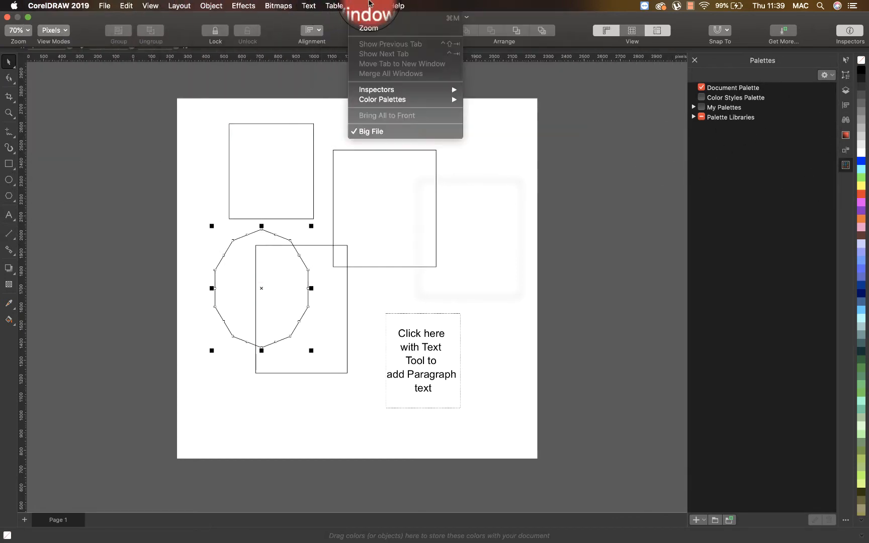
mouse_move(295, 8)
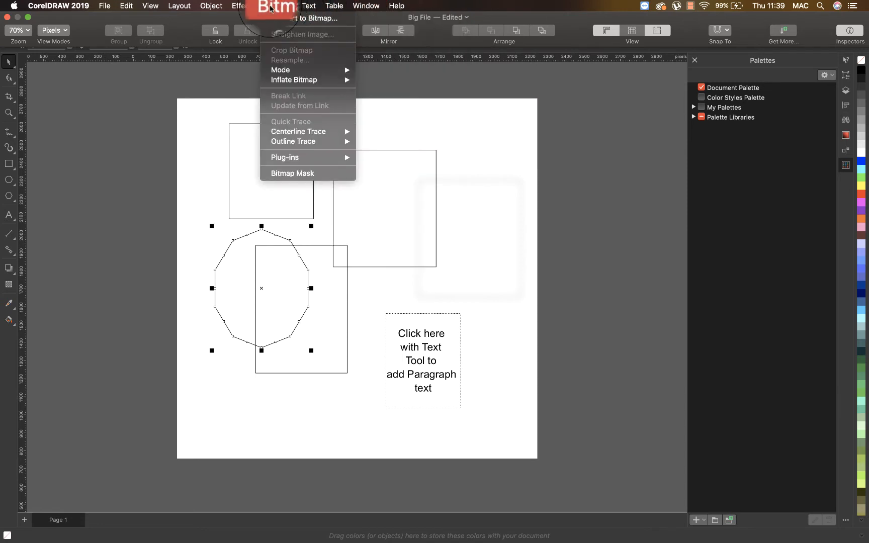
mouse_move(207, 7)
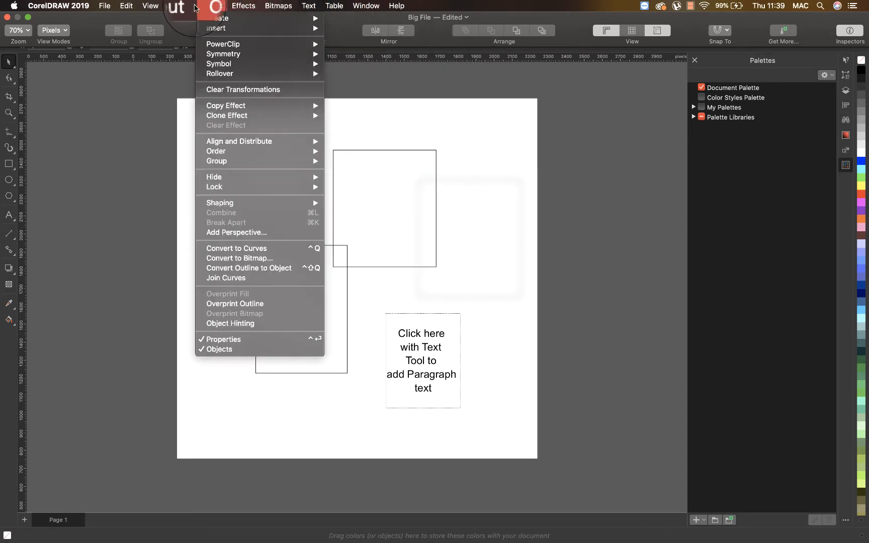
mouse_move(143, 9)
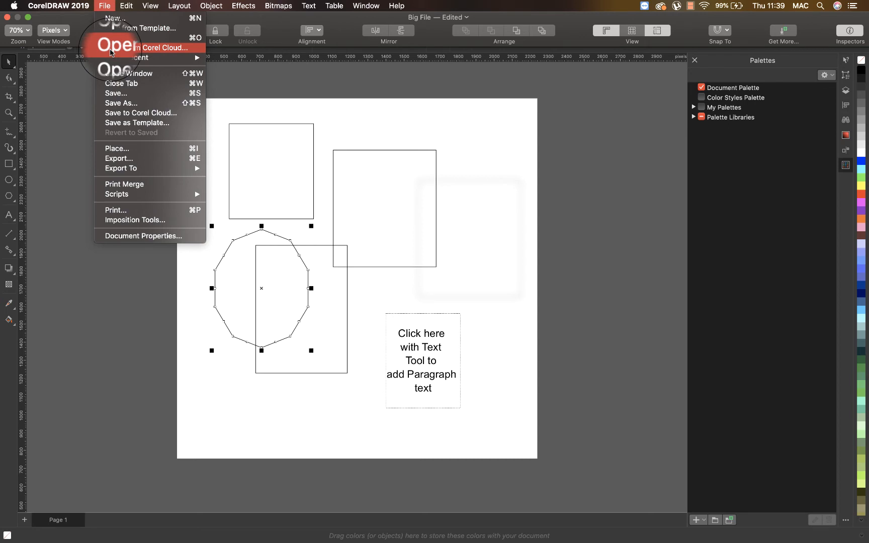
mouse_move(113, 58)
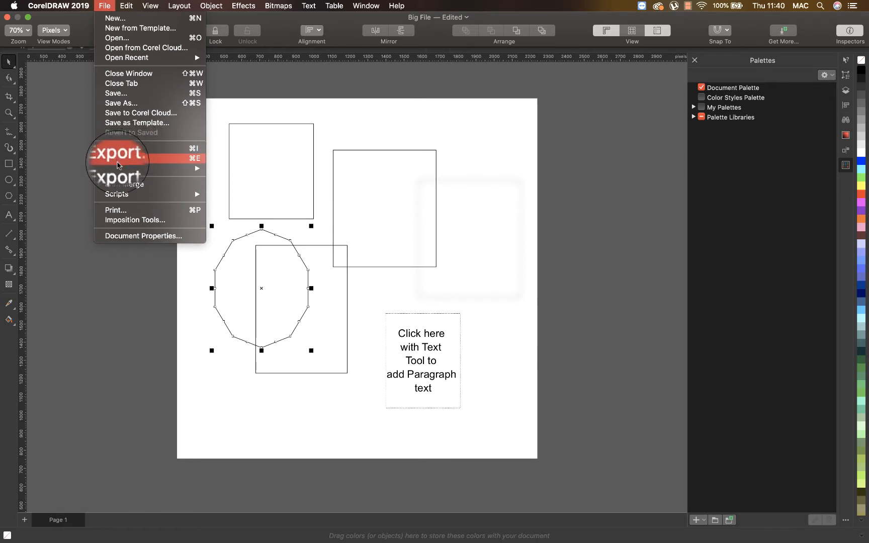
mouse_move(121, 173)
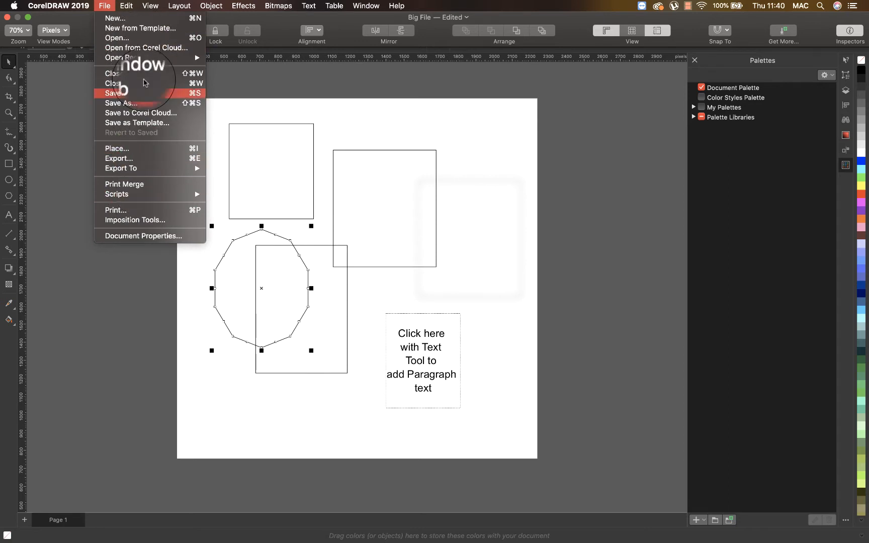
Move the ten-sided polygon about 207 px right and 103 px up, and repeat that move nine times
mouse_move(126, 6)
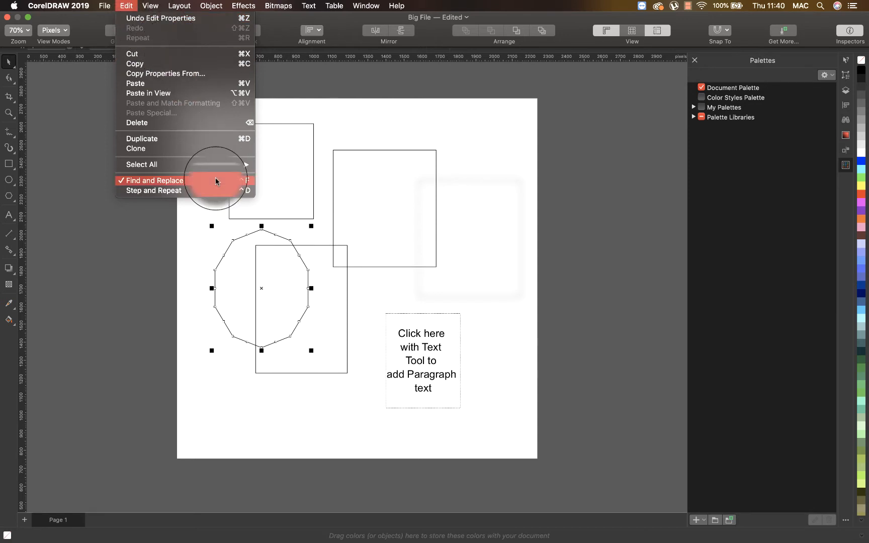
click(242, 257)
drag(241, 258, 273, 258)
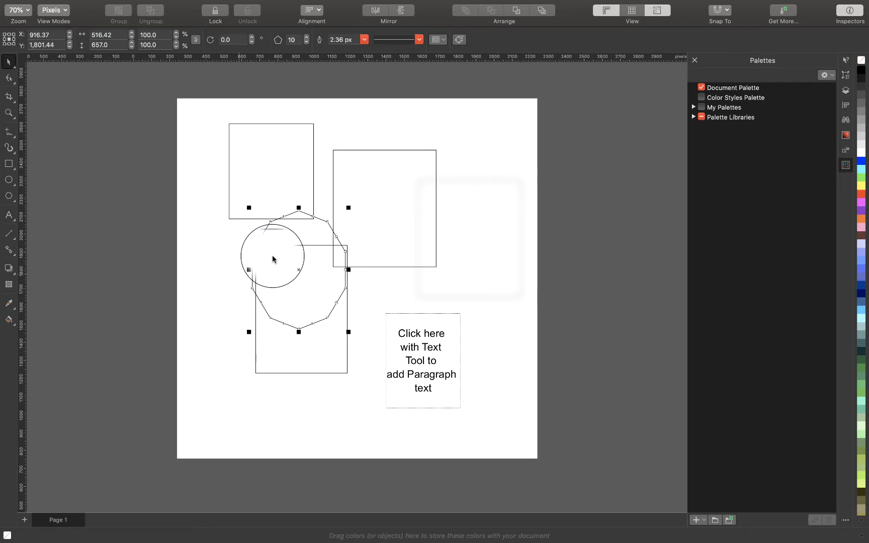
key(super+r)
key(super+r)
key(super+r)
key(super+r)
key(super+r)
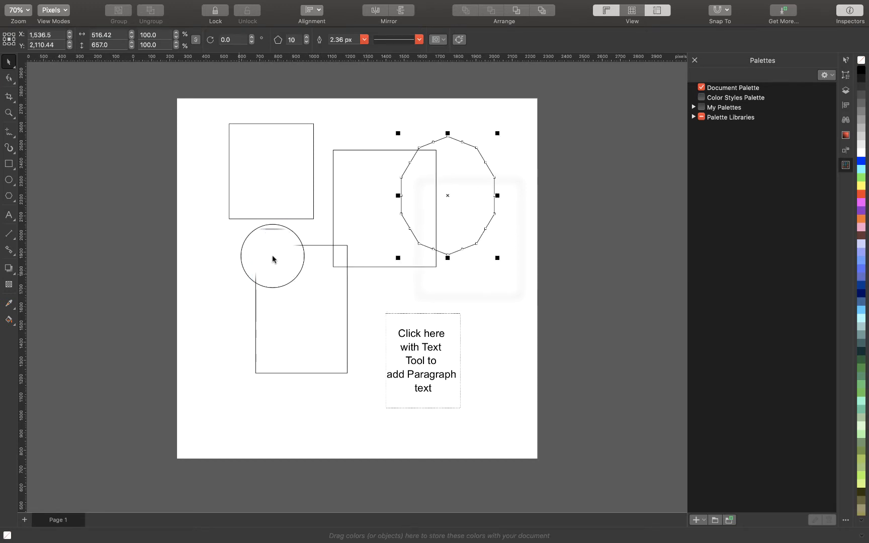
key(super+r)
key(super+r)
key(super+r)
key(super+r)
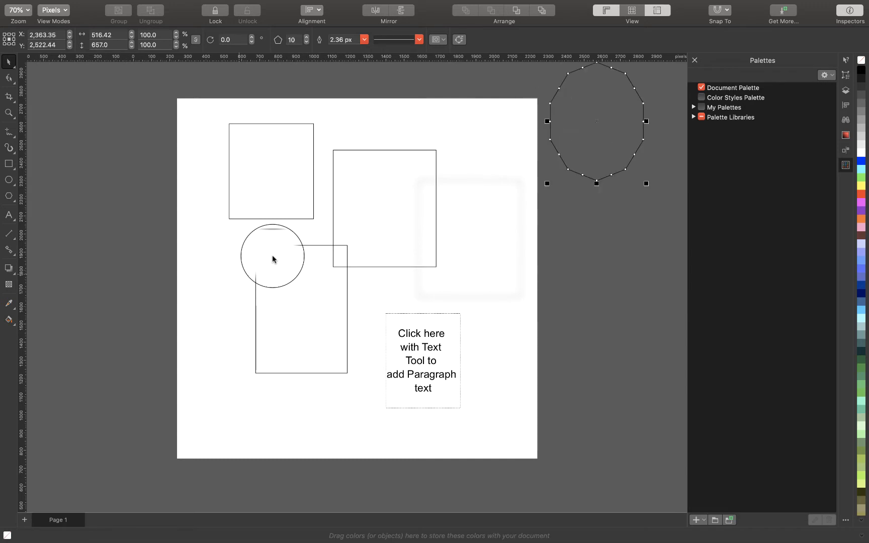
Undo all of the polygon's moves and the change of its side count to 10
mouse_move(96, 2)
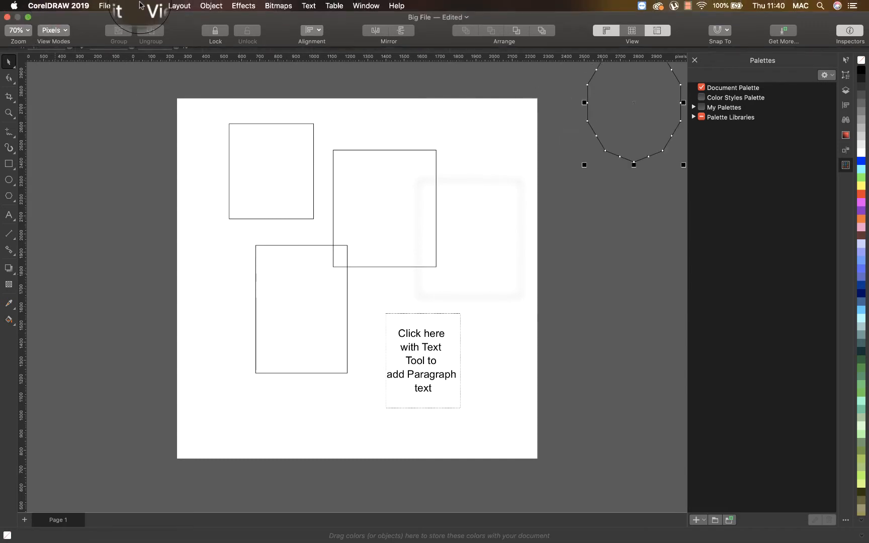
click(149, 5)
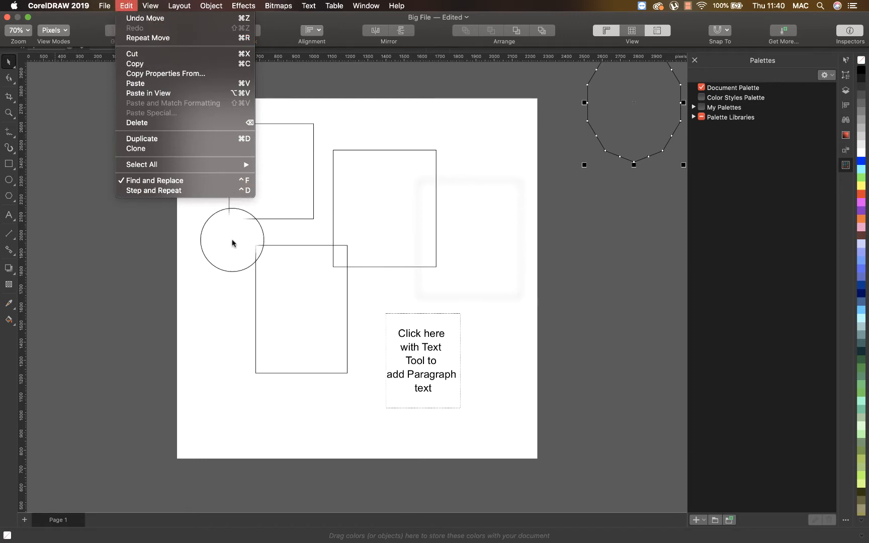
click(294, 294)
key(super+z)
key(super+z)
key(super+z)
key(super+z)
key(super+z)
key(super+z)
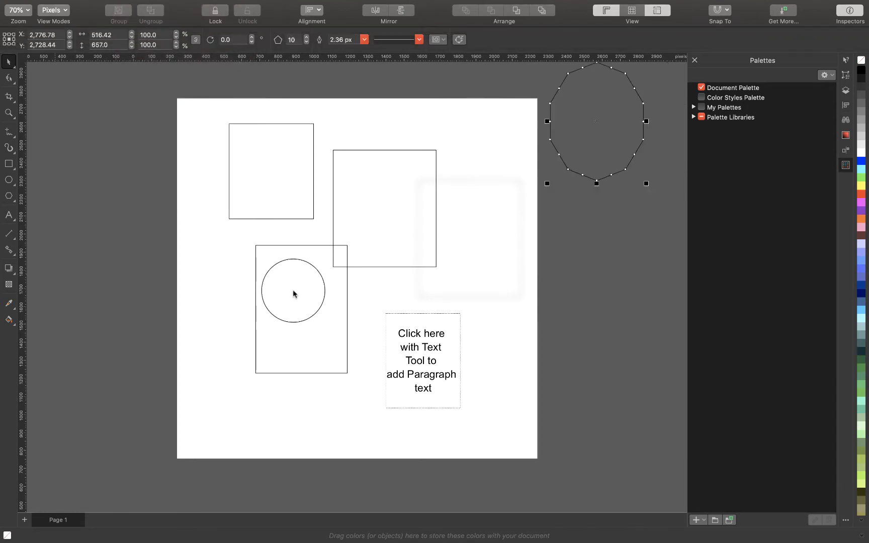
key(super+z)
key(super+z)
key(super+z)
key(super+z)
key(super+z)
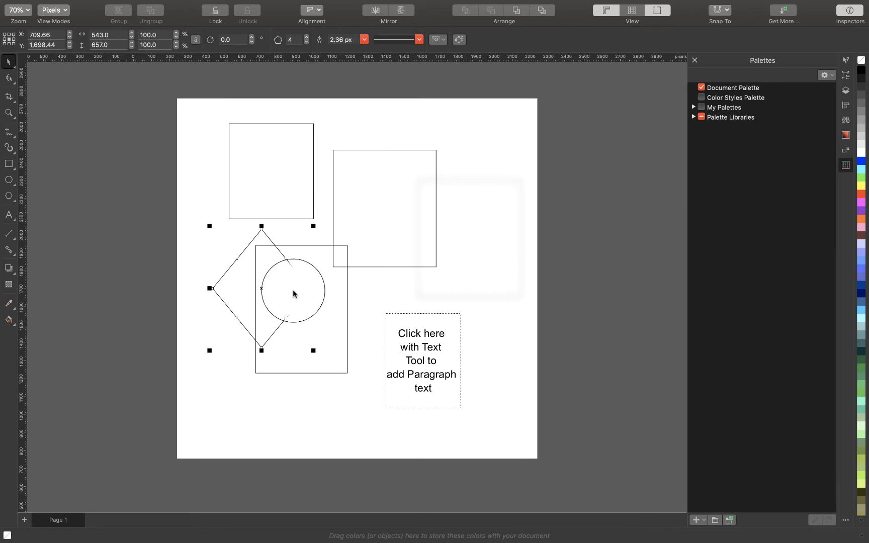
Redo the polygon's side change and its moves, undoing and redoing the last few moves in between
key(super+shift+z)
key(super+shift+z)
key(super+shift+z)
key(super+shift+z)
key(super+shift+z)
key(super+shift+z)
key(super+shift+z)
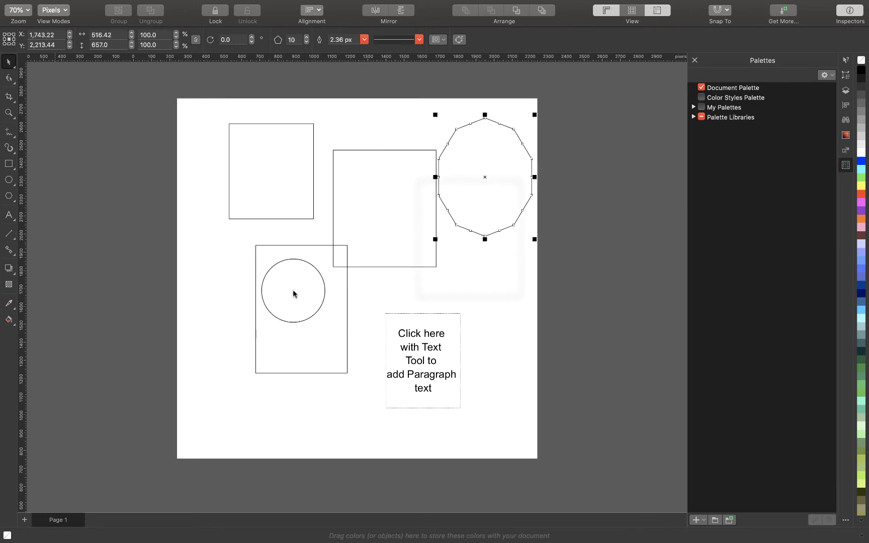
key(super+shift+z)
key(super+shift+z)
key(super+shift+z)
key(super+z)
key(super+z)
key(super+z)
key(super+z)
key(super+shift+z)
key(super+shift+z)
key(super+shift+z)
key(super+shift+z)
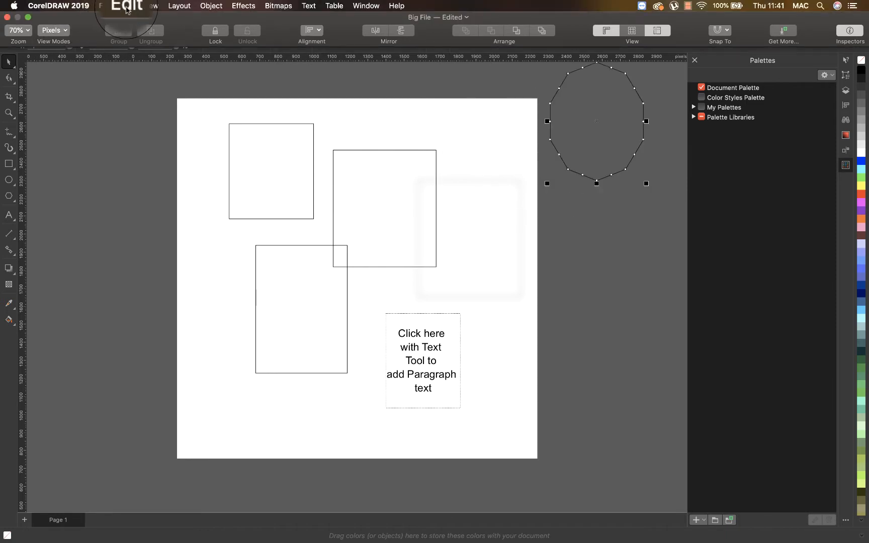
click(126, 5)
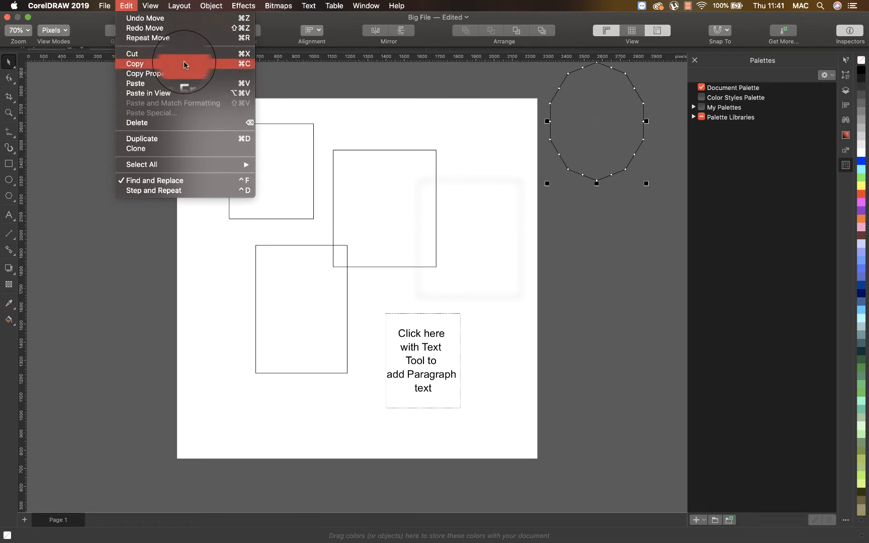
key(super+shift+z)
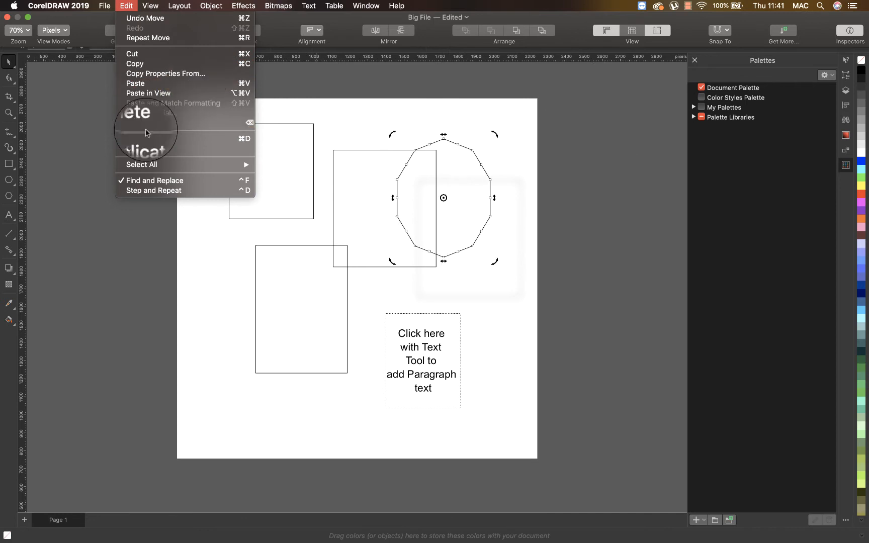
Duplicate the ten-sided polygon repeatedly to build a diagonal row of overlapping copies, each offset 10 px right and up
click(147, 136)
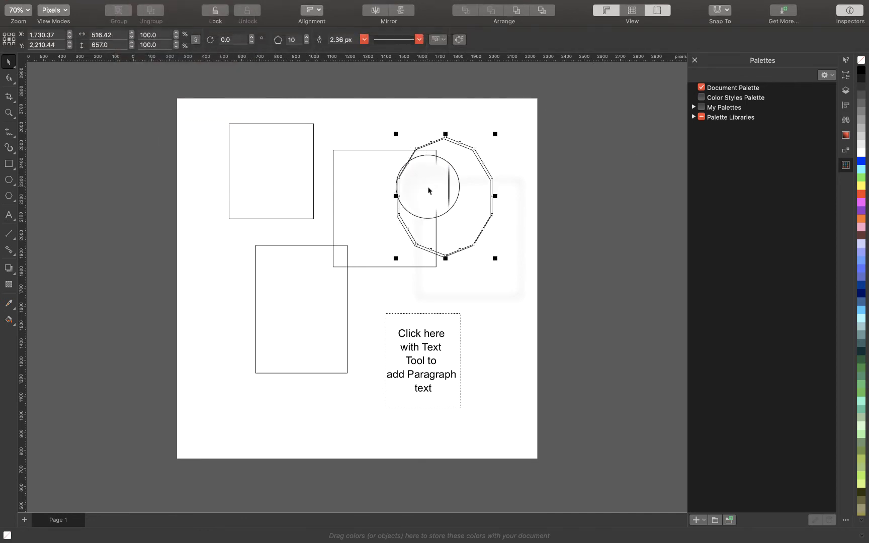
key(super+d)
key(super+d)
key(super+d)
key(super+d)
key(super+d)
key(super+d)
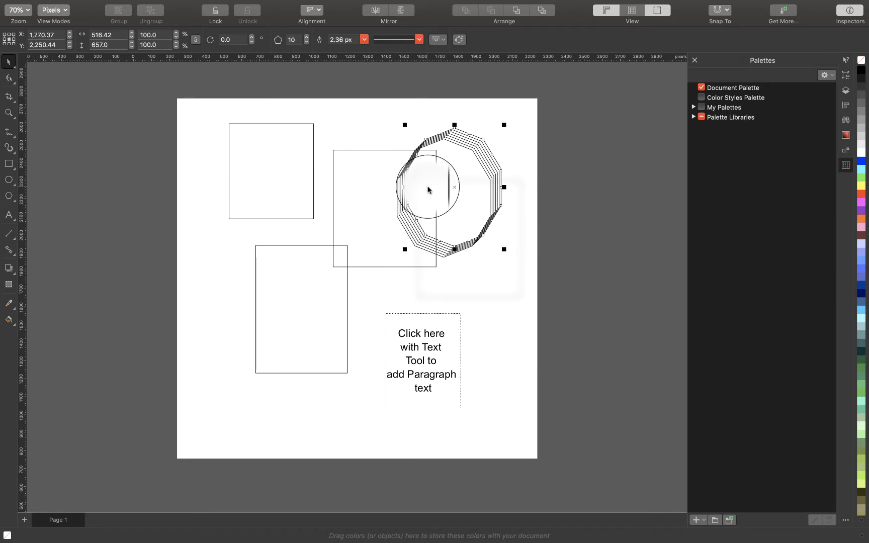
key(super+d)
key(super+d)
key(super+d)
key(super+d)
key(super+d)
key(super+d)
key(super+d)
key(super+d)
key(super+d)
key(super+d)
key(super+d)
key(super+d)
key(super+d)
key(super+d)
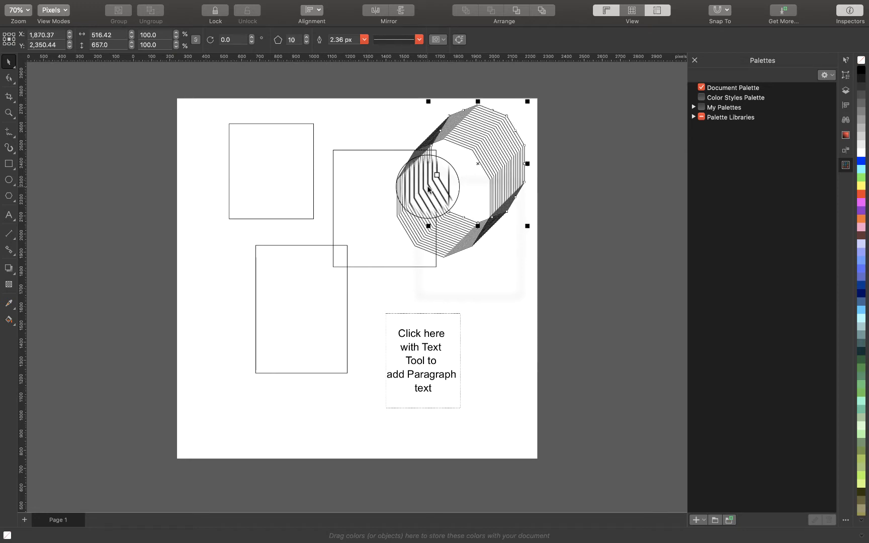
key(super+d)
key(super+d)
key(super+d)
key(super+d)
key(super+d)
key(super+d)
key(super+d)
key(super+d)
key(super+d)
key(super+d)
key(super+d)
key(super+d)
key(super+d)
key(super+d)
key(super+d)
key(super+d)
key(super+d)
key(super+d)
key(super+d)
key(super+d)
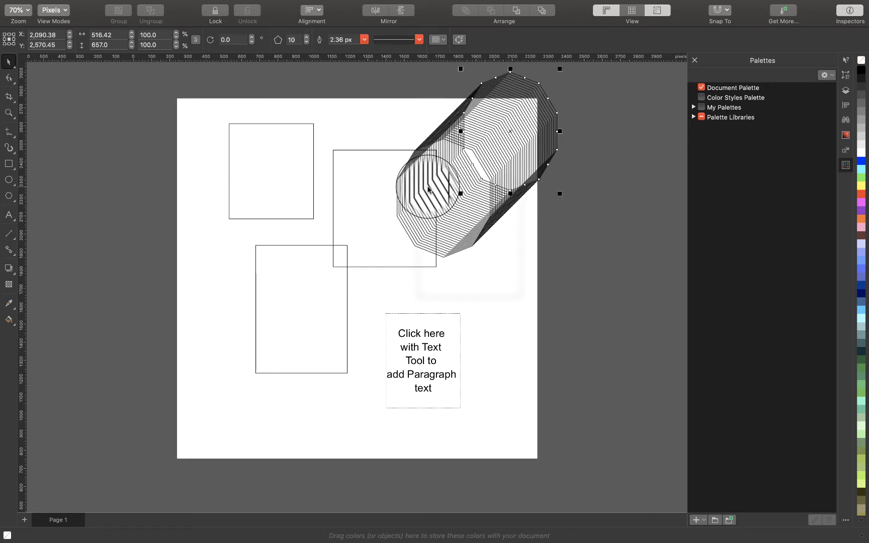
key(super+d)
key(super+d)
key(super+d)
key(super+d)
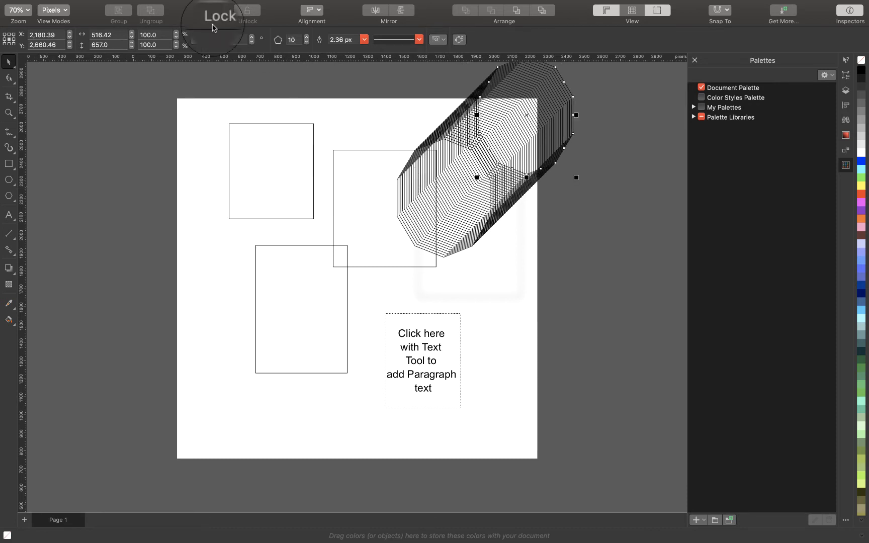
Hide the Find and Replace inspector
mouse_move(87, 2)
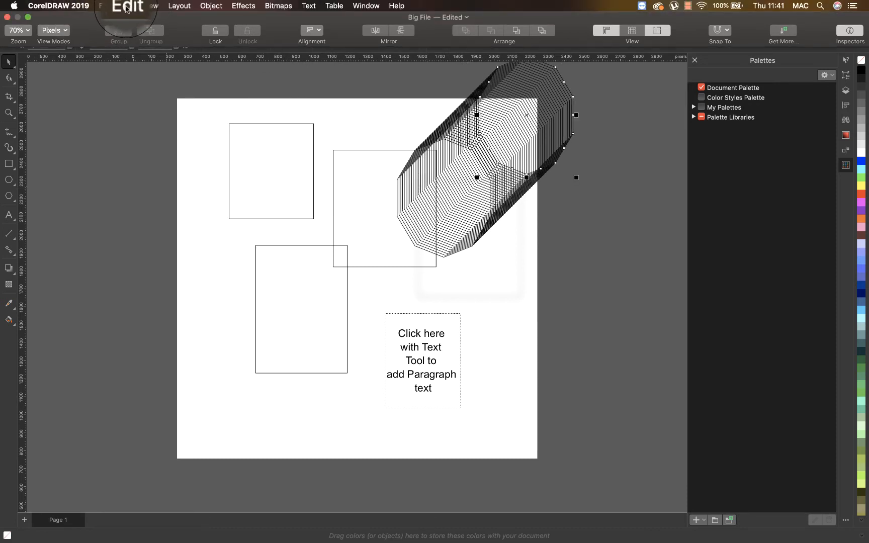
click(127, 9)
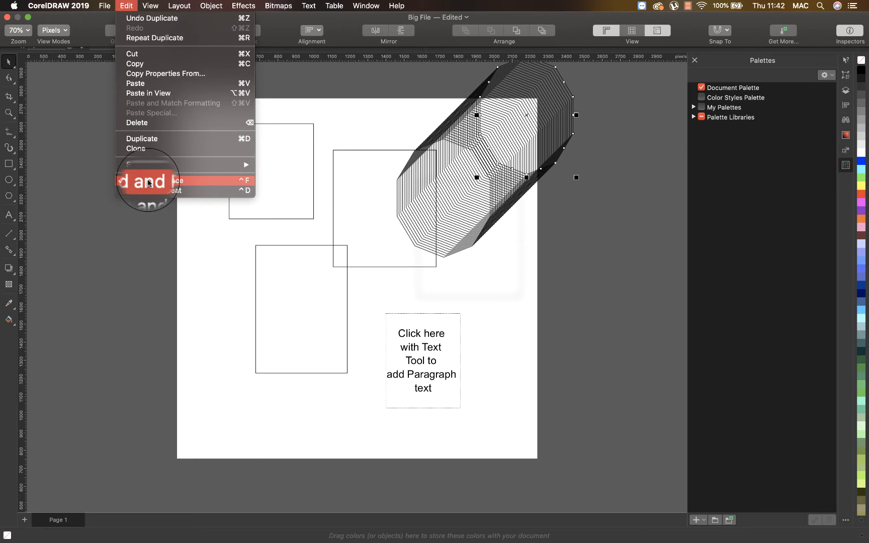
click(287, 151)
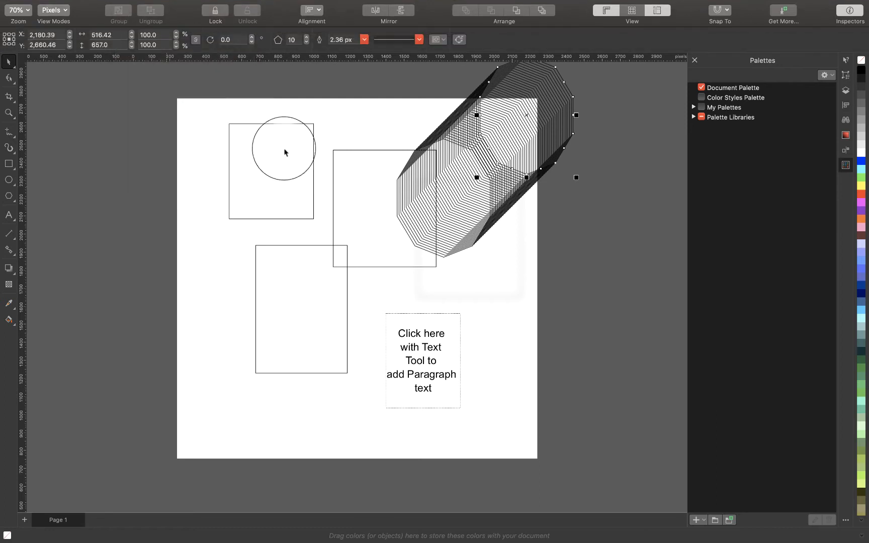
click(244, 121)
mouse_move(344, 538)
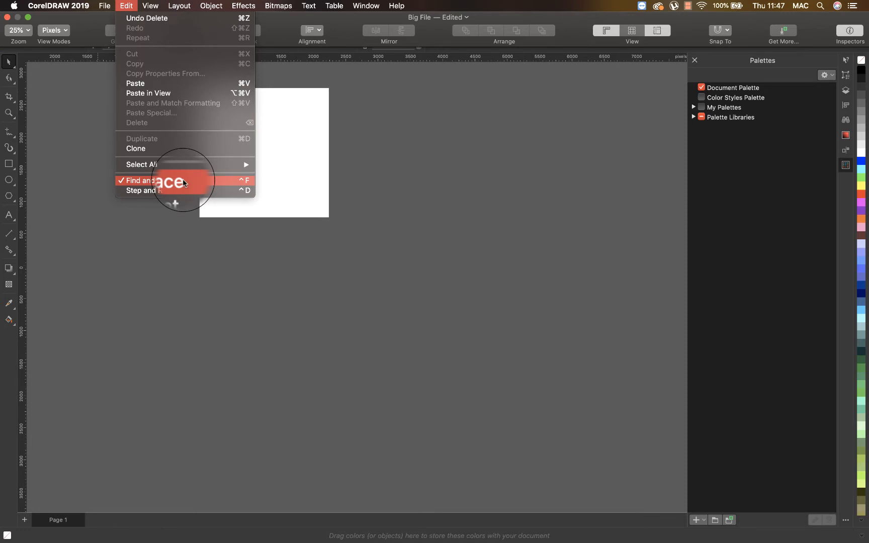
click(184, 183)
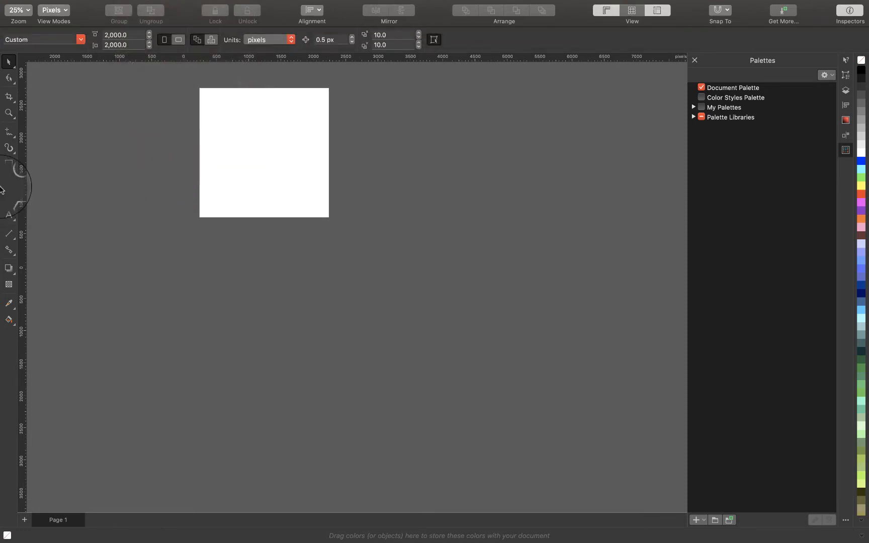
Draw five rectangles of different sizes across the page, including one about 624 by 912 px and one about 400 by 512 px
click(8, 163)
mouse_move(196, 90)
mouse_down()
mouse_move(236, 150)
mouse_move(289, 173)
mouse_up()
drag(235, 181, 253, 207)
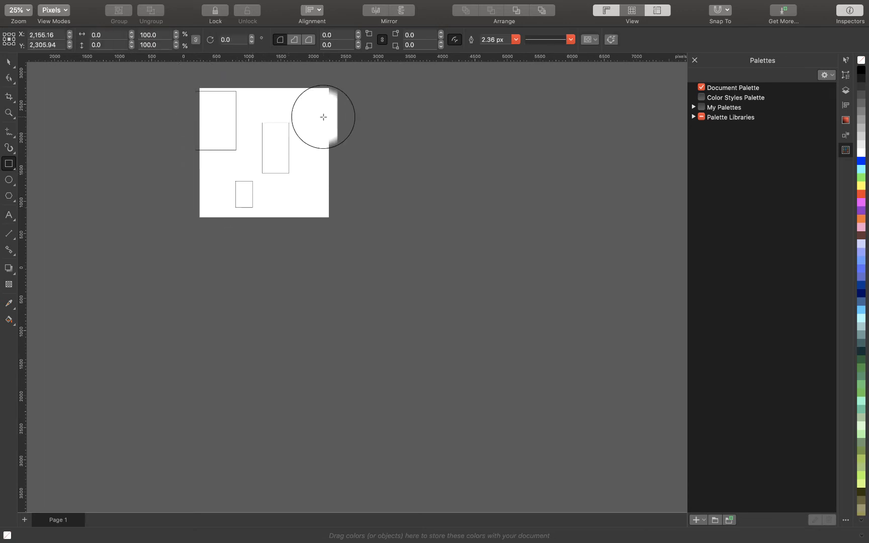
drag(323, 116, 350, 175)
drag(294, 93, 321, 126)
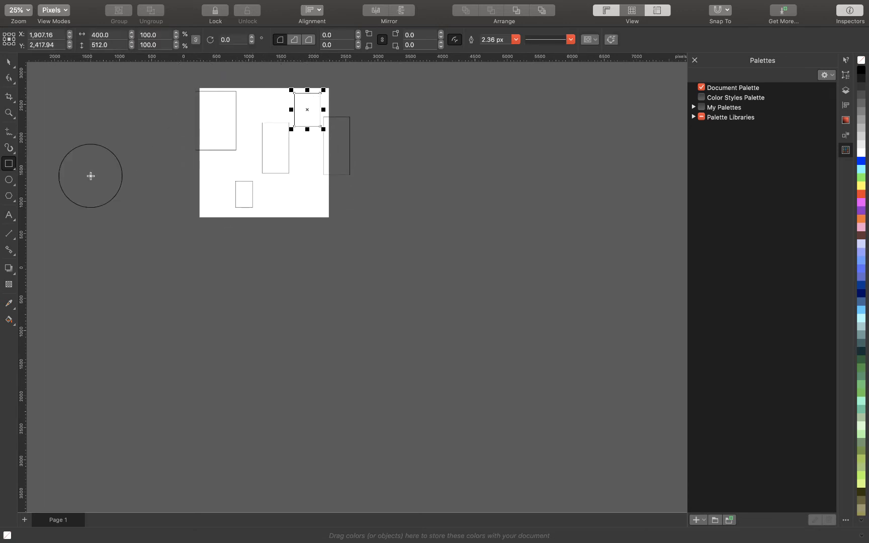
Add the text "Hxbthyjjy" near the page's lower right corner and place the text "bthyjjy" below the upper-left rectangle
click(10, 214)
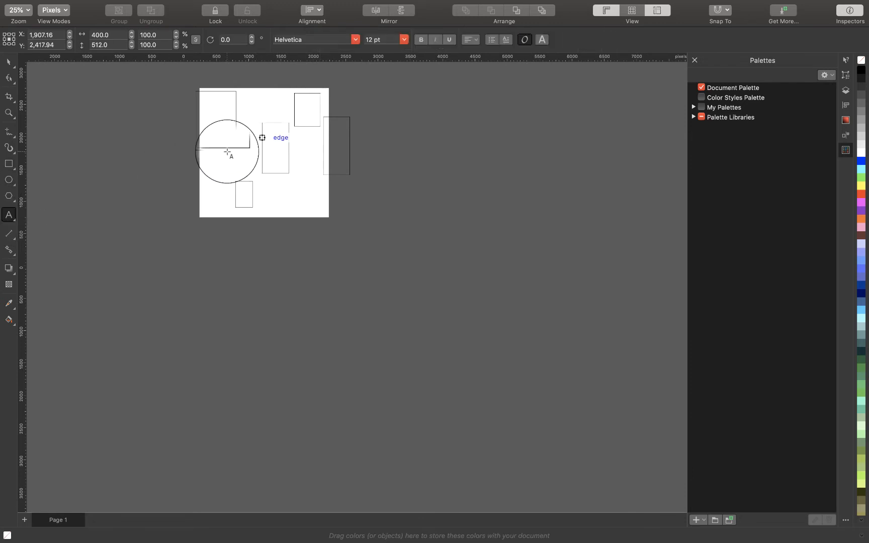
drag(227, 151, 285, 192)
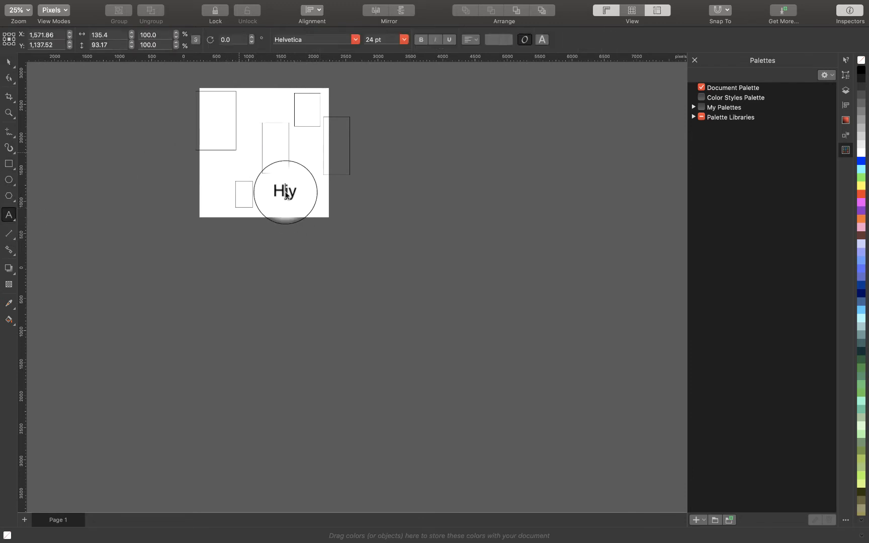
text(yjjy)
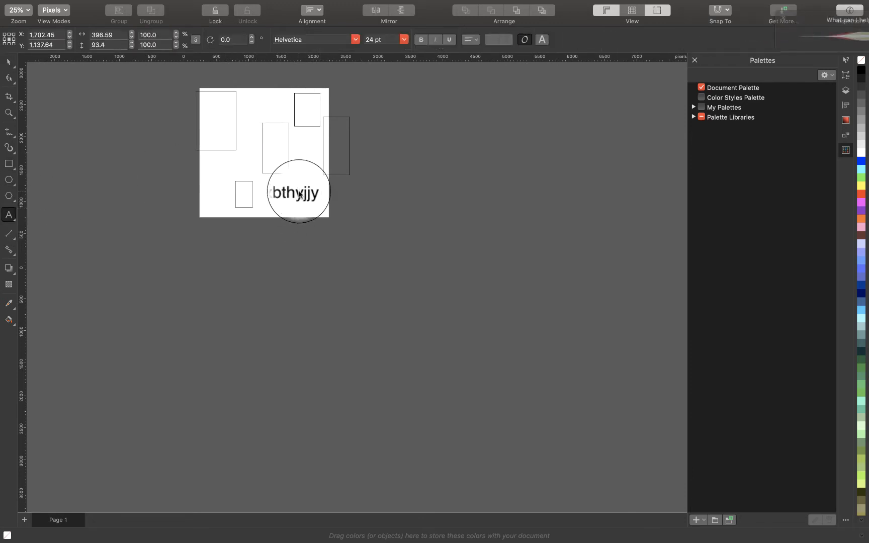
key(Escape)
drag(290, 192, 231, 174)
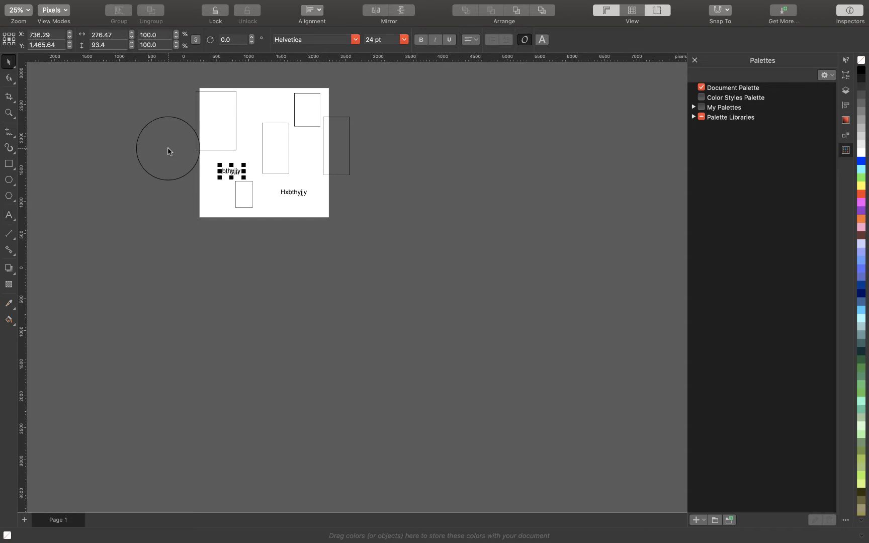
Open the Find and Replace inspector with its object search options
click(686, 9)
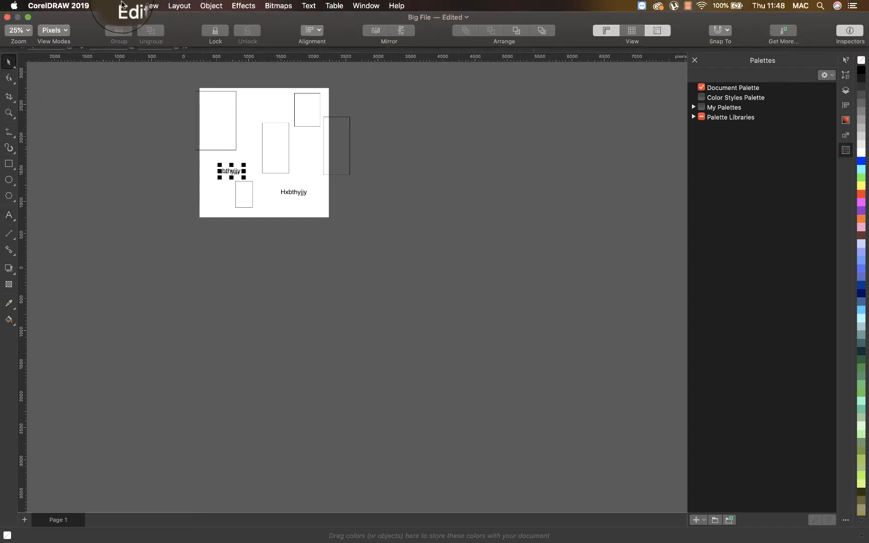
click(123, 6)
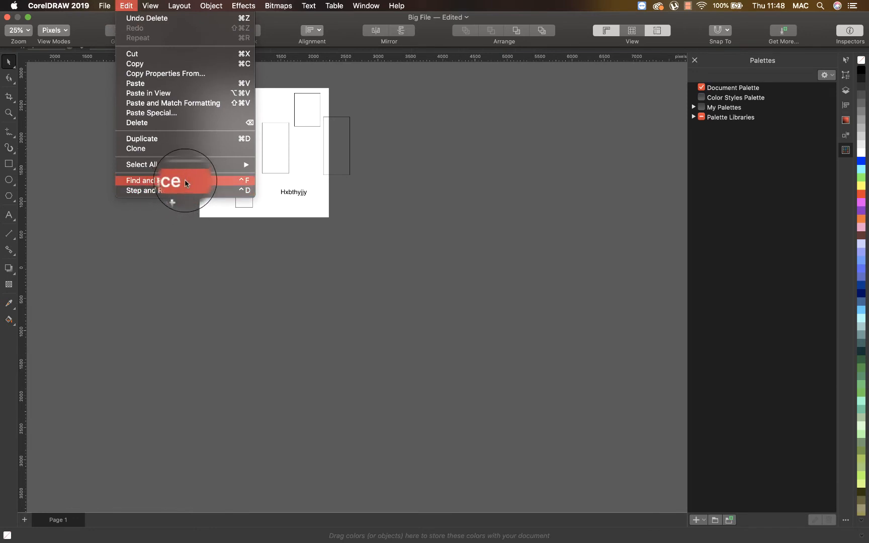
click(185, 180)
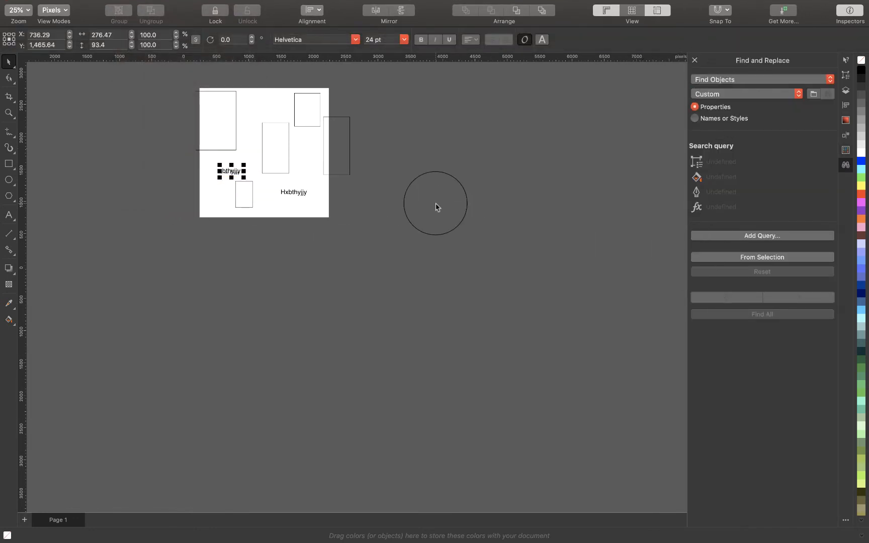
Select only the page's upper-left rectangle and build the object search query from its properties
click(199, 108)
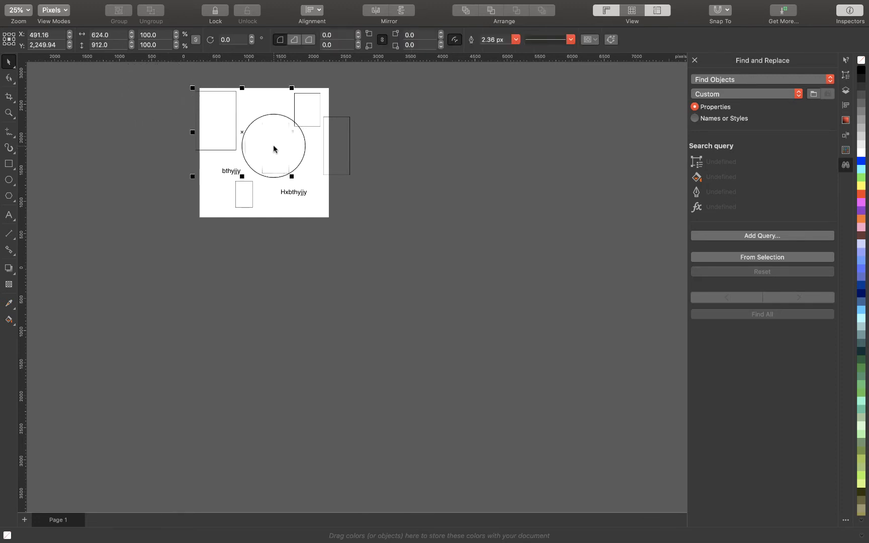
shift+click(309, 126)
shift+click(334, 140)
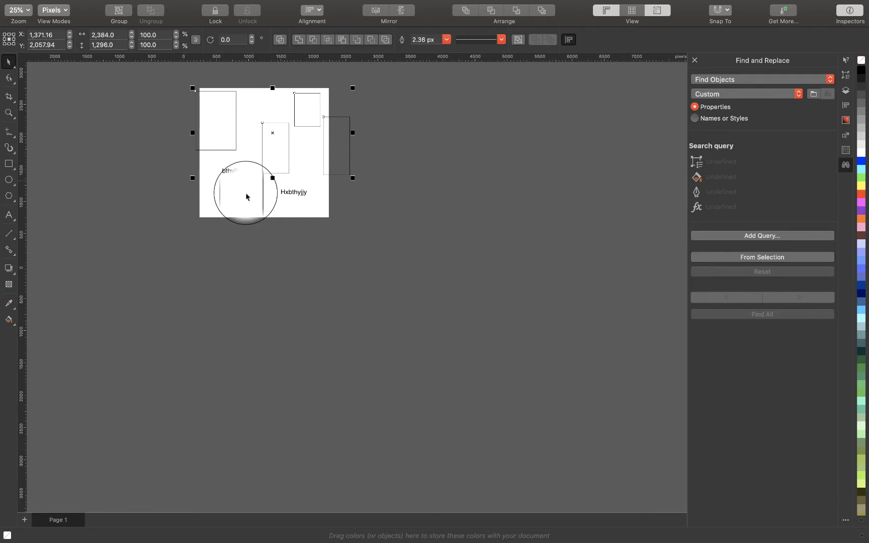
click(214, 136)
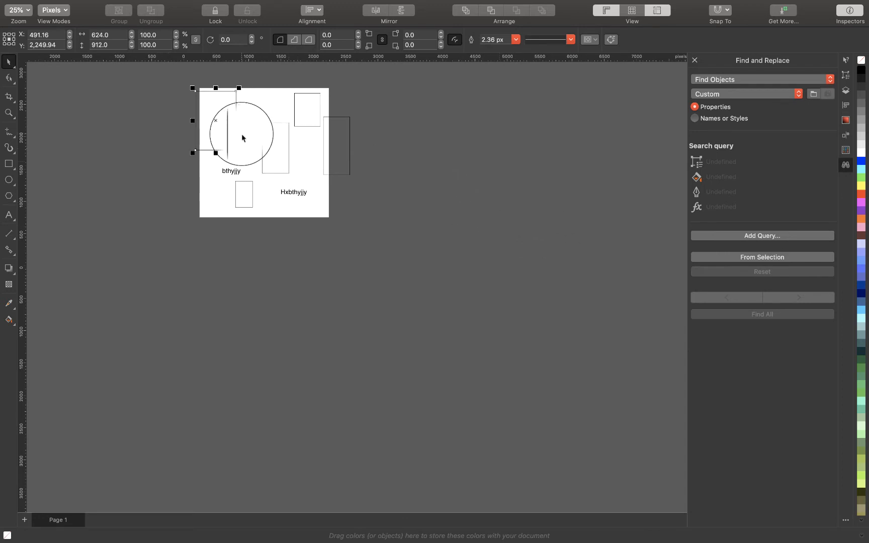
click(757, 257)
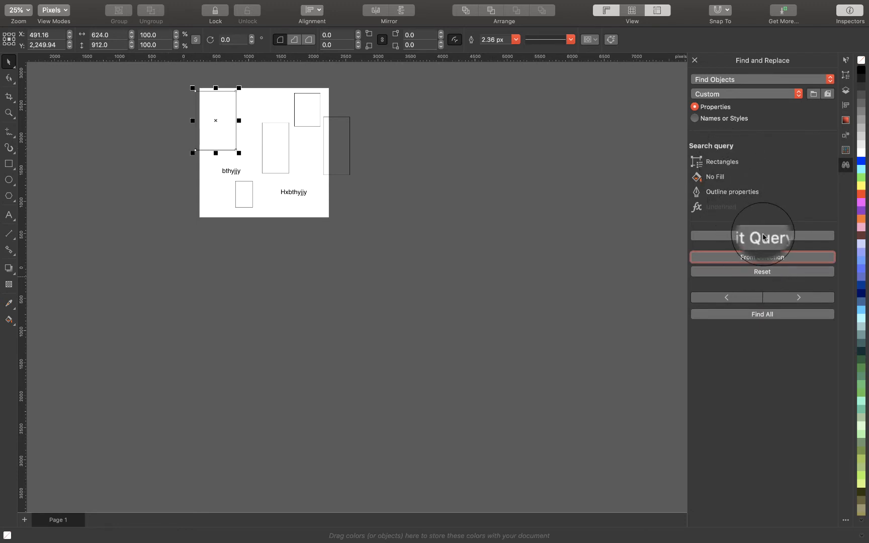
Restrict the object search query to outline properties only, excluding object types and fills, and find all matching objects
click(763, 237)
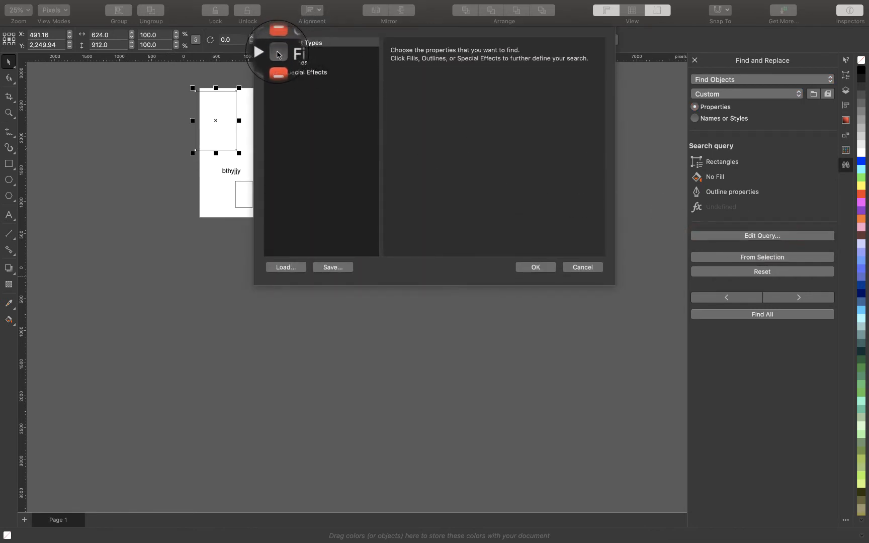
click(280, 44)
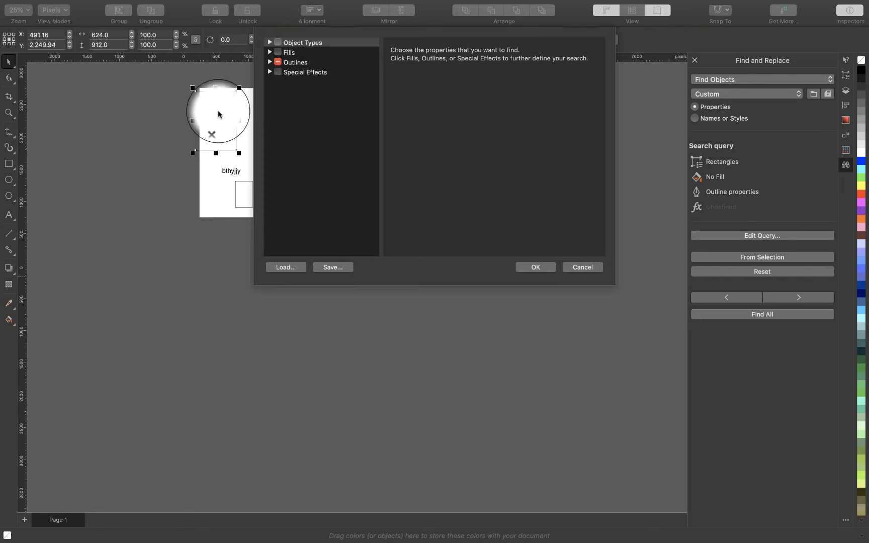
click(538, 267)
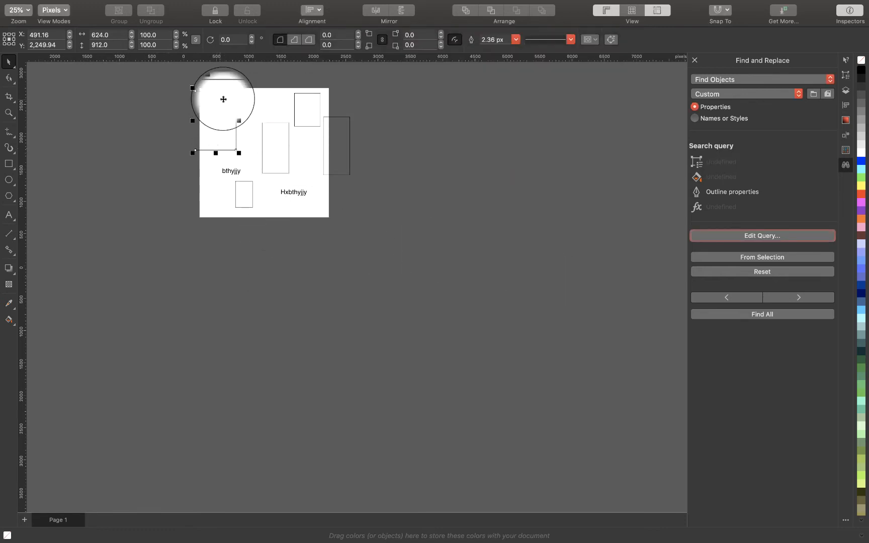
click(750, 315)
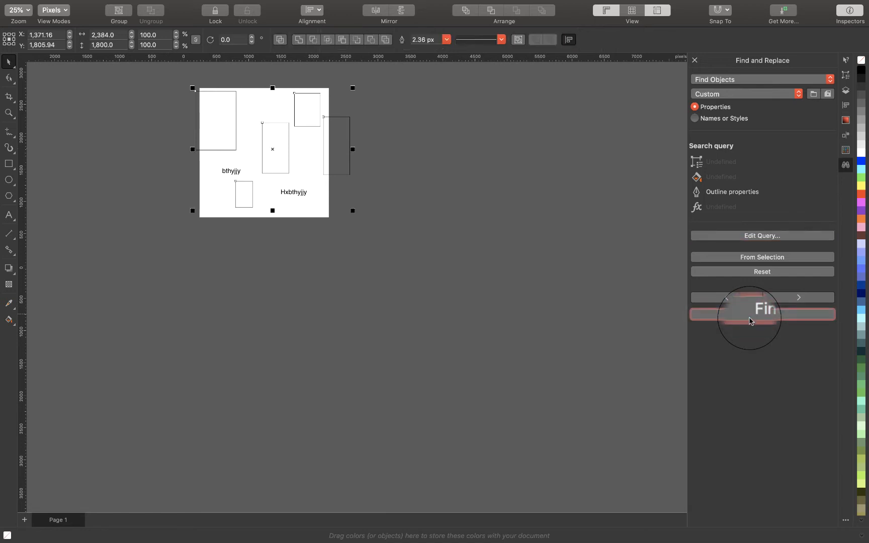
drag(273, 129, 306, 174)
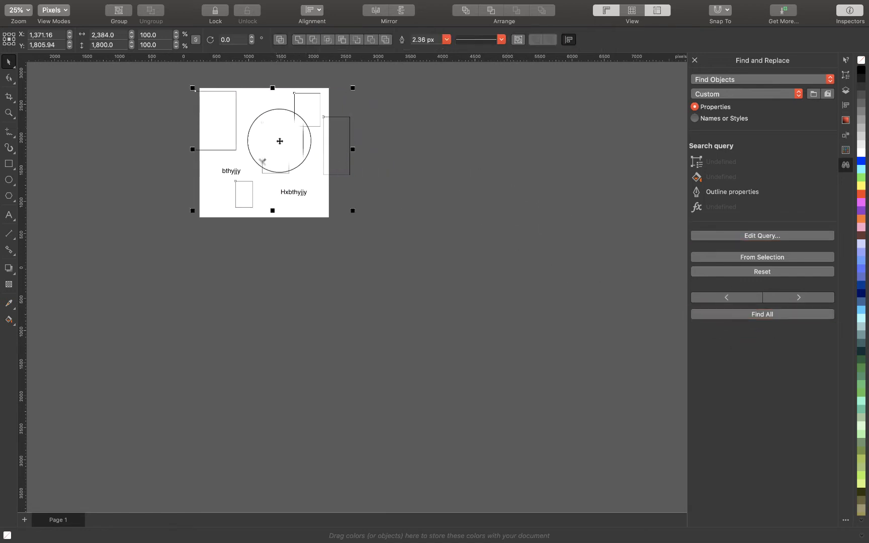
drag(280, 141, 415, 256)
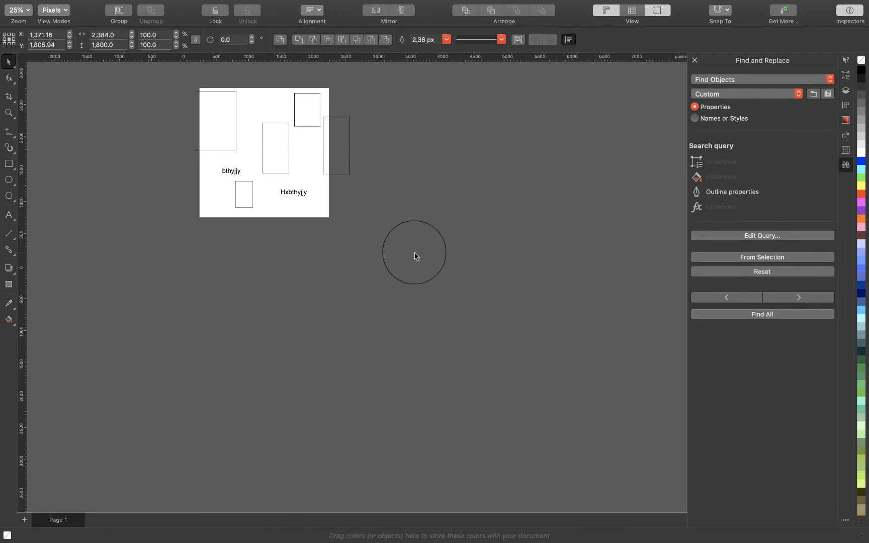
click(415, 256)
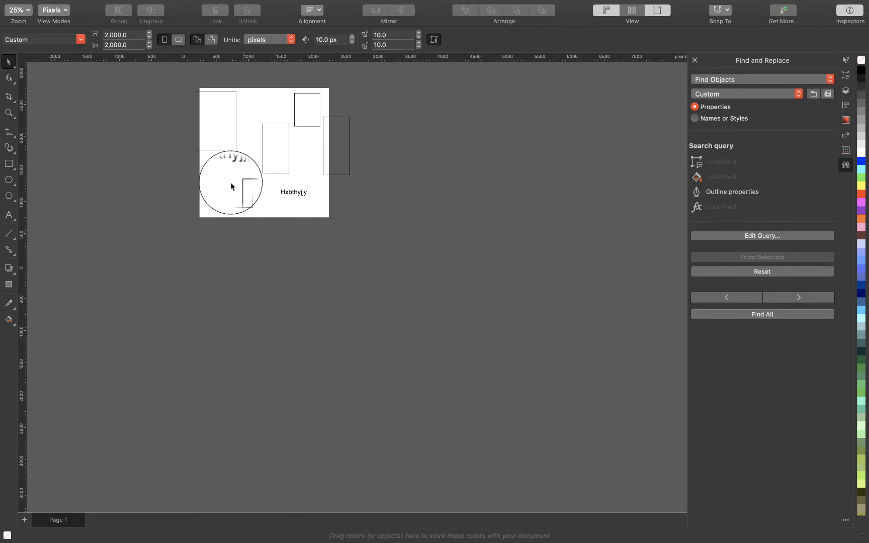
Try a dark gray fill on all objects matching the outline query and undo it
click(817, 313)
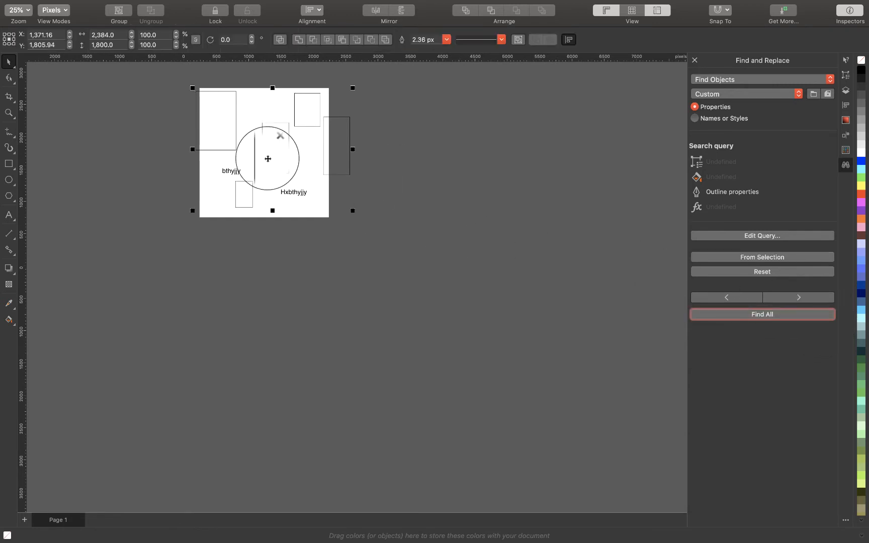
click(864, 92)
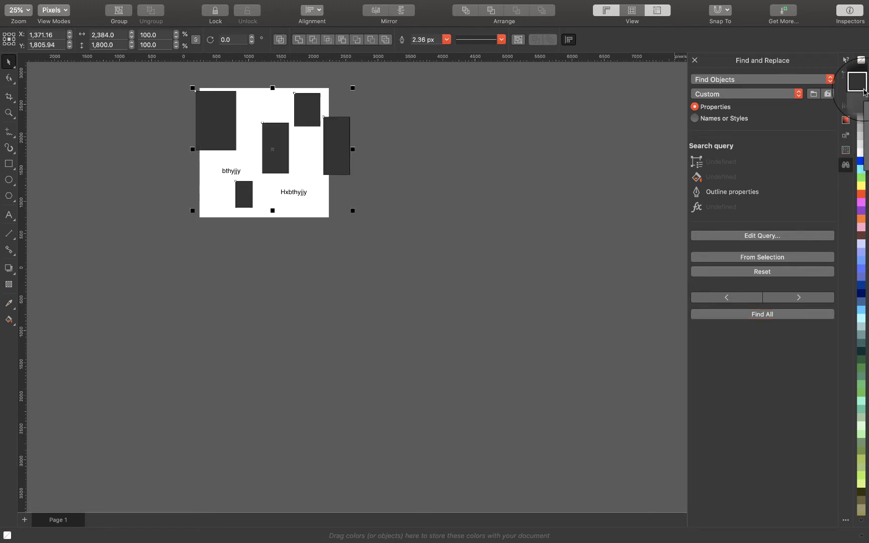
key(super+z)
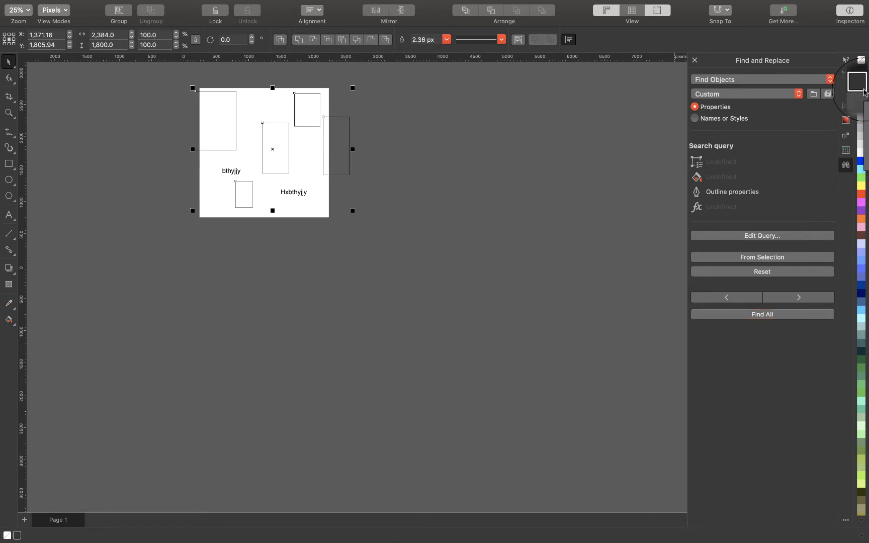
Switch from Find Objects to Replace Objects by color and make it search outlines
click(830, 80)
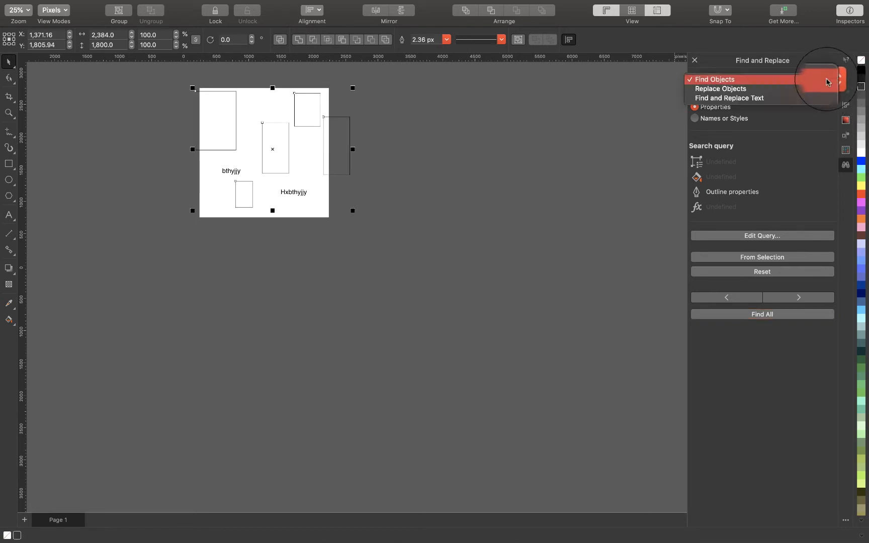
click(802, 88)
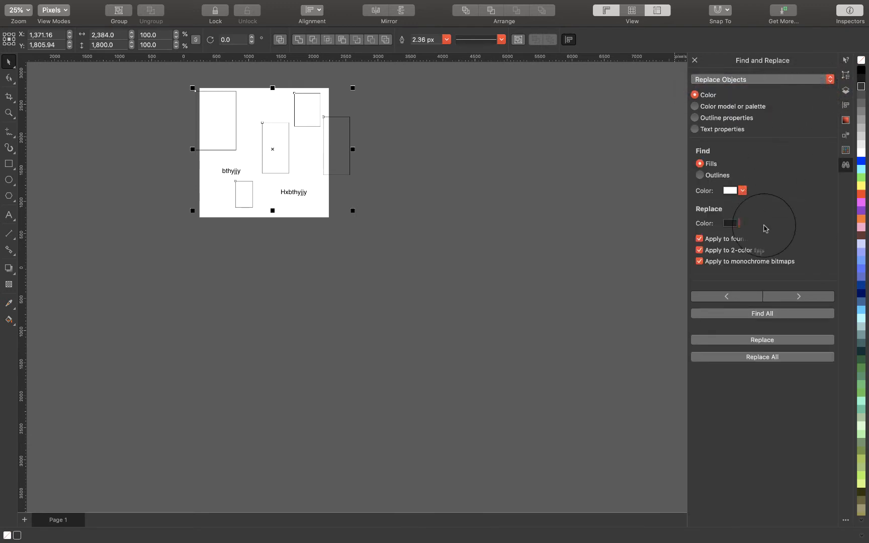
click(696, 96)
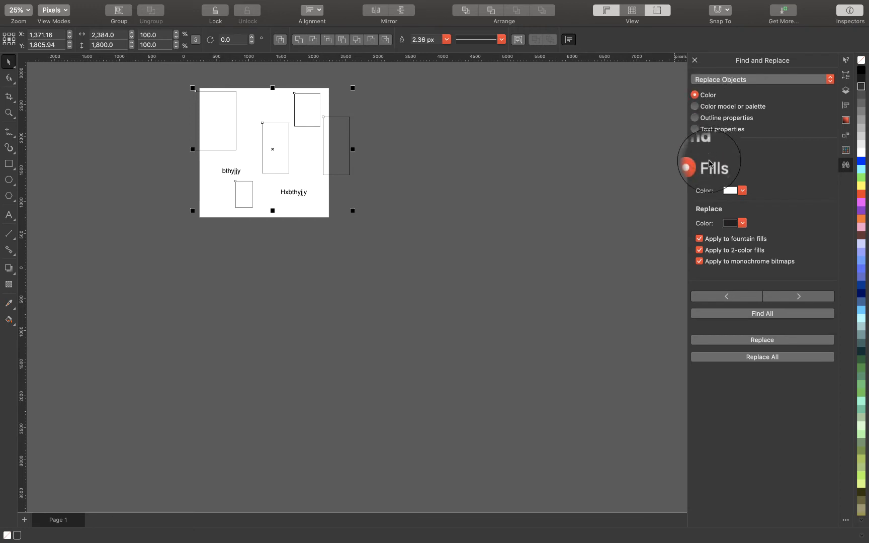
click(700, 175)
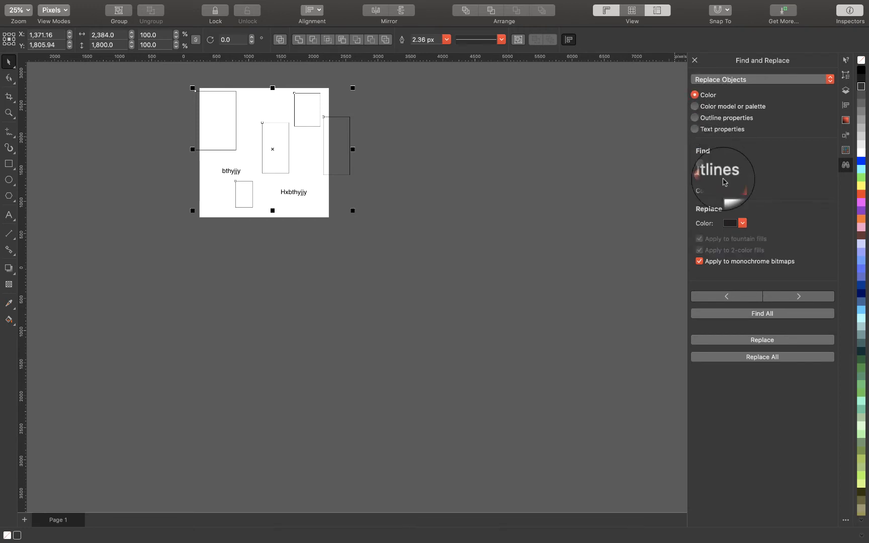
Set the outline color to find to black with CMYK values 75, 68, 65, 90
click(743, 191)
drag(762, 278, 683, 344)
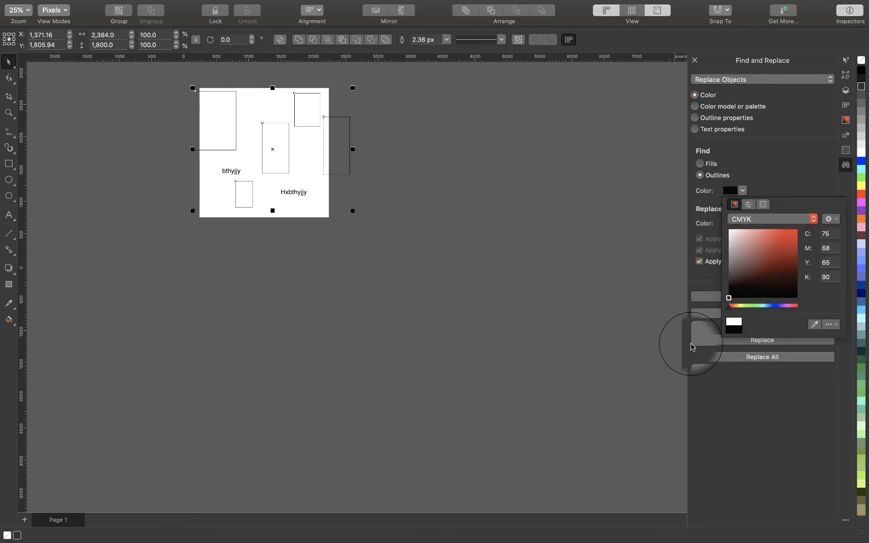
click(280, 153)
drag(280, 154, 278, 136)
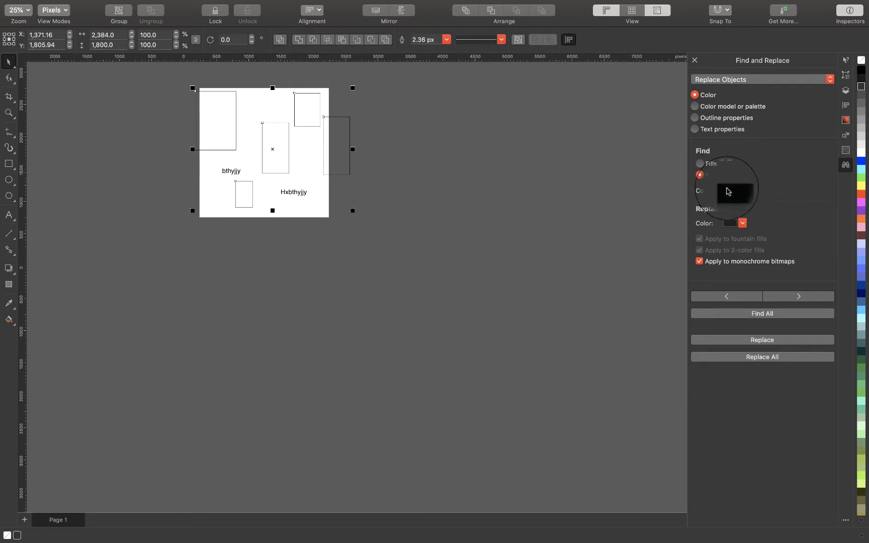
click(732, 193)
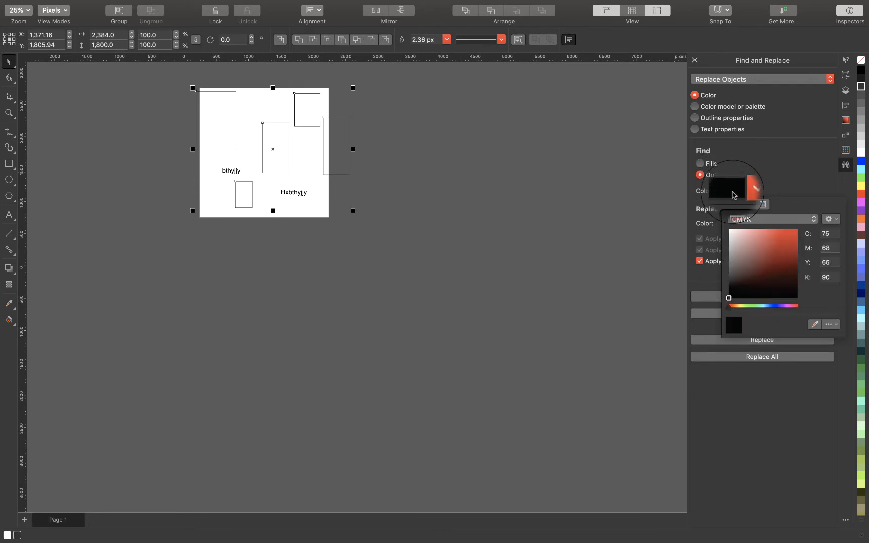
click(786, 182)
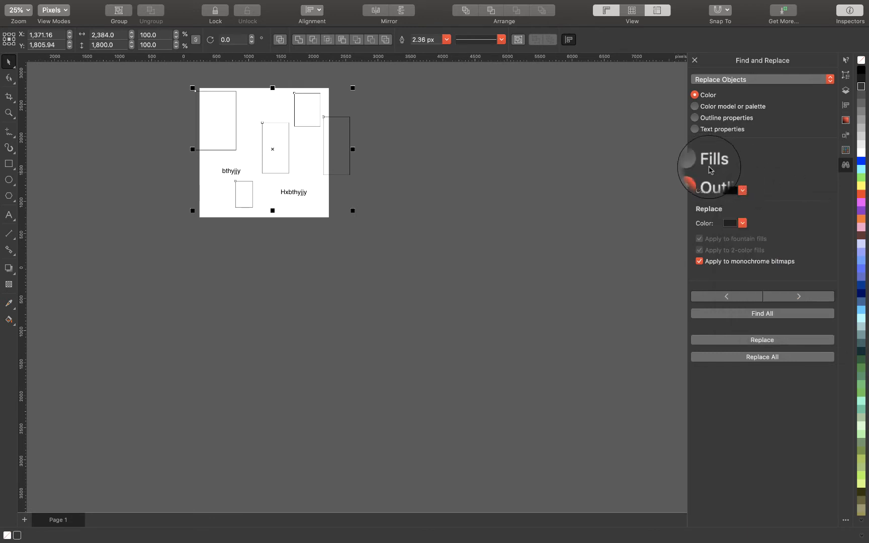
Look through the outline property replacement and Find and Replace Text options, and return to Find Objects
click(697, 119)
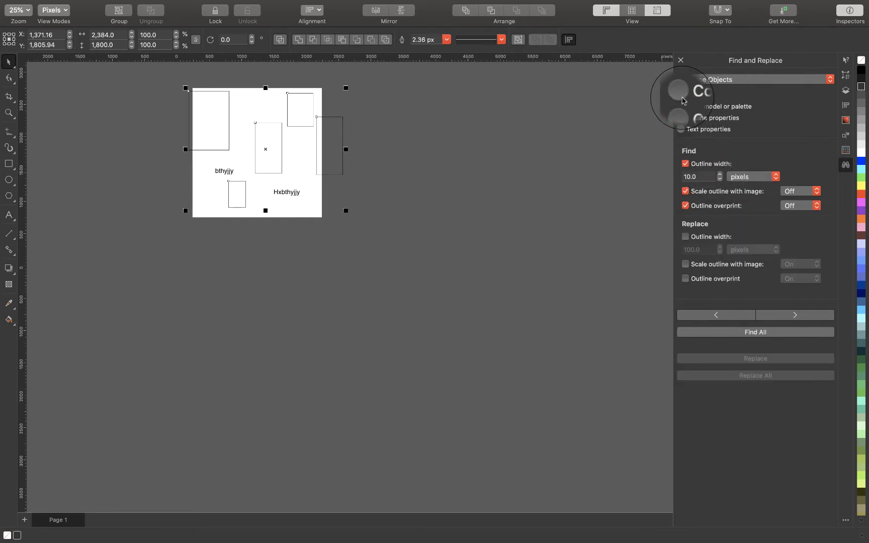
click(682, 103)
click(706, 81)
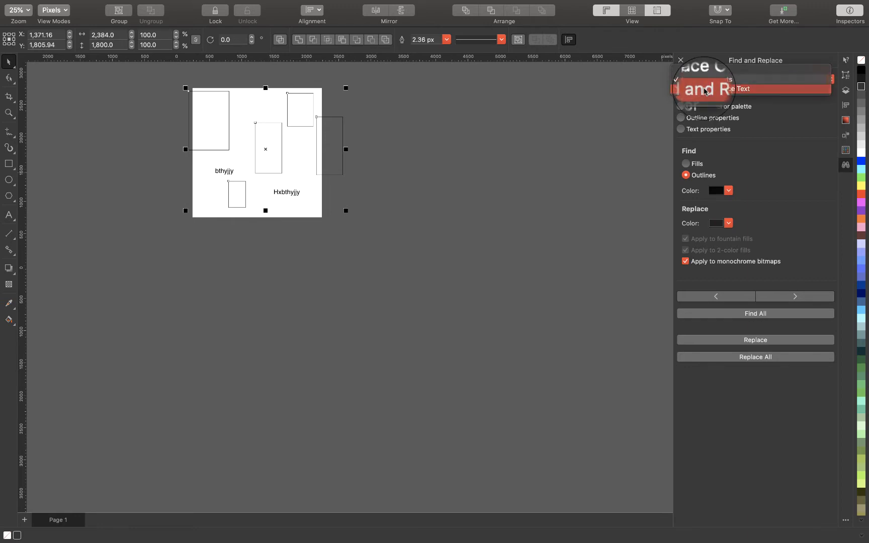
click(706, 90)
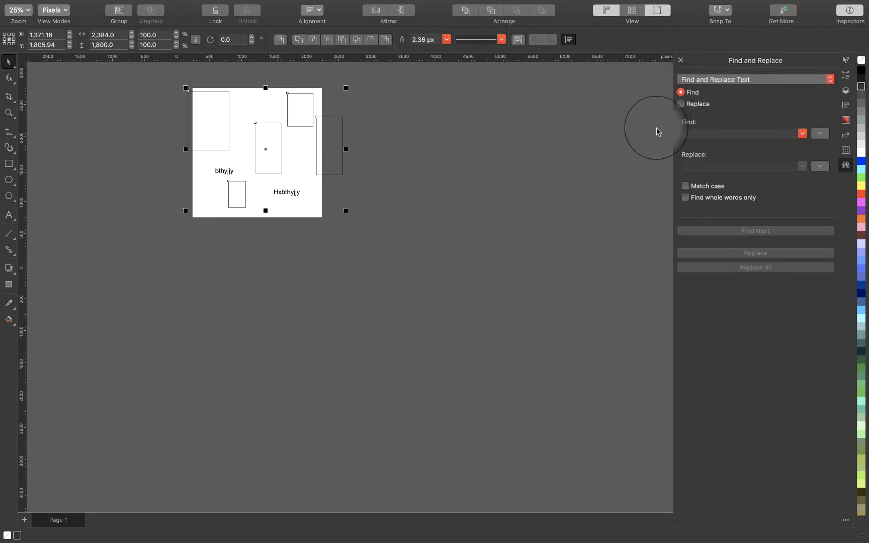
drag(264, 139, 290, 248)
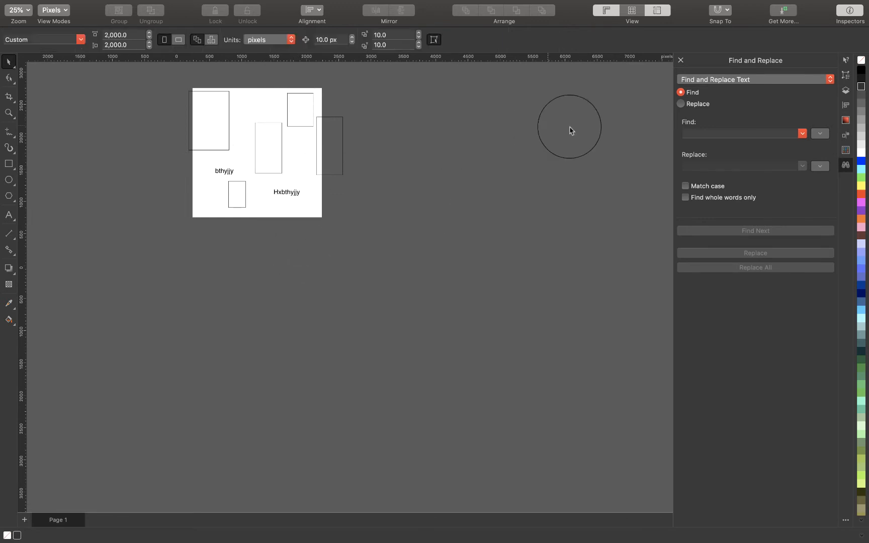
click(761, 84)
click(744, 61)
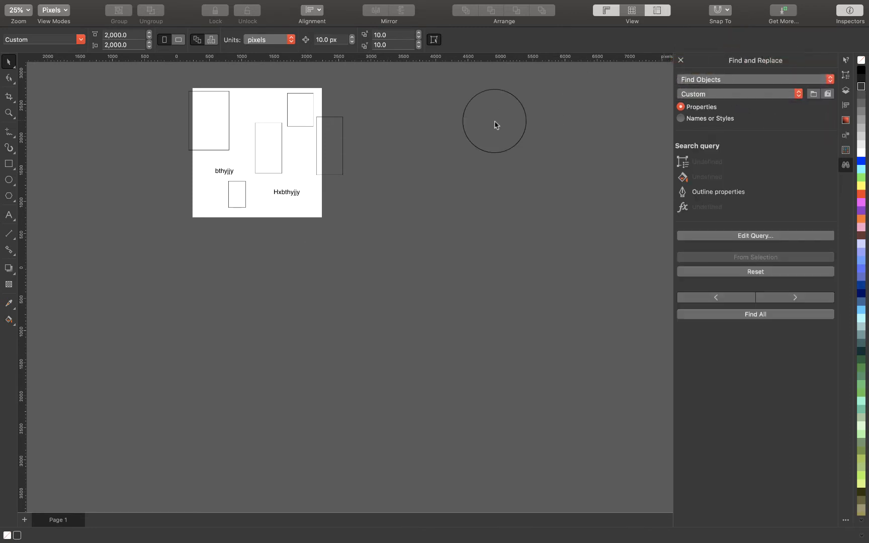
Find all objects matching the outline properties query and fill the five rectangles with dark navy blue
click(201, 123)
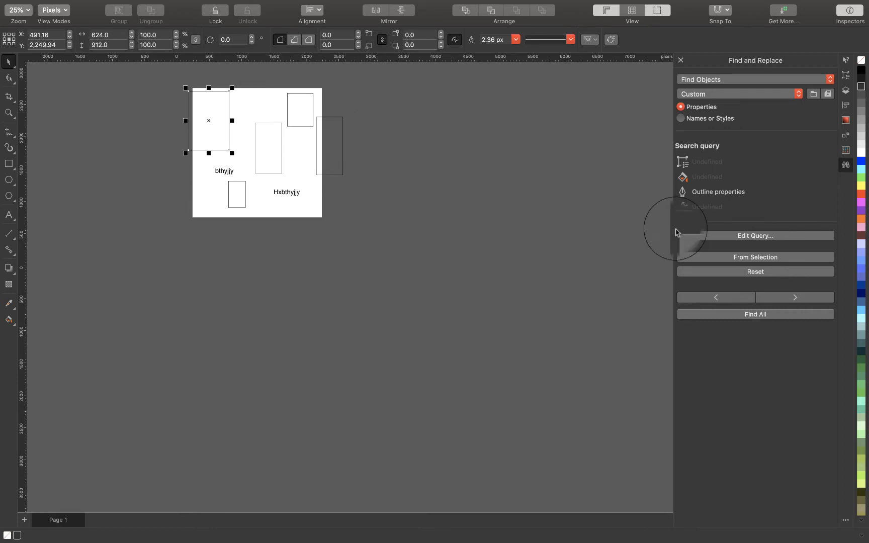
click(784, 316)
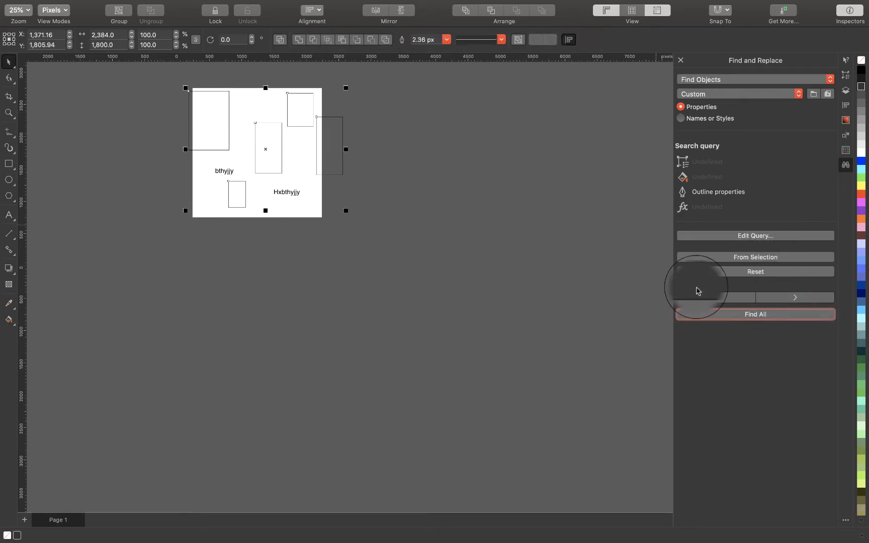
click(860, 165)
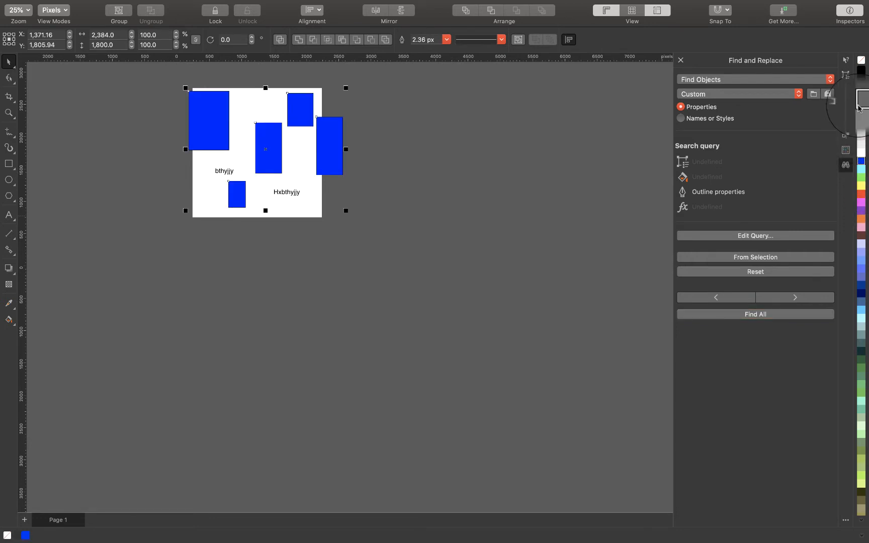
click(859, 108)
click(863, 296)
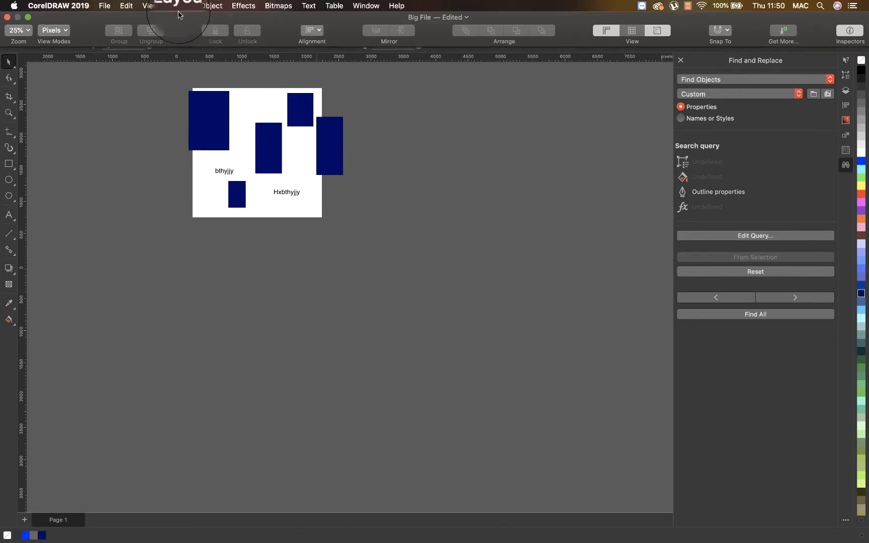
Show the document tab bar above the drawing area
click(121, 5)
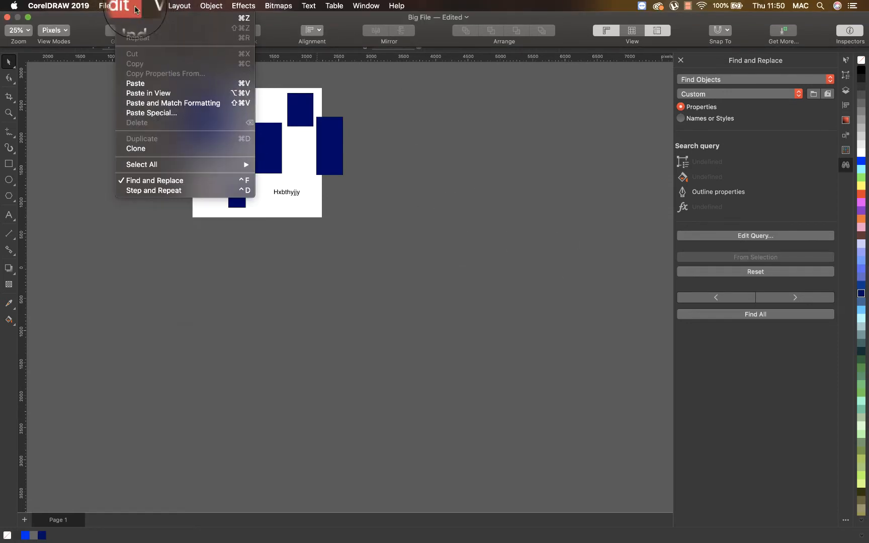
mouse_move(147, 8)
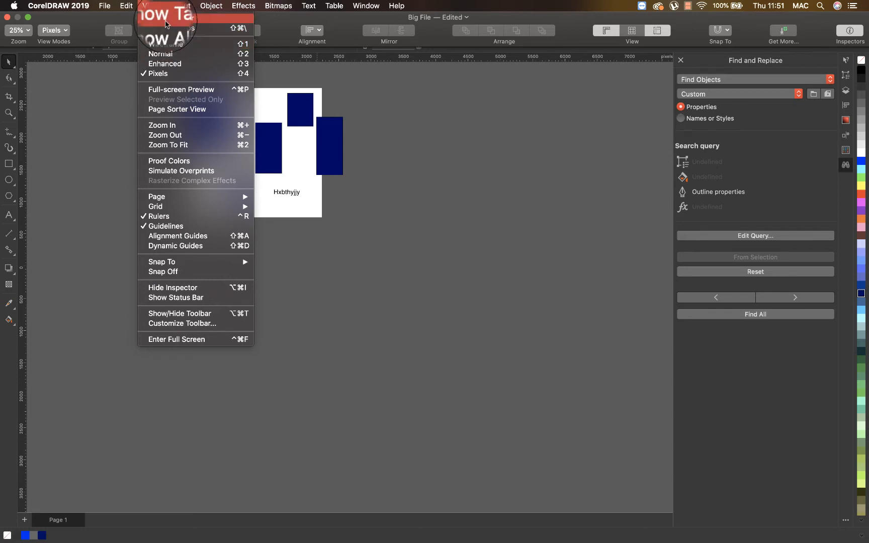
click(166, 20)
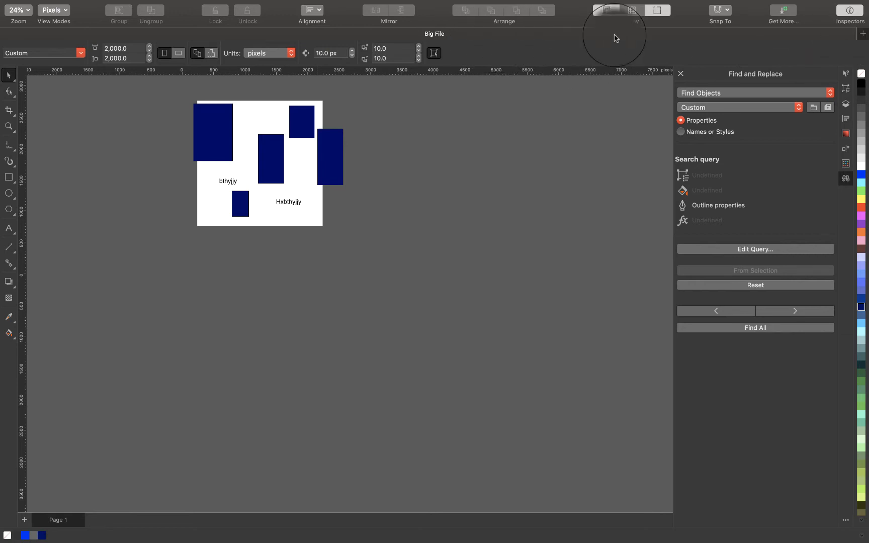
Create a blank 2,000 by 2,000 px RGB document at 300 dpi as a second tab and close it
click(863, 33)
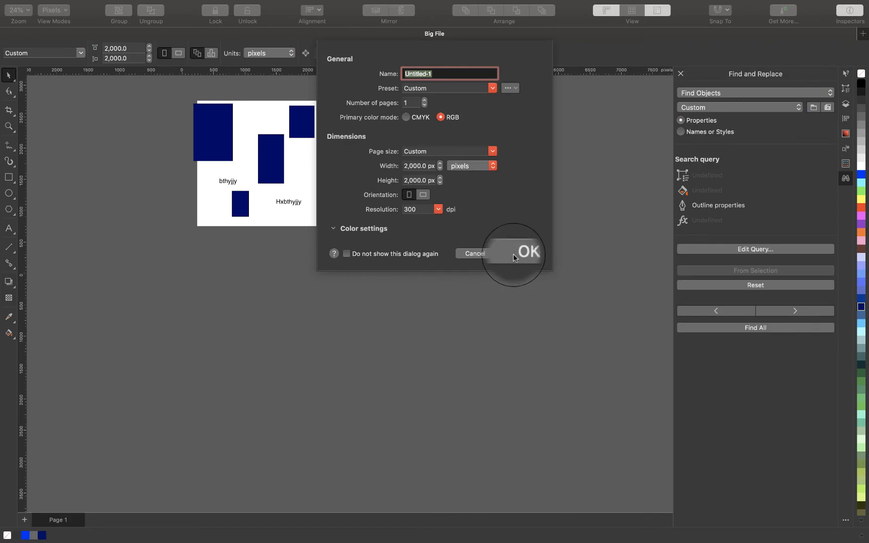
click(514, 254)
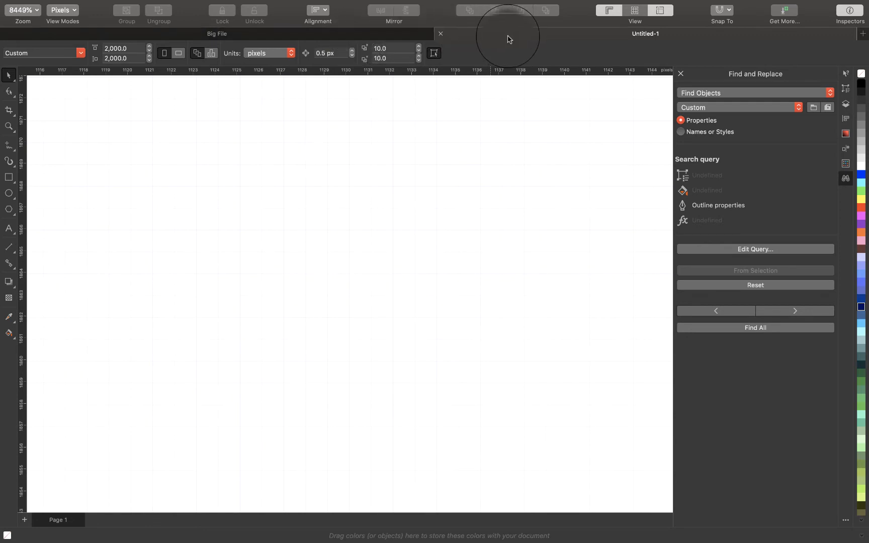
click(441, 35)
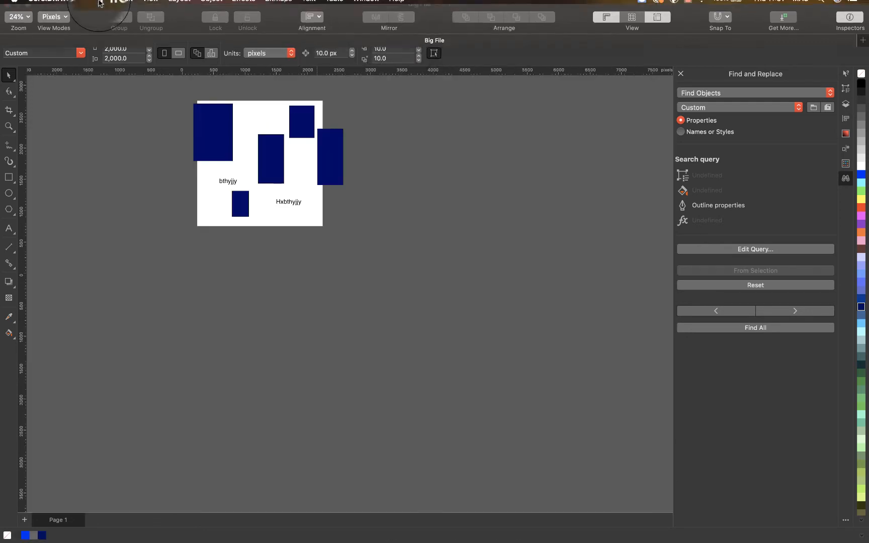
Switch the drawing's view mode to Wireframe
click(150, 6)
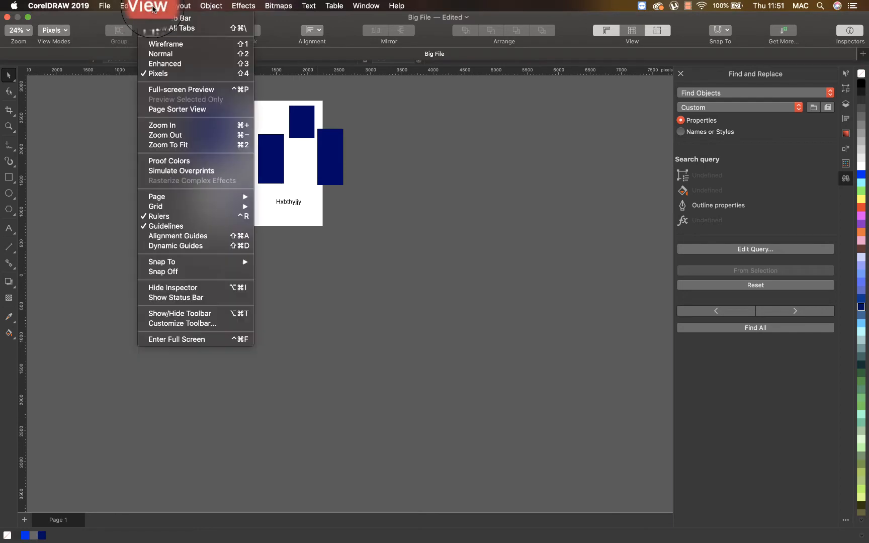
click(158, 49)
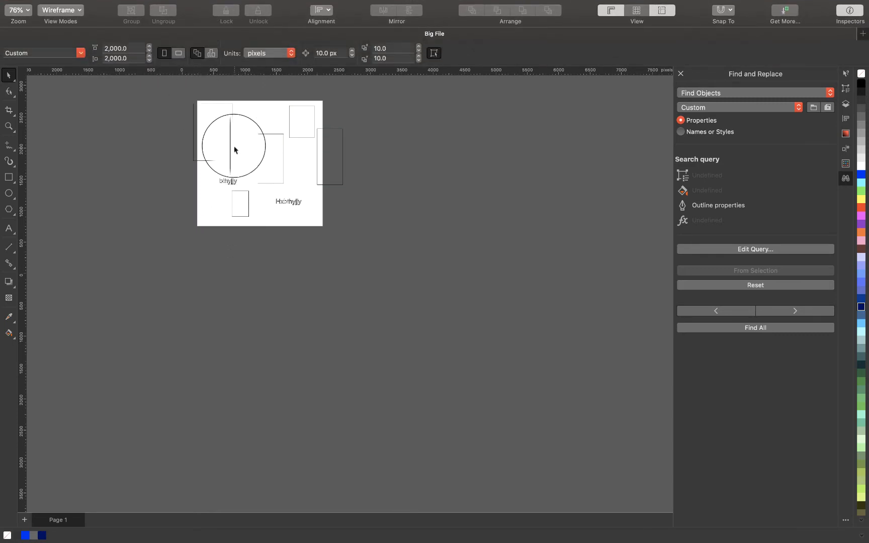
Fit the page in the window and switch the drawing's view mode to Normal, then Enhanced
key(shift+F4)
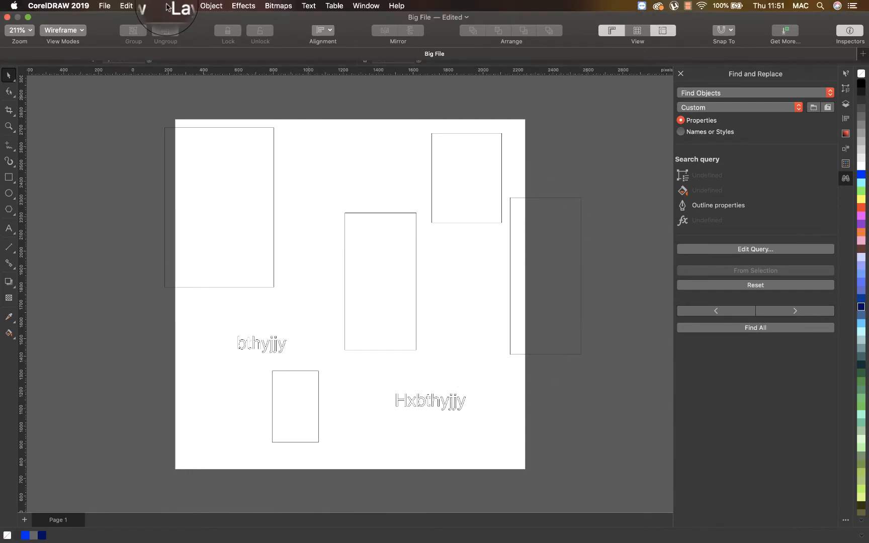
click(151, 6)
click(169, 57)
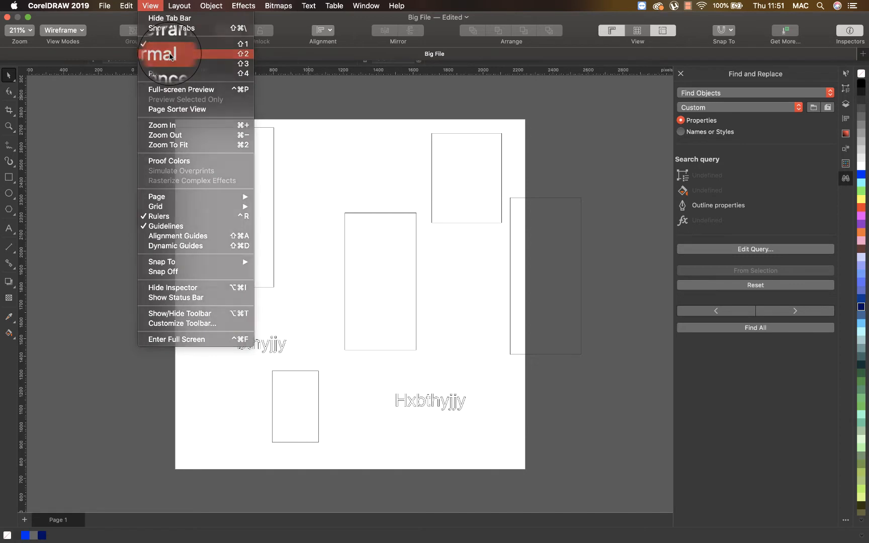
mouse_move(182, 3)
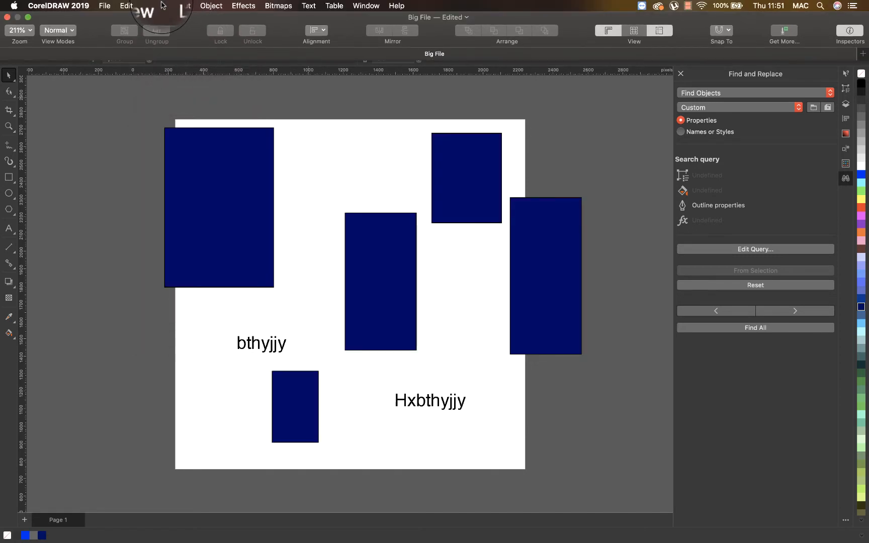
click(151, 5)
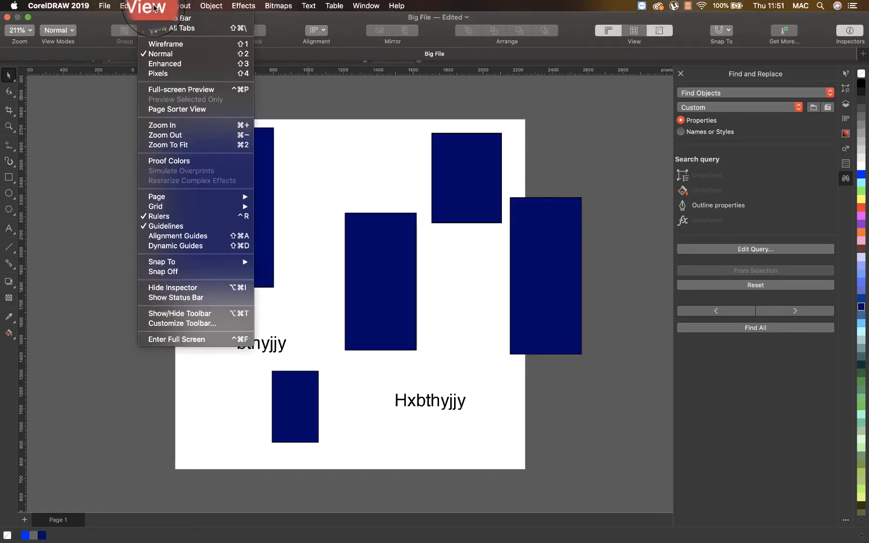
click(180, 65)
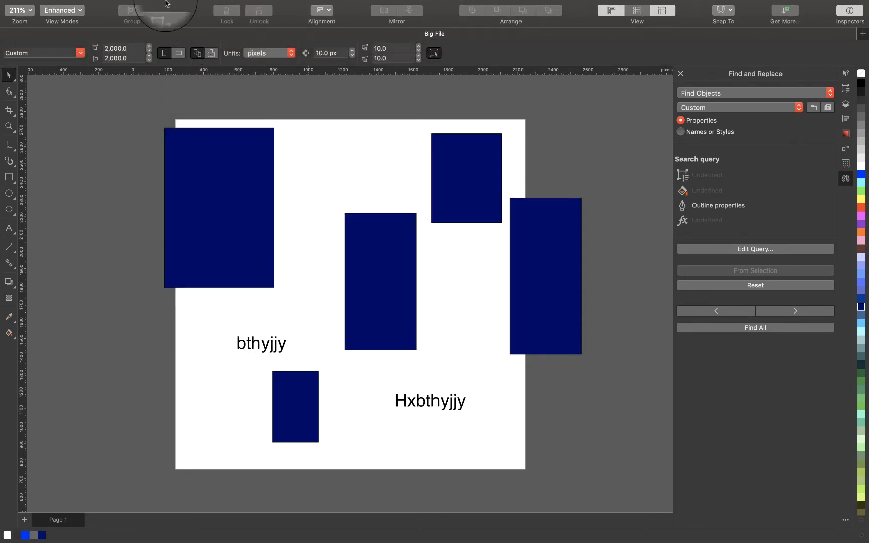
Show the document in Page Sorter View and add eleven blank pages after page 1
click(151, 7)
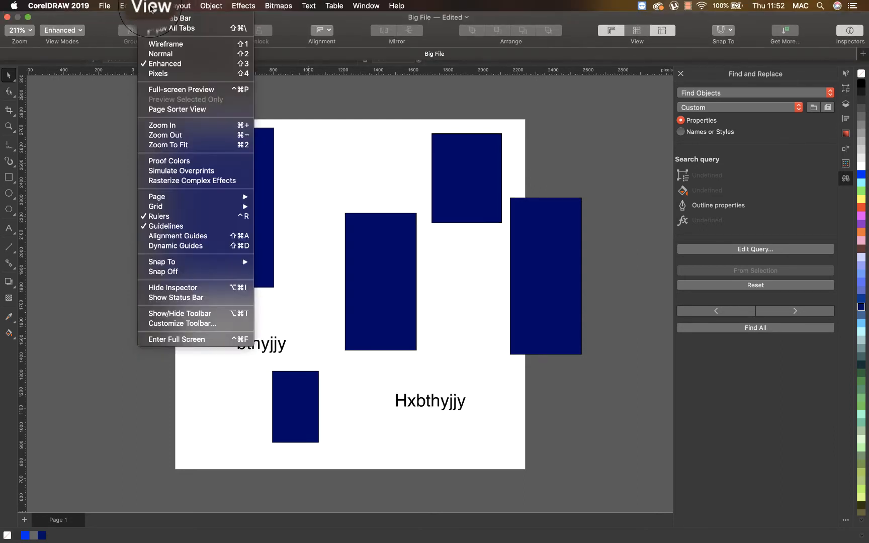
click(168, 110)
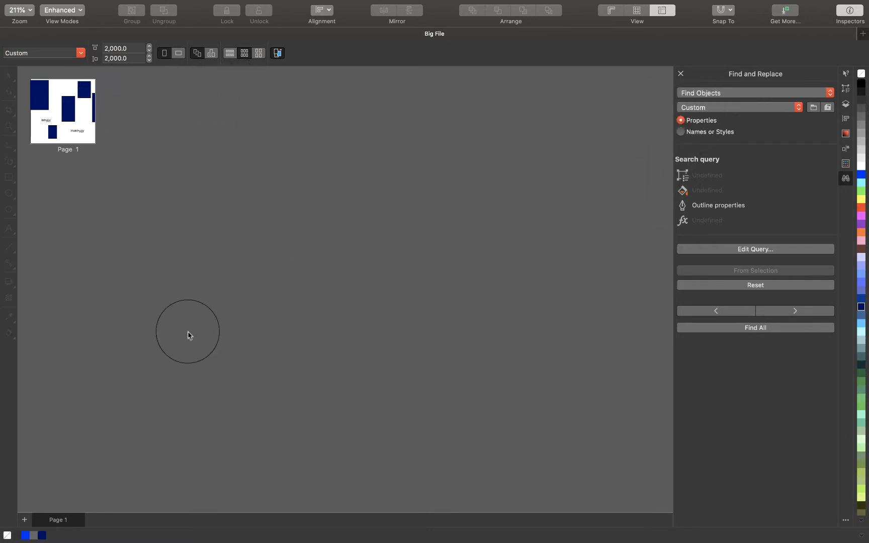
click(24, 519)
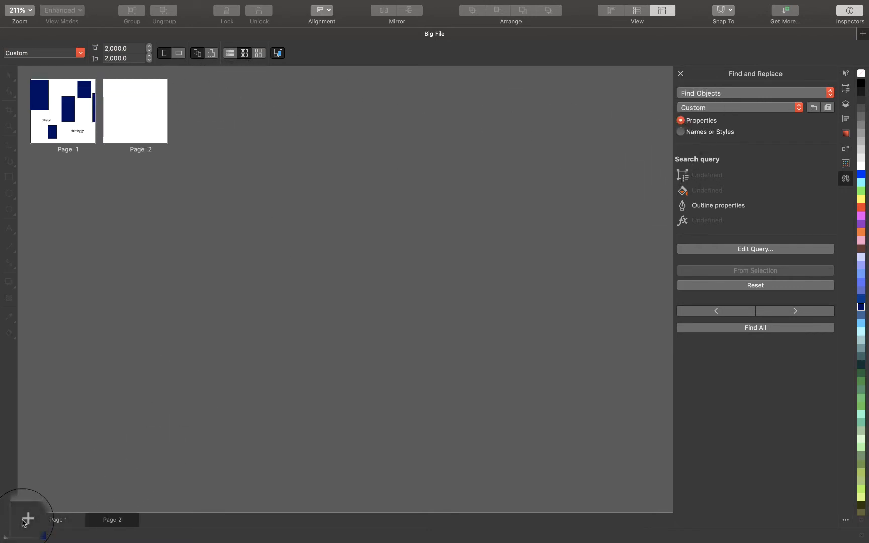
click(26, 520)
click(26, 520)
click(26, 519)
click(26, 520)
click(26, 519)
click(27, 519)
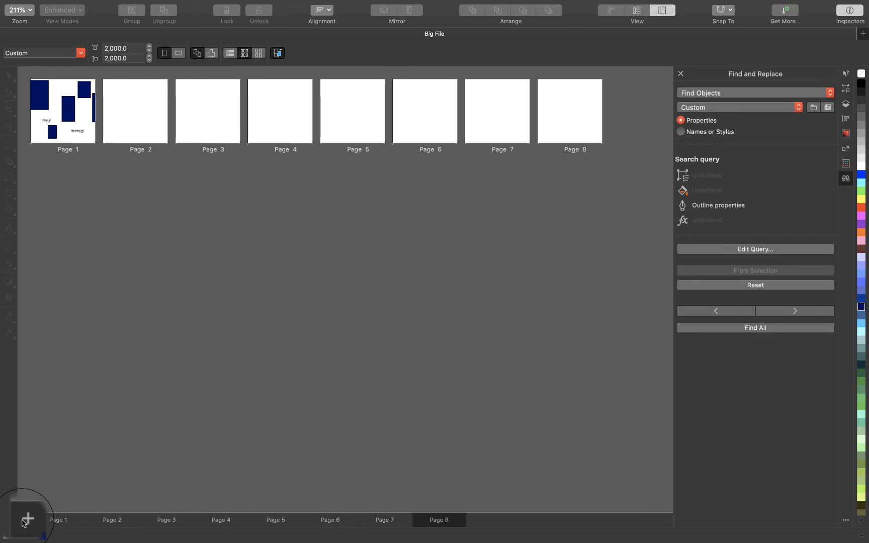
click(26, 519)
click(27, 519)
click(26, 519)
click(26, 519)
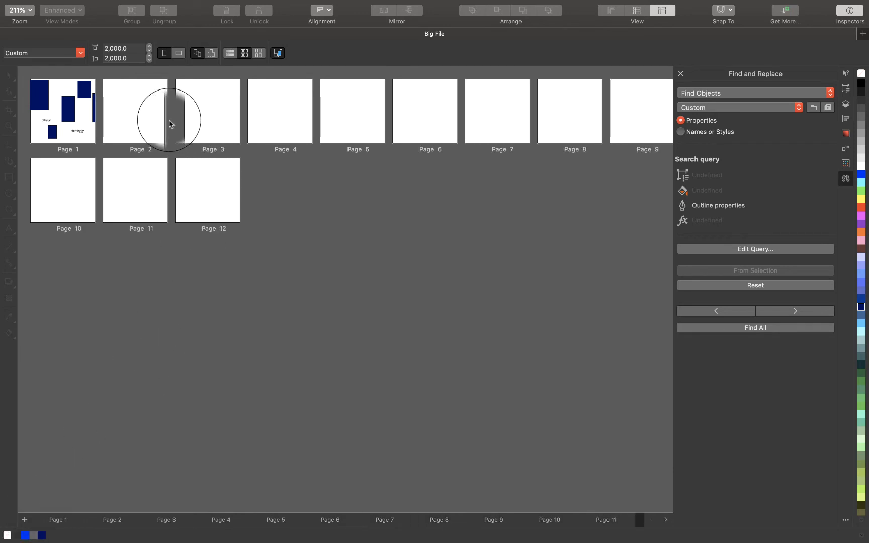
Move the page with the navy rectangles to the page 11 position and leave Page Sorter View
click(235, 132)
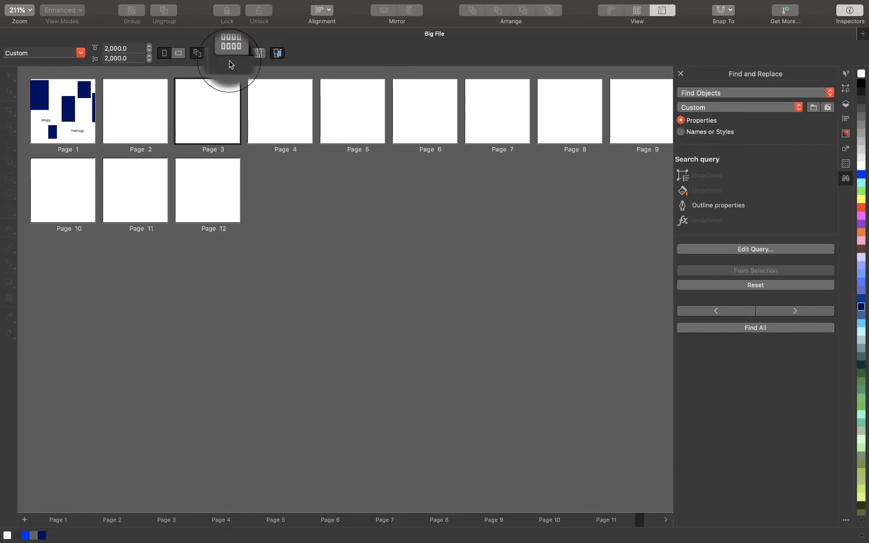
drag(68, 106, 179, 179)
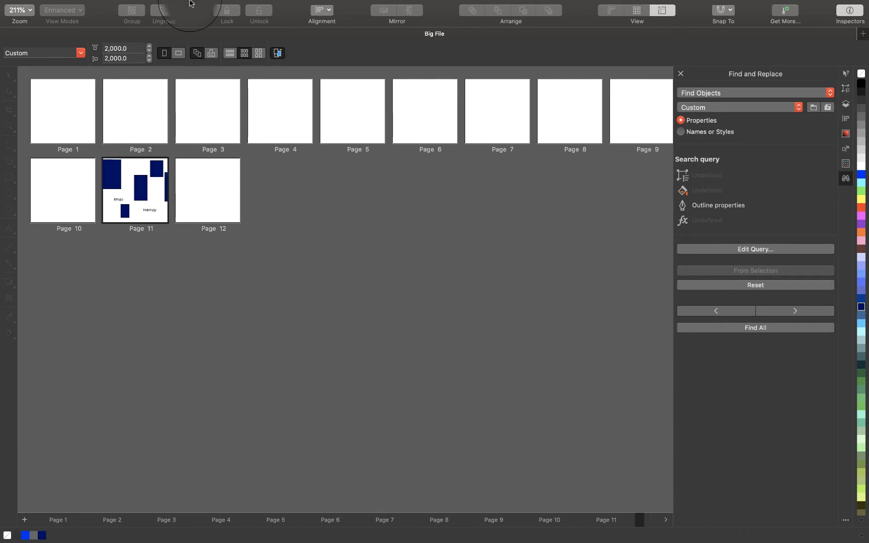
click(151, 5)
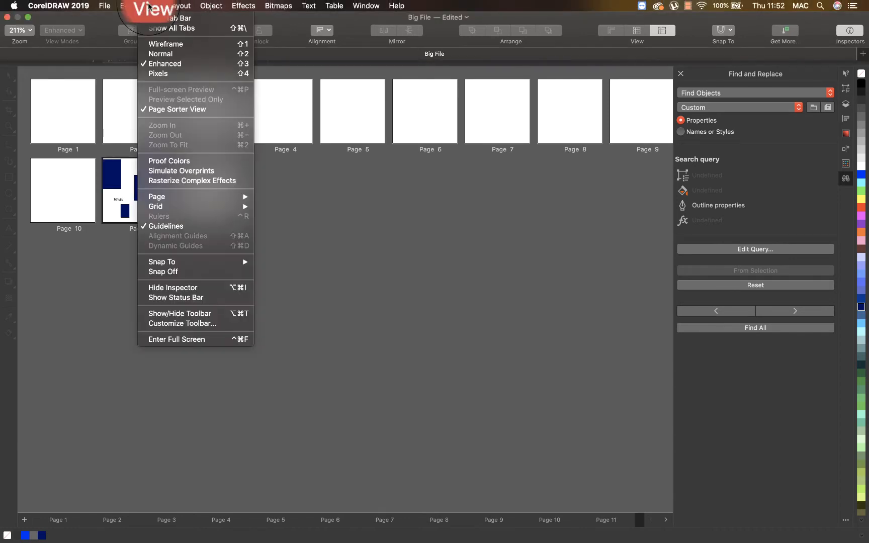
click(166, 109)
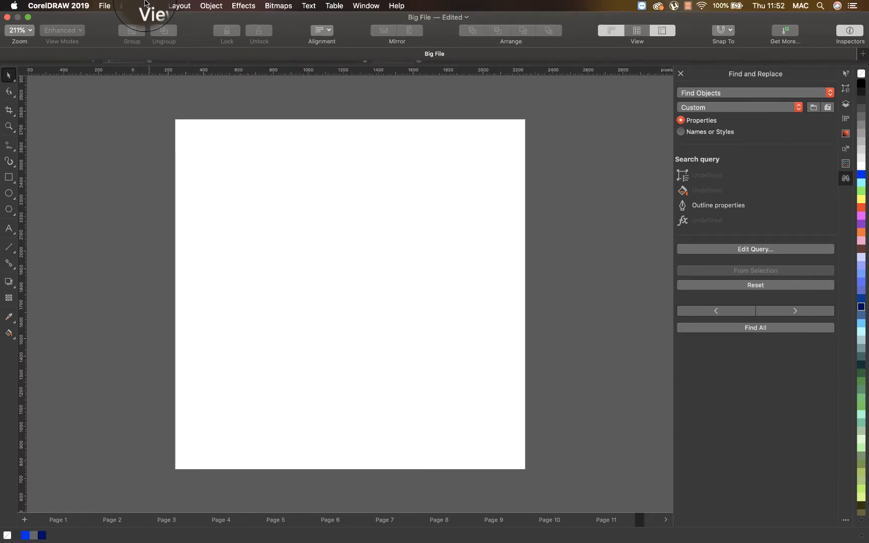
Zoom in and out on the blank page's upper-left corner and examine the page and grid display options
click(151, 6)
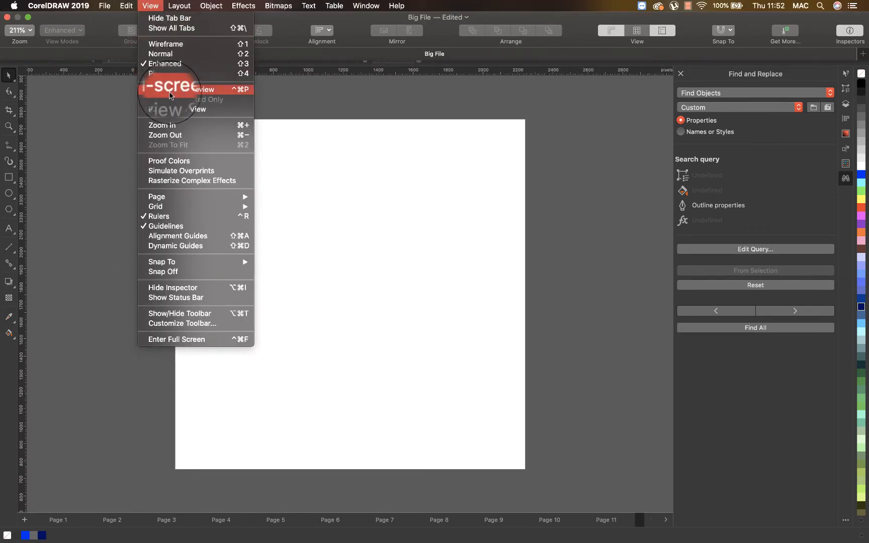
click(164, 130)
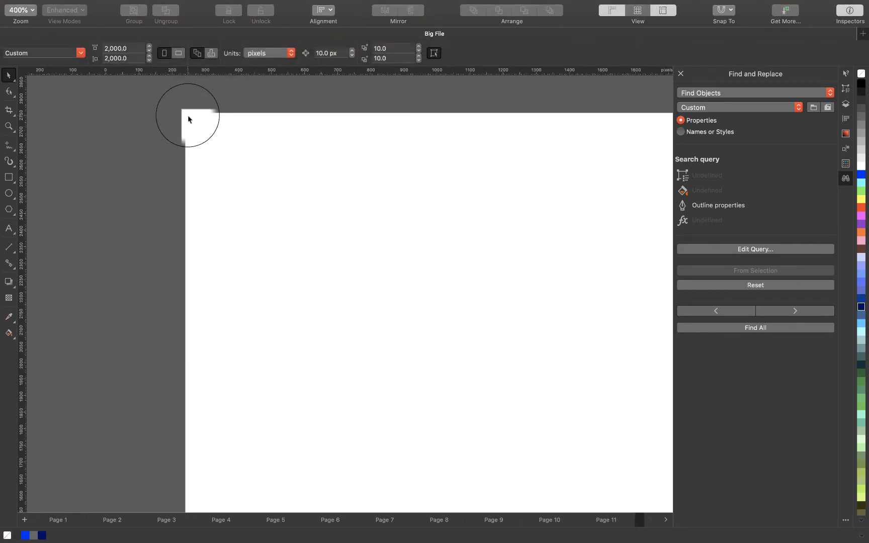
scroll(188, 119, up, 2)
scroll(188, 114, up, 2)
scroll(188, 114, up, 1)
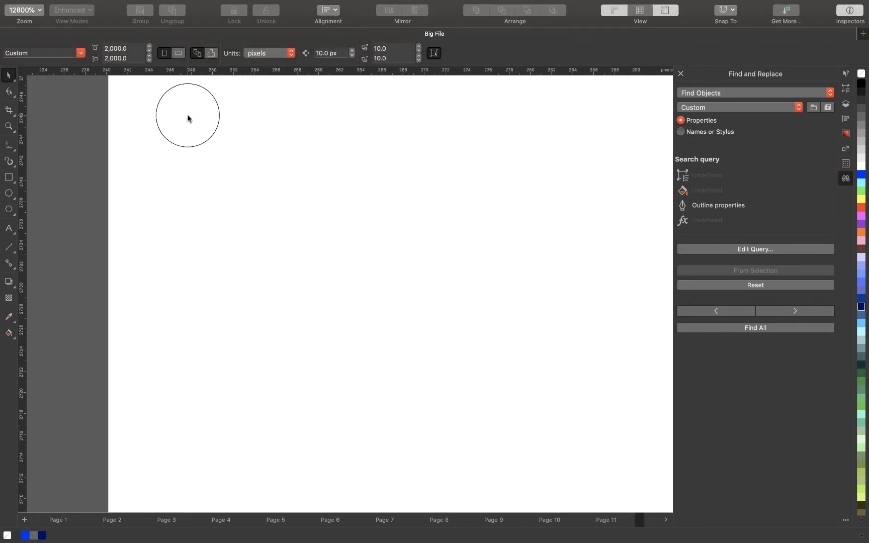
scroll(188, 114, down, 1)
scroll(188, 119, down, 2)
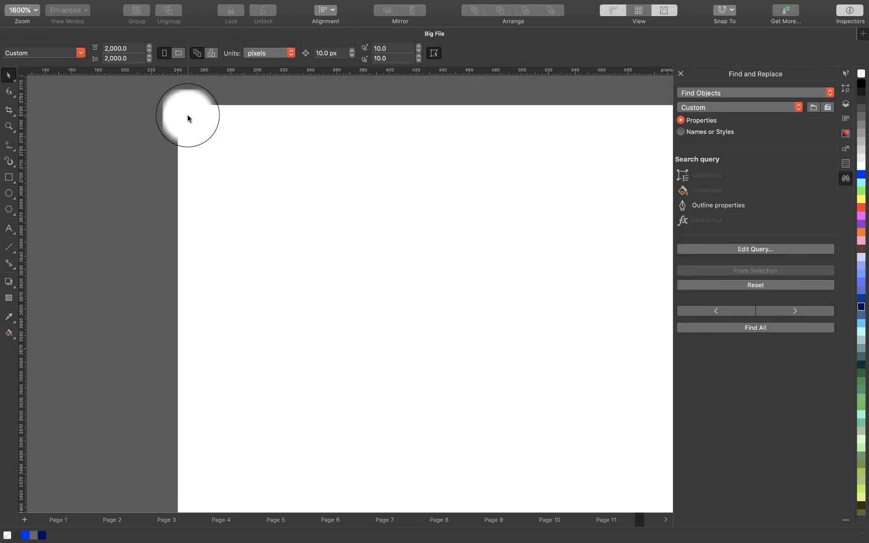
click(150, 6)
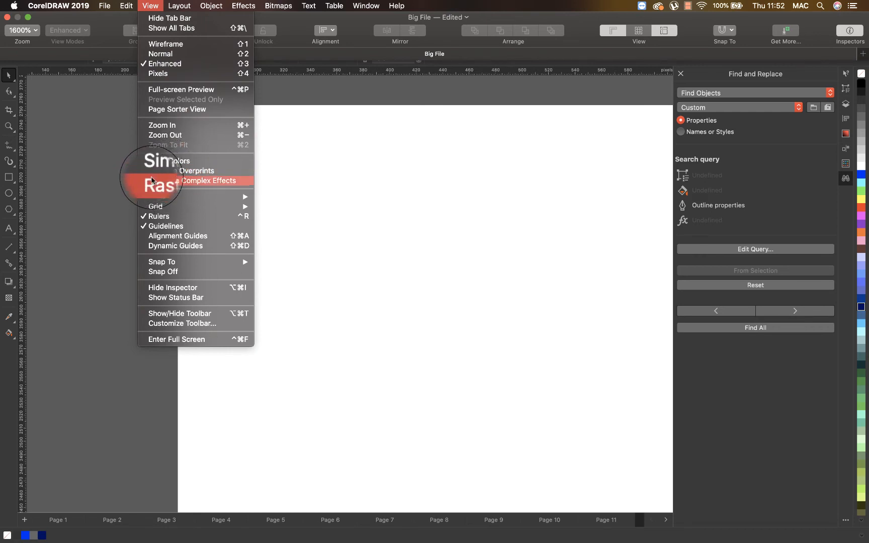
mouse_move(154, 201)
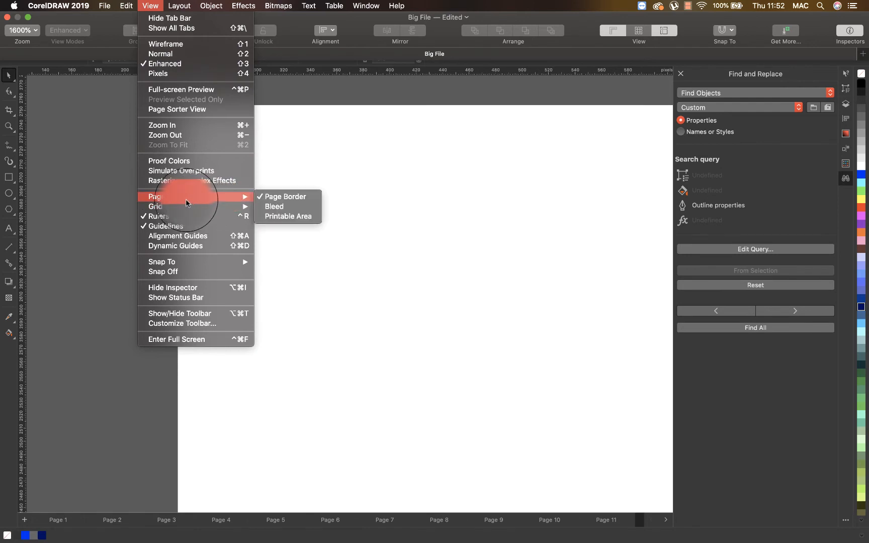
mouse_move(207, 207)
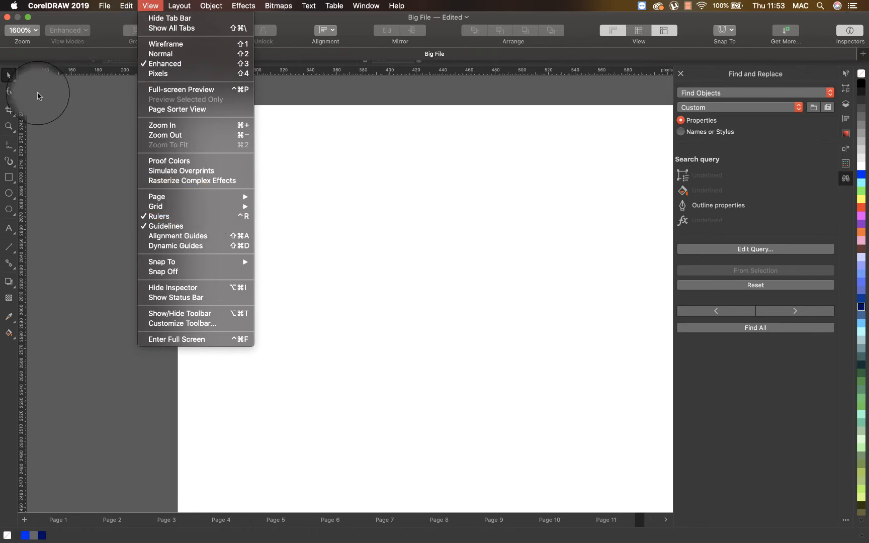
click(56, 124)
Draw a rectangle about 1,033 by 251 px on the blank page and move it to the page's middle
key(shift+F4)
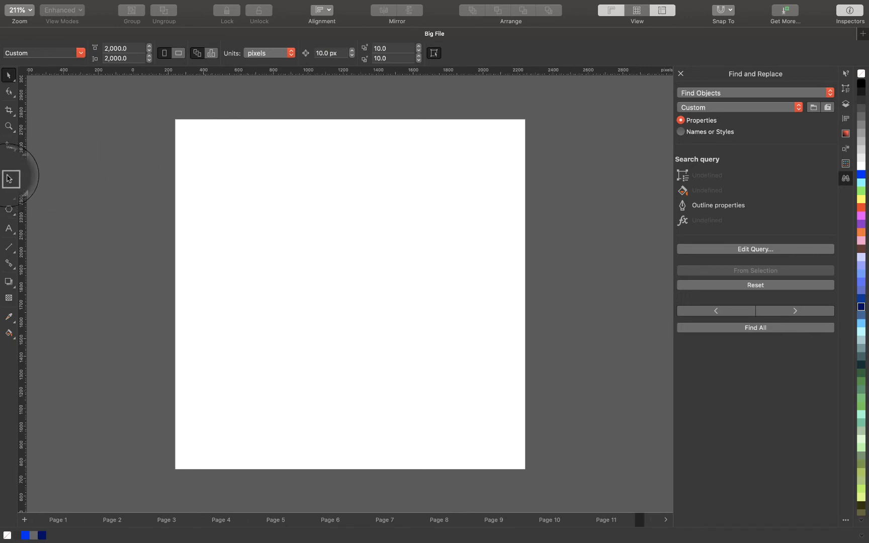
click(9, 179)
drag(299, 187, 479, 231)
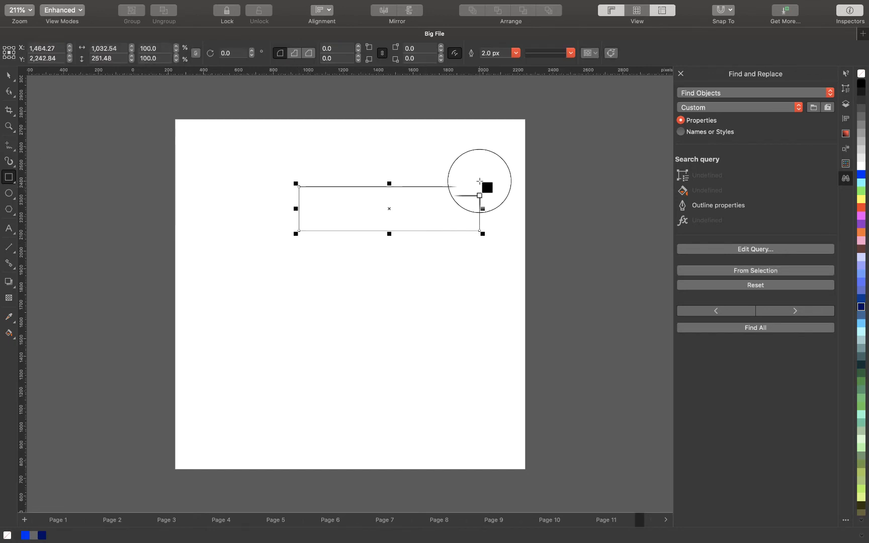
key(space)
drag(422, 204, 377, 278)
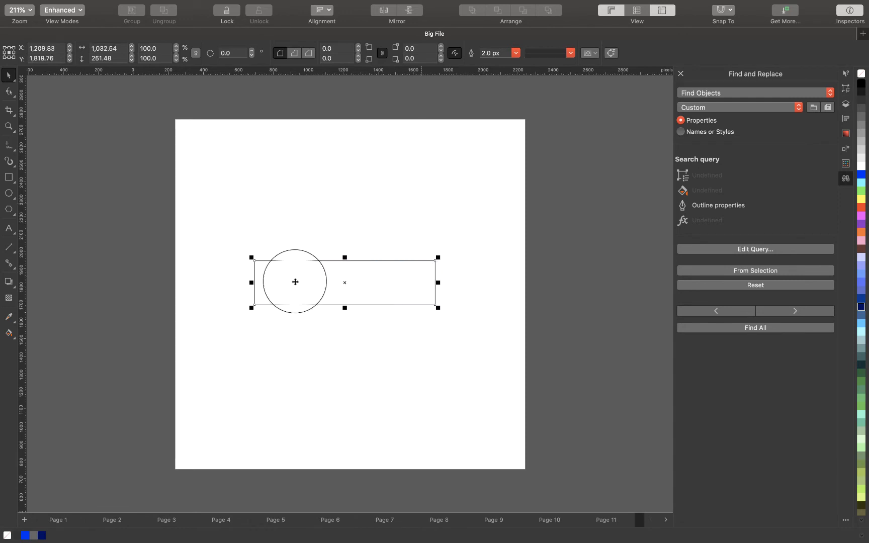
Place two vertical and two horizontal guidelines along the four edges of the rectangle
mouse_move(29, 253)
mouse_down()
mouse_move(217, 272)
mouse_move(256, 287)
mouse_move(255, 275)
mouse_up()
drag(291, 73, 328, 261)
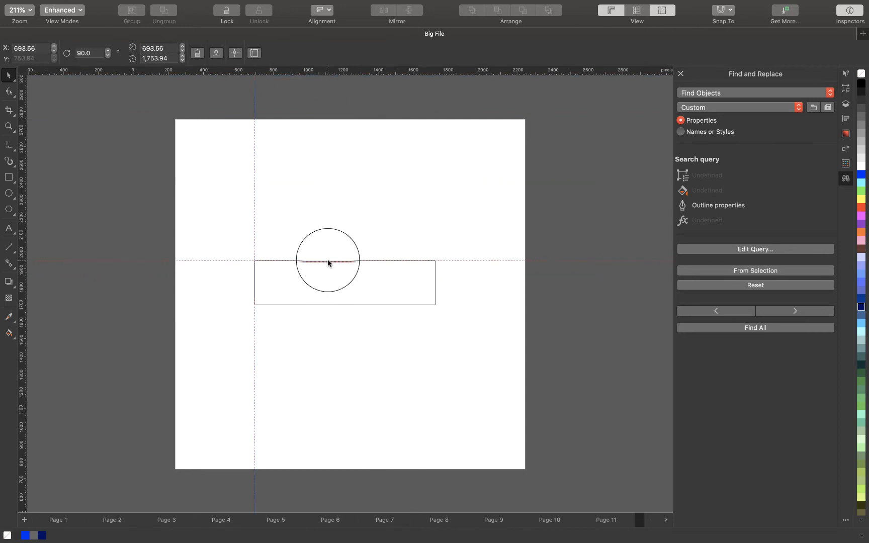
drag(25, 296, 434, 284)
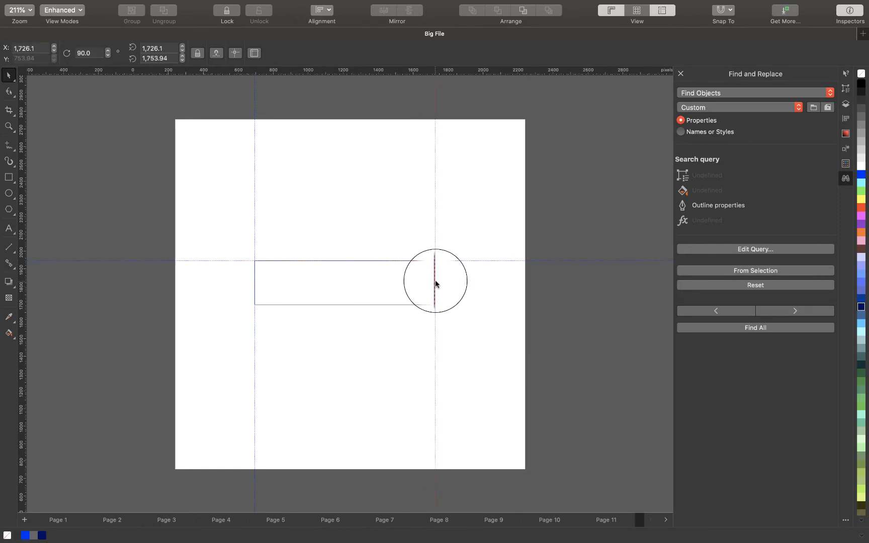
drag(323, 72, 344, 305)
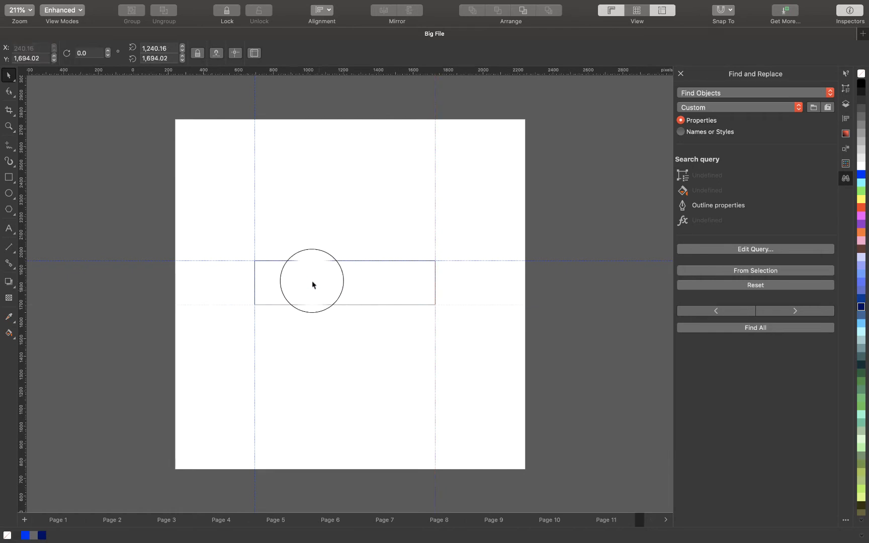
mouse_move(121, 2)
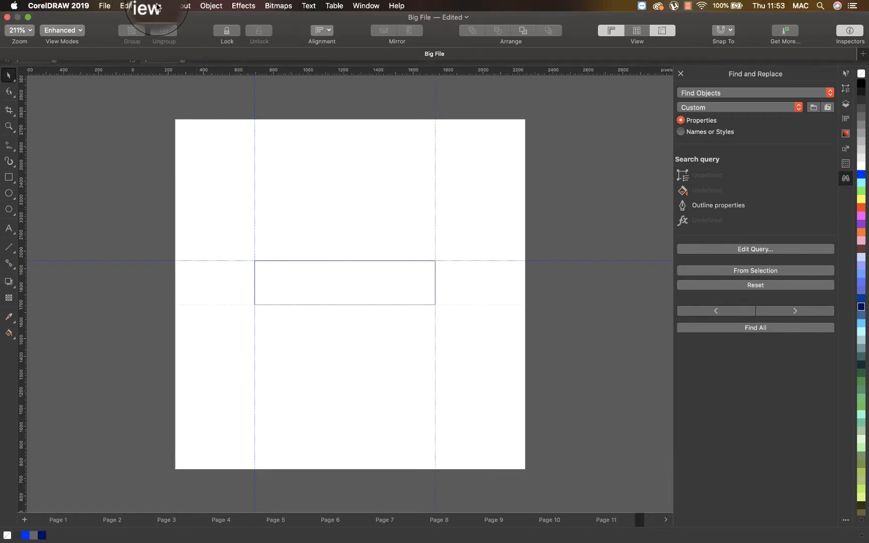
click(150, 6)
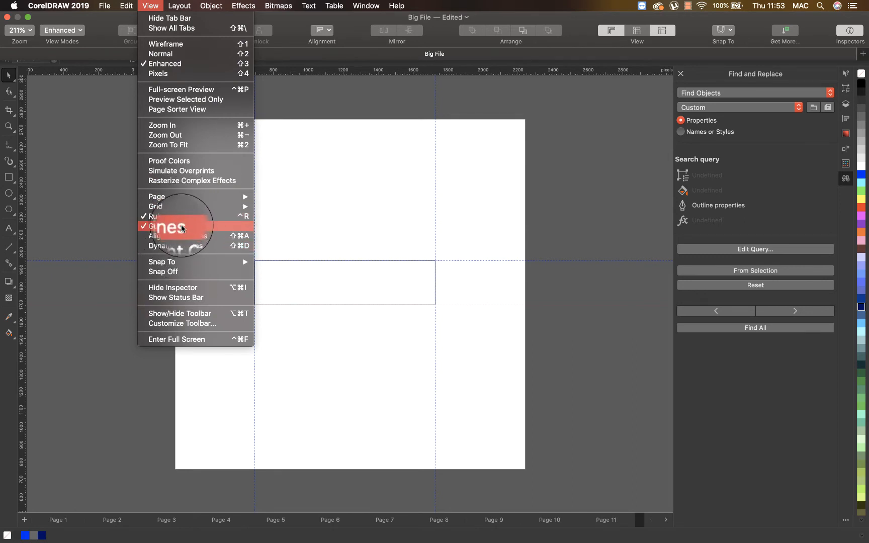
mouse_move(193, 263)
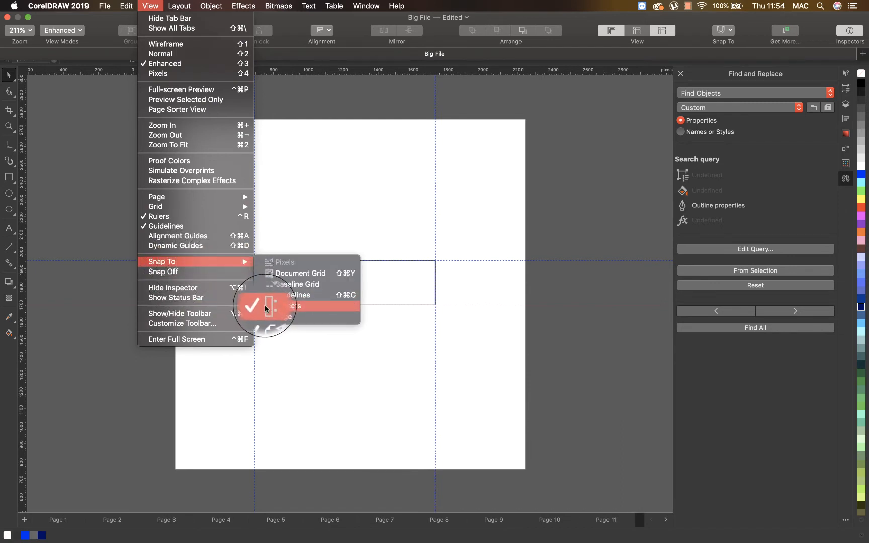
click(291, 200)
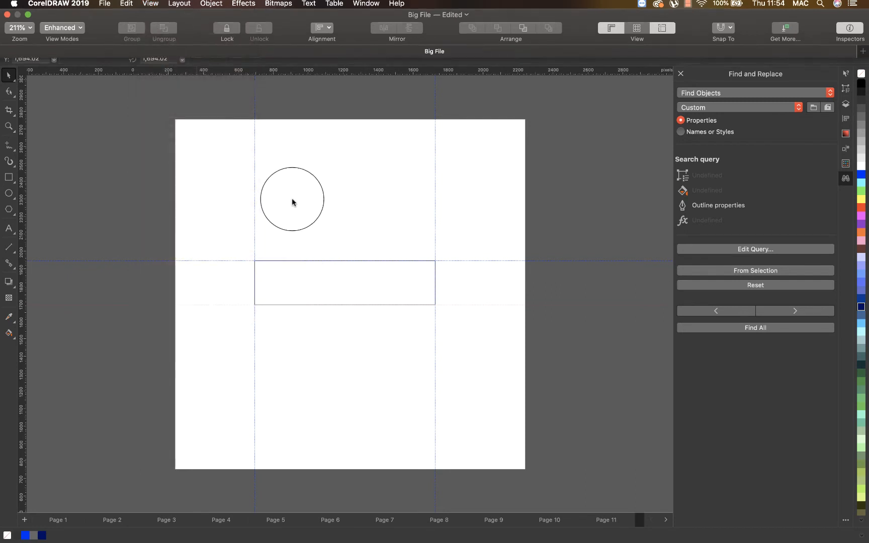
Draw a 2,000 by 2,000 px rectangle from corner to corner over the whole page and deselect it
click(10, 178)
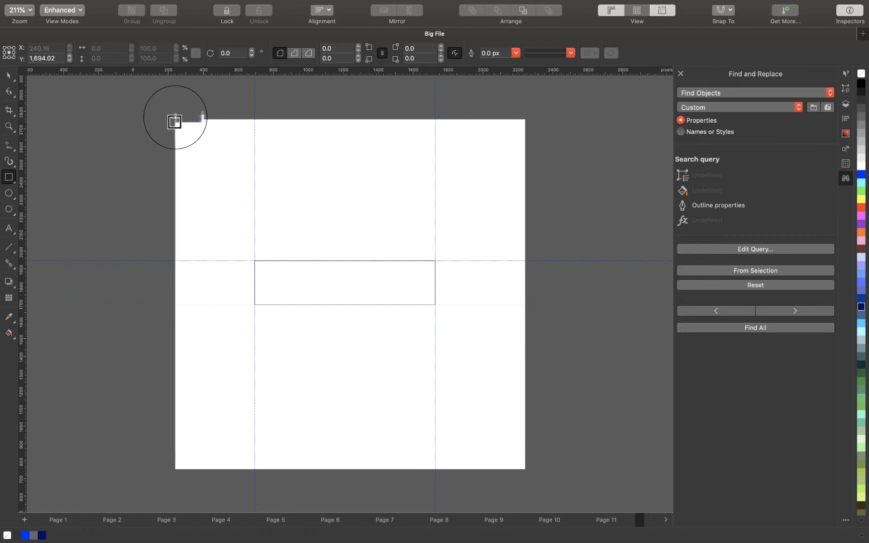
drag(176, 120, 525, 469)
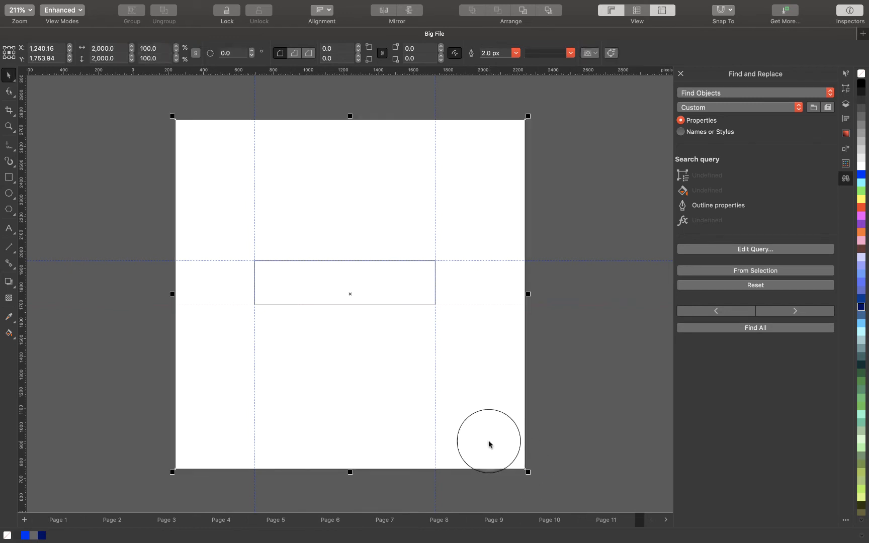
click(489, 444)
Turn off snapping to the page while leaving object snapping on
mouse_move(207, 2)
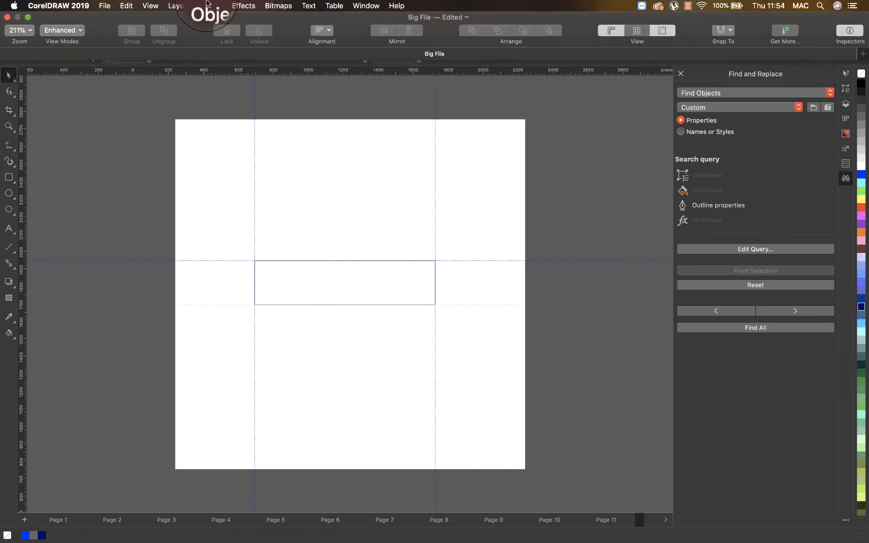
click(150, 6)
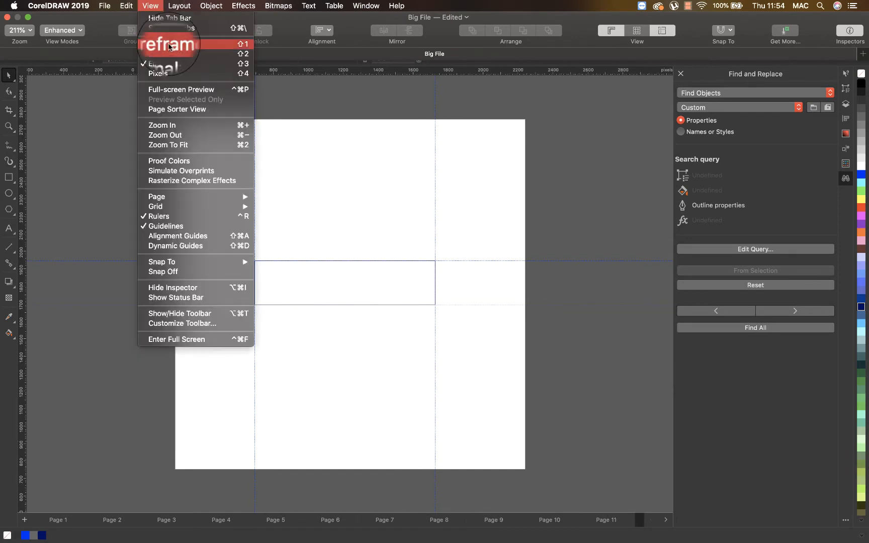
mouse_move(237, 261)
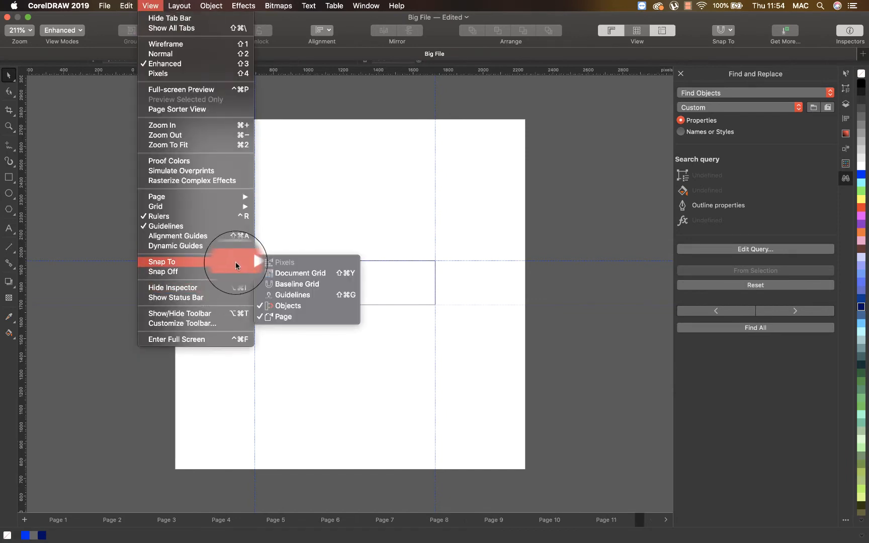
click(289, 312)
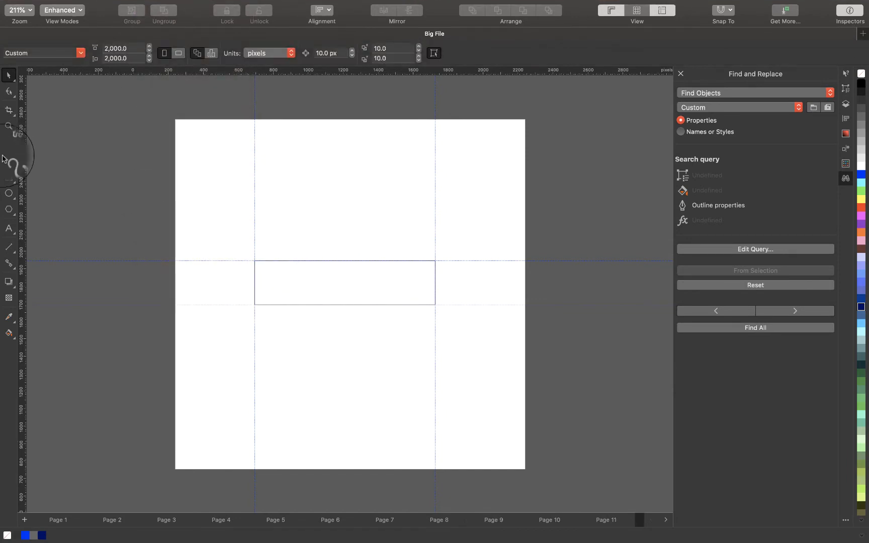
Draw a rectangle about 2,009 by 2,012 px over the whole page without page snapping and inspect its upper edge up close
click(8, 177)
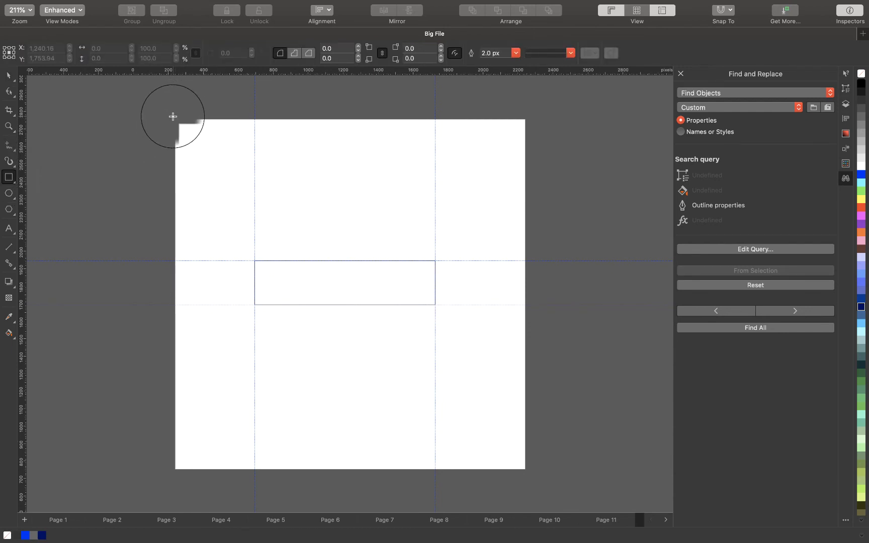
drag(174, 118, 526, 472)
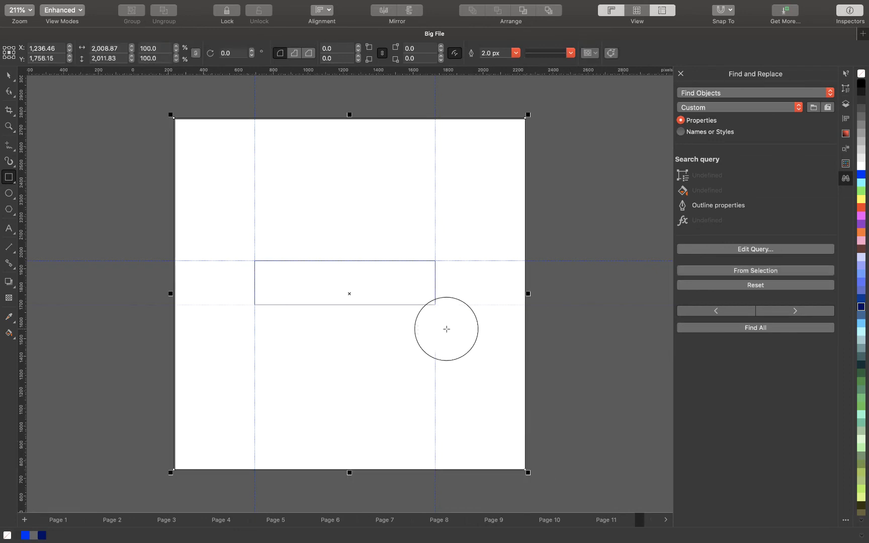
key(z)
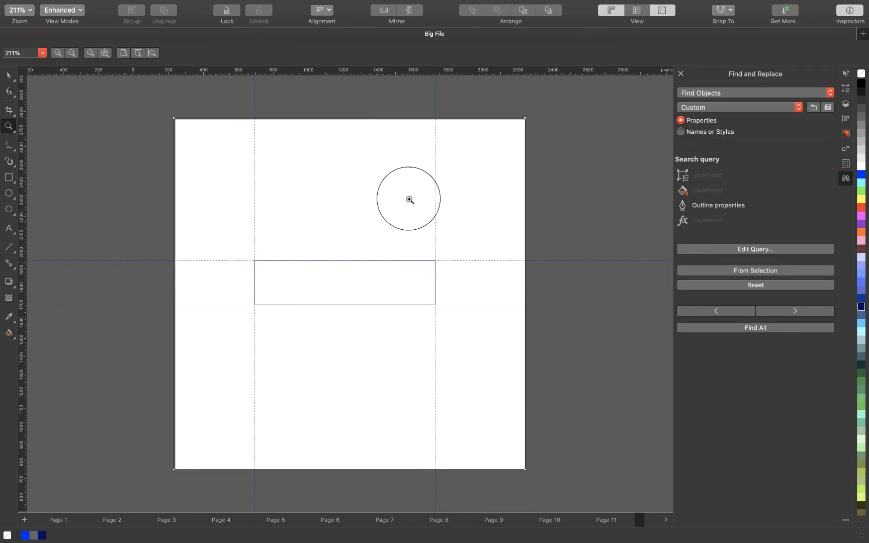
click(408, 131)
key(space)
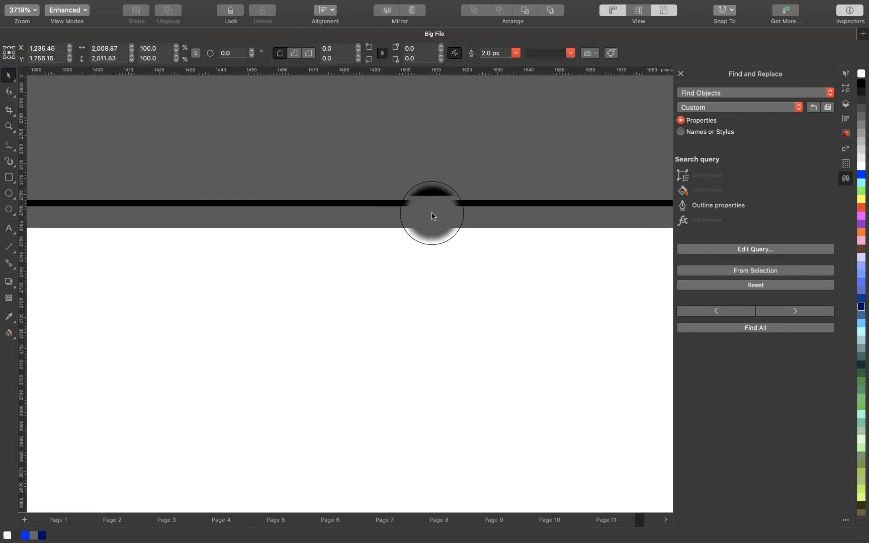
key(F3)
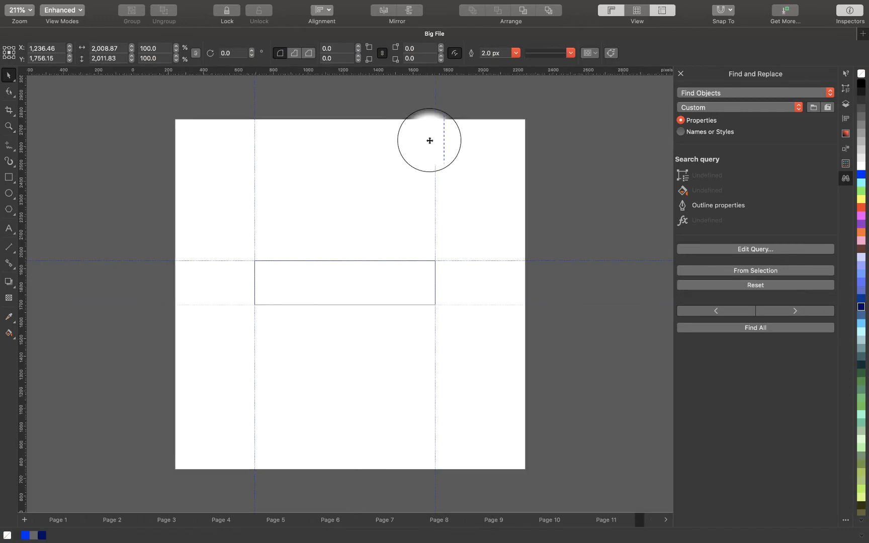
Hide the inspector panel to widen the drawing area
click(151, 6)
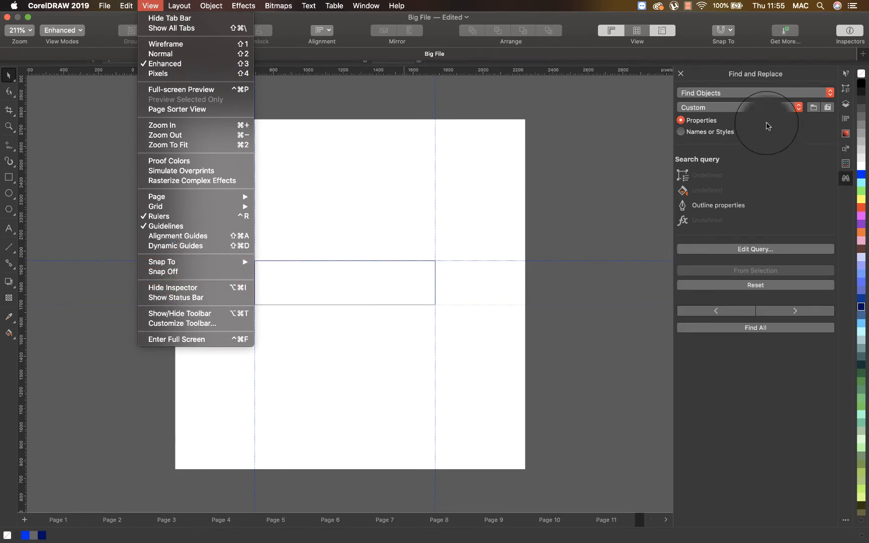
click(152, 287)
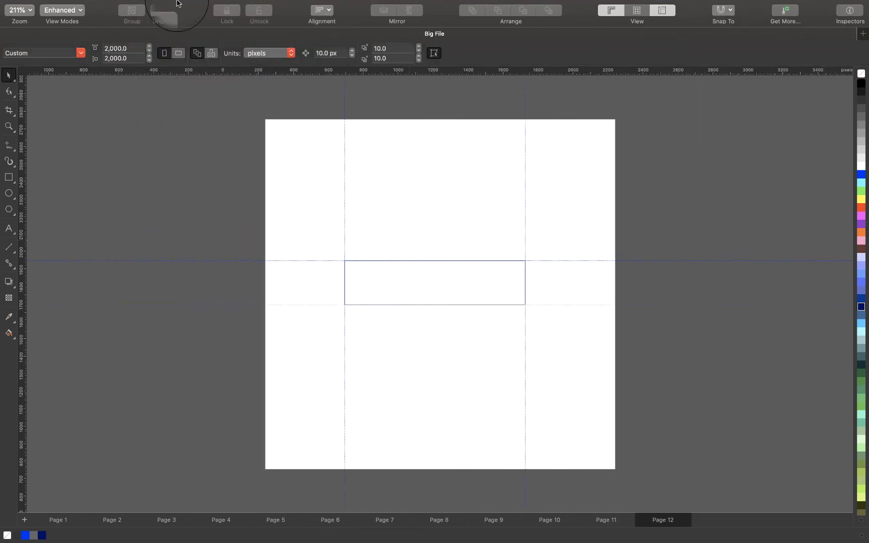
click(157, 6)
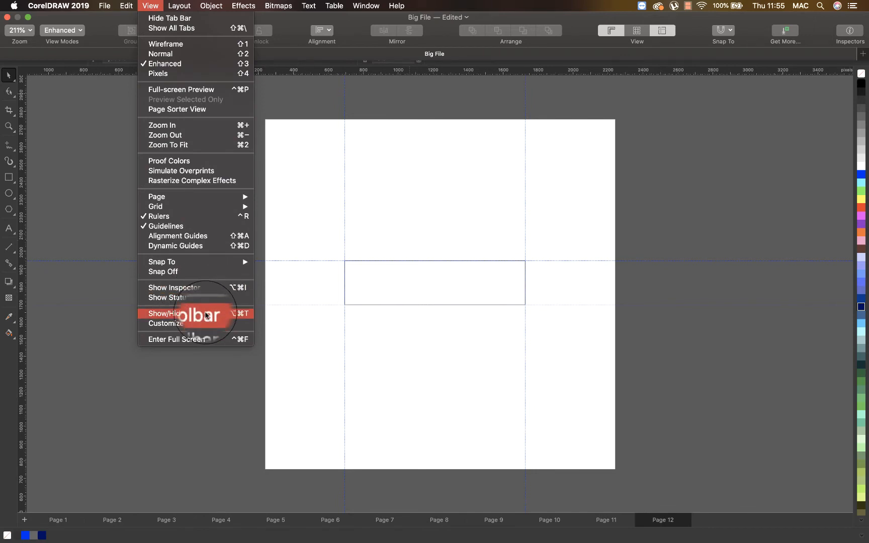
mouse_move(200, 7)
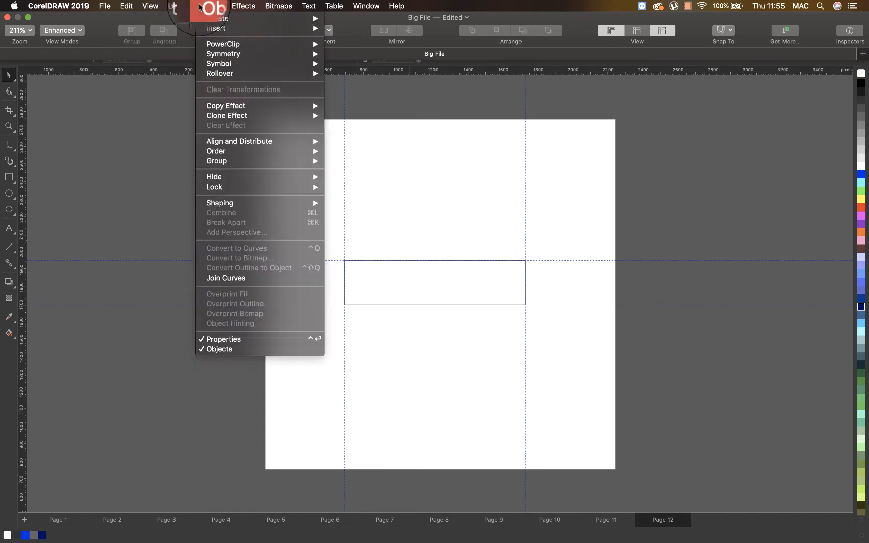
Set the page background to solid black in the document preferences
mouse_move(150, 6)
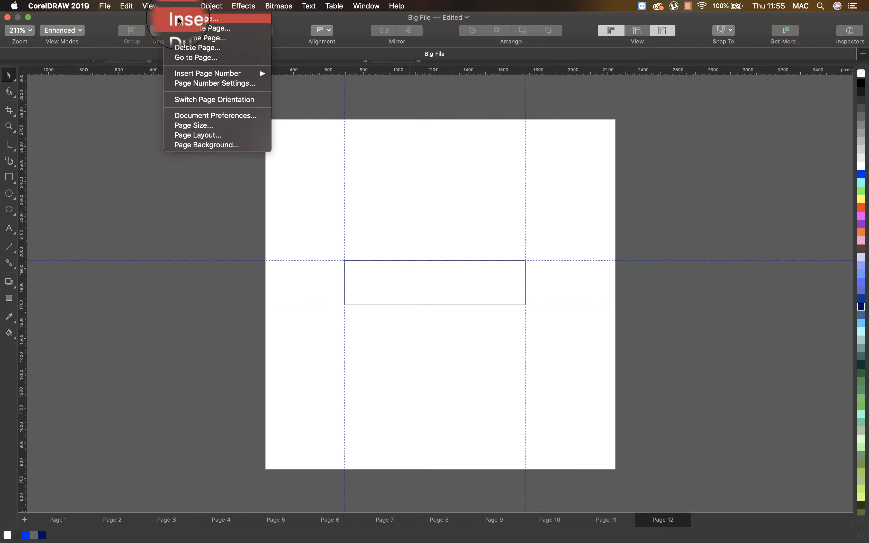
click(197, 145)
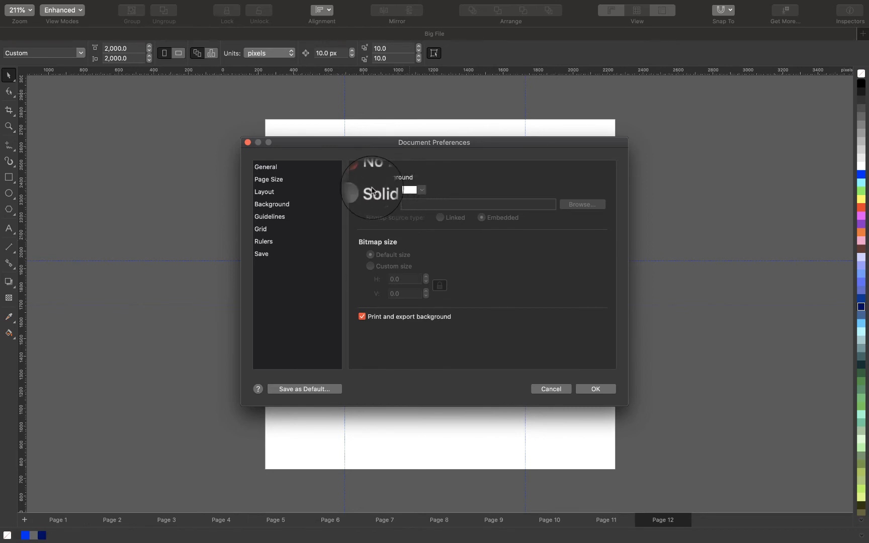
click(372, 191)
click(409, 190)
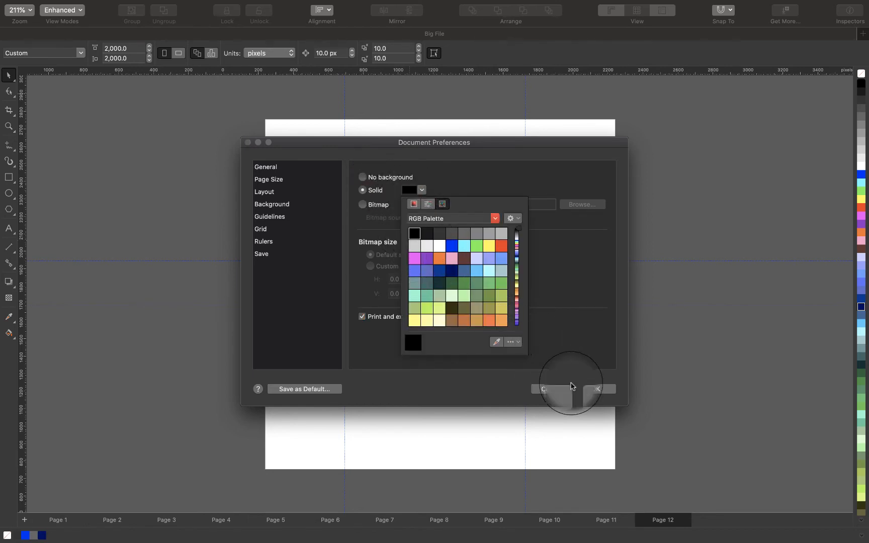
click(590, 390)
click(592, 391)
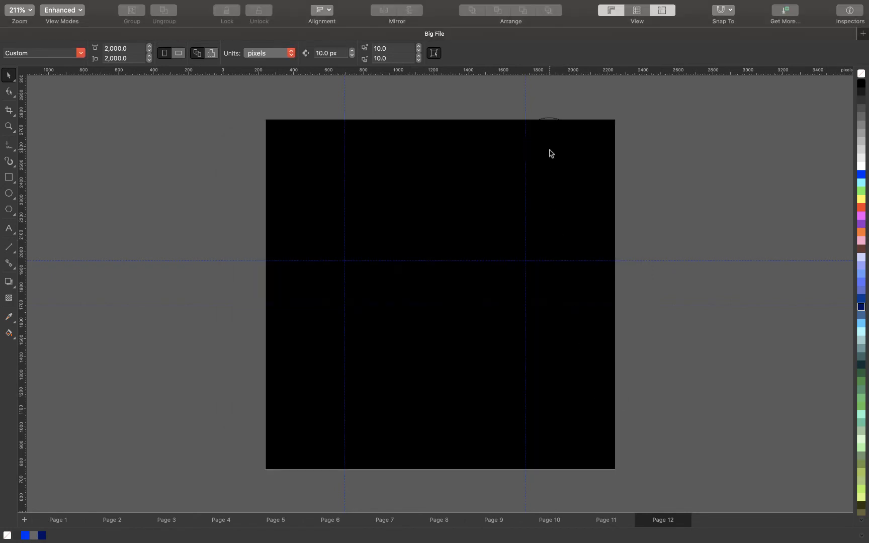
Set the page background to No background in the document preferences
mouse_move(236, 2)
click(153, 5)
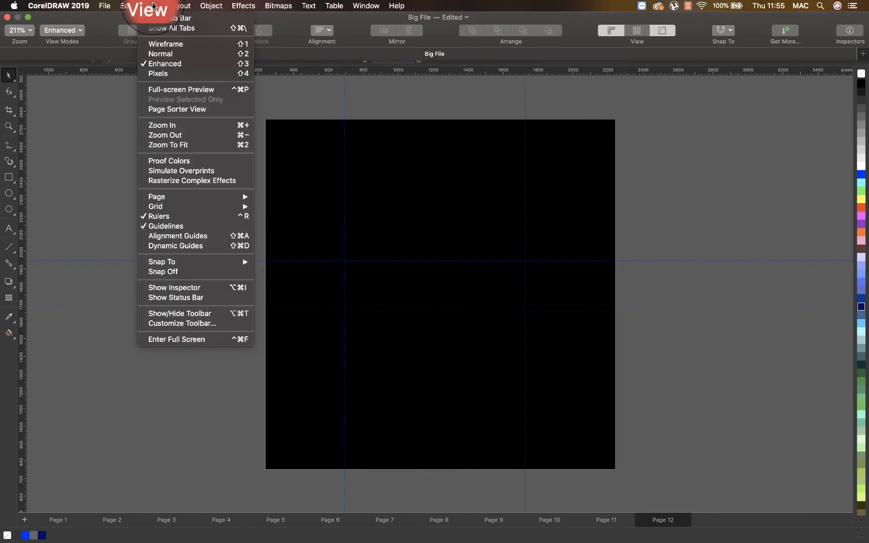
mouse_move(180, 6)
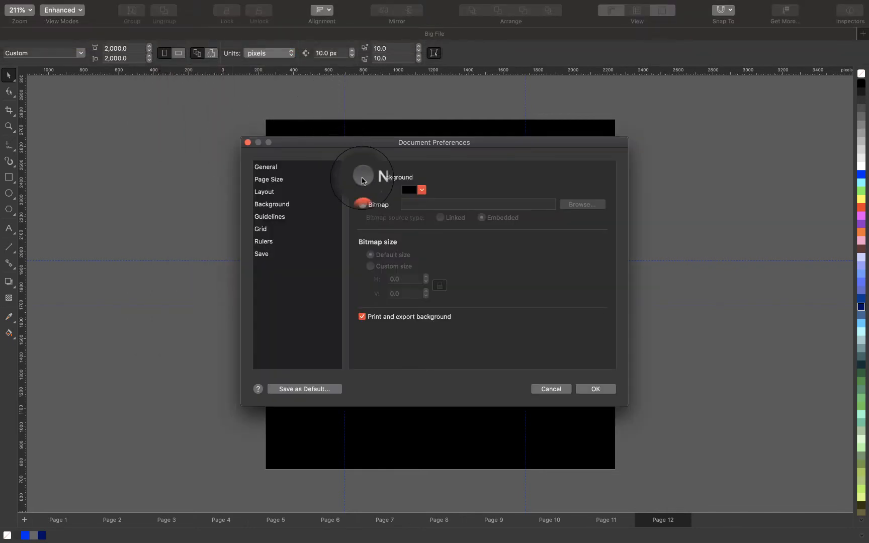
click(362, 178)
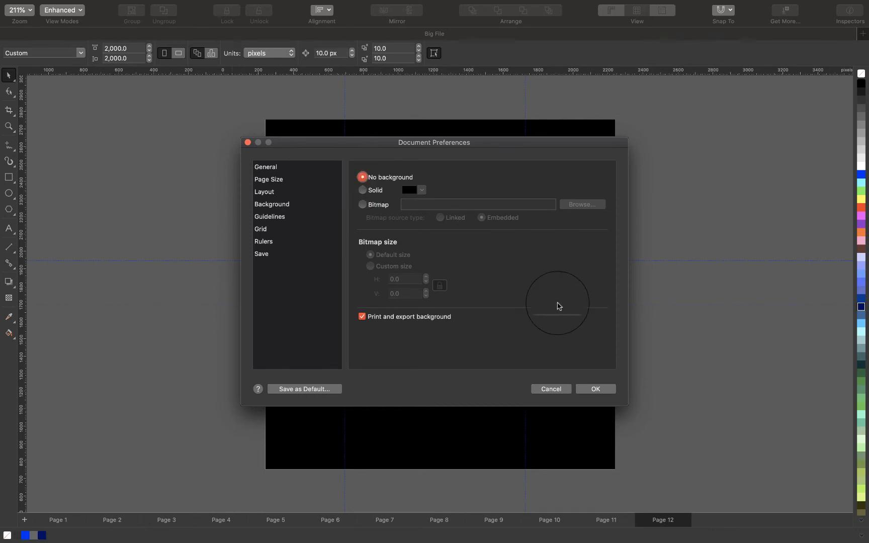
click(592, 390)
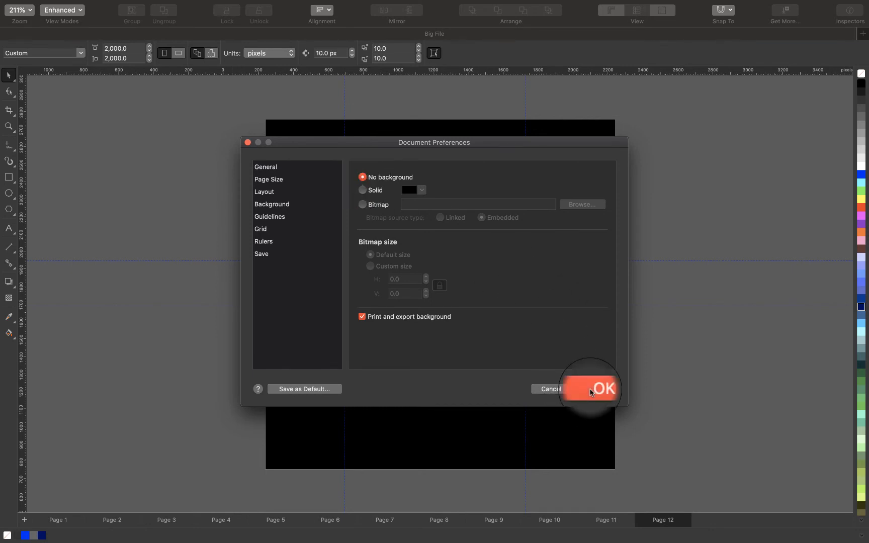
Examine the object commands for creating pattern fills and inserting QR codes and barcodes
mouse_move(246, 5)
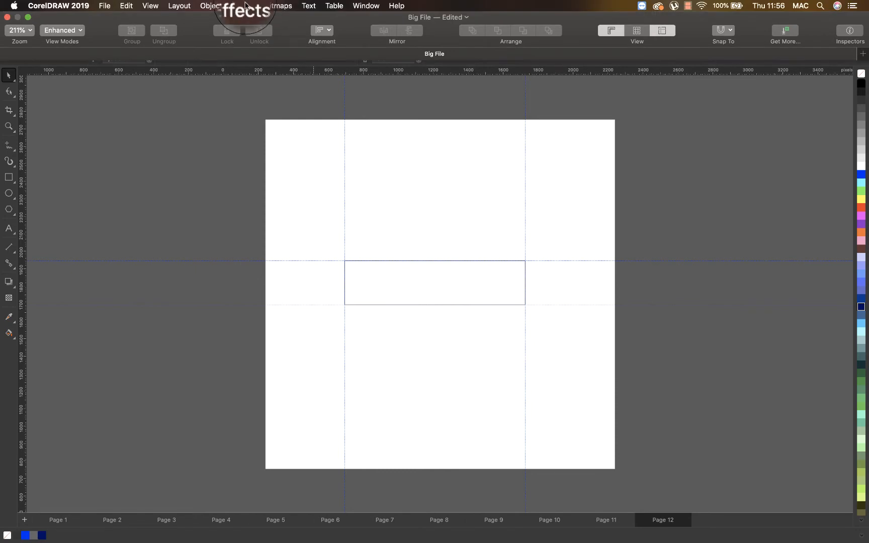
click(203, 5)
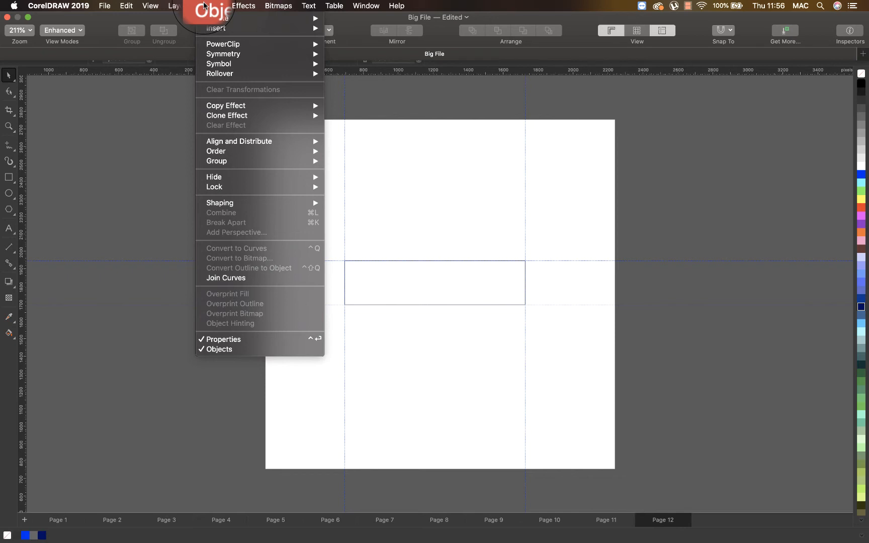
mouse_move(234, 23)
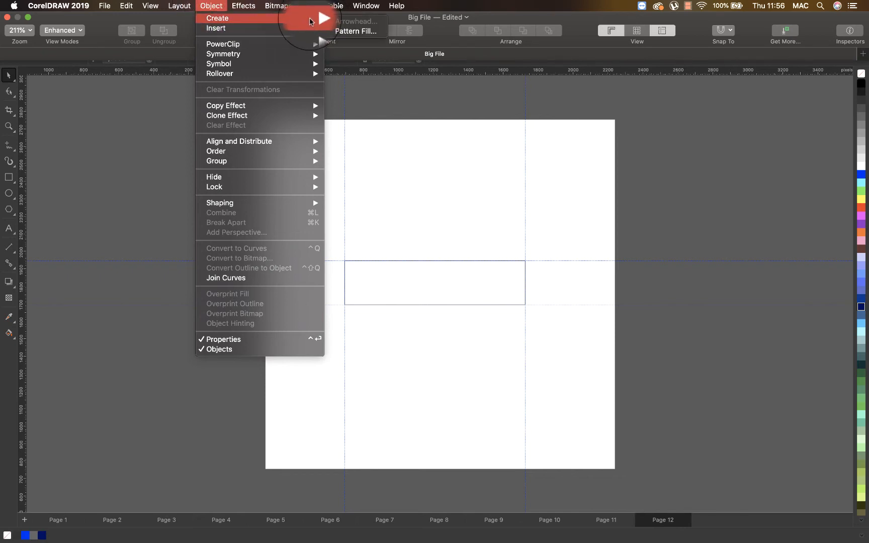
mouse_move(306, 28)
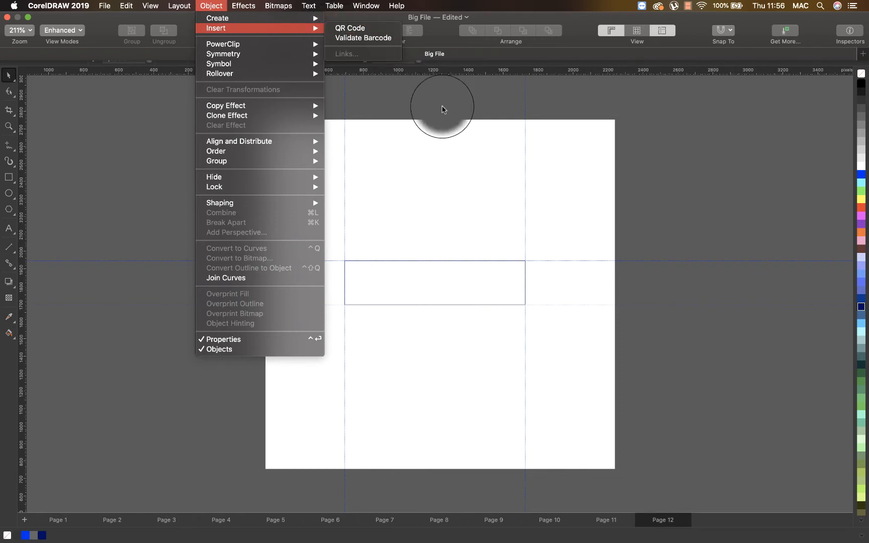
click(453, 124)
Open the recent file Mini Disposable Sachet.cdr and go to its Page 2
click(104, 6)
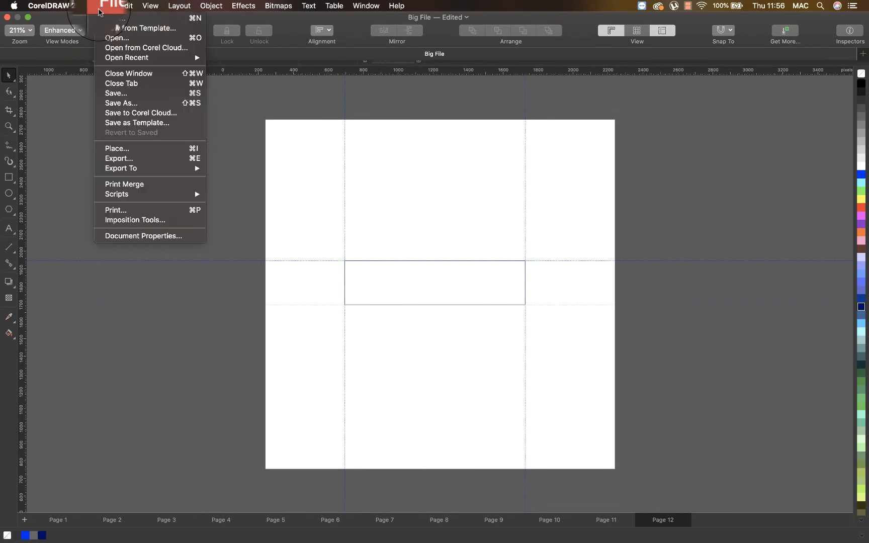
mouse_move(166, 57)
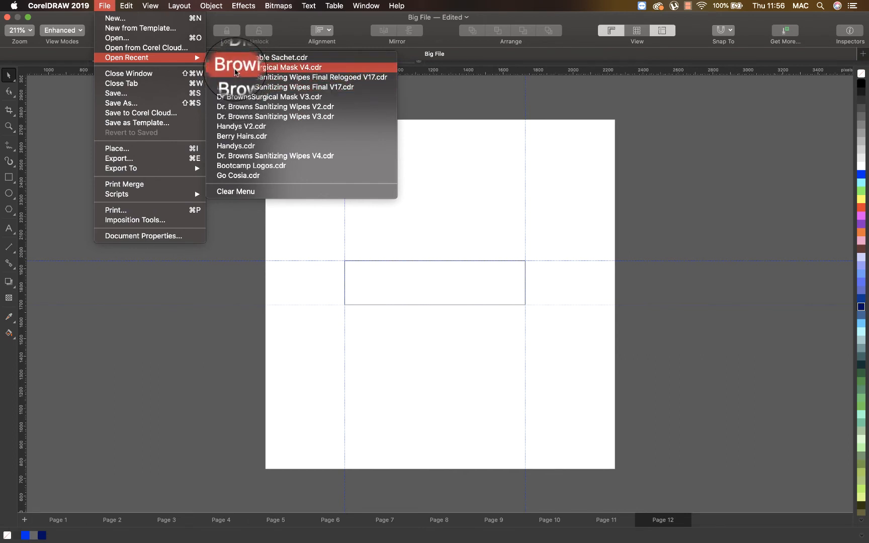
click(238, 60)
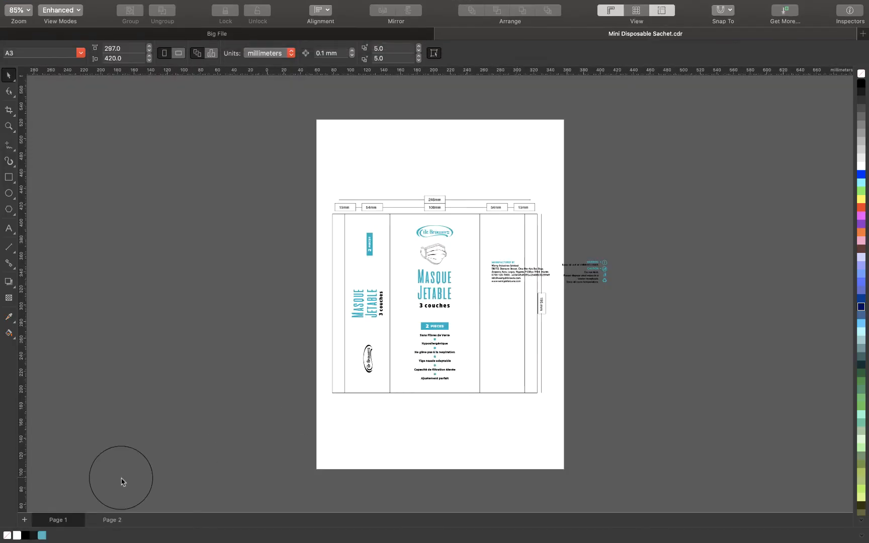
click(111, 519)
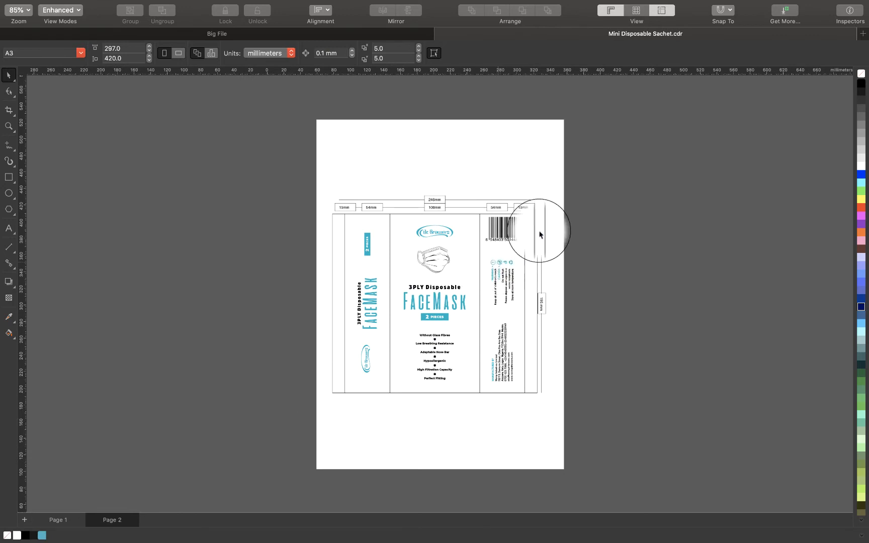
Copy the barcode from the sachet's back panel into Page 12 of Big File and place it centred above the rectangle
drag(579, 238, 460, 223)
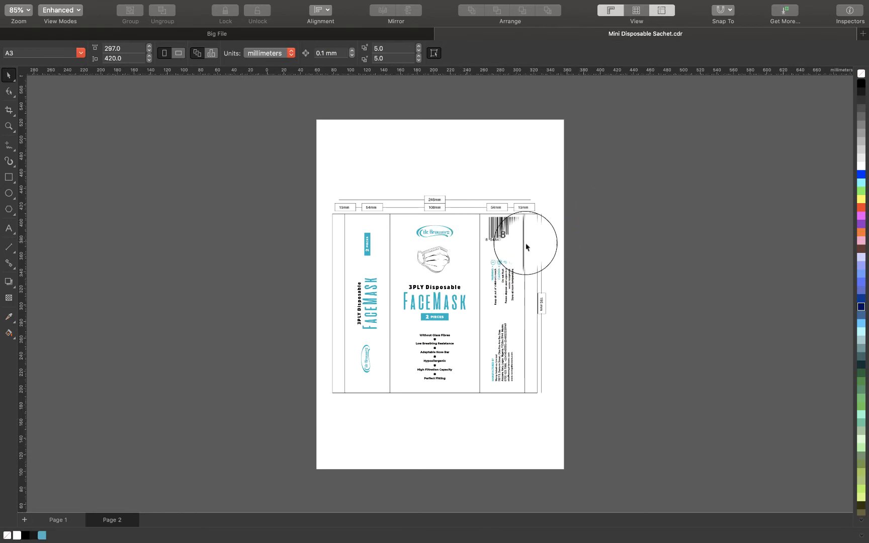
drag(563, 256, 473, 217)
click(495, 232)
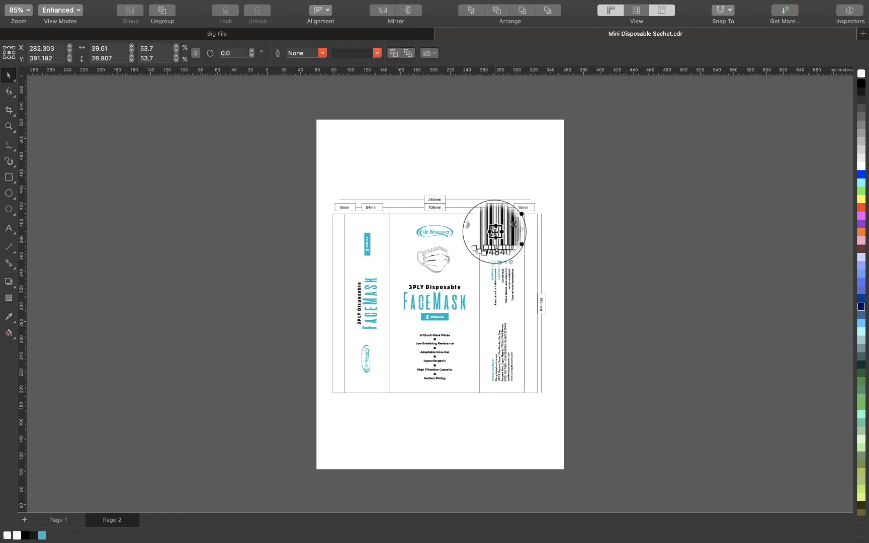
click(270, 34)
key(ctrl+v)
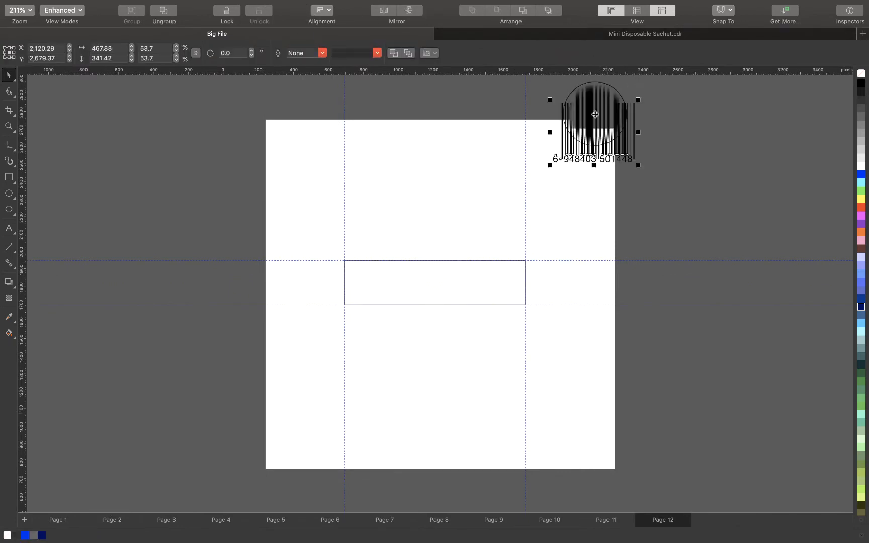
drag(595, 114, 436, 189)
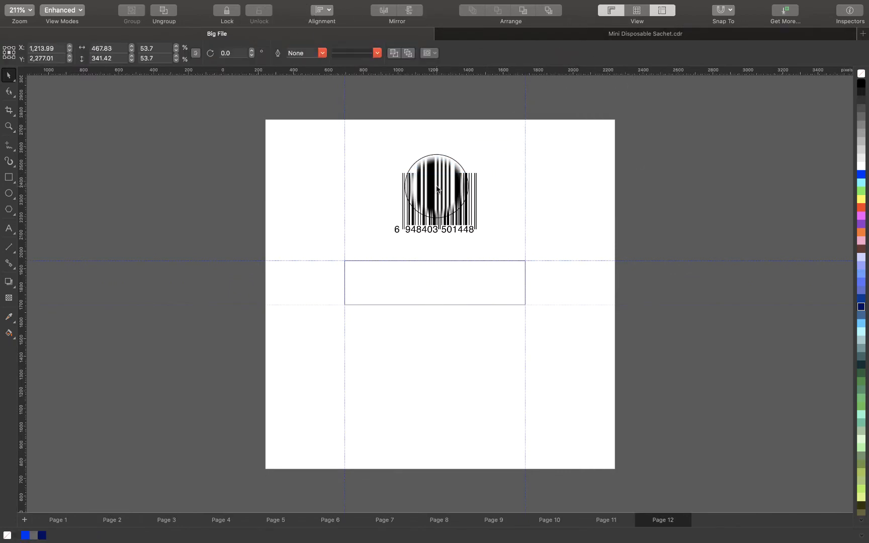
Examine the barcode up close along with the object commands for inserting codes and PowerClip
click(443, 270)
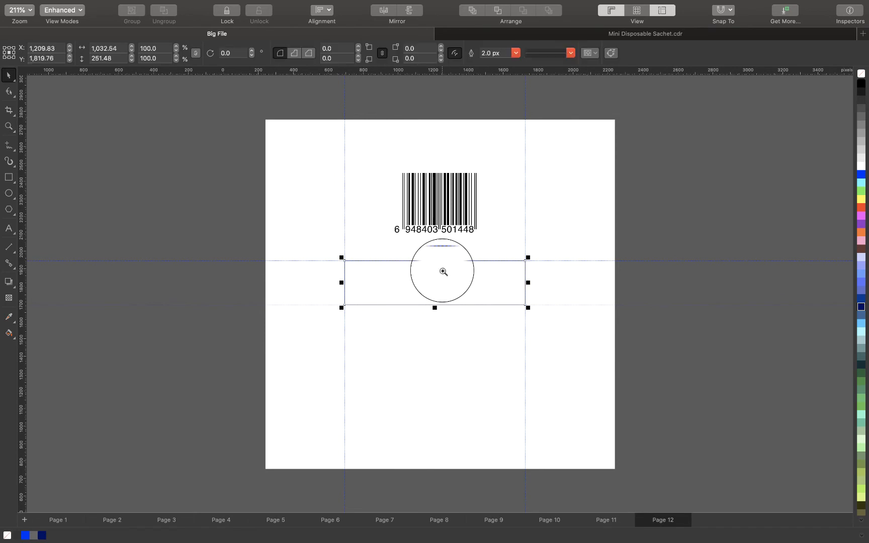
key(z)
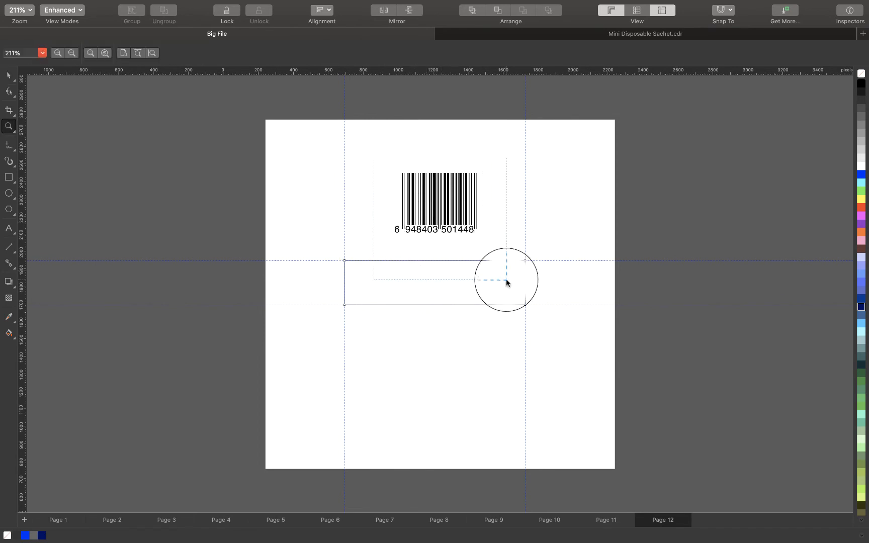
drag(506, 278, 506, 279)
key(space)
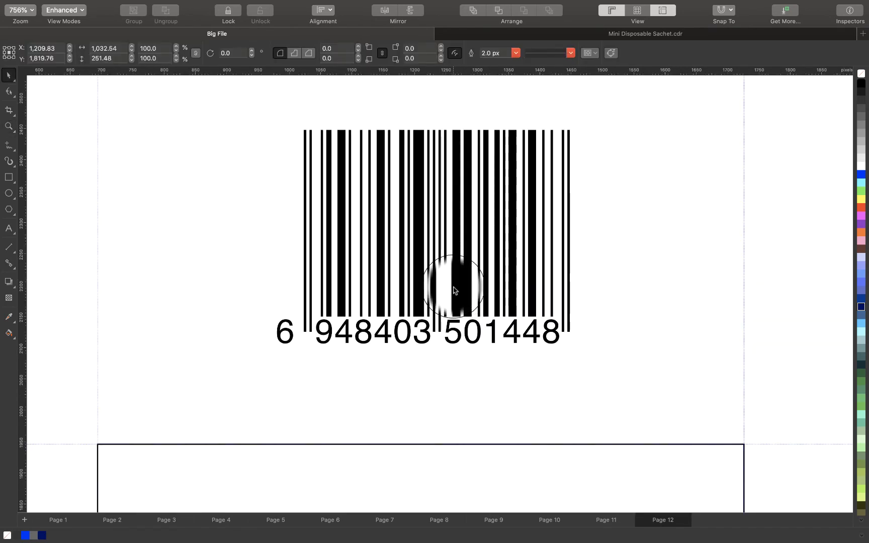
click(455, 291)
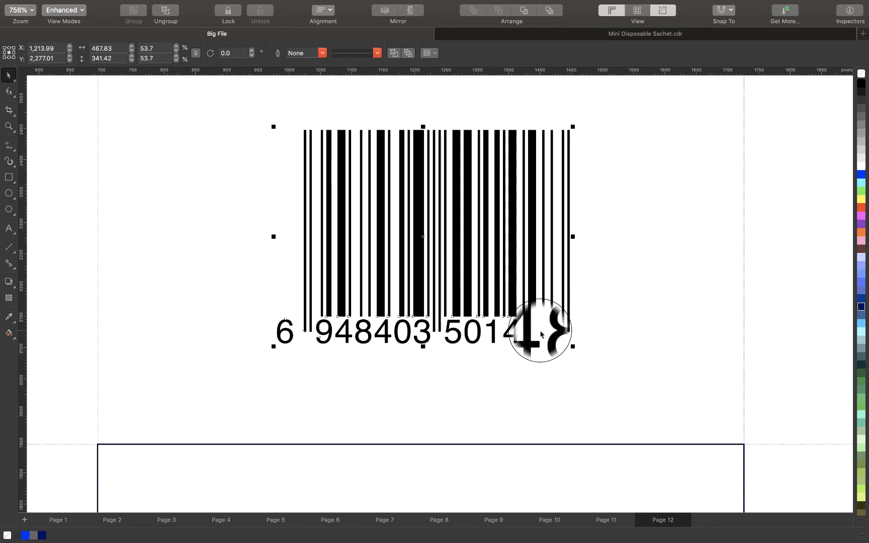
mouse_move(261, 7)
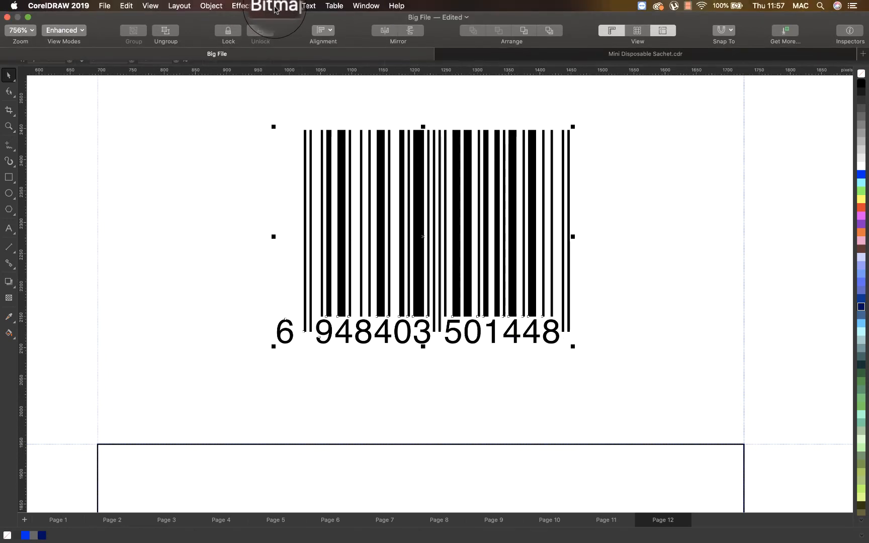
click(211, 5)
mouse_move(255, 30)
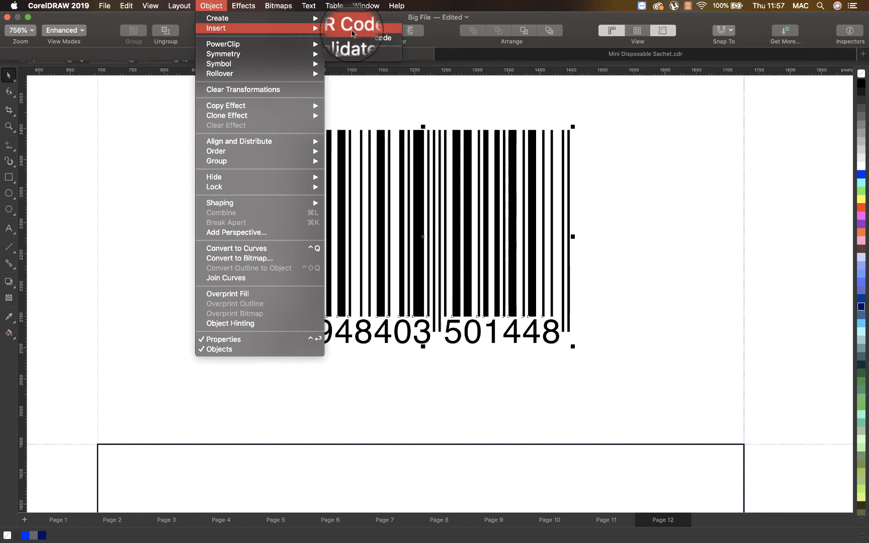
mouse_move(288, 47)
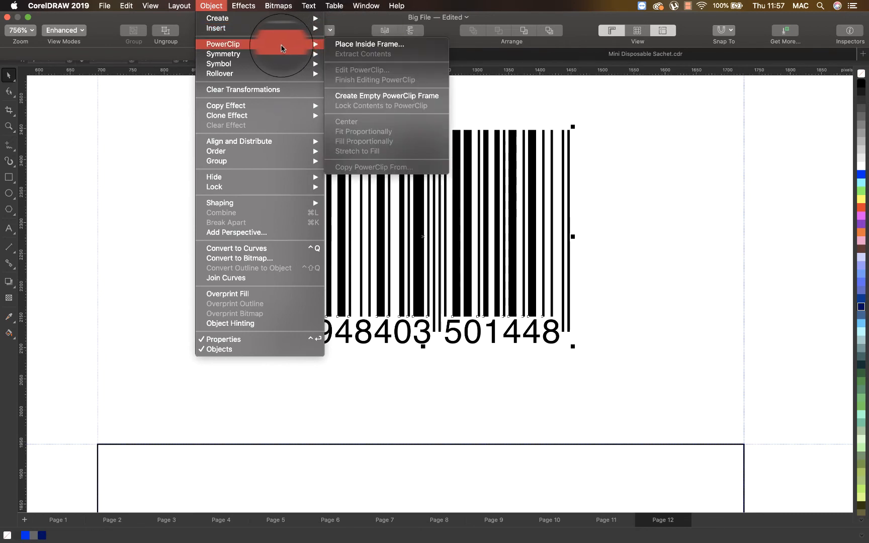
click(413, 232)
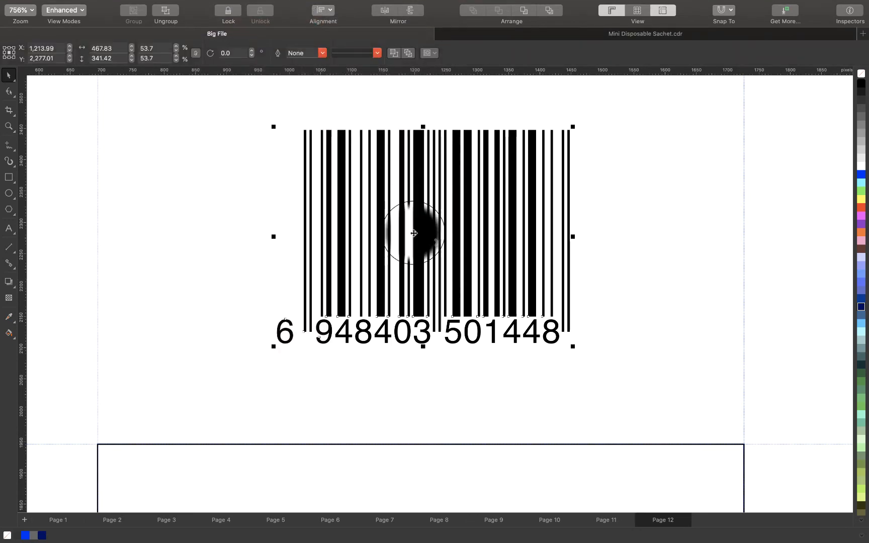
Delete the barcode from Page 12
click(414, 233)
key(Delete)
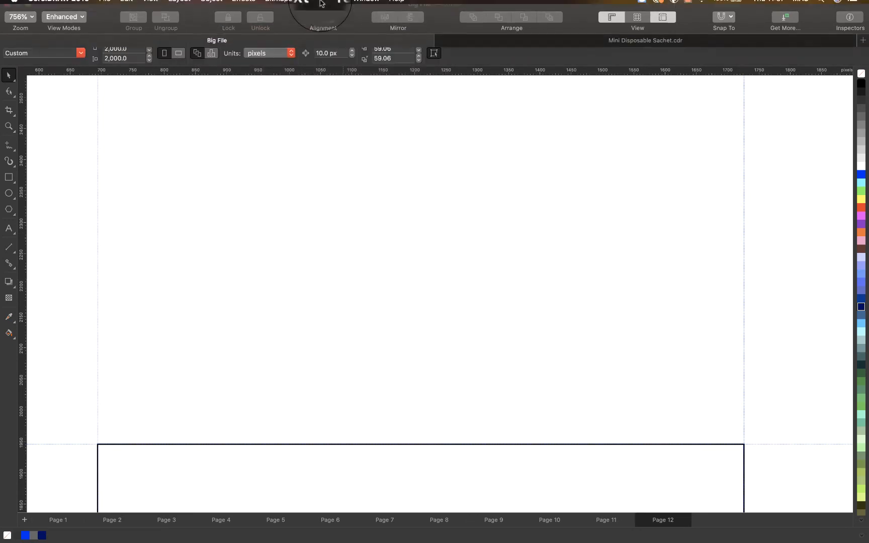
click(8, 229)
click(9, 193)
drag(179, 134, 242, 197)
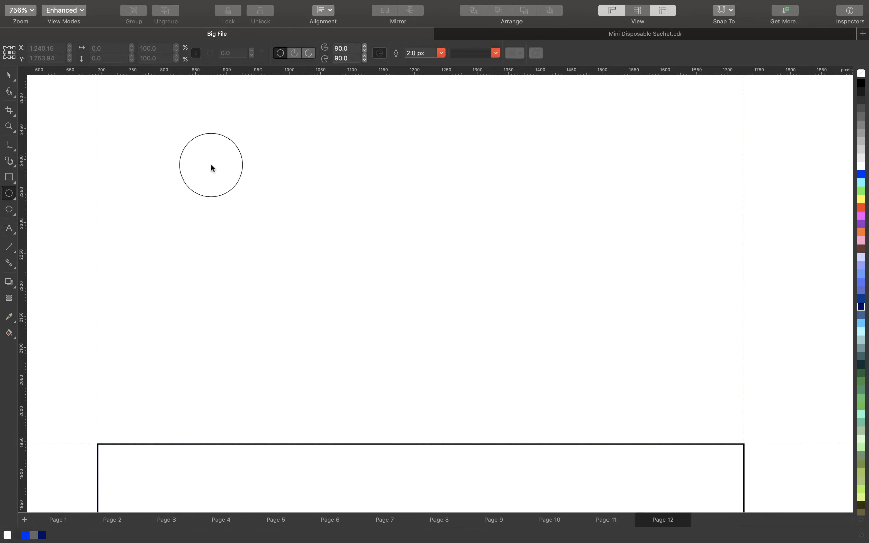
key(super+j)
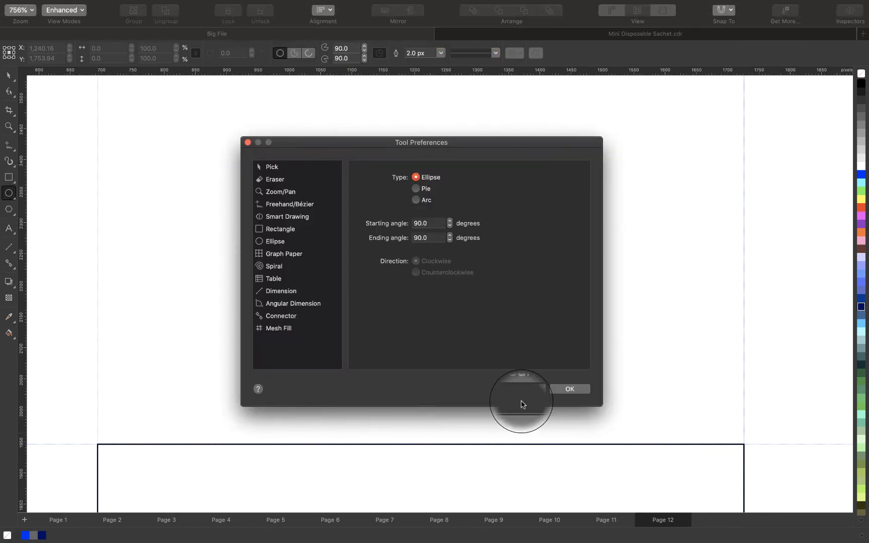
click(522, 404)
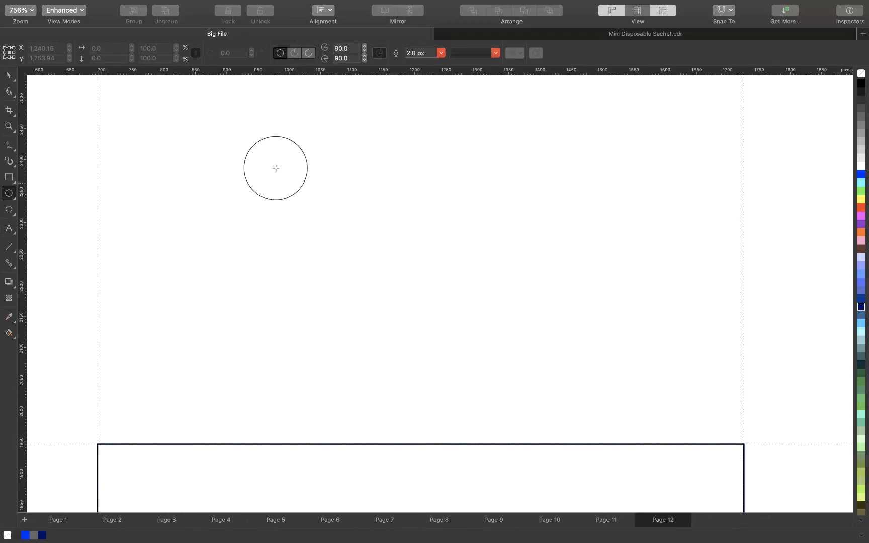
Delete the two vertical guidelines, the two horizontal guidelines and the rectangle from the page
key(shift+F4)
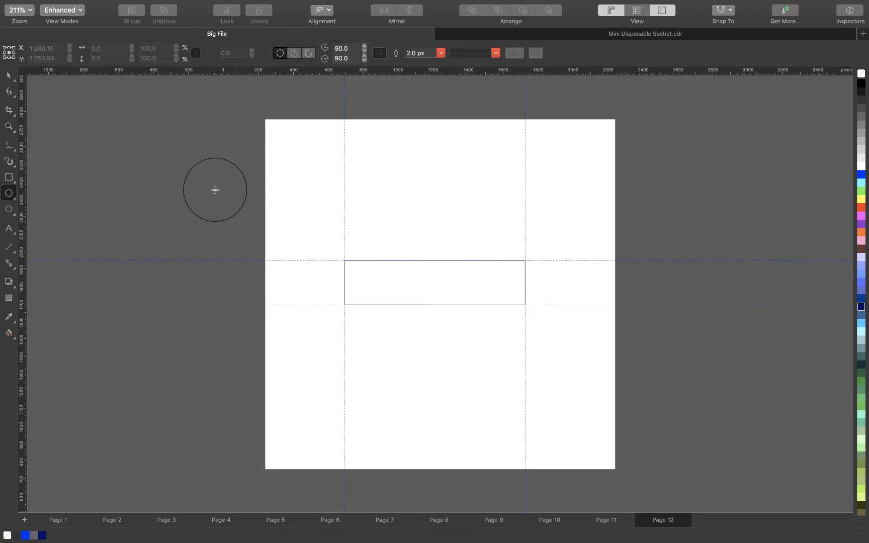
key(space)
drag(212, 190, 344, 203)
key(Delete)
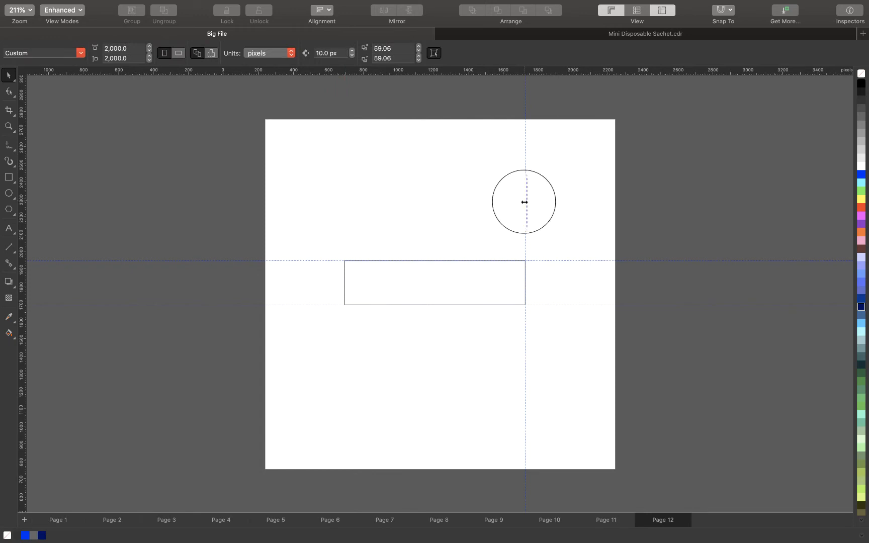
click(524, 202)
key(Delete)
drag(523, 205, 600, 307)
click(580, 259)
key(Delete)
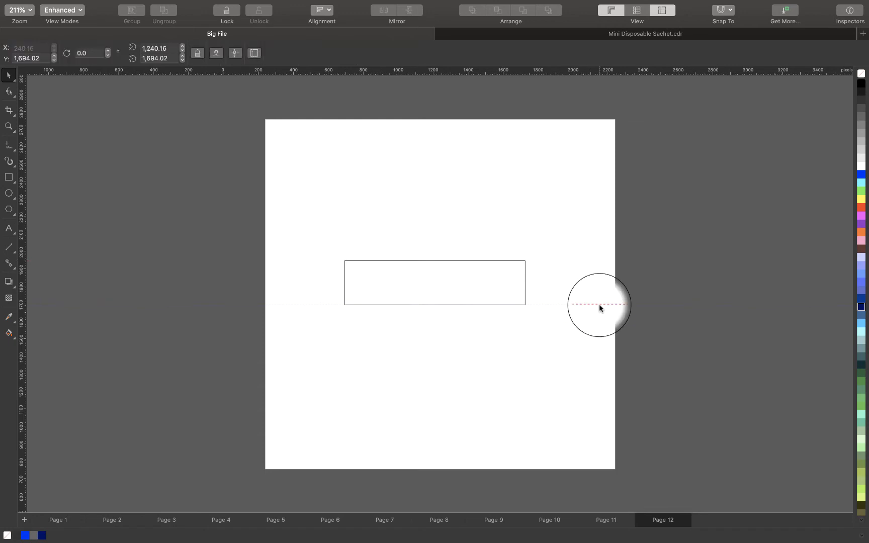
key(Delete)
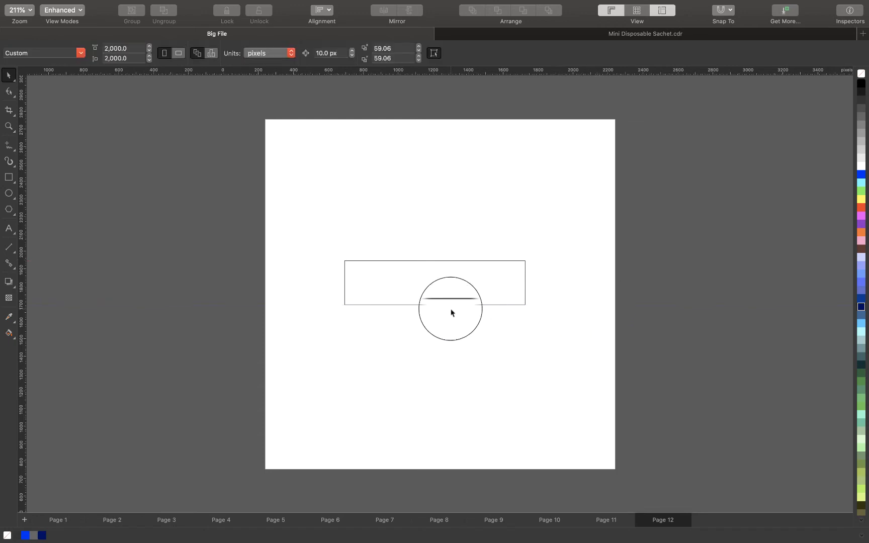
click(450, 291)
key(Delete)
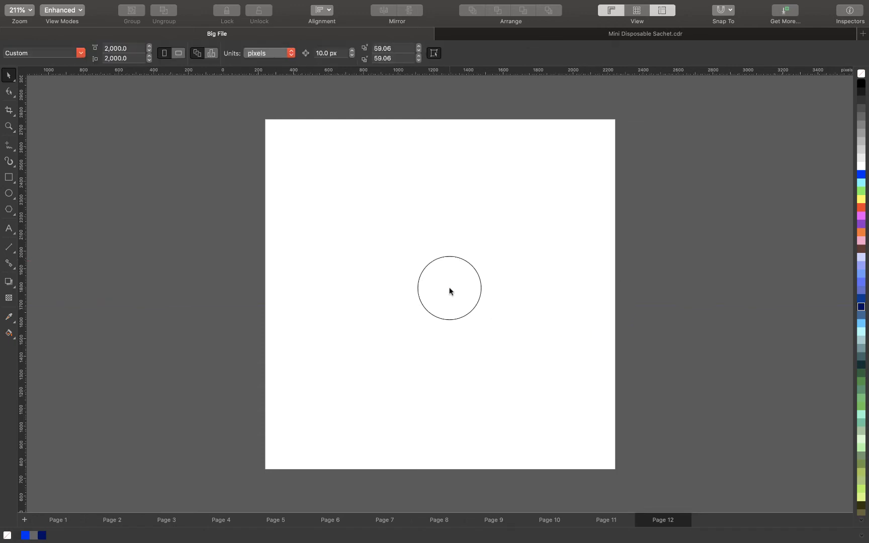
Draw an ellipse about 1,317 px wide and 1,367 px high on the left part of the page
click(8, 193)
drag(283, 170, 518, 411)
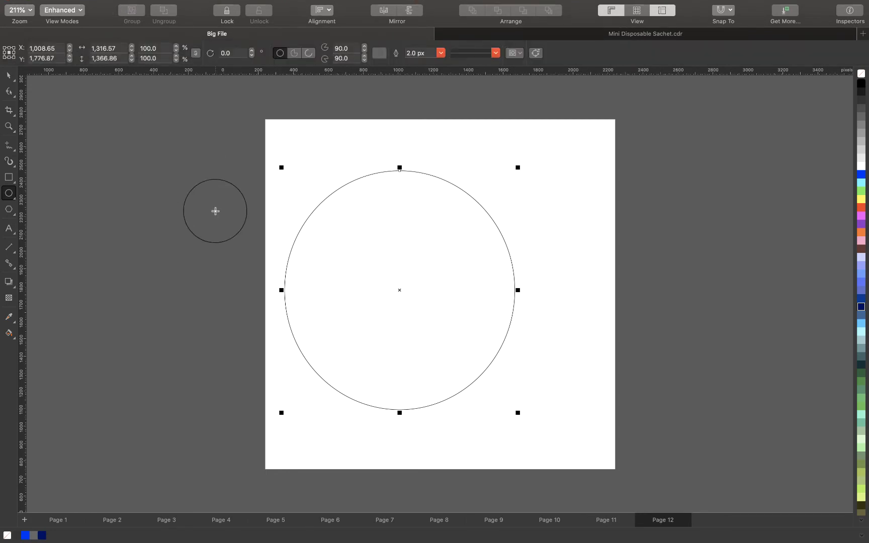
Import Top-Recovered-2.png from Documents and place it at about 2,343 by 1,562 px, extending off the page's right edge
key(super+i)
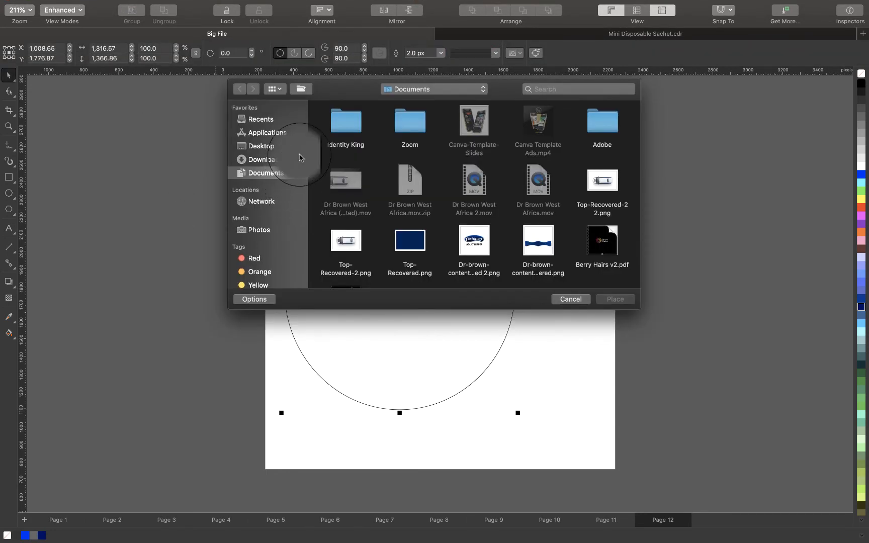
scroll(377, 154, down, 5)
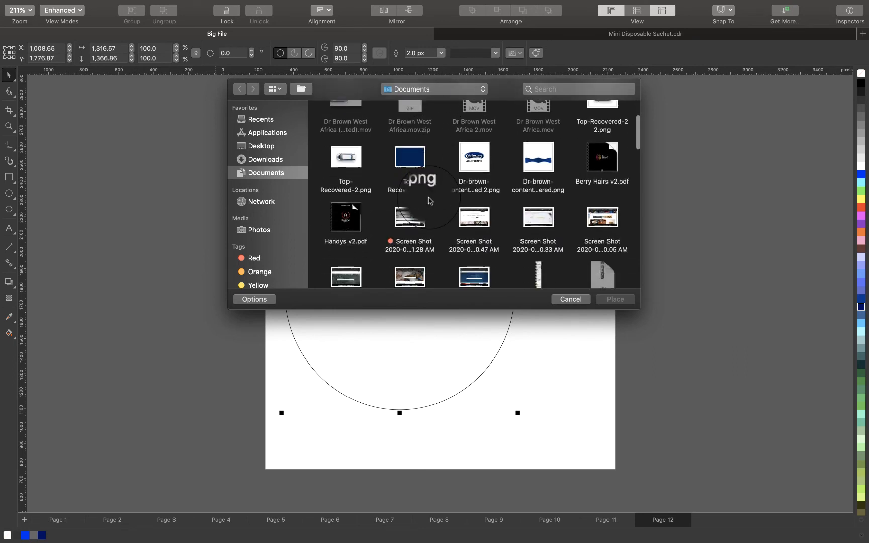
double_click(365, 158)
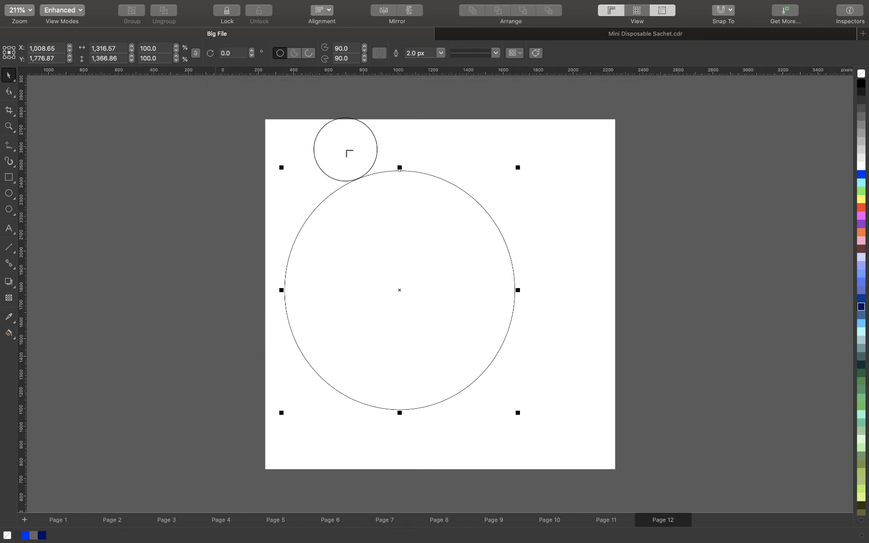
drag(468, 147, 752, 369)
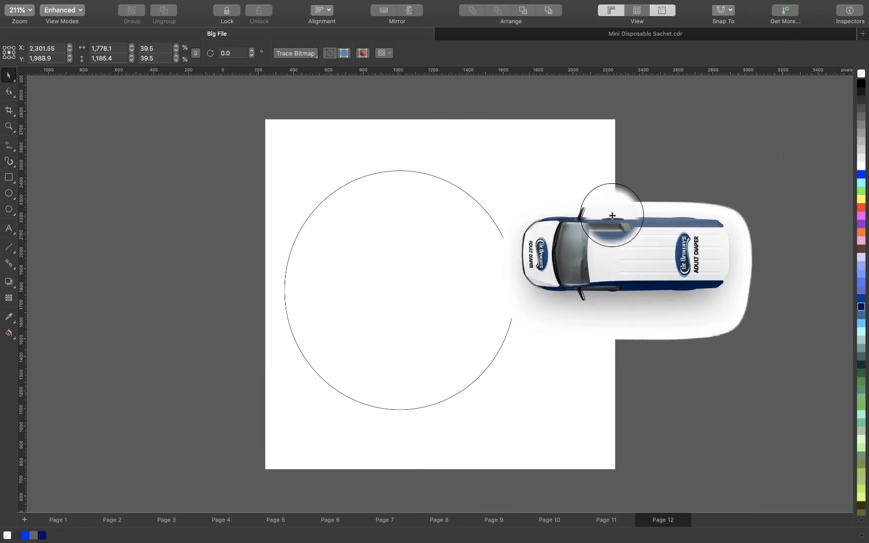
drag(604, 217, 676, 217)
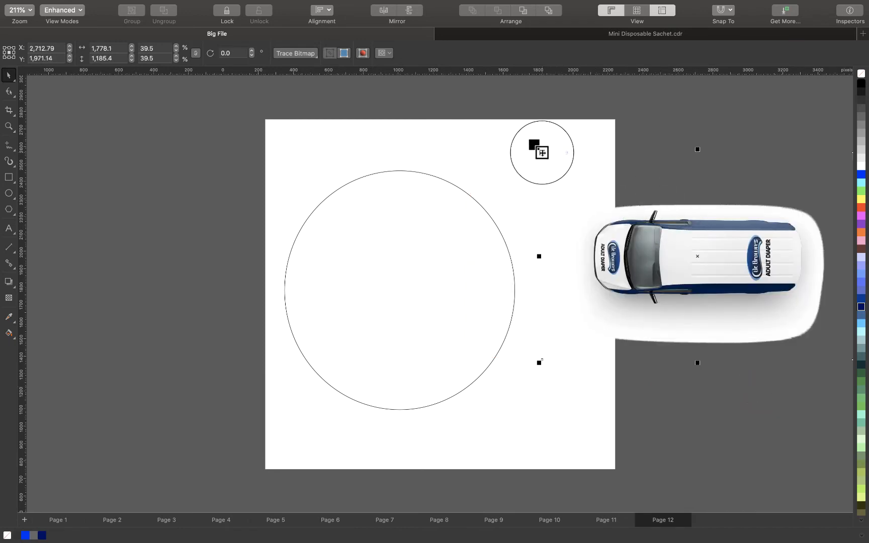
drag(541, 149, 440, 83)
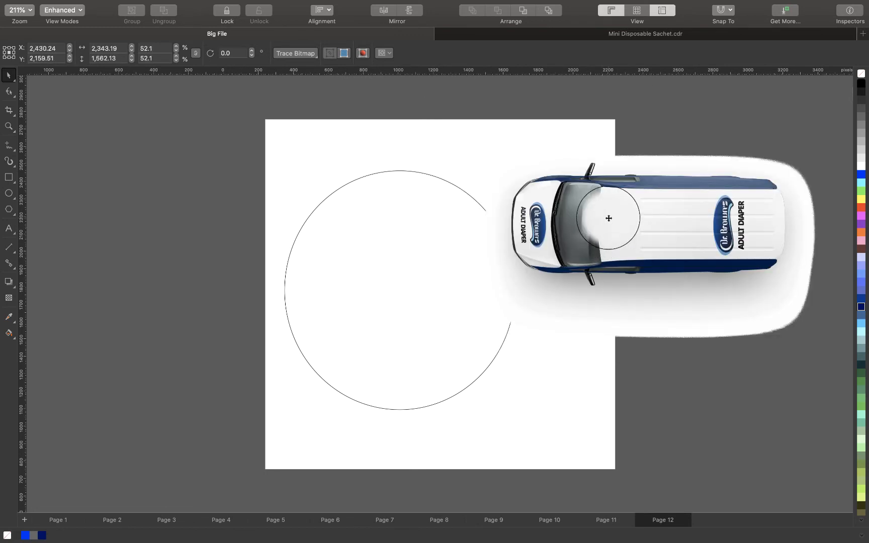
Try to PowerClip the van image inside the ellipse from its first position, and undo the attempt
right_click(609, 218)
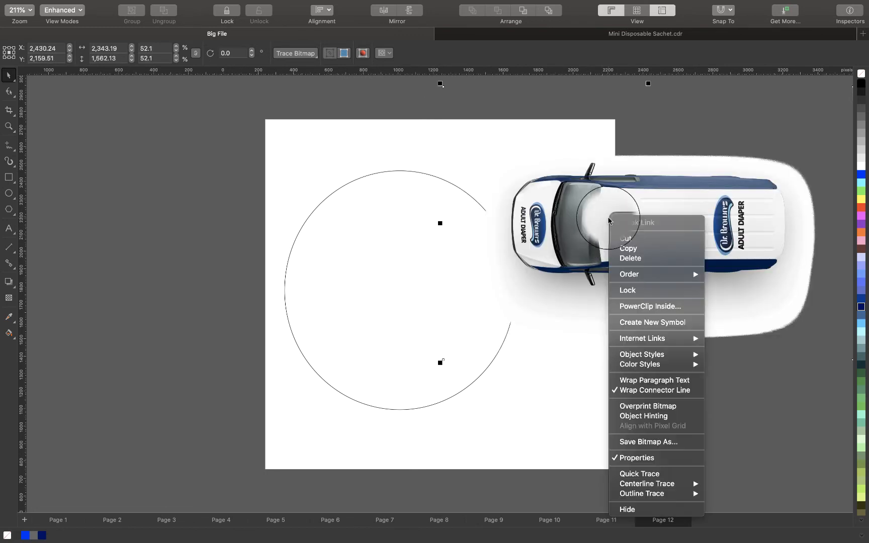
click(632, 303)
click(332, 234)
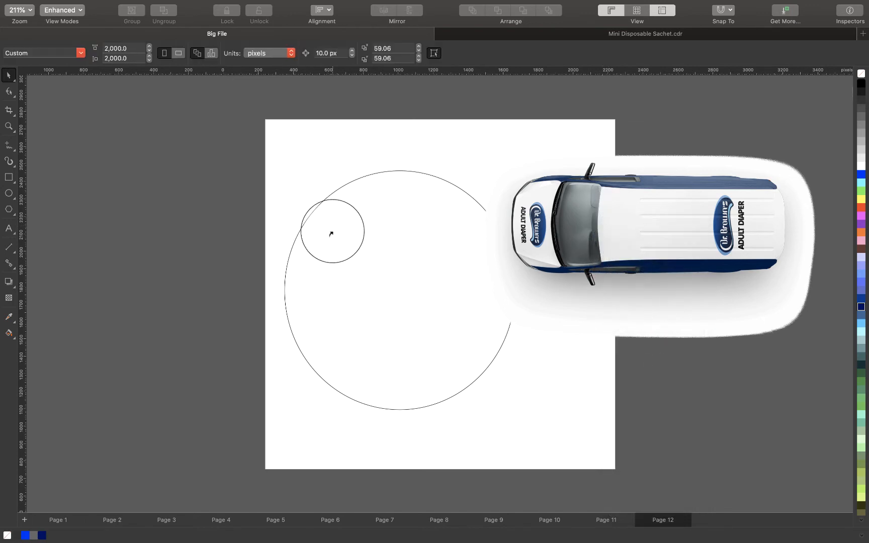
drag(332, 234, 486, 270)
key(super+z)
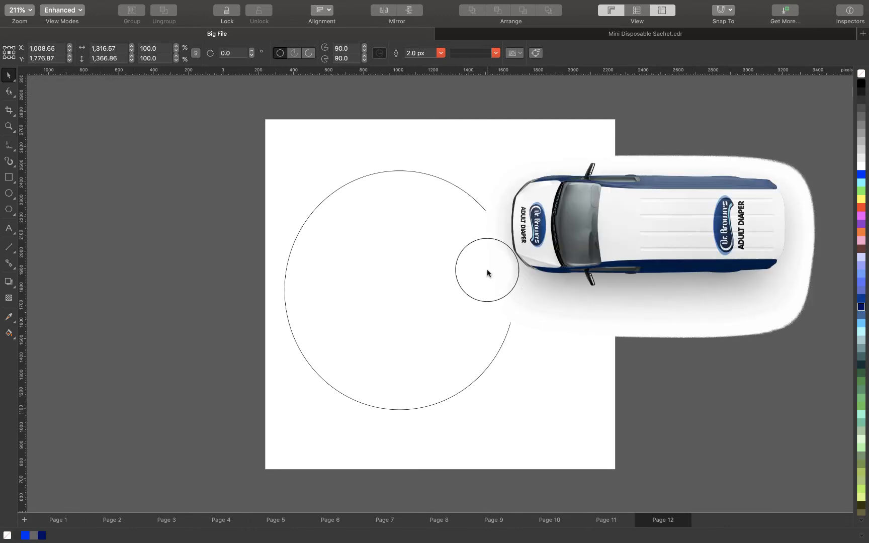
Move the van image left and down so that the front of the van overlaps the ellipse
drag(599, 256, 504, 308)
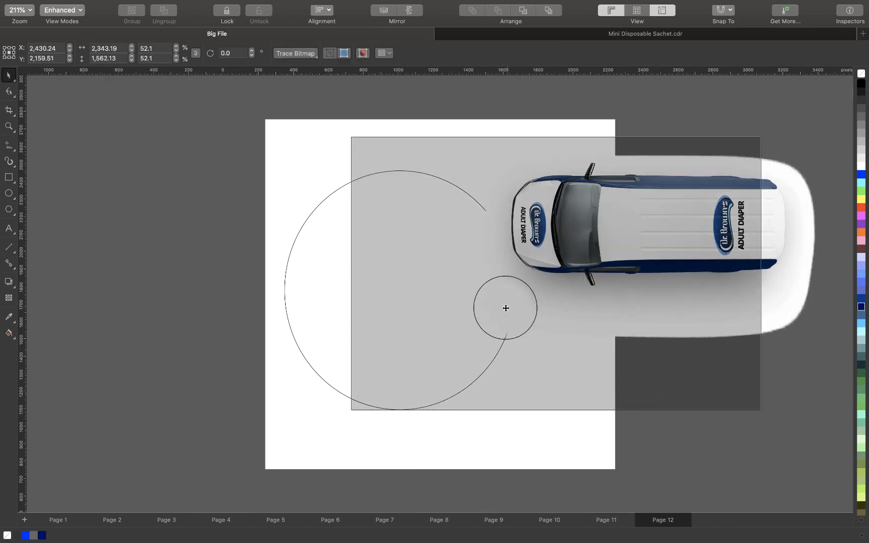
Place the overlapping van image inside the ellipse with PowerClip Inside, and undo the PowerClip
right_click(575, 255)
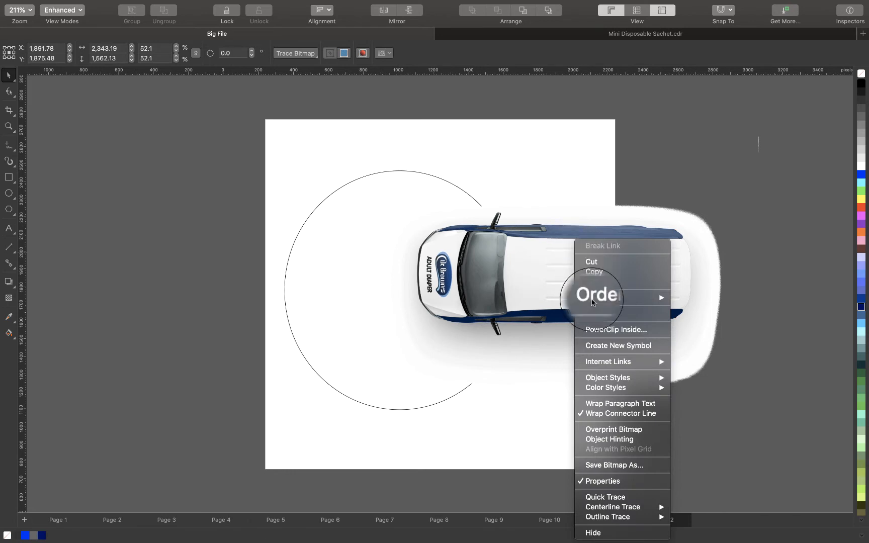
click(599, 330)
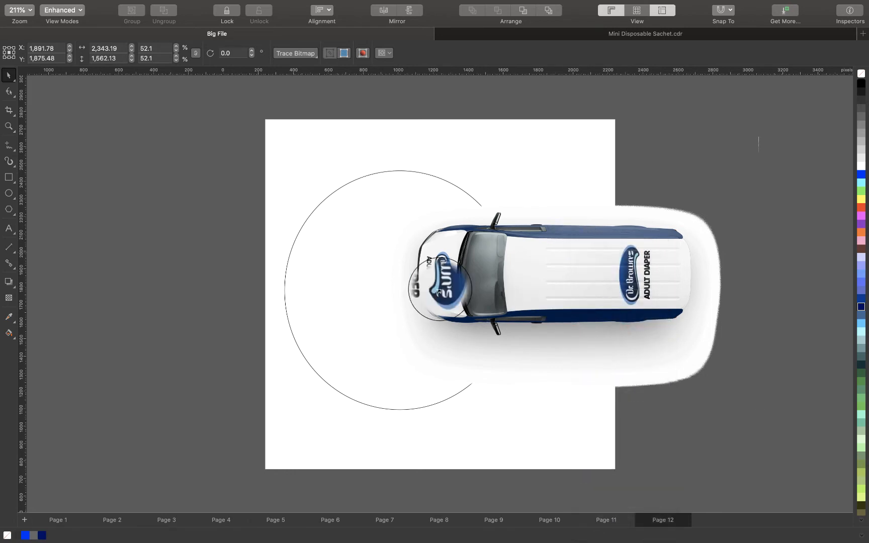
click(303, 247)
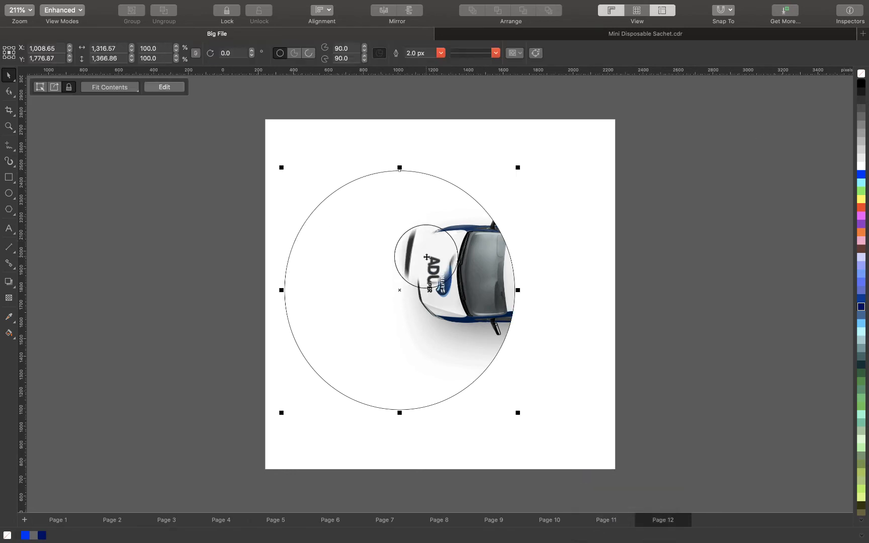
key(super+z)
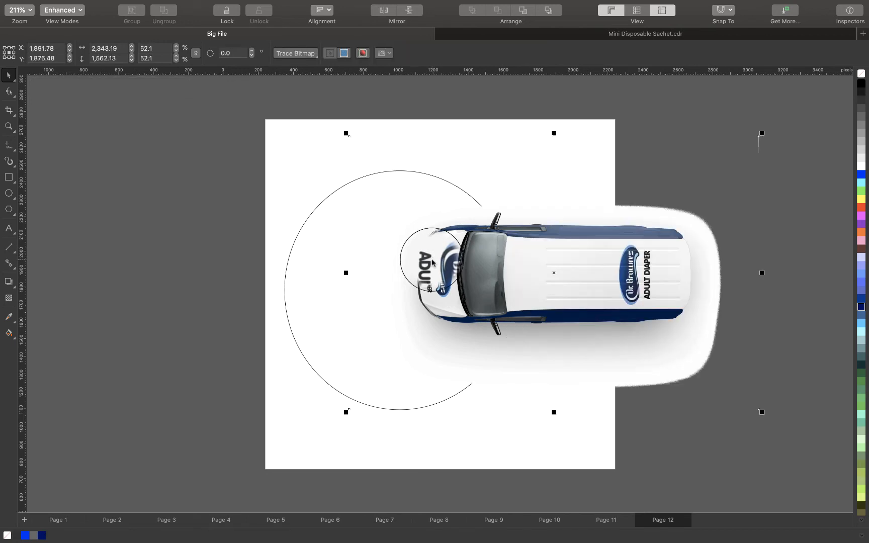
Place the van image inside the ellipse using the PowerClip Place Inside Frame command
mouse_move(271, 3)
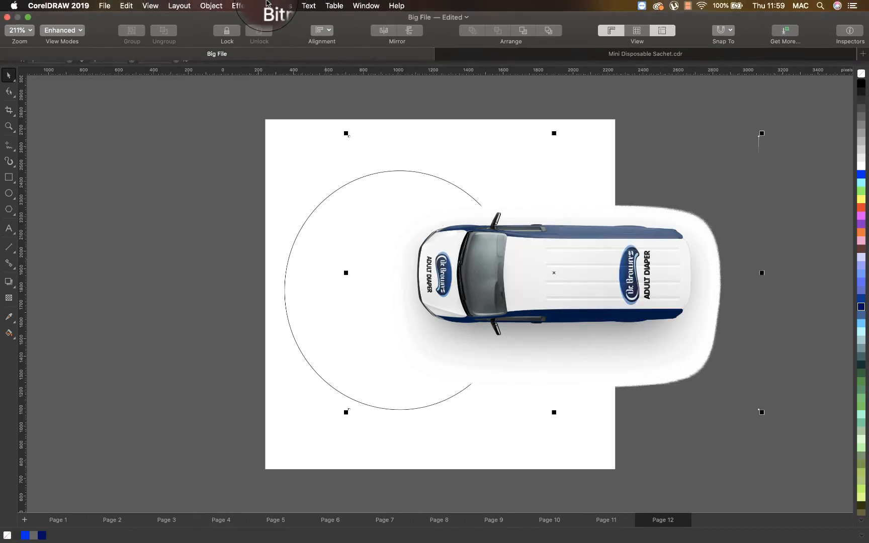
click(210, 6)
mouse_move(224, 43)
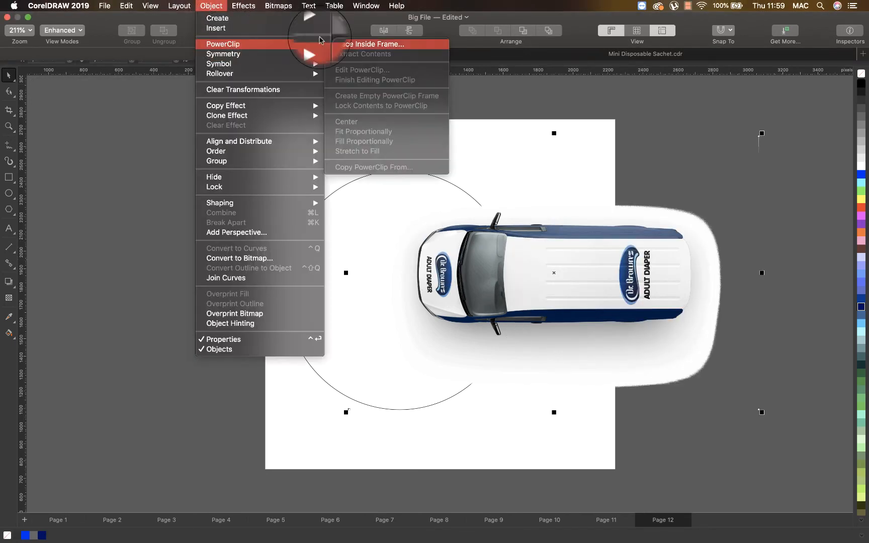
click(385, 44)
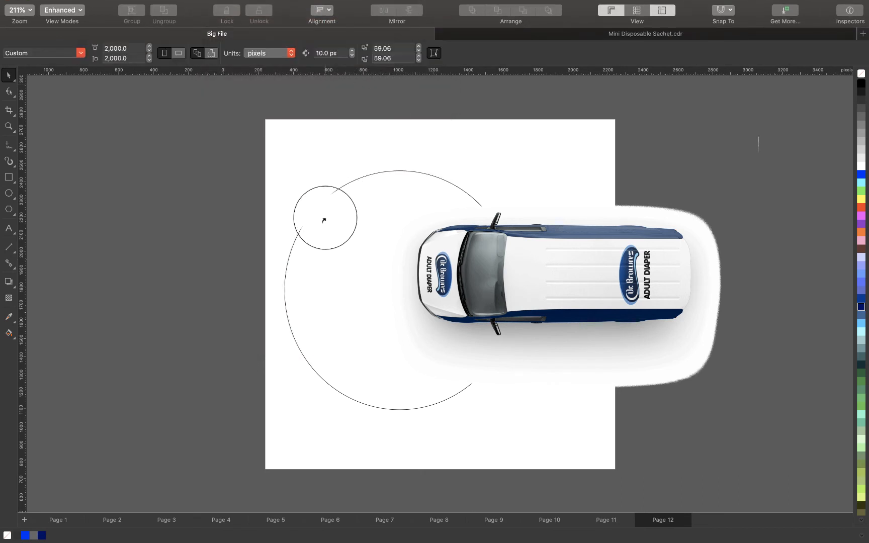
click(296, 257)
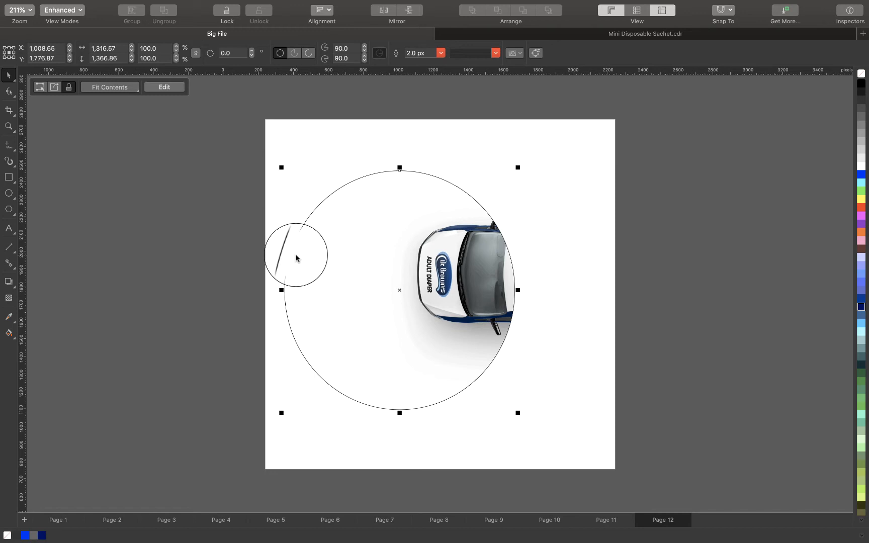
click(10, 229)
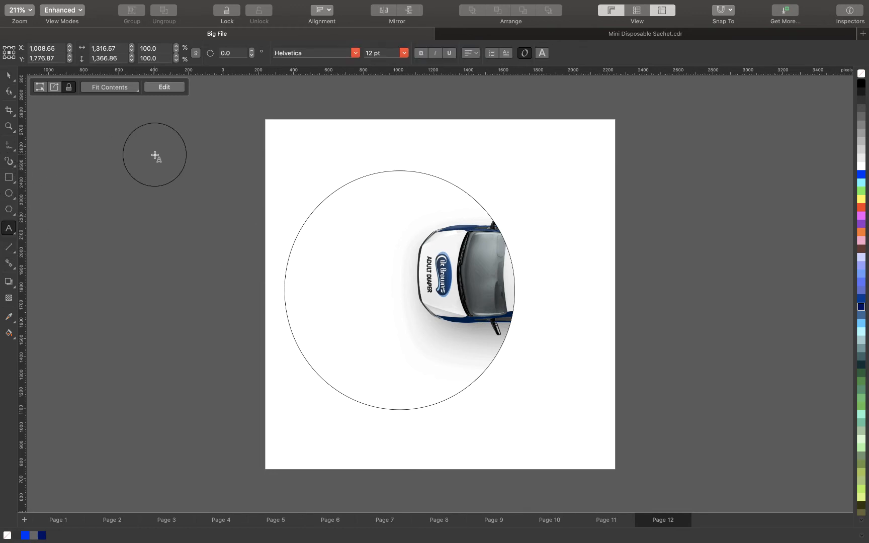
click(354, 53)
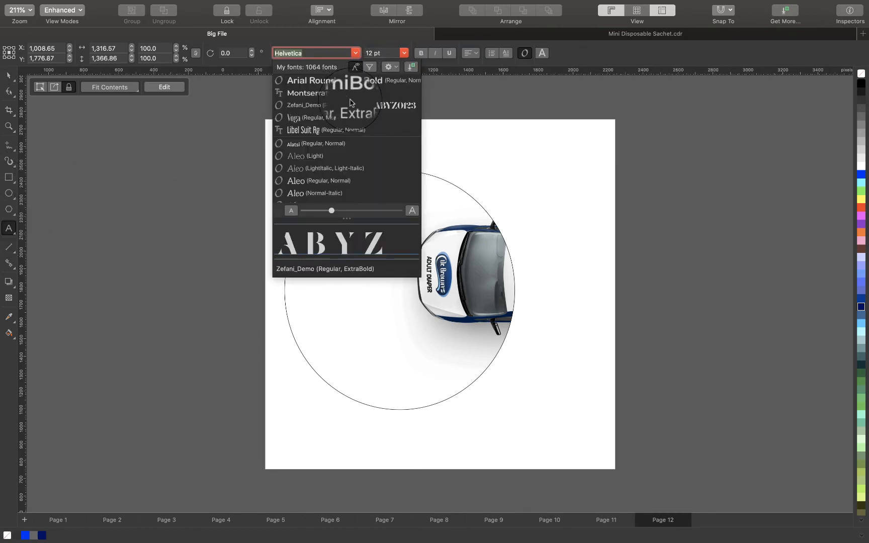
click(327, 146)
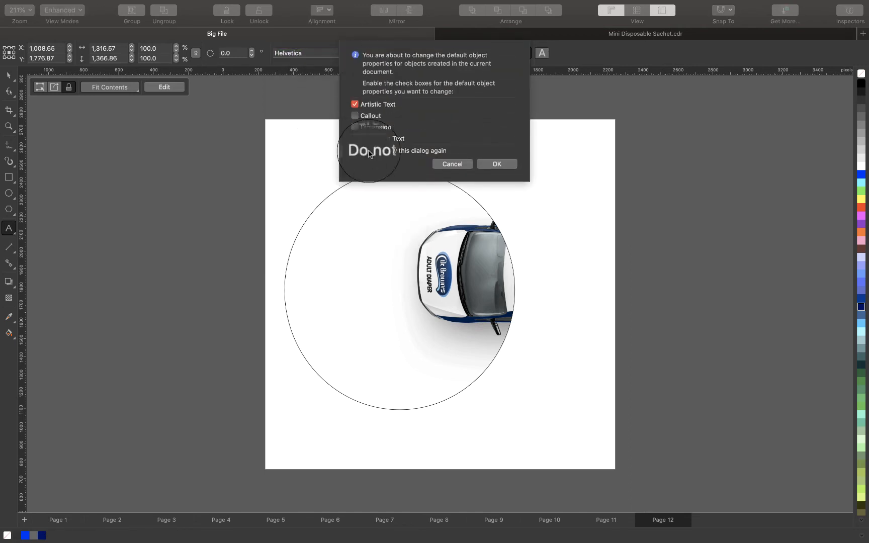
click(448, 170)
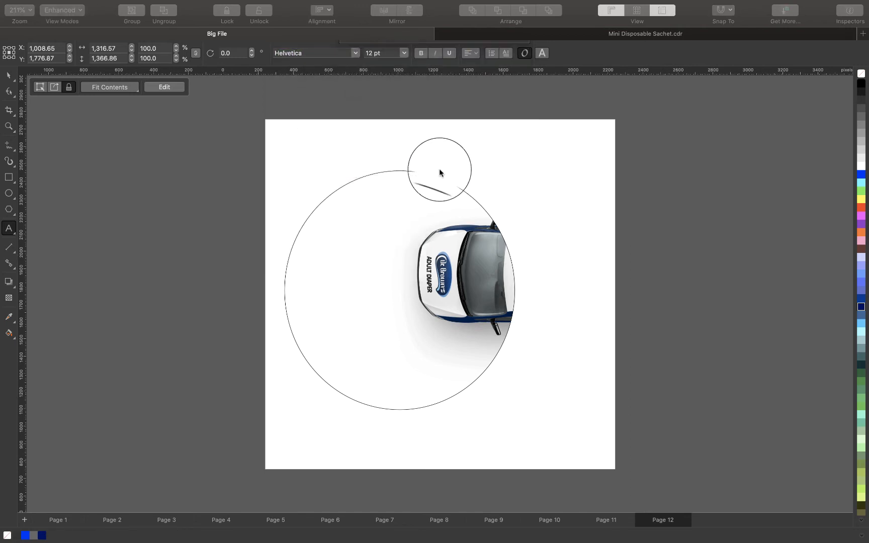
Add the artistic text BIGGIE above the ellipse and enlarge it to about 1,015 by 231 px
click(316, 134)
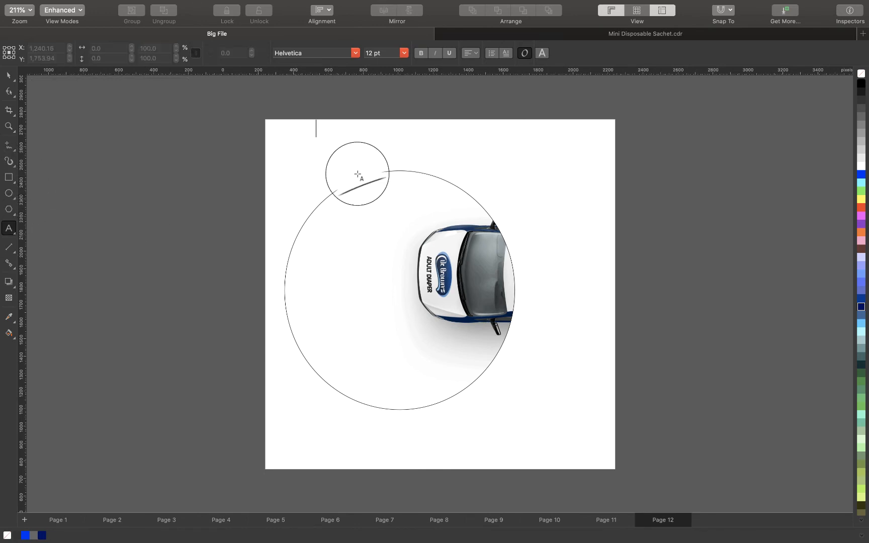
text(B)
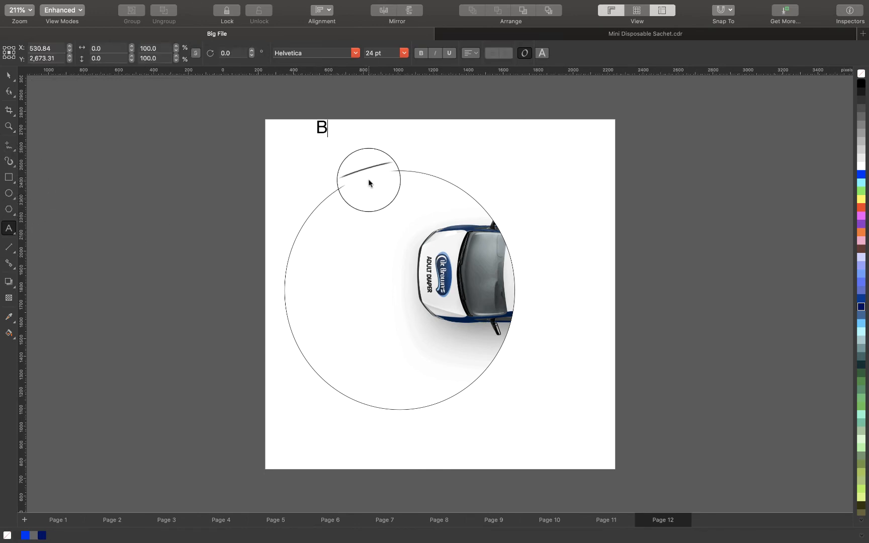
text(IGGIE)
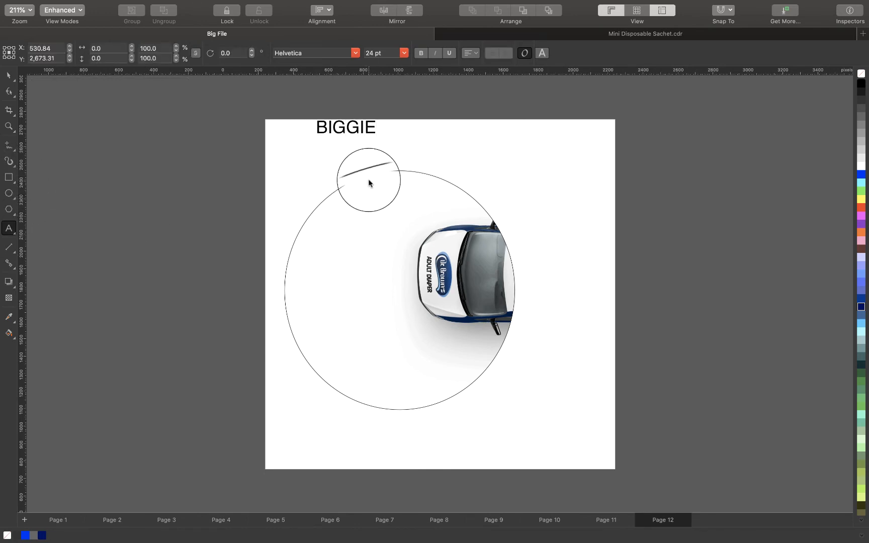
key(Escape)
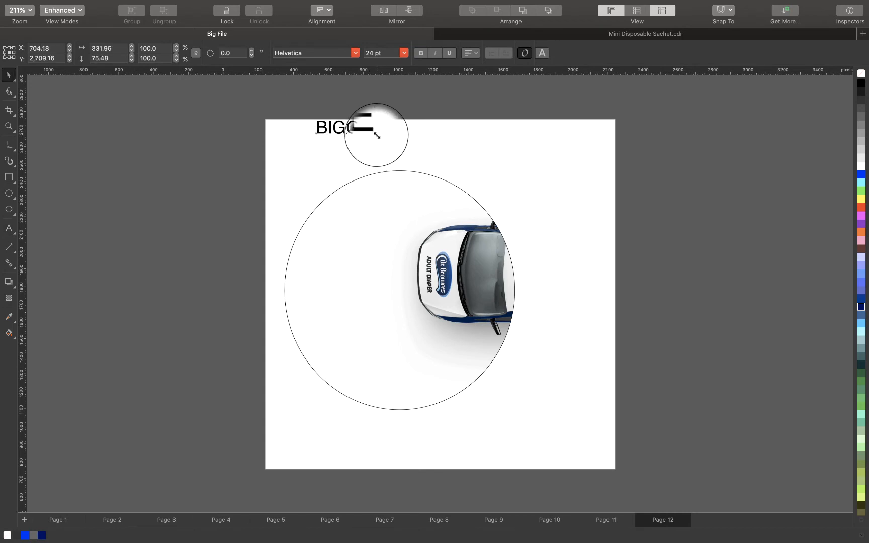
drag(376, 135, 499, 209)
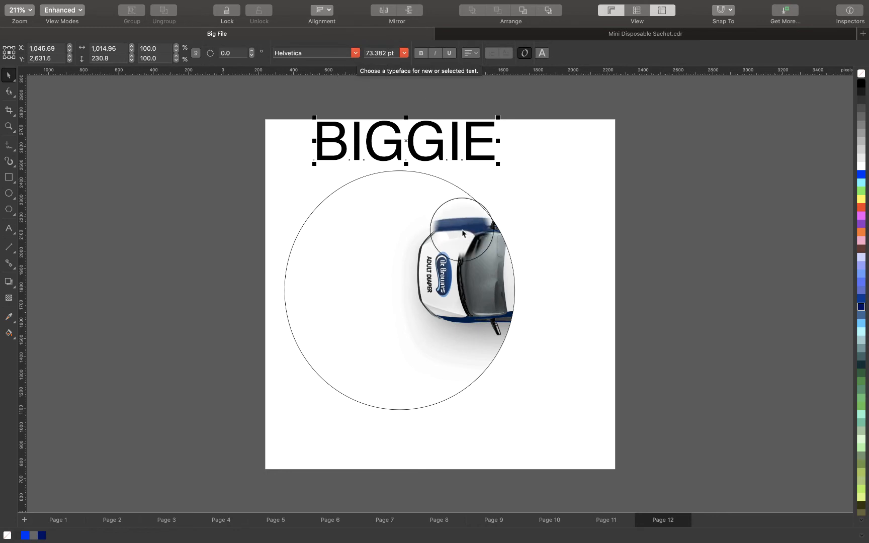
Try placing the ellipse with its van image inside the BIGGIE text using PowerClip Inside, and undo it
drag(463, 233, 391, 237)
right_click(391, 237)
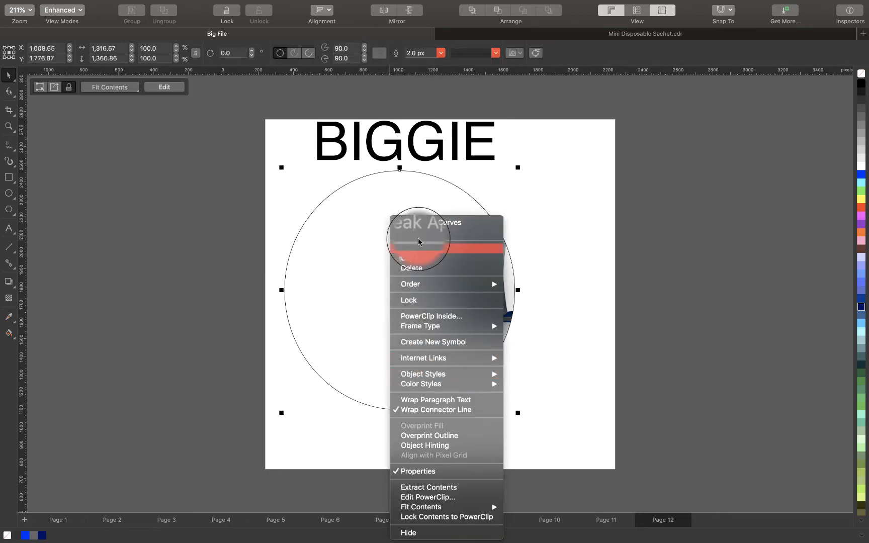
click(426, 316)
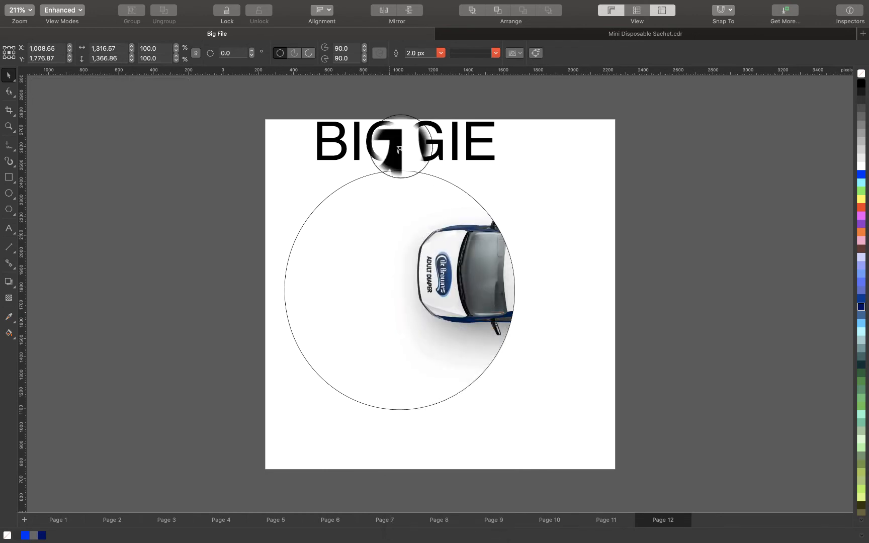
click(397, 145)
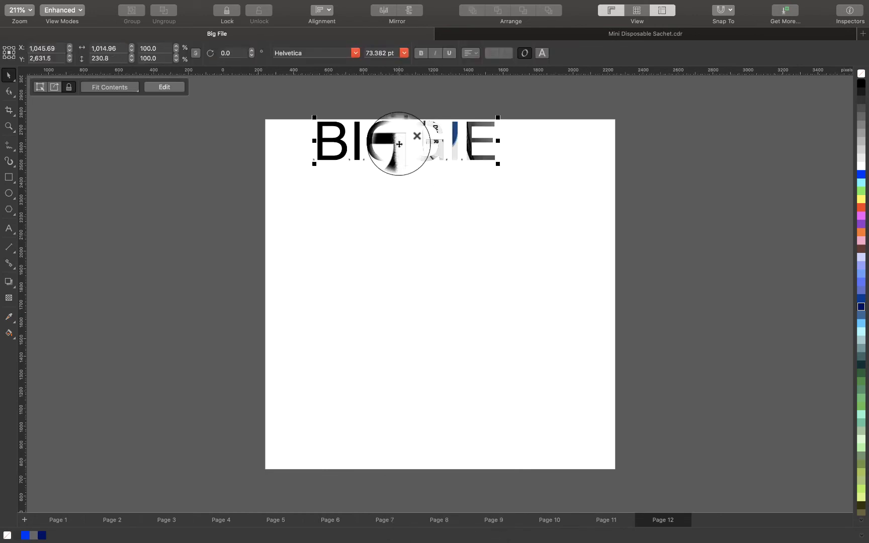
key(super+z)
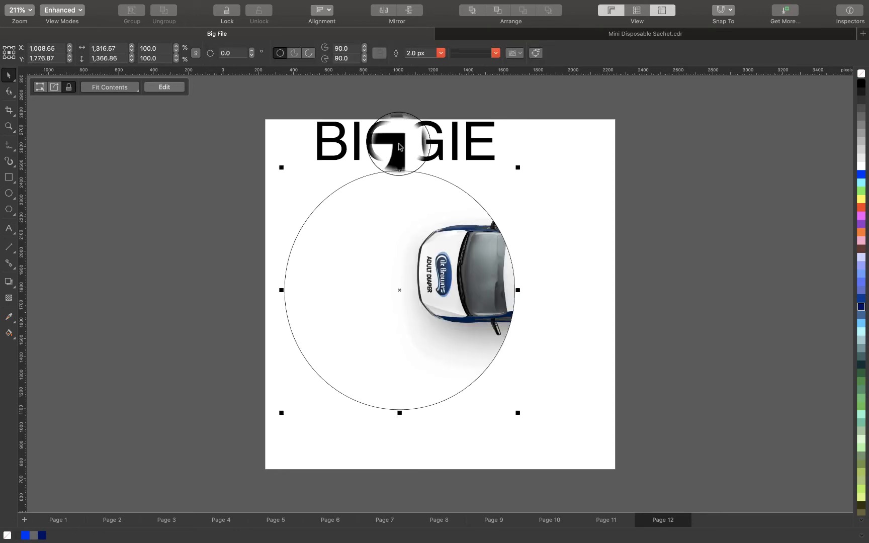
Set the BIGGIE text's font to Montserrat SemiBold
click(399, 144)
click(355, 52)
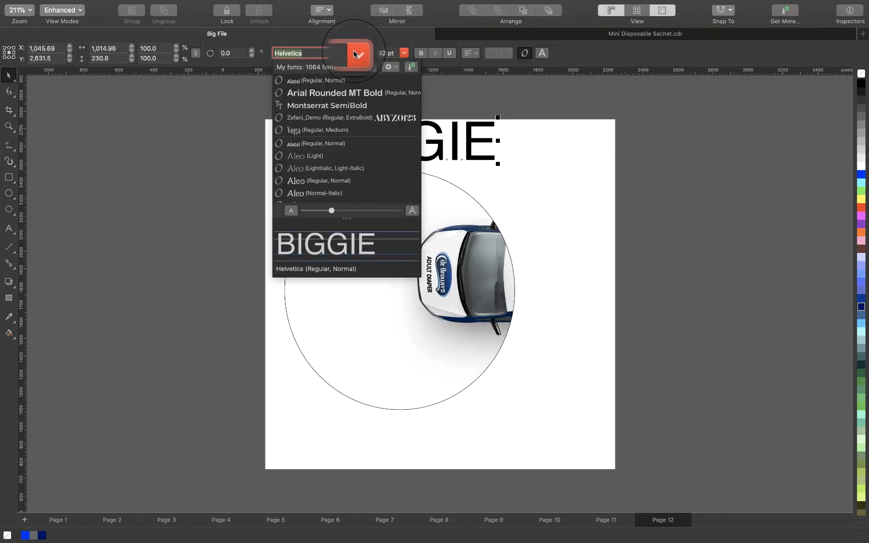
click(337, 107)
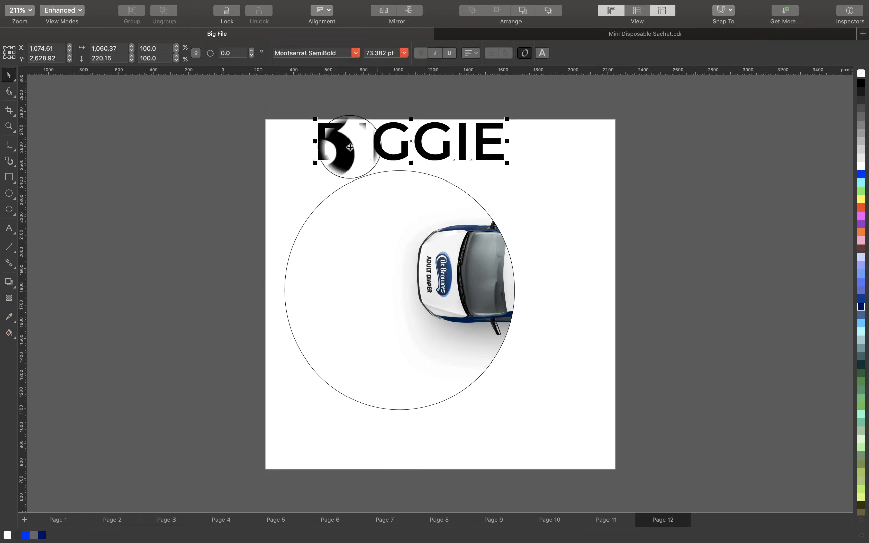
Try PowerClipping the van-filled ellipse into the Montserrat SemiBold BIGGIE text, and undo the attempt
click(357, 218)
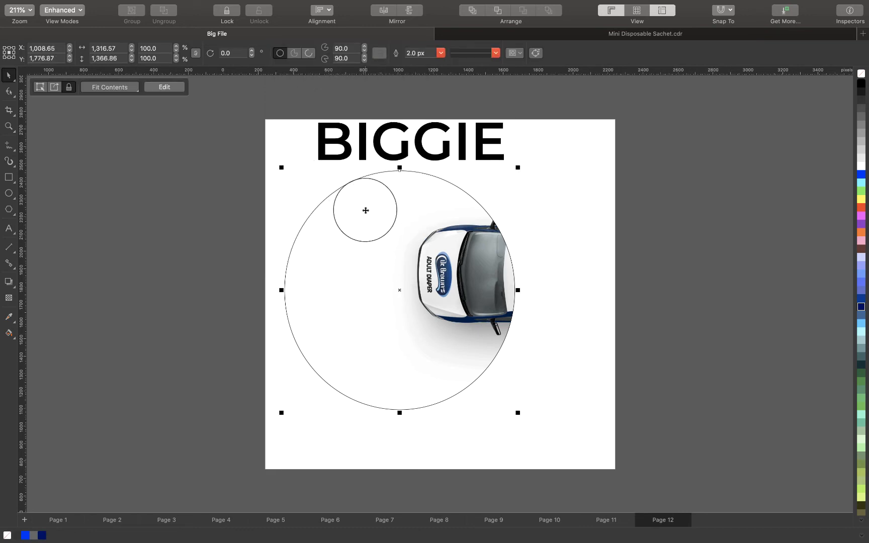
right_click(365, 208)
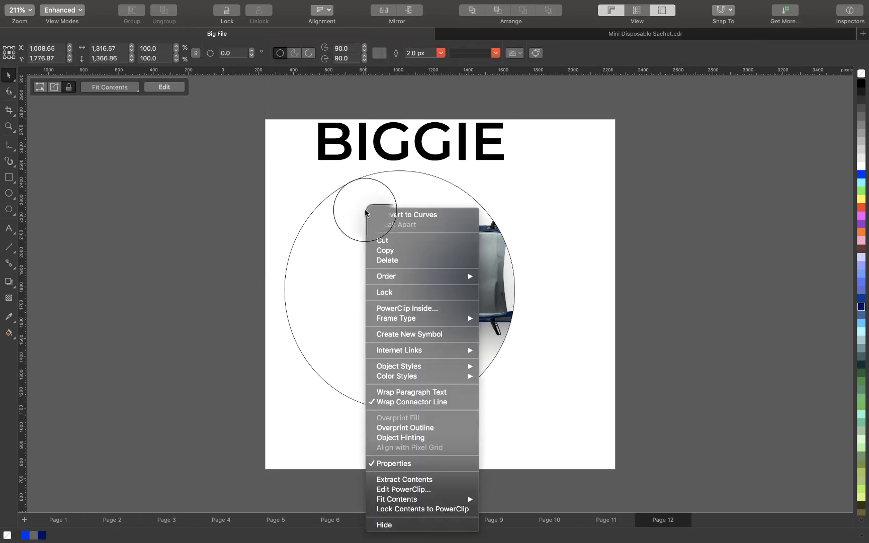
click(390, 307)
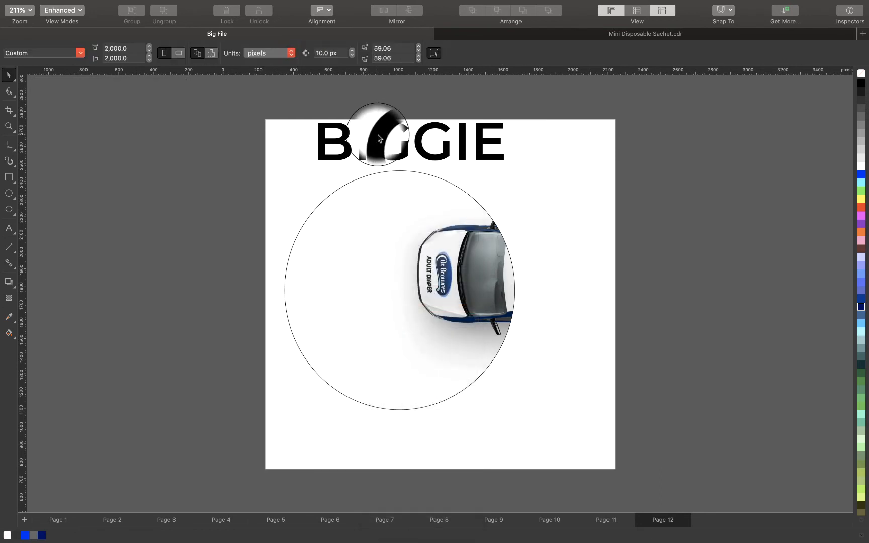
click(379, 137)
drag(379, 137, 407, 148)
key(super+z)
key(super+z)
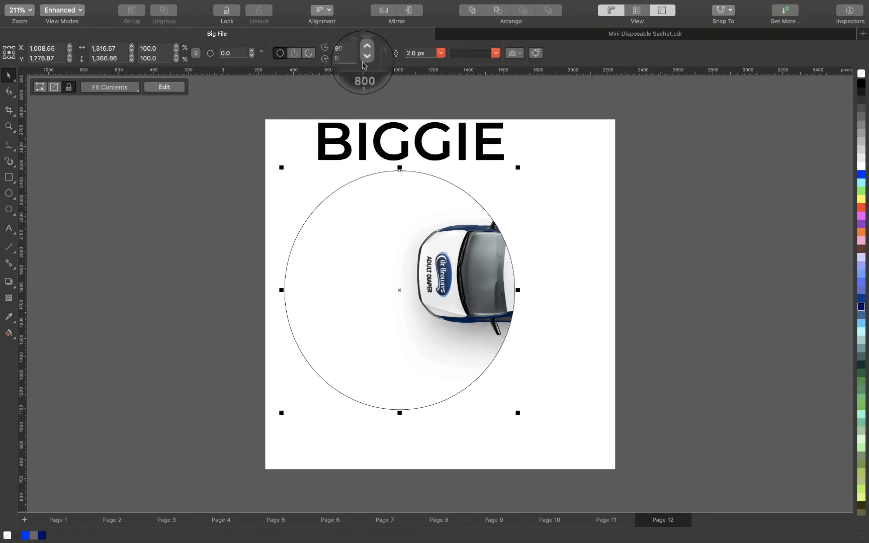
Open the ellipse's PowerClip contents for editing and move the van image left to about X 1,117, Y 1,852 px
mouse_move(302, 2)
click(252, 4)
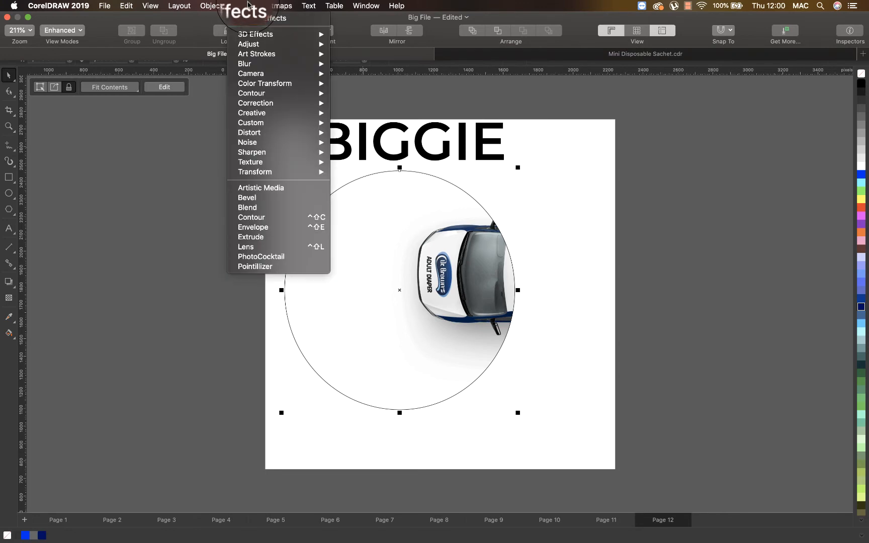
mouse_move(211, 5)
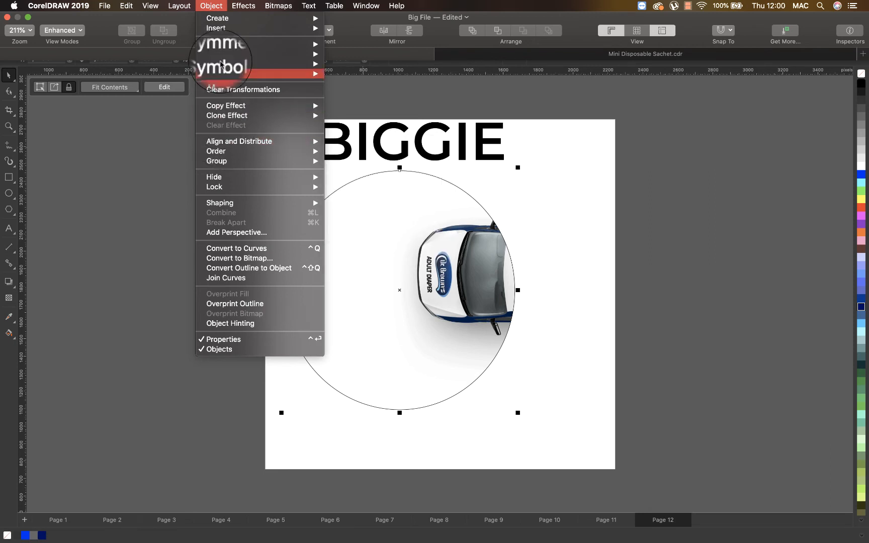
mouse_move(221, 55)
mouse_move(251, 44)
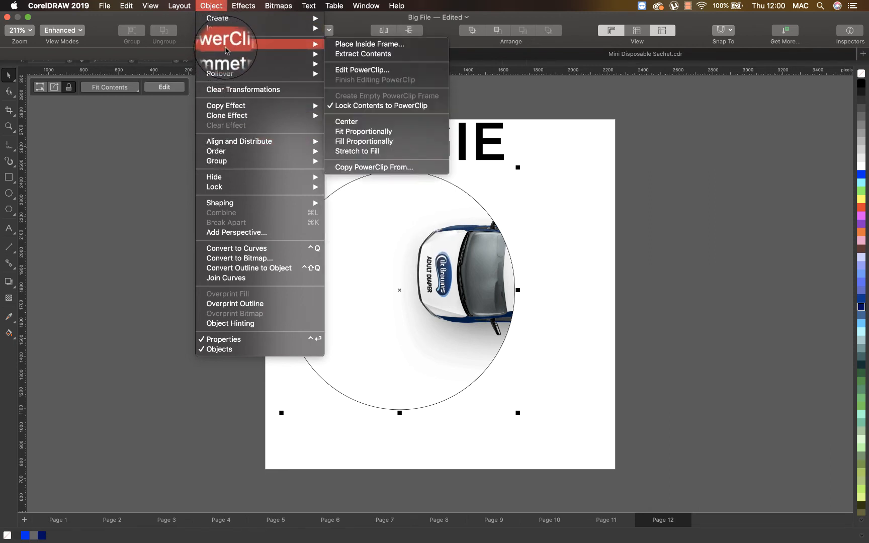
click(359, 71)
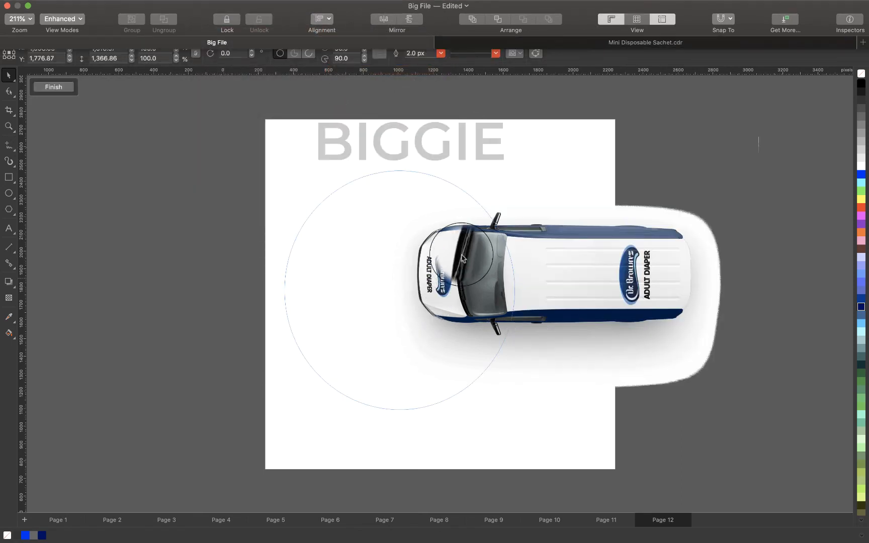
click(549, 252)
mouse_move(549, 252)
mouse_down()
mouse_move(407, 248)
mouse_move(398, 262)
mouse_move(425, 316)
mouse_move(445, 269)
mouse_up()
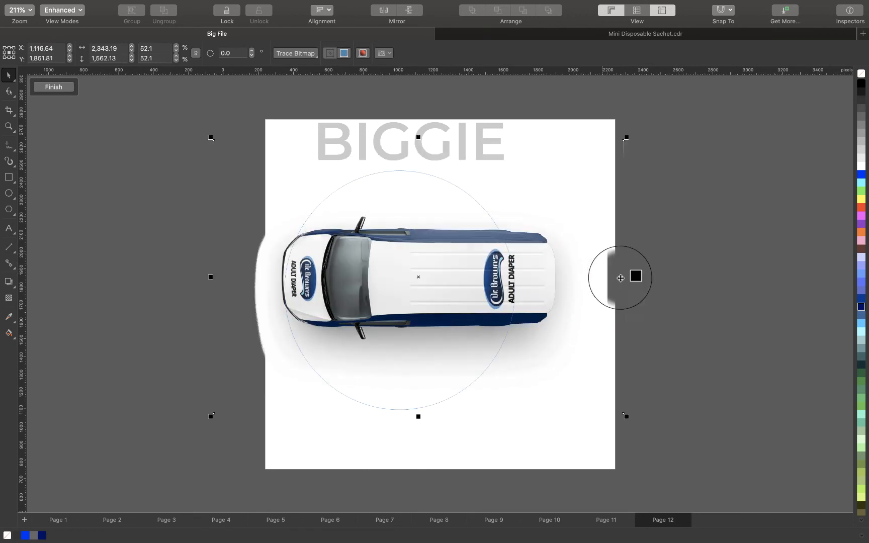
Finish editing the ellipse's PowerClip contents with the van image in its new position
click(638, 260)
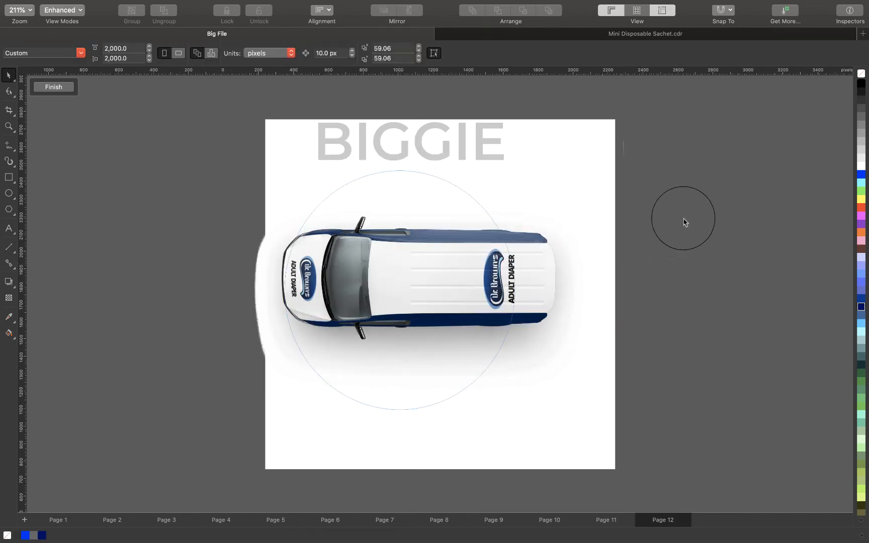
click(474, 270)
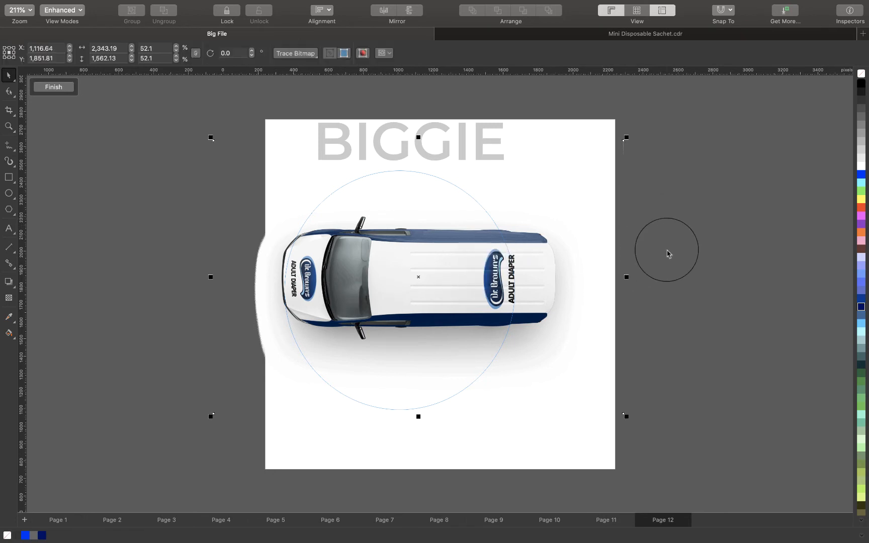
super+click(714, 263)
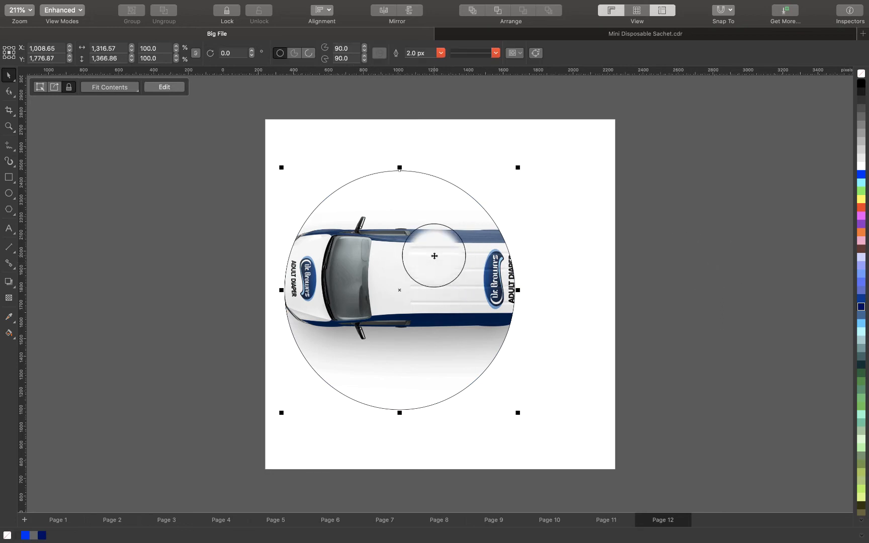
Reopen the ellipse's PowerClip contents for editing and leave the editing mode again
super+click(402, 270)
drag(401, 263, 413, 229)
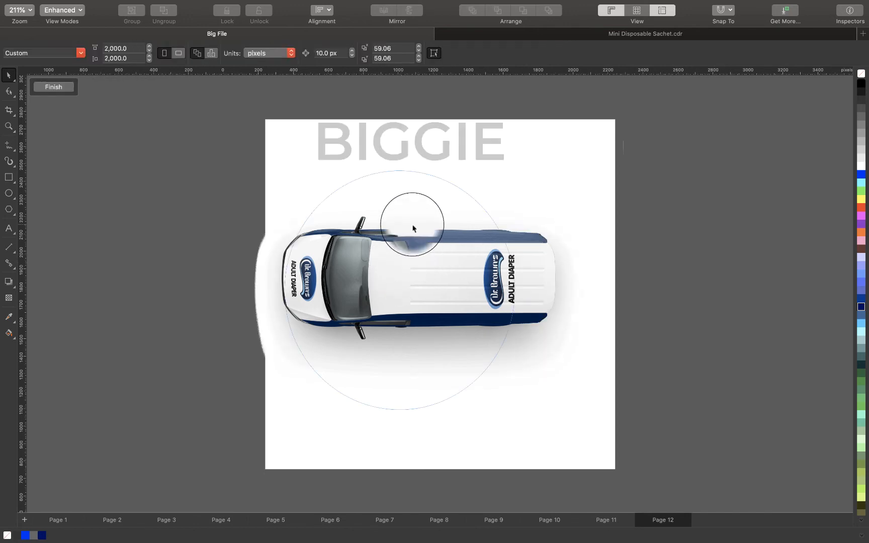
super+click(160, 282)
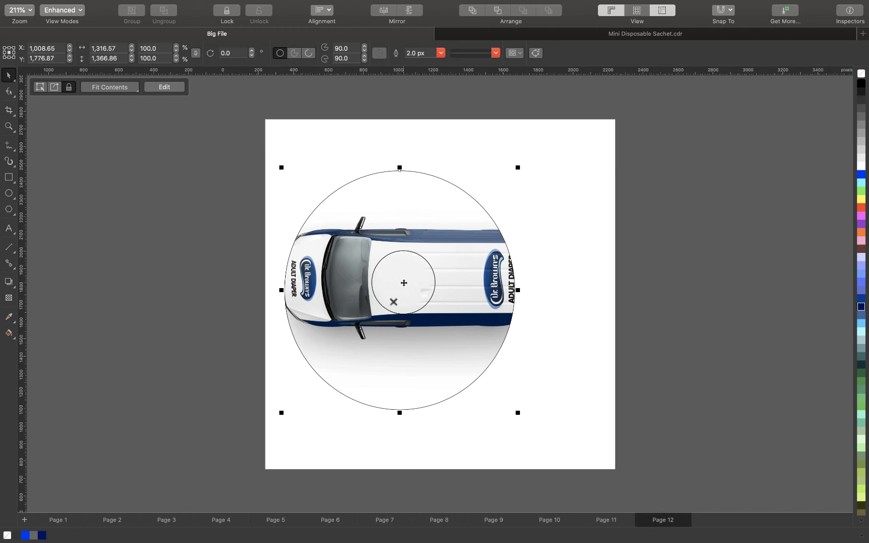
Select the van image directly within the ellipse and move it to about X 1,072, Y 1,686 px
super+click(404, 287)
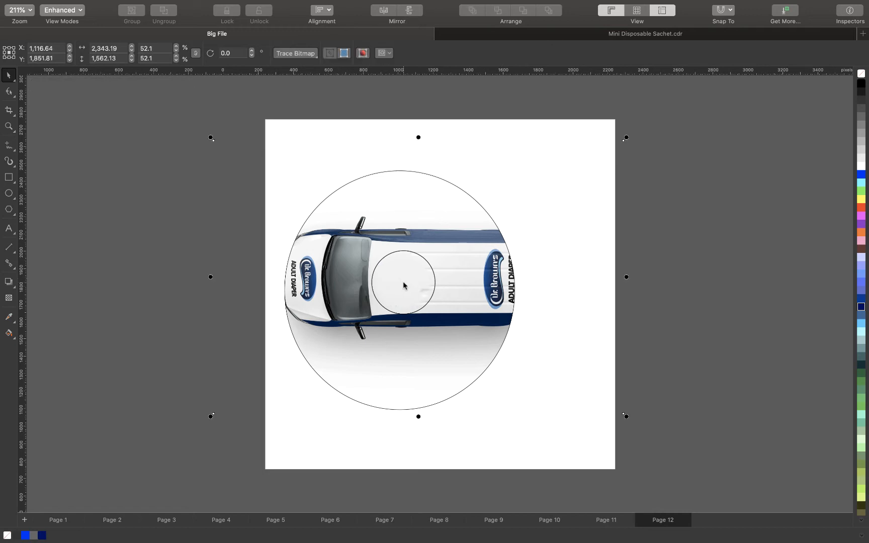
drag(404, 274, 440, 292)
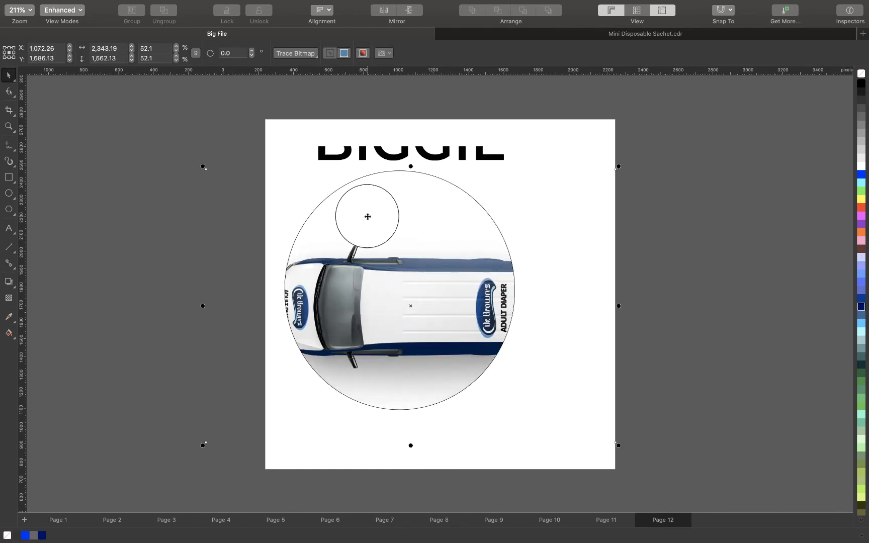
Move the van image inside the ellipse to about X 1,191, Y 1,787 px and deselect it
drag(367, 216, 412, 235)
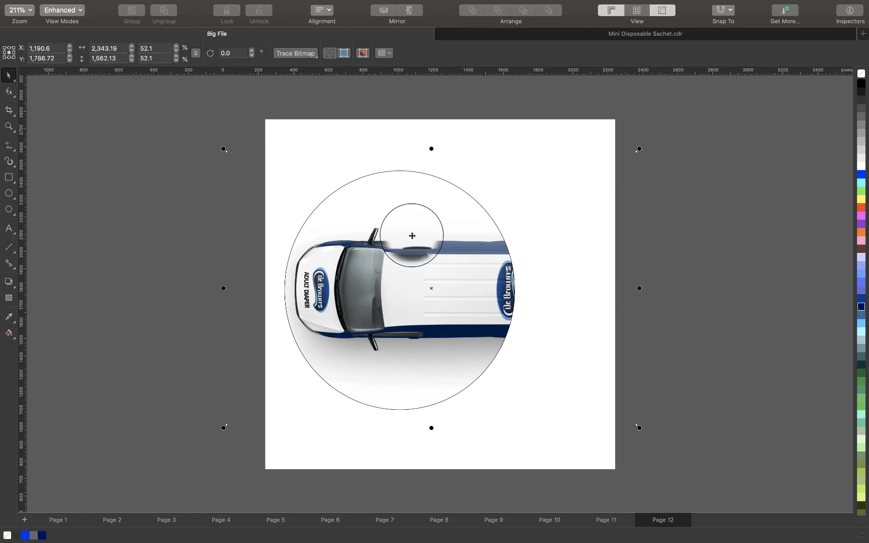
drag(411, 236, 500, 264)
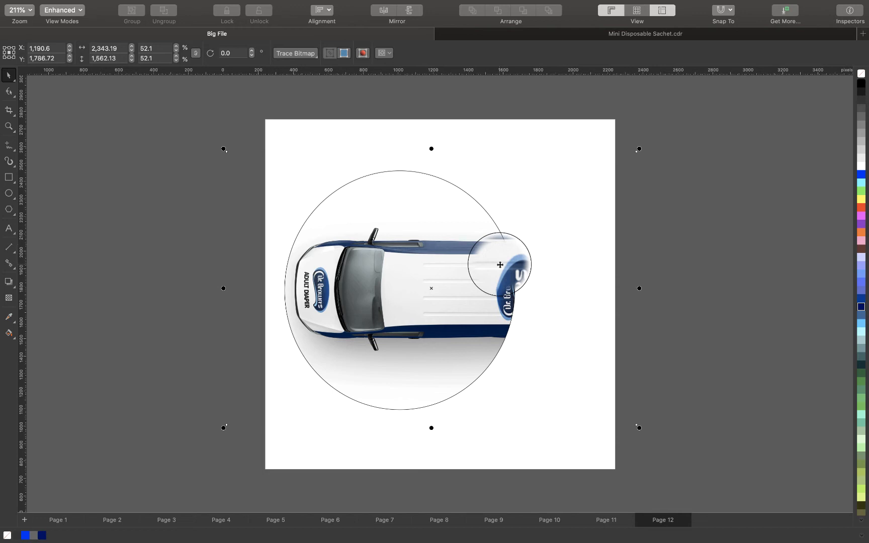
drag(499, 264, 390, 138)
key(Escape)
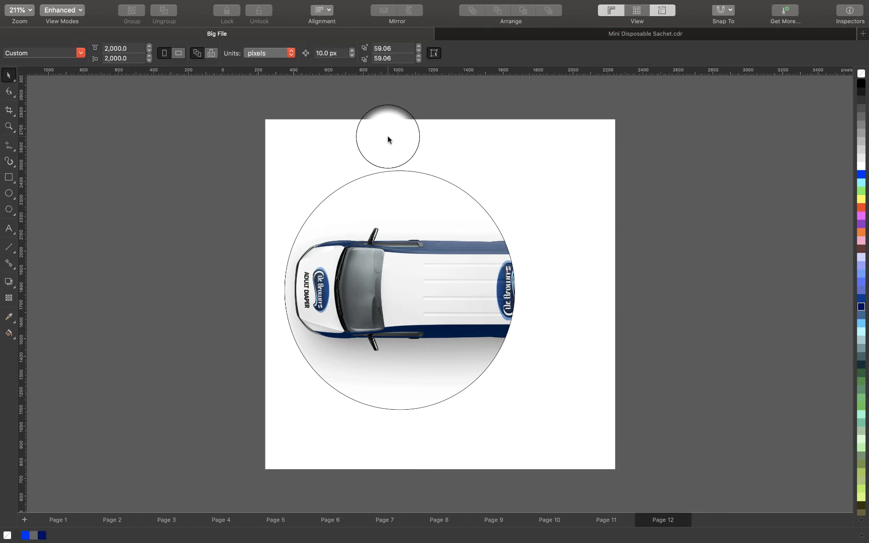
Move the ellipse together with its locked van contents slightly below and left of the page centre
drag(387, 137, 273, 1)
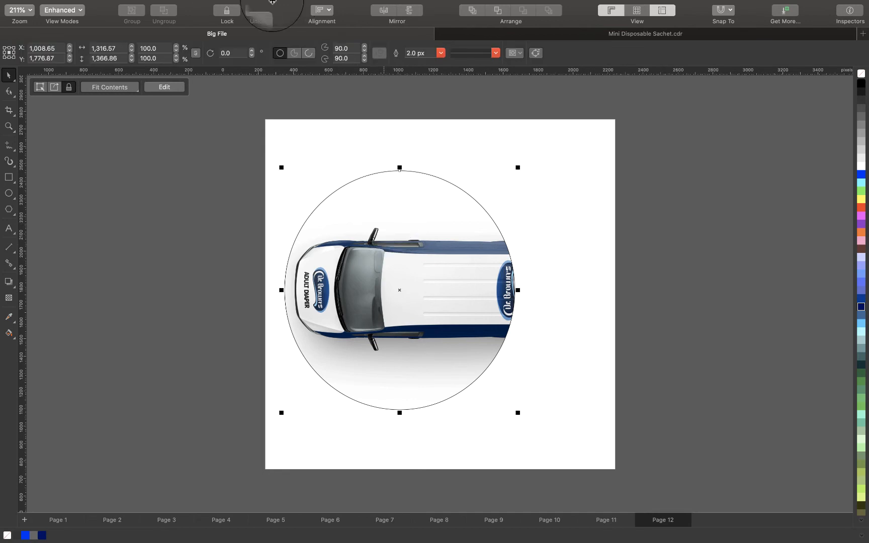
mouse_move(273, 1)
click(210, 5)
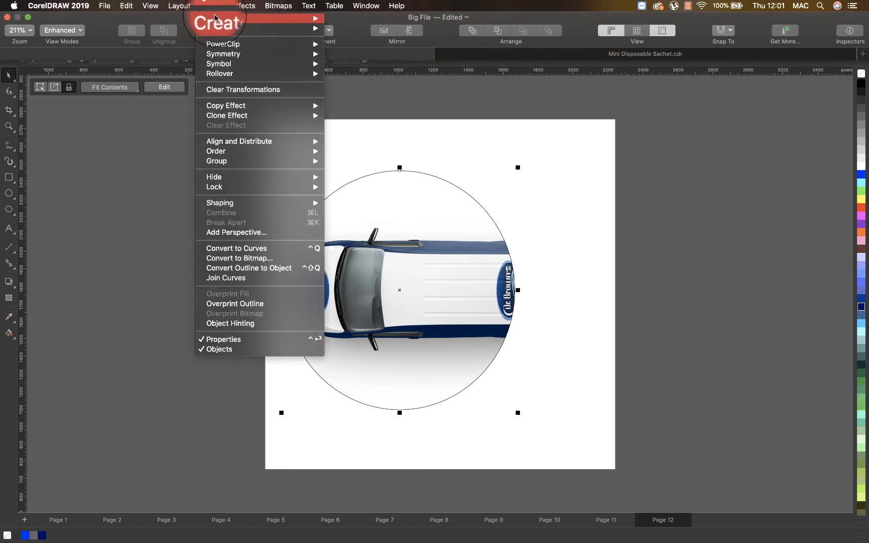
mouse_move(272, 44)
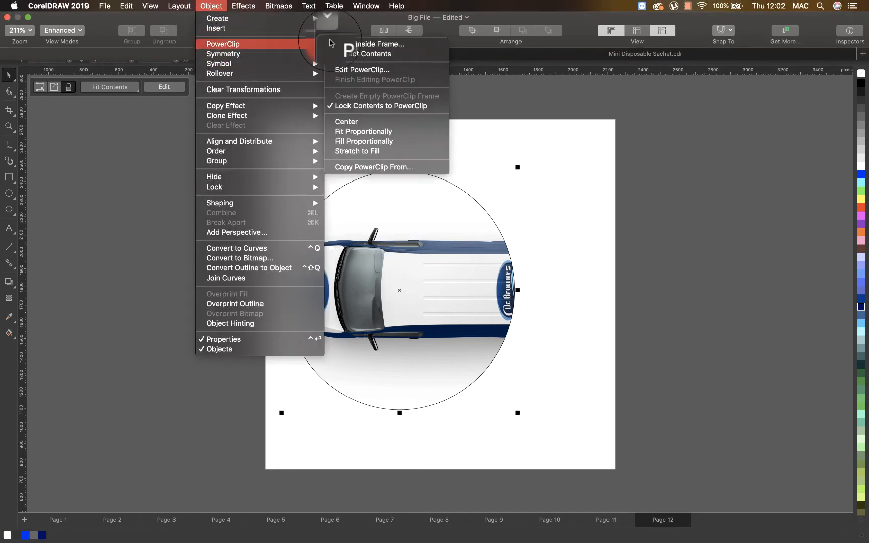
click(351, 104)
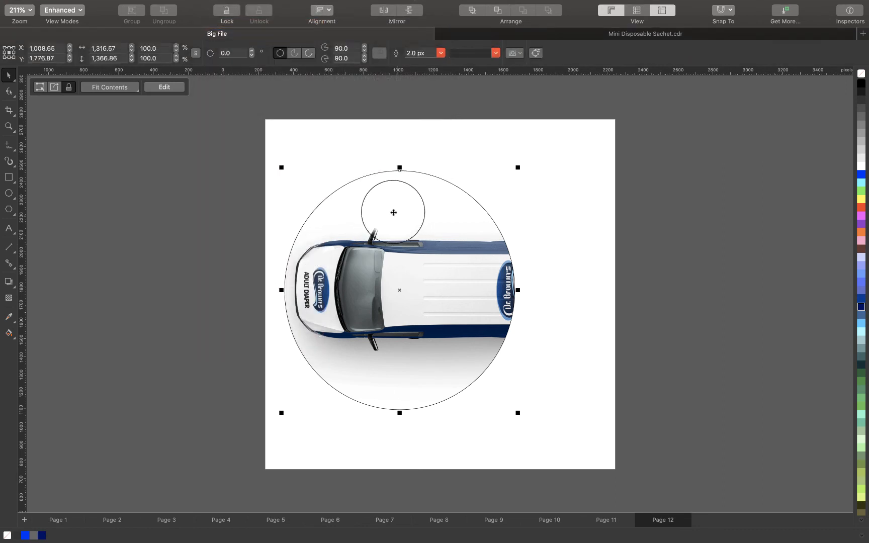
drag(394, 213, 481, 138)
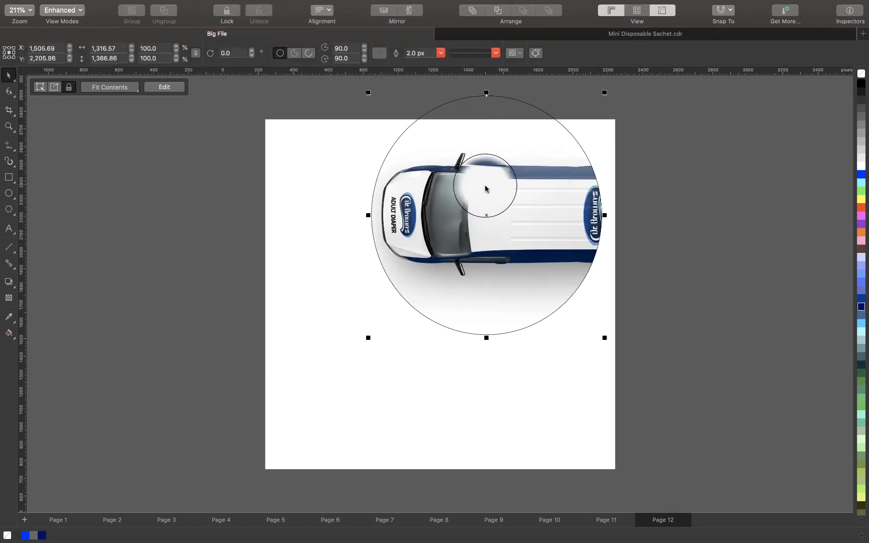
drag(490, 191, 420, 298)
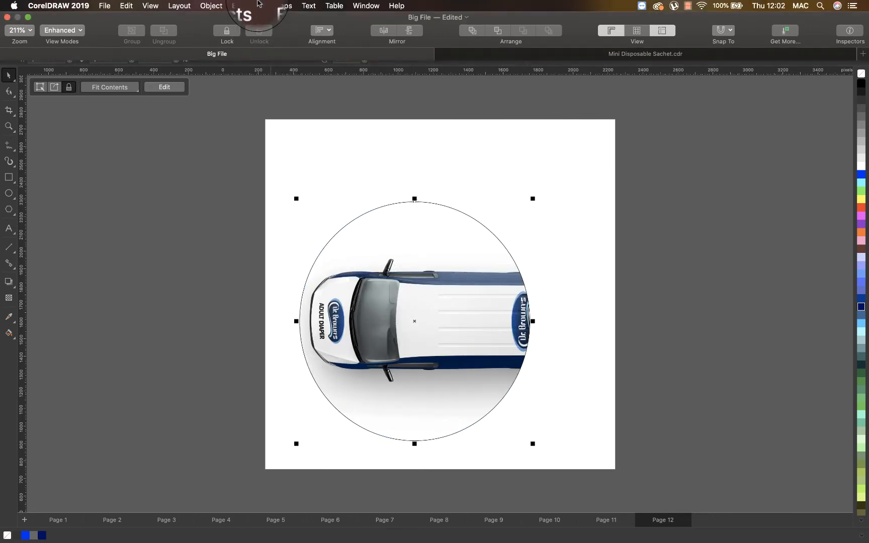
Unlock the contents from the PowerClip and move the ellipse frame alone to about X 1,361, Y 1,457 px
click(215, 6)
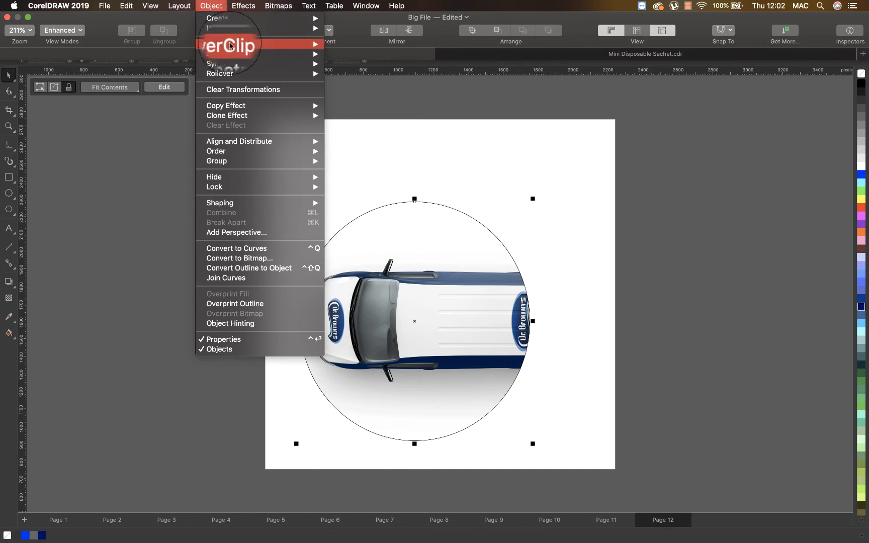
mouse_move(222, 43)
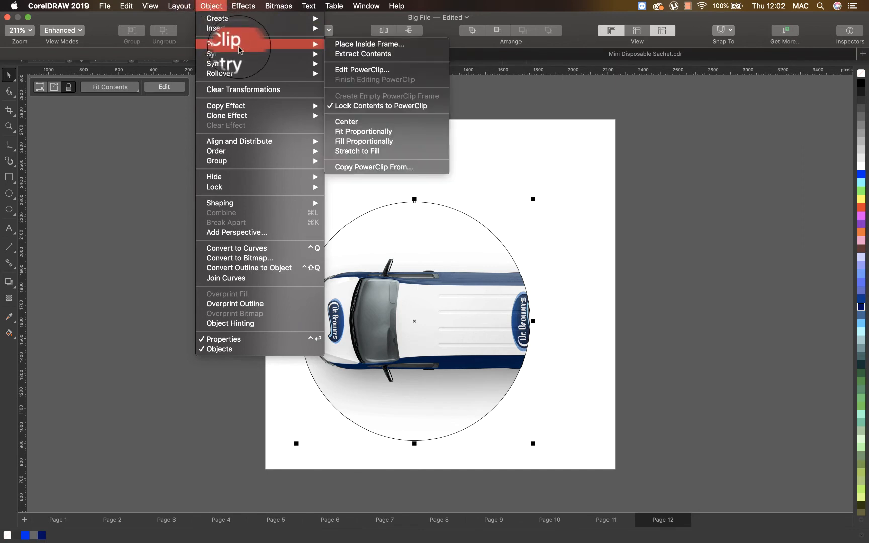
click(349, 110)
drag(454, 265, 525, 217)
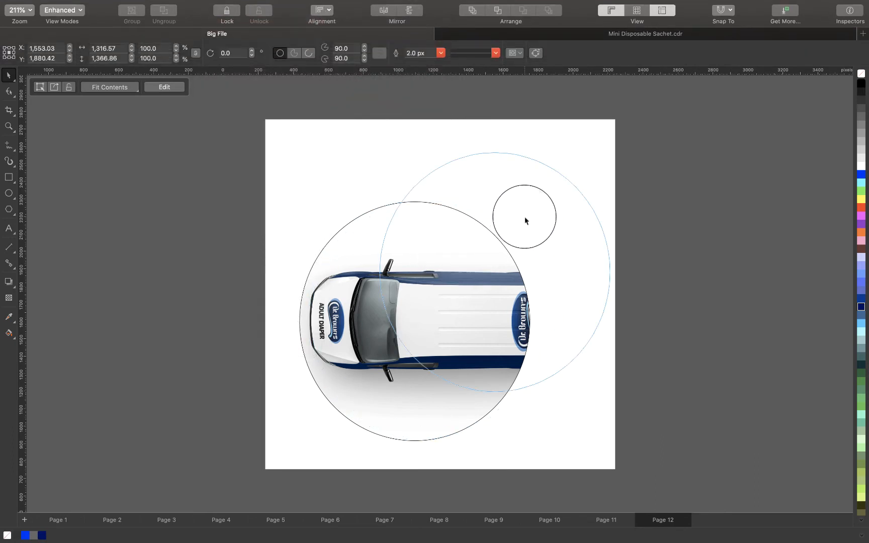
drag(528, 308, 399, 356)
drag(439, 334, 490, 334)
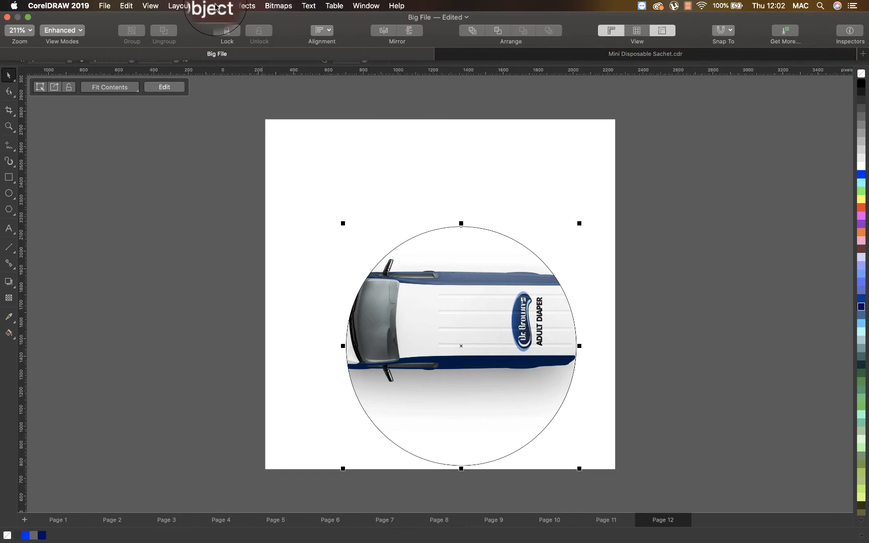
Turn off the Align and Distribute inspector and delete the ellipse with its PowerClip contents
click(210, 5)
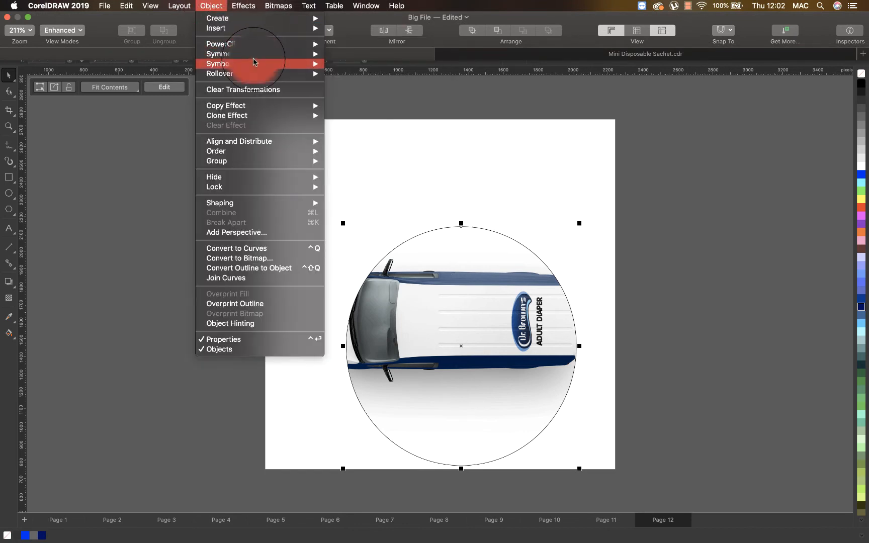
mouse_move(252, 66)
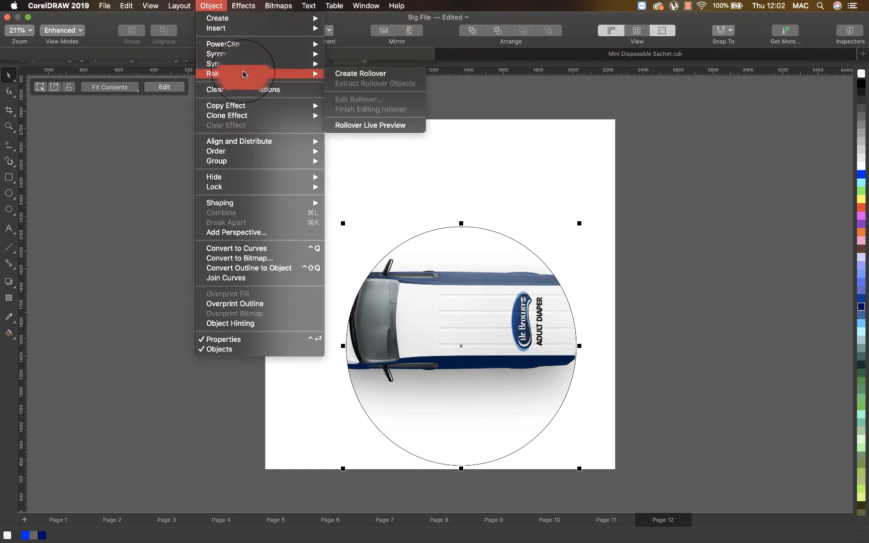
mouse_move(244, 112)
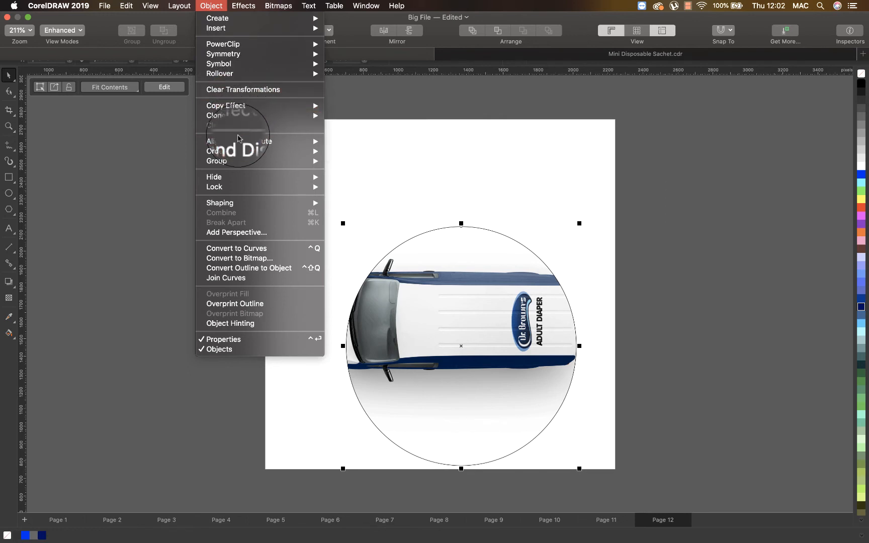
mouse_move(240, 145)
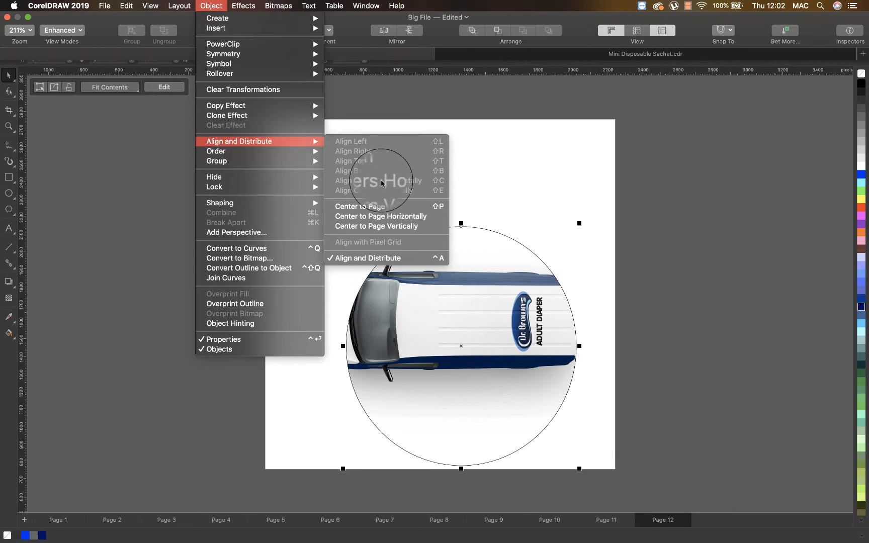
click(371, 258)
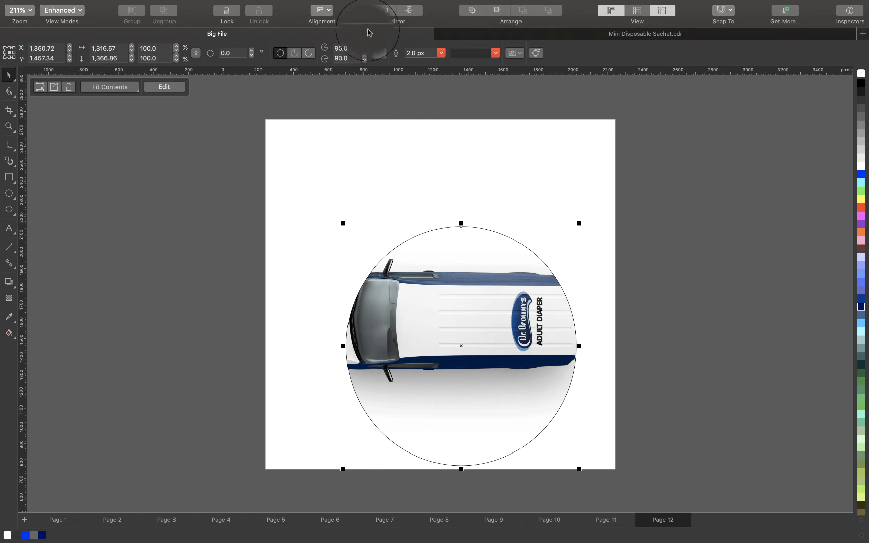
key(Delete)
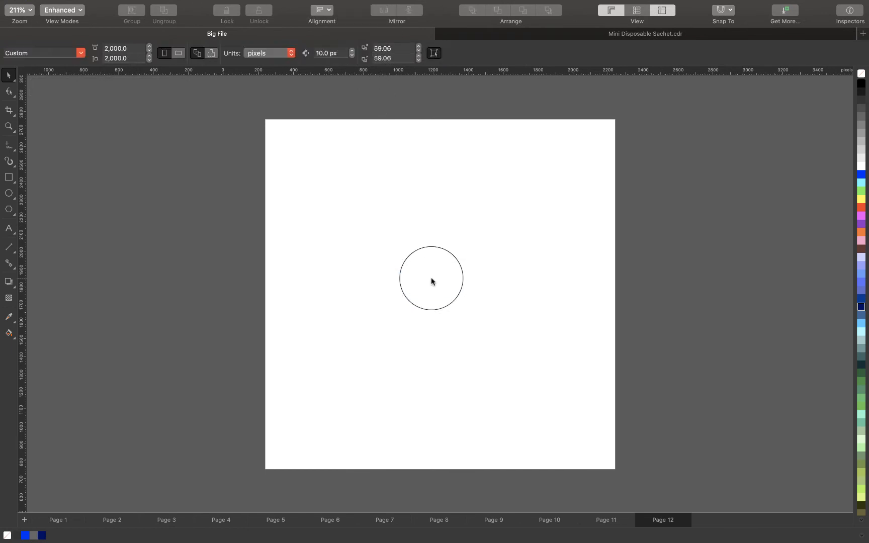
Draw six narrow upright rectangles of different sizes: four scattered on the page and one beyond each of its side edges
click(8, 177)
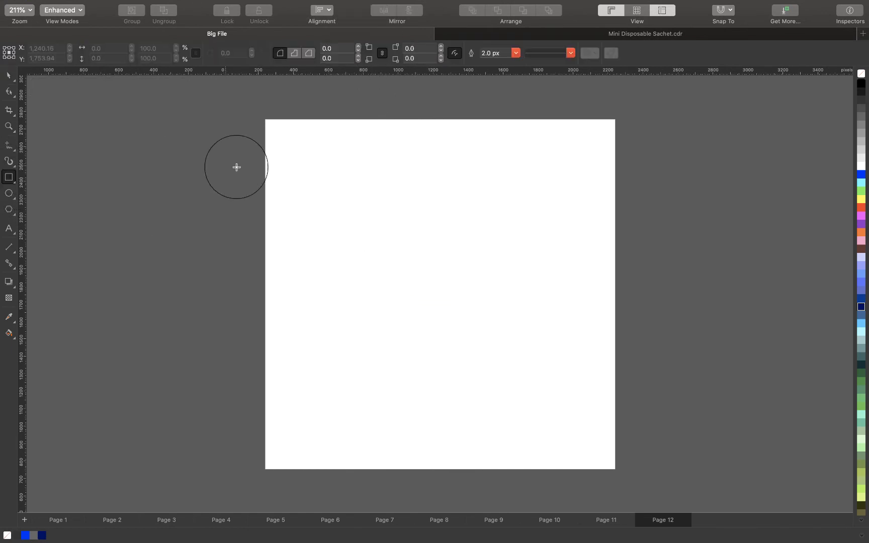
drag(277, 154, 305, 225)
drag(366, 168, 383, 223)
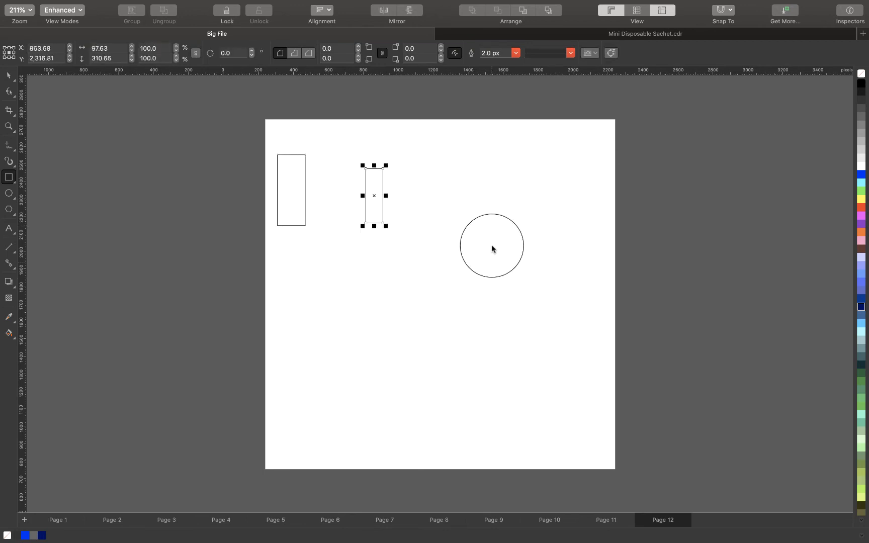
drag(486, 245, 527, 421)
click(618, 196)
drag(641, 277, 639, 257)
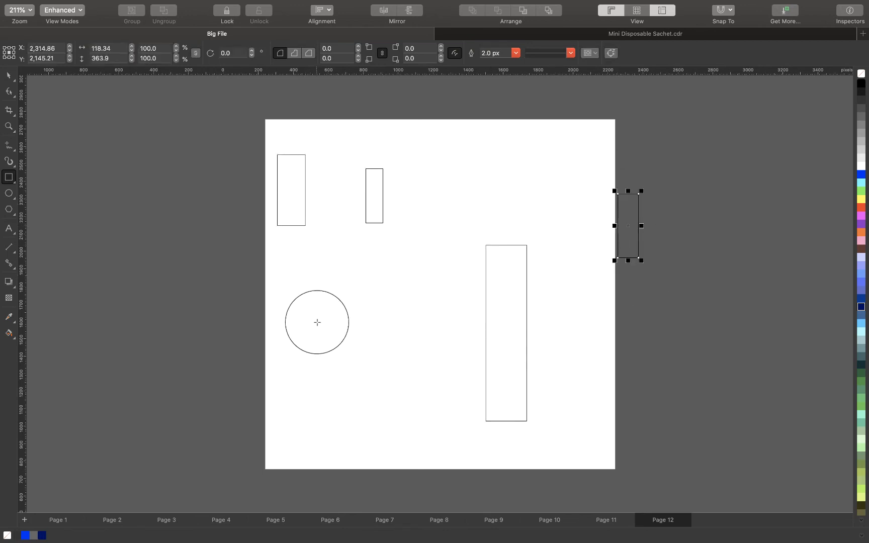
drag(198, 289, 203, 332)
drag(348, 338, 366, 450)
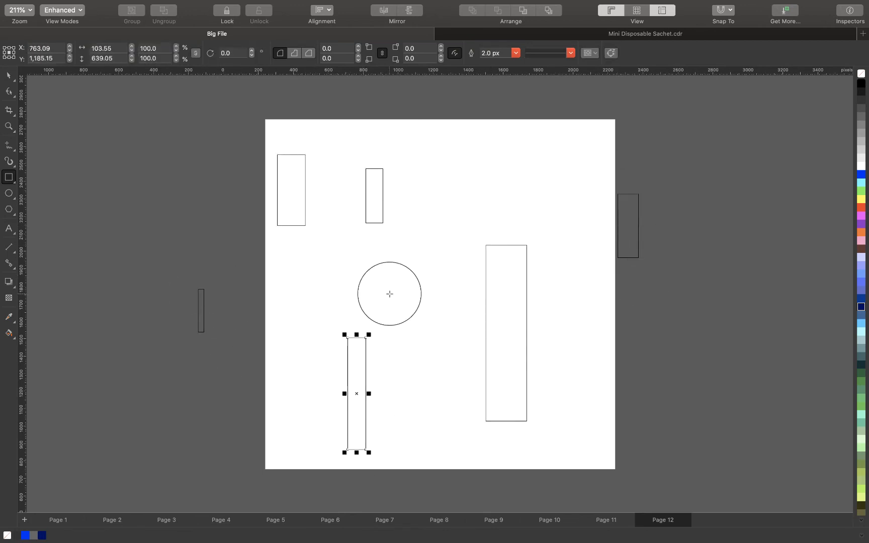
Select all six rectangles together with the BIGGIE text and align them left
key(space)
drag(162, 105, 718, 524)
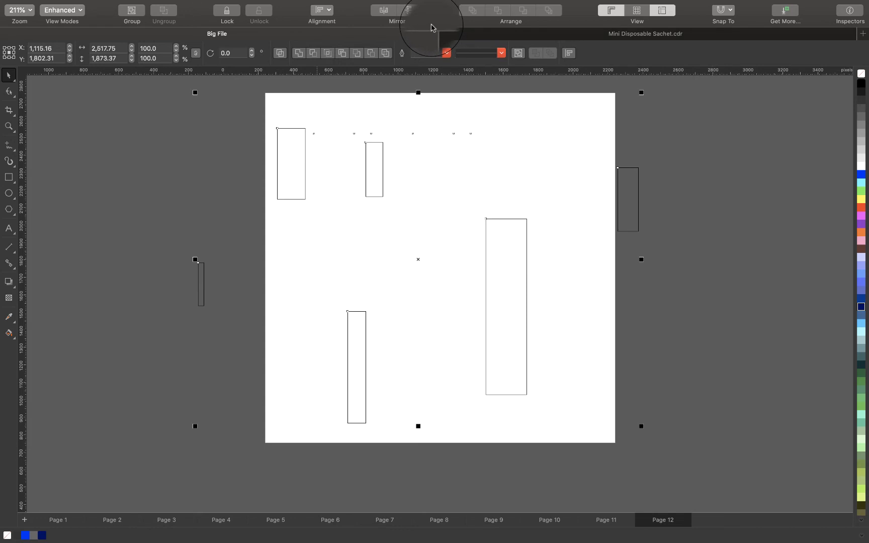
mouse_move(410, 4)
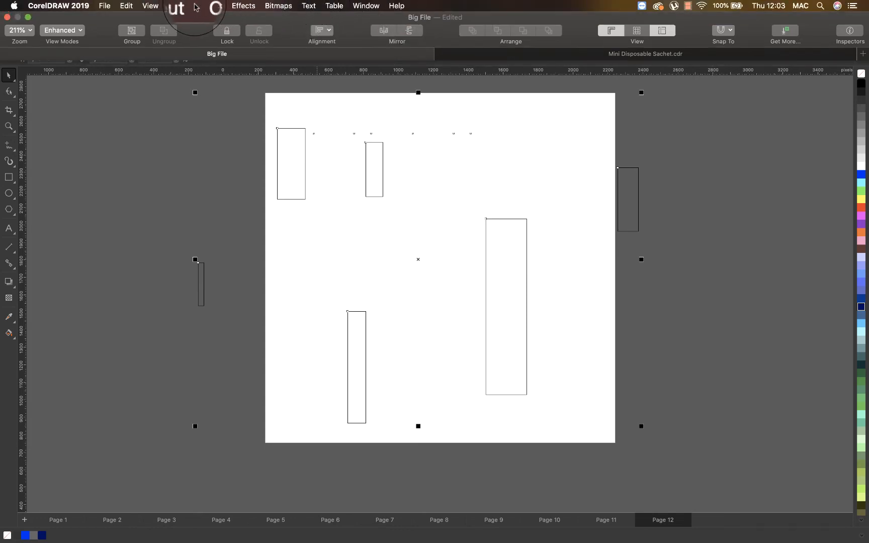
click(206, 5)
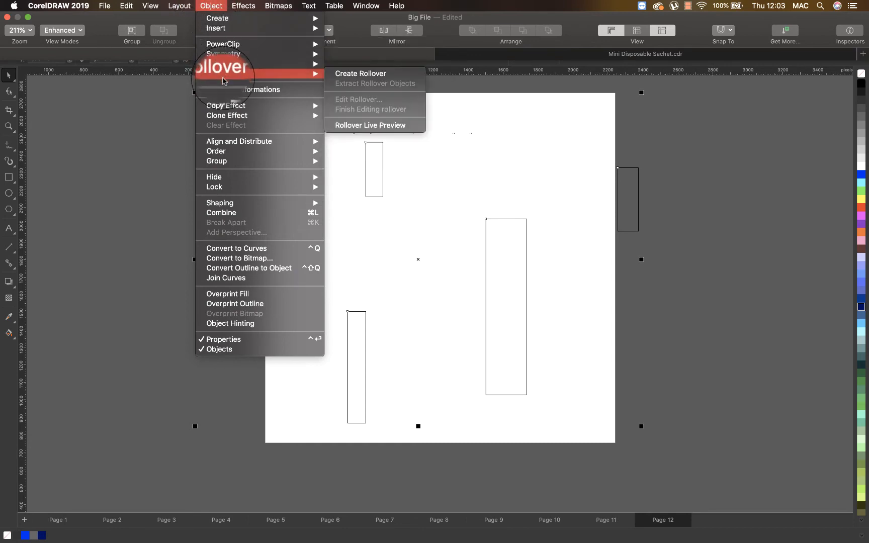
mouse_move(224, 141)
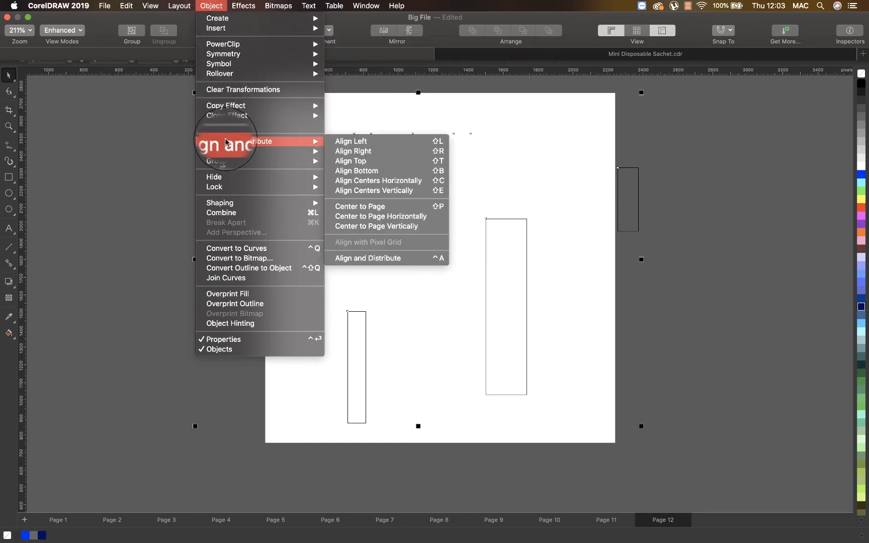
click(368, 142)
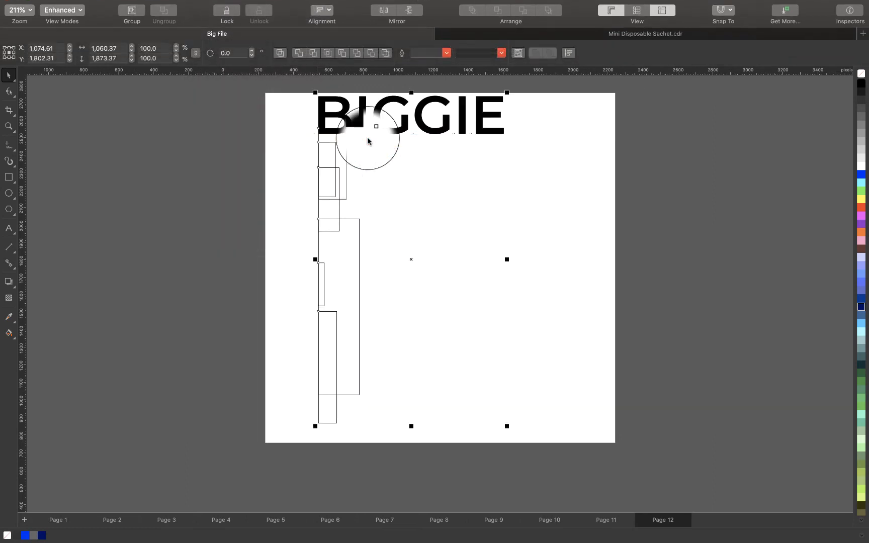
Align the selected rectangles and text to the top, and undo both the top and left alignments
key(t)
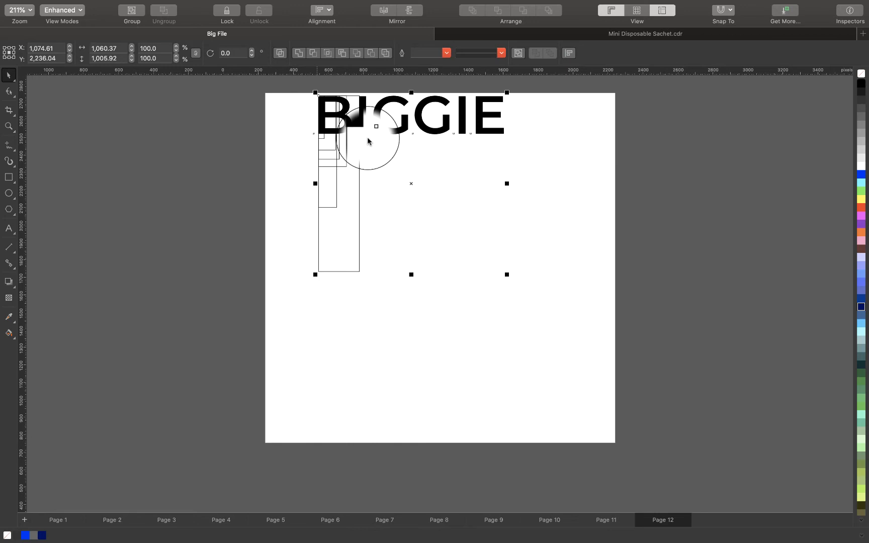
key(super+z)
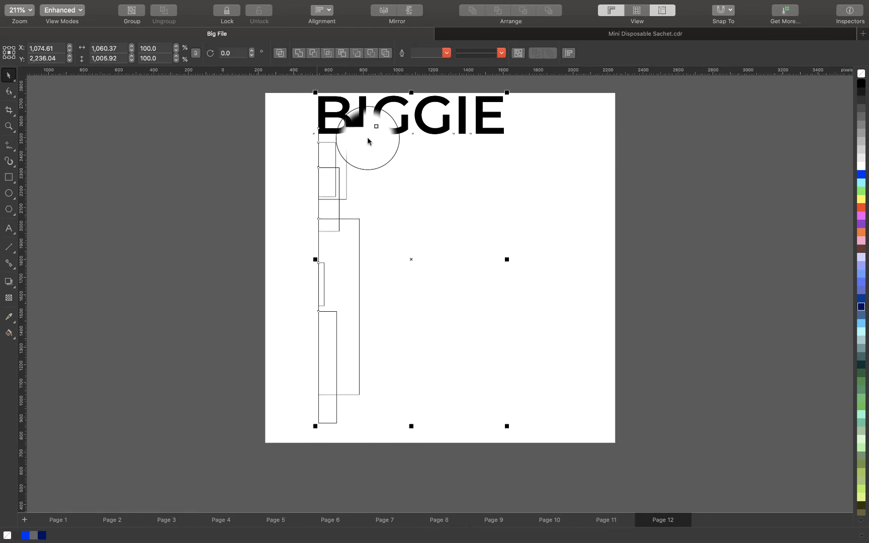
key(super+z)
Center the selected rectangles and BIGGIE text to the page and undo the centering
mouse_move(210, 5)
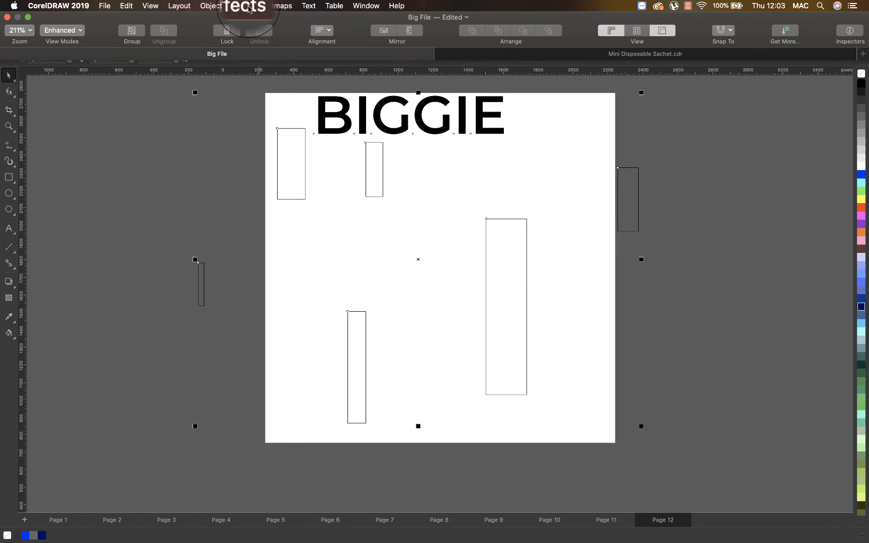
click(205, 6)
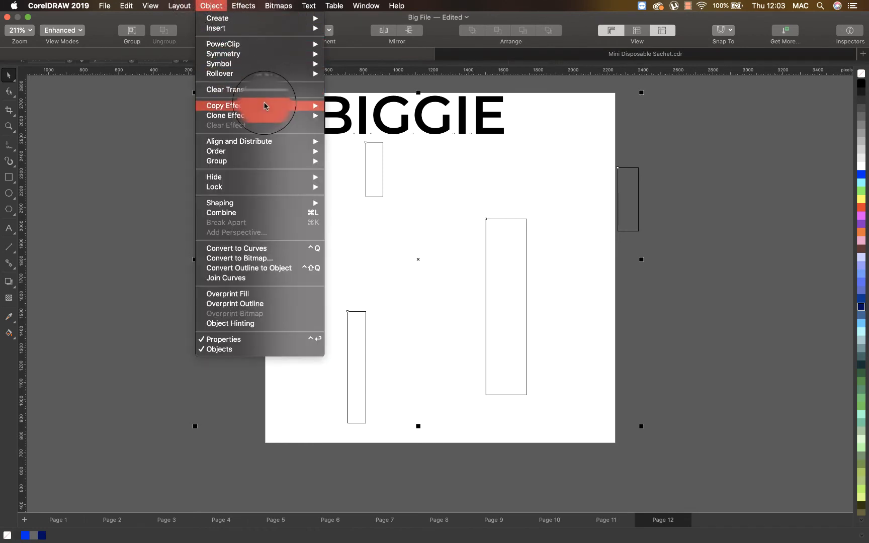
mouse_move(283, 146)
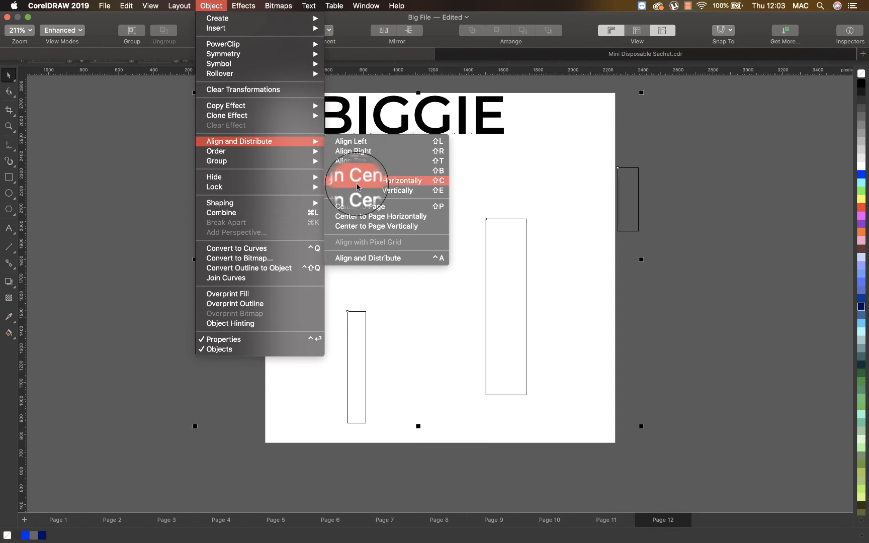
click(368, 207)
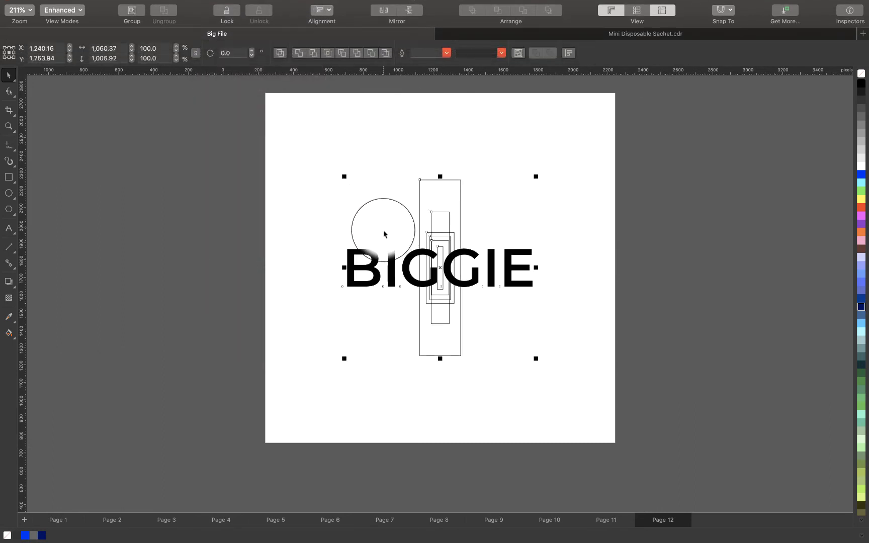
key(super+z)
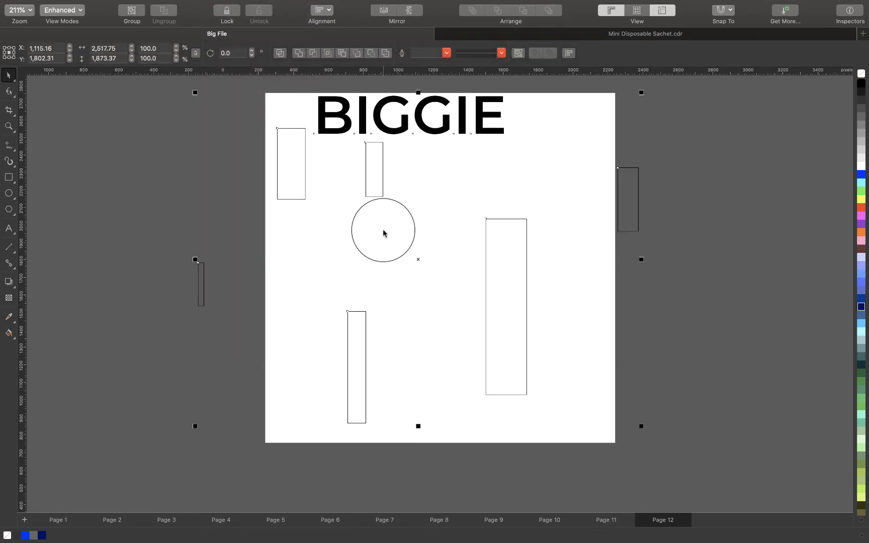
Redo the page centering of the selected rectangles and BIGGIE text and undo it again
key(super+shift+z)
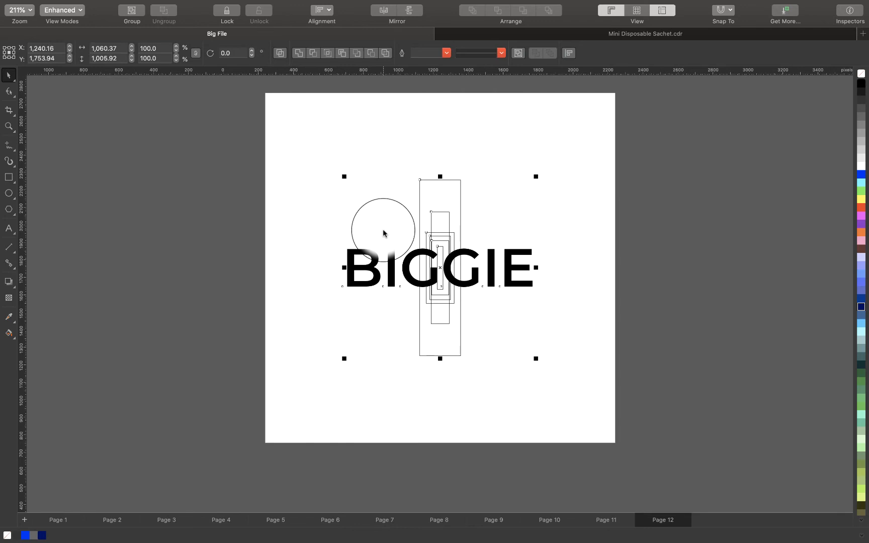
key(super+z)
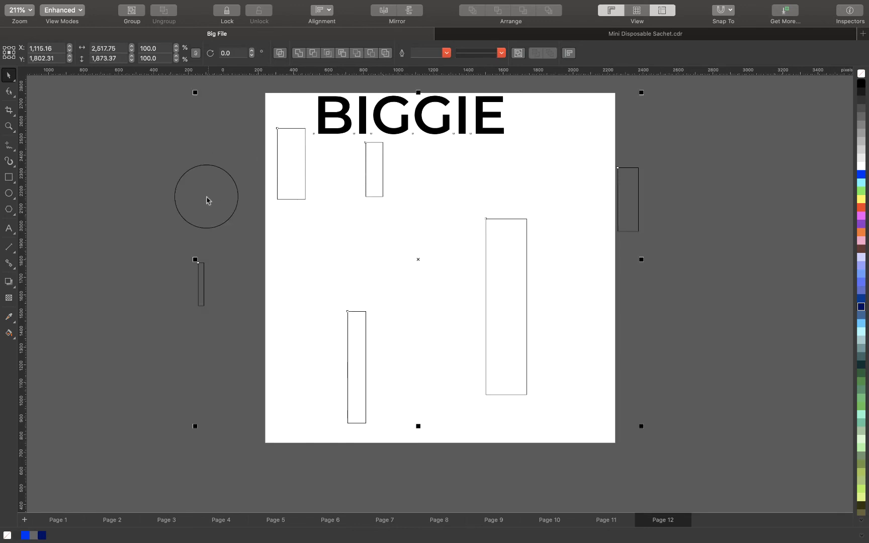
mouse_move(179, 3)
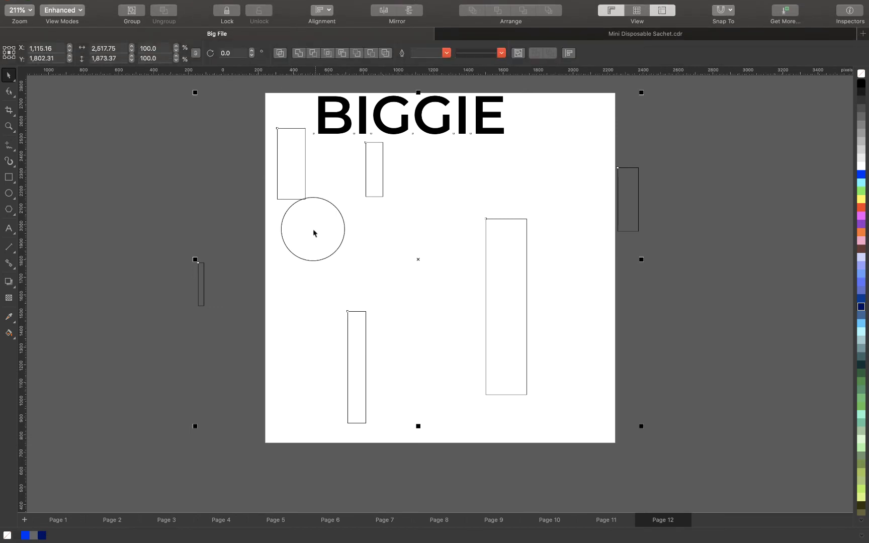
Align the selected rectangles and BIGGIE text to the top and to the bottom, and undo both alignments
key(t)
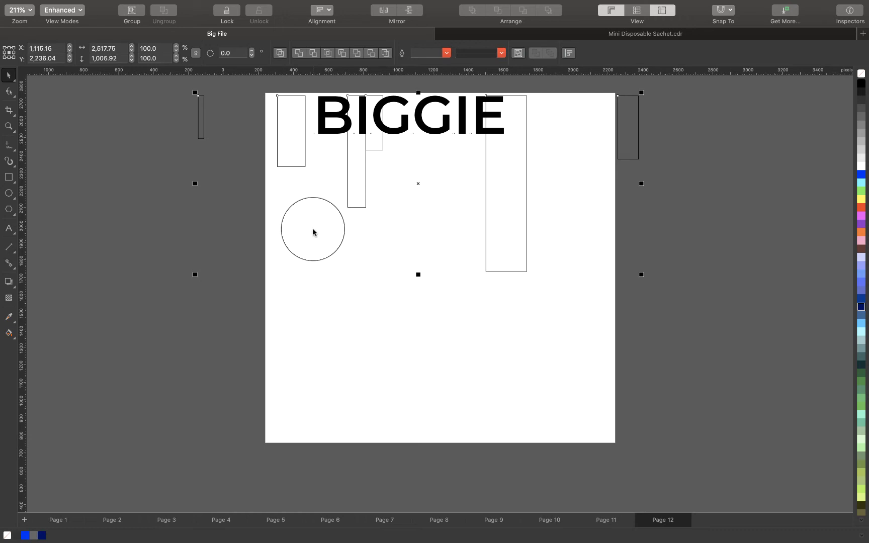
key(b)
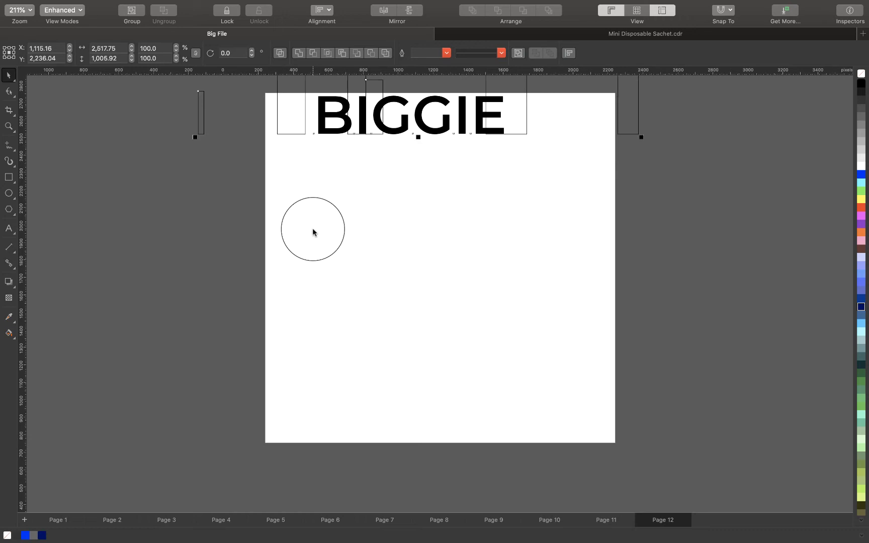
key(super+z)
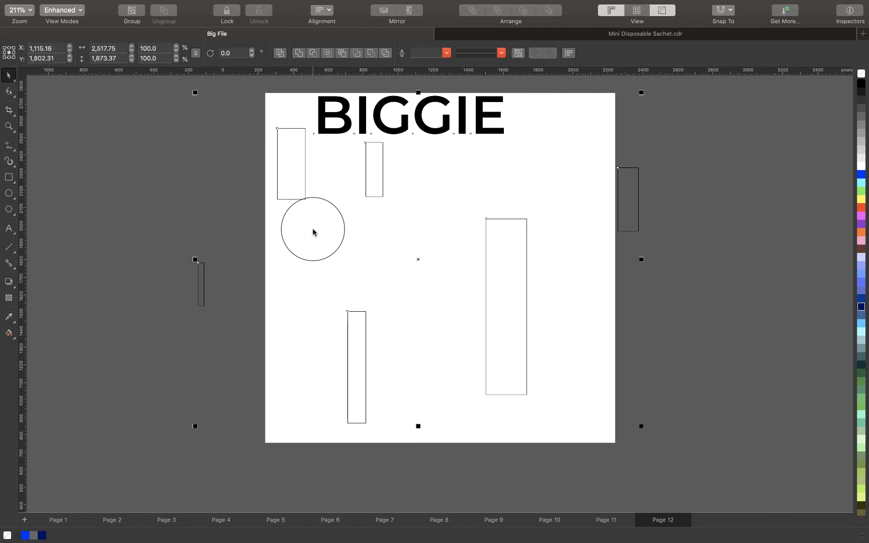
Align the selected rectangles and text right and undo it, and do the same with a left alignment
key(r)
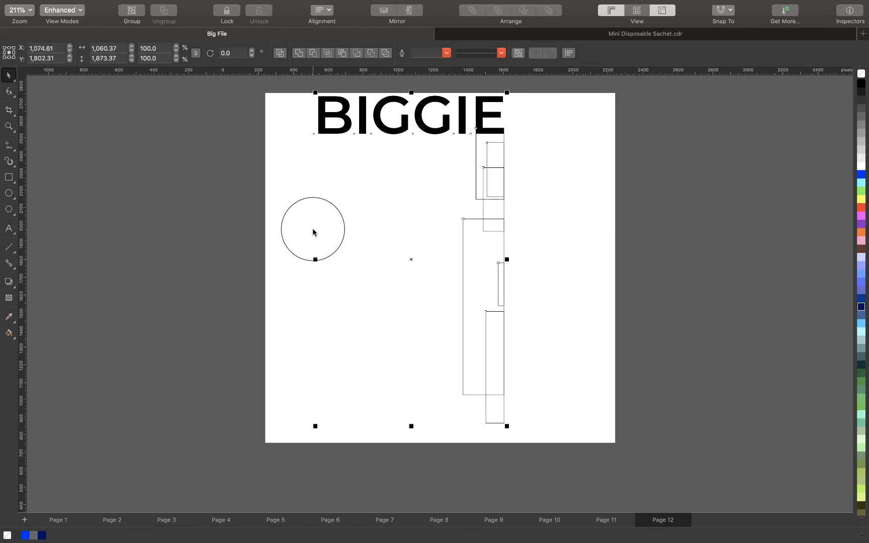
key(super+z)
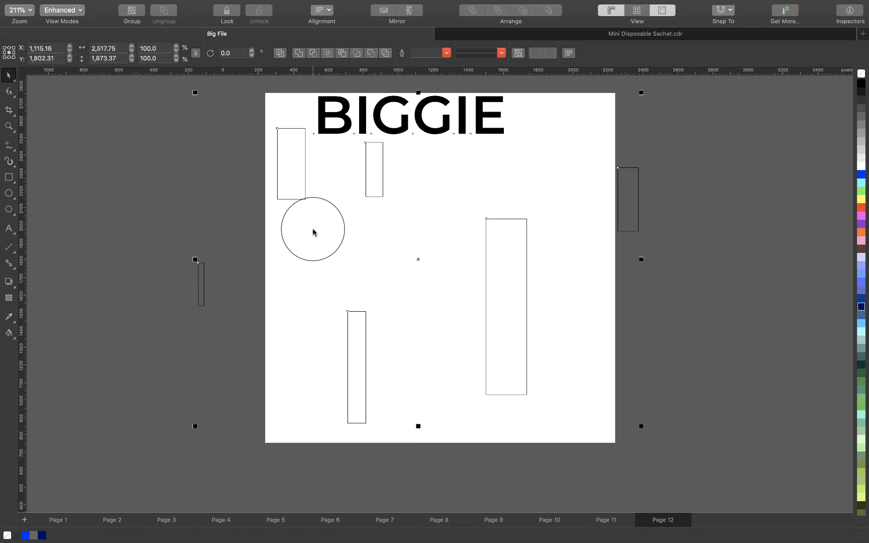
key(l)
key(super+z)
Clear the selection and select only the largest rectangle, followed by the BIGGIE text as the alignment reference
drag(313, 230, 496, 266)
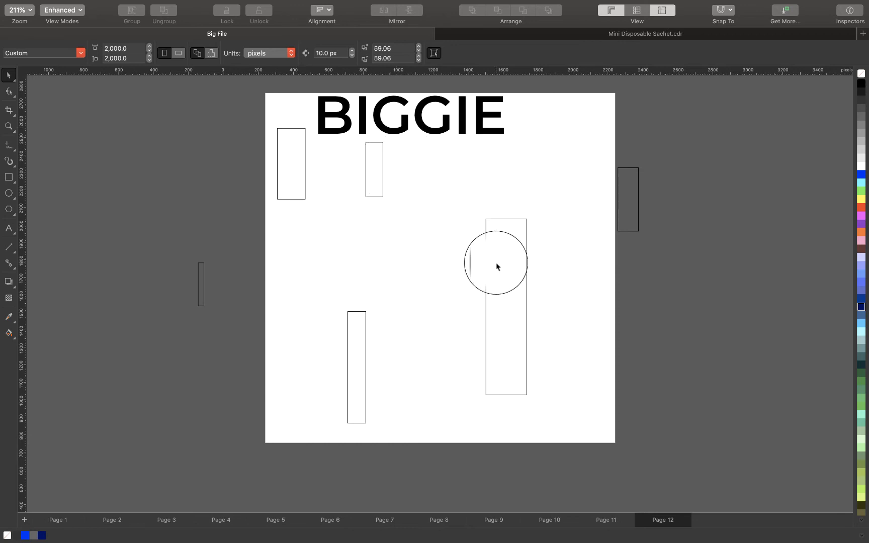
click(497, 266)
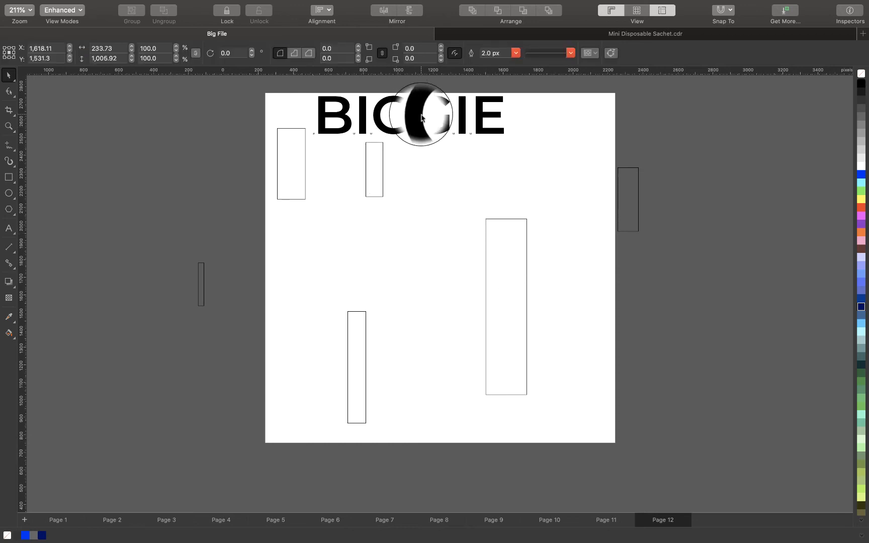
click(421, 118)
click(501, 257)
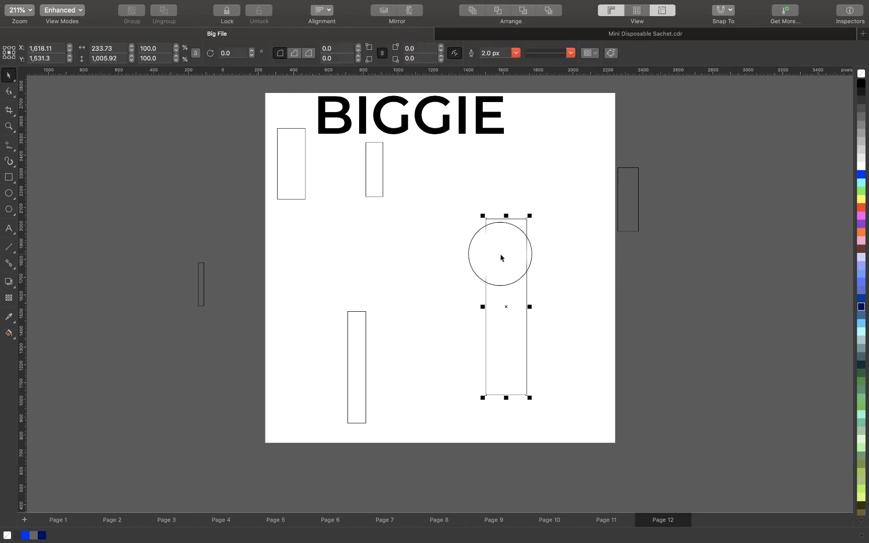
shift+click(437, 132)
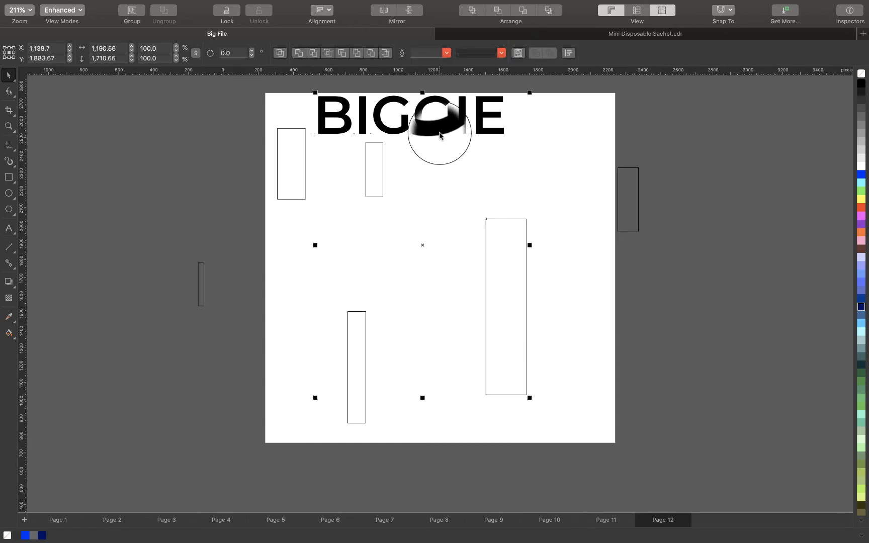
Align the largest rectangle to each edge of the BIGGIE text in turn, ending at right and top, and deselect both
key(r)
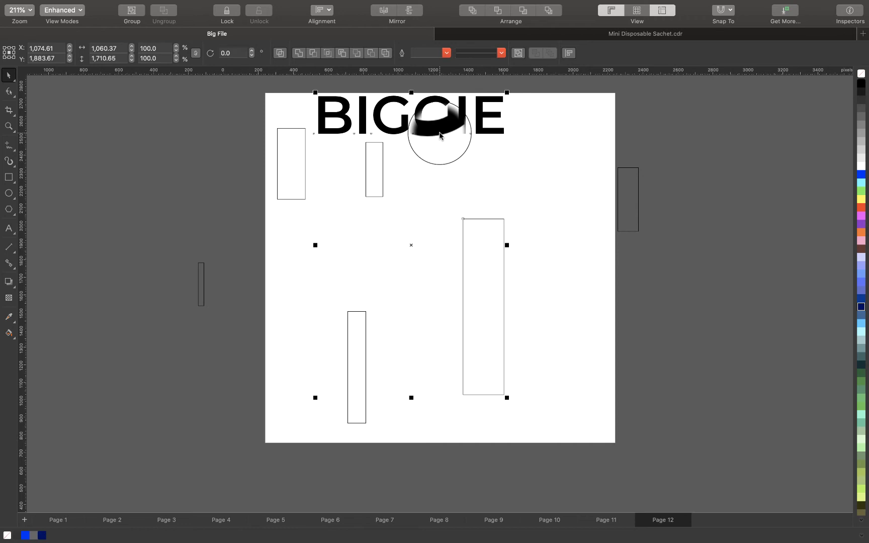
key(t)
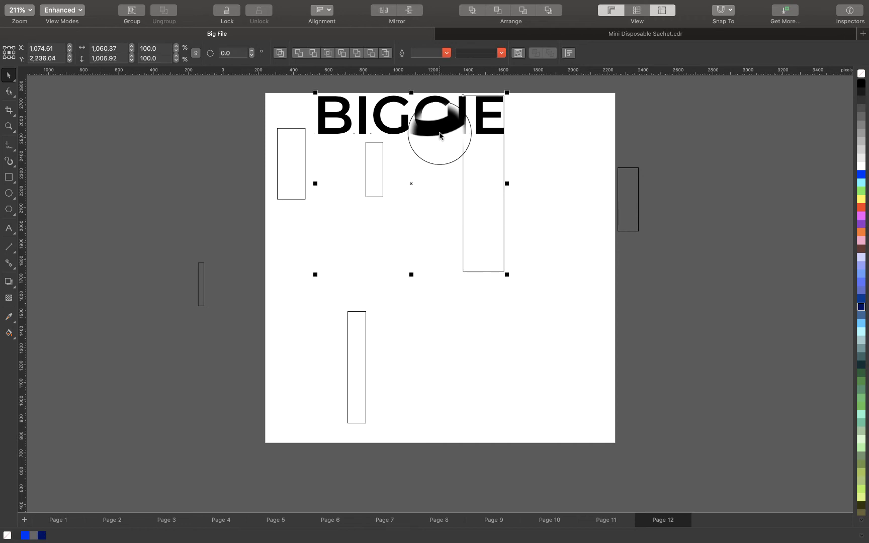
key(l)
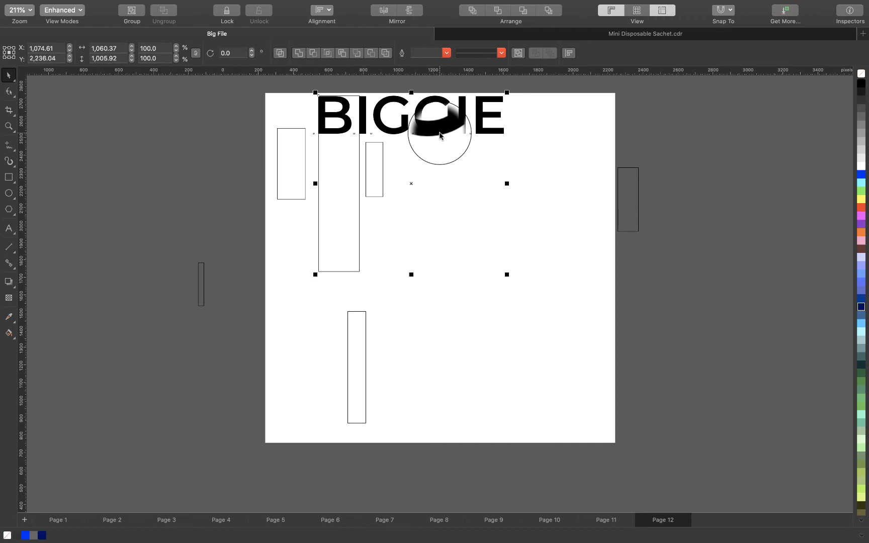
key(b)
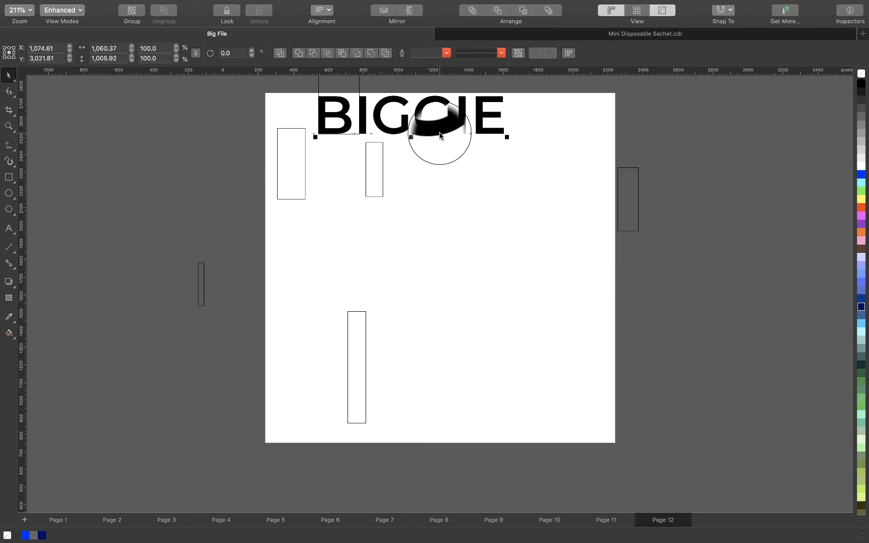
key(r)
key(t)
click(437, 177)
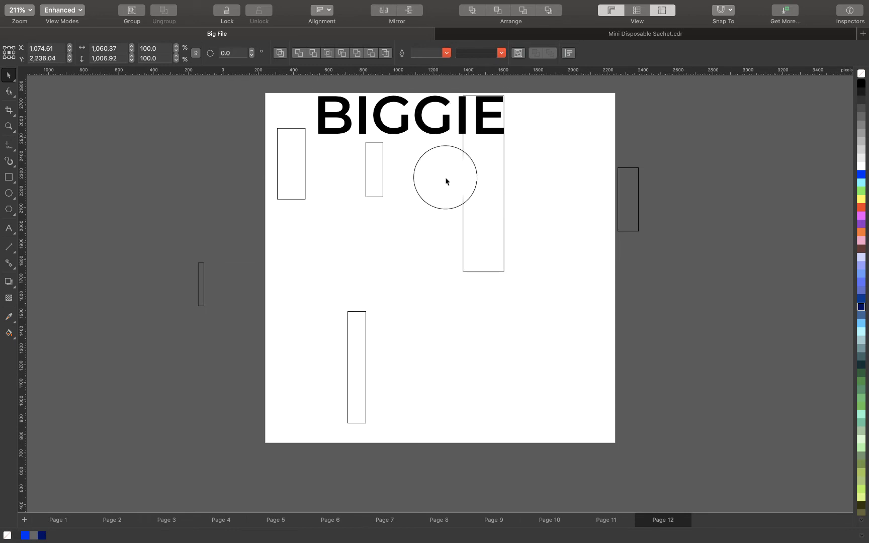
Move the largest rectangle to the lower right part of the page and select the BIGGIE text followed by this rectangle
drag(534, 289, 547, 308)
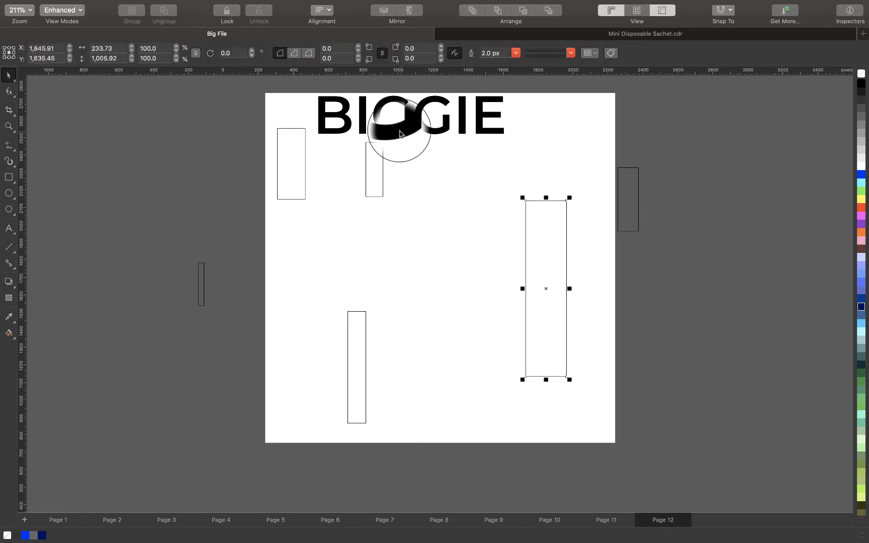
click(397, 133)
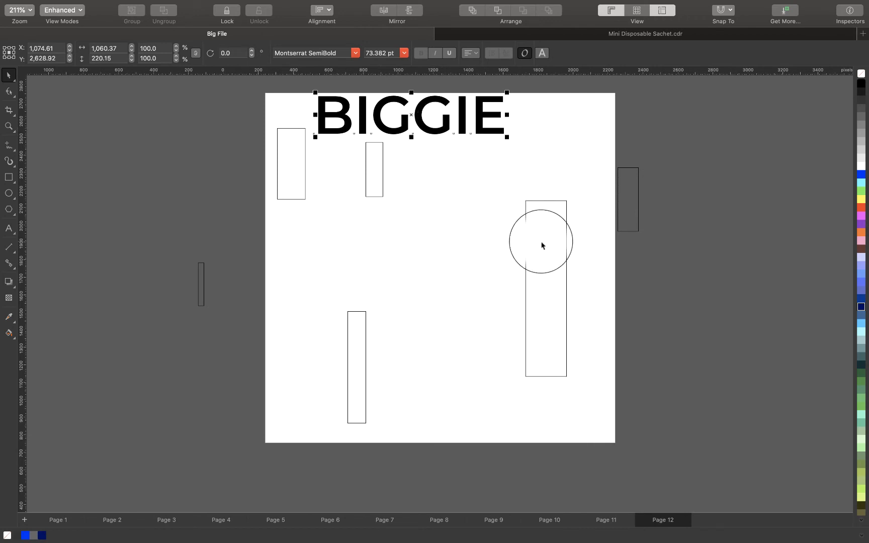
shift+click(542, 245)
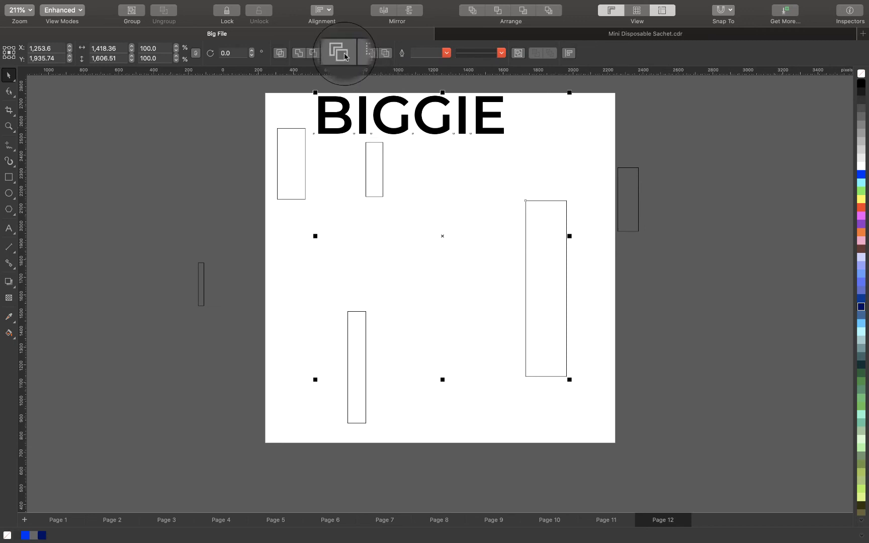
Align the BIGGIE text to the rectangle's right edge, center it vertically on the rectangle, and align it to the left edge
key(r)
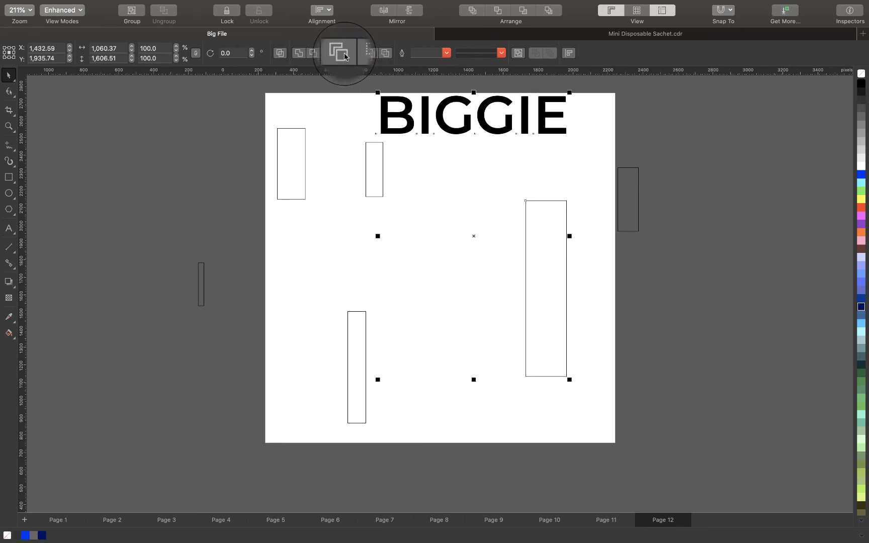
key(e)
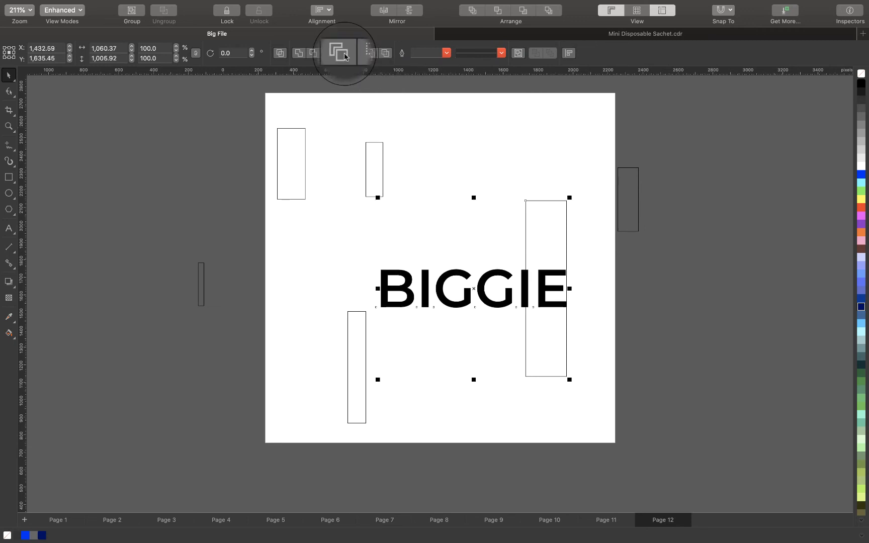
key(l)
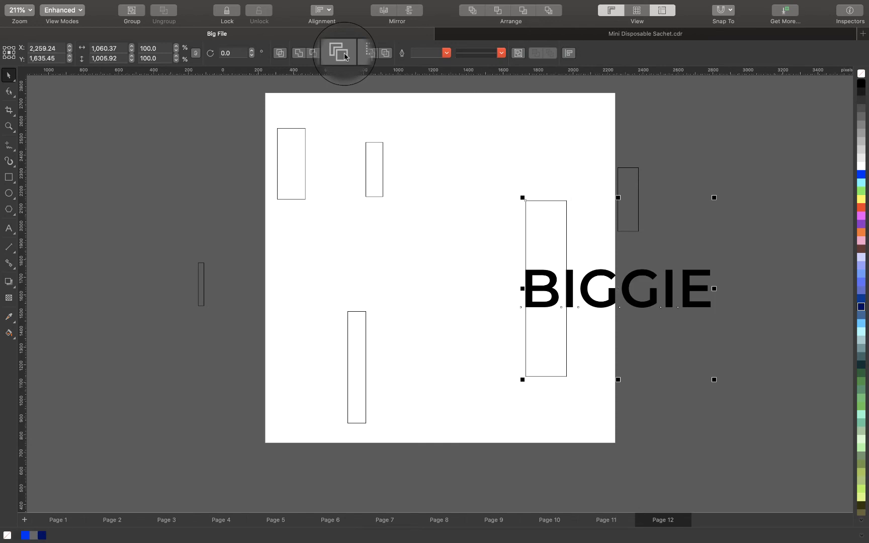
Move the largest rectangle up so that it extends beyond the page's top edge, beside the small upper rectangle
click(345, 56)
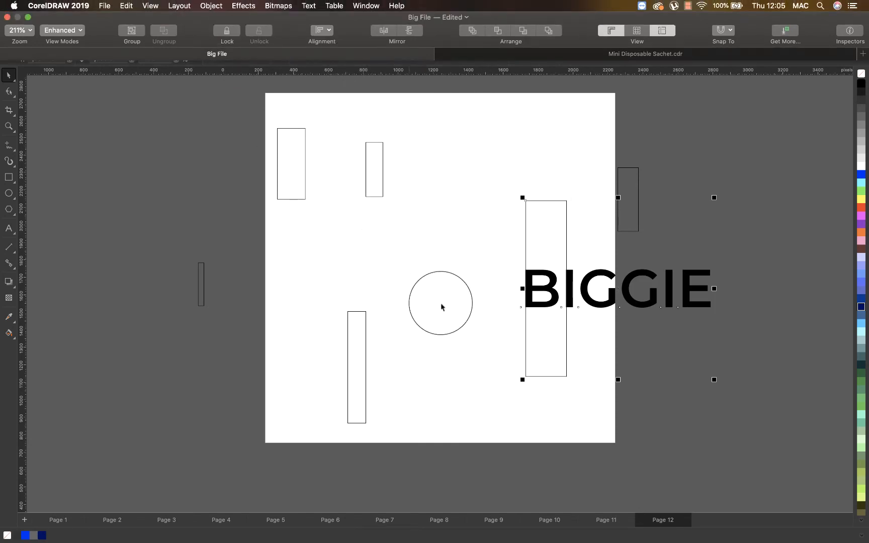
drag(536, 288, 419, 130)
drag(448, 192, 509, 206)
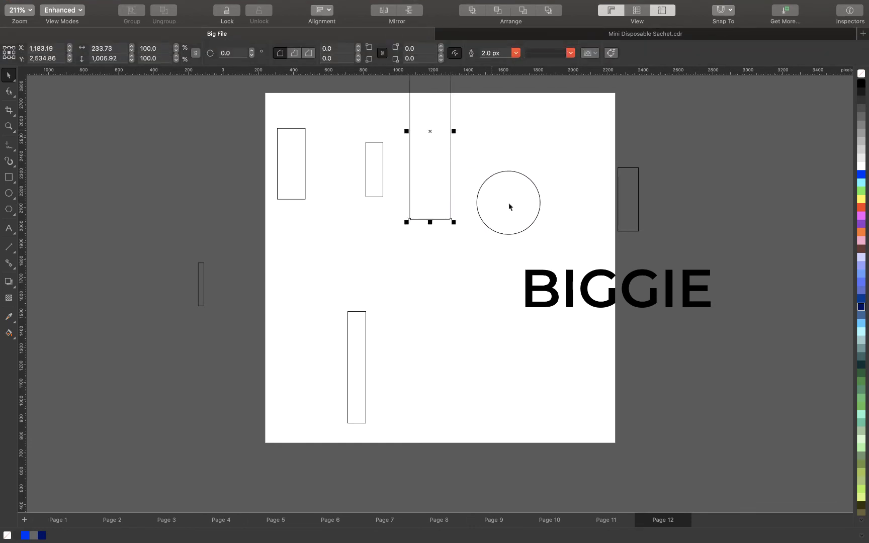
key(Delete)
Open the Align and Distribute inspector and make the inspector area visible
click(194, 6)
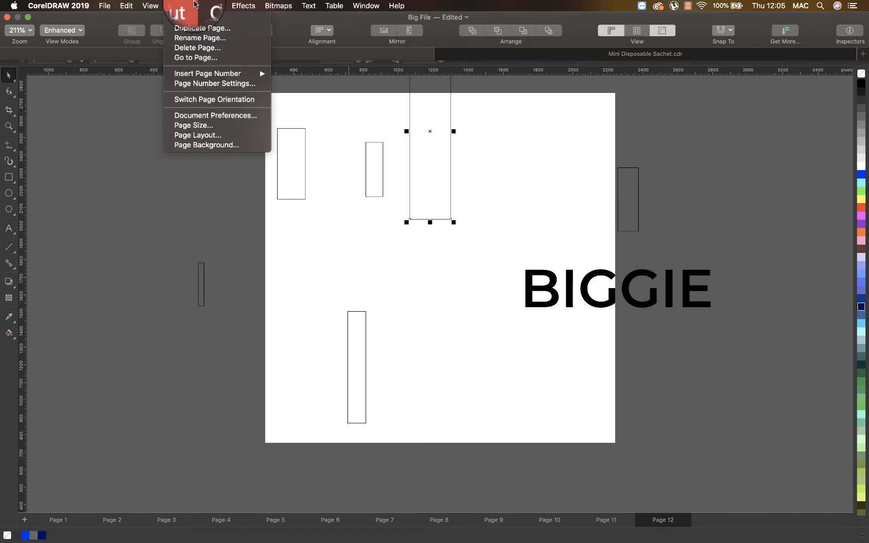
mouse_move(211, 6)
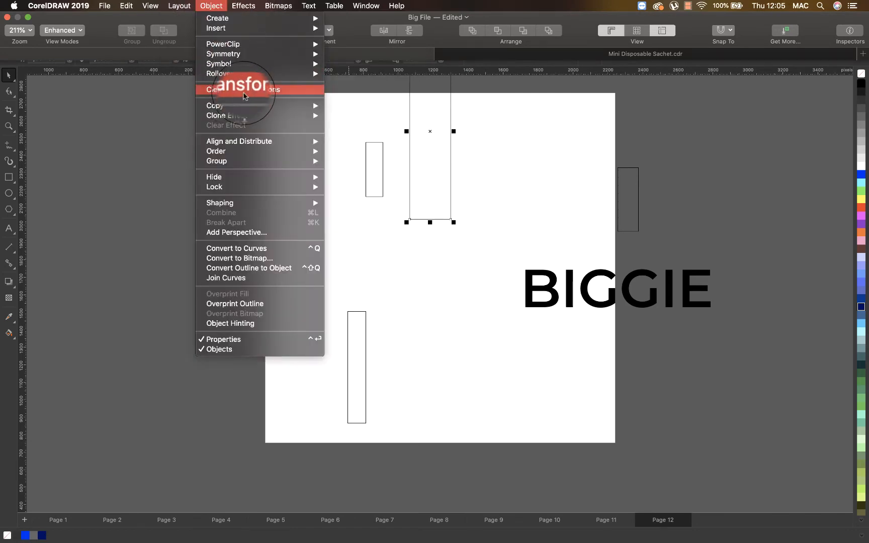
mouse_move(284, 145)
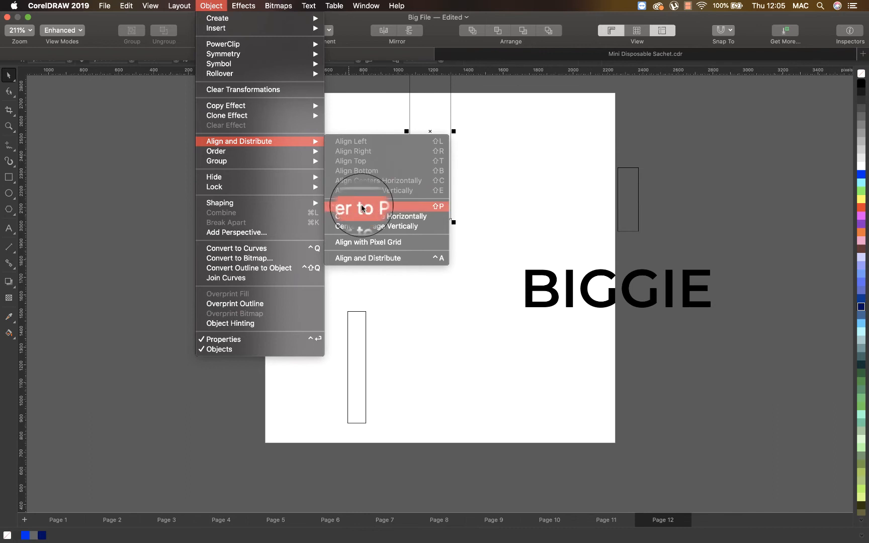
click(393, 258)
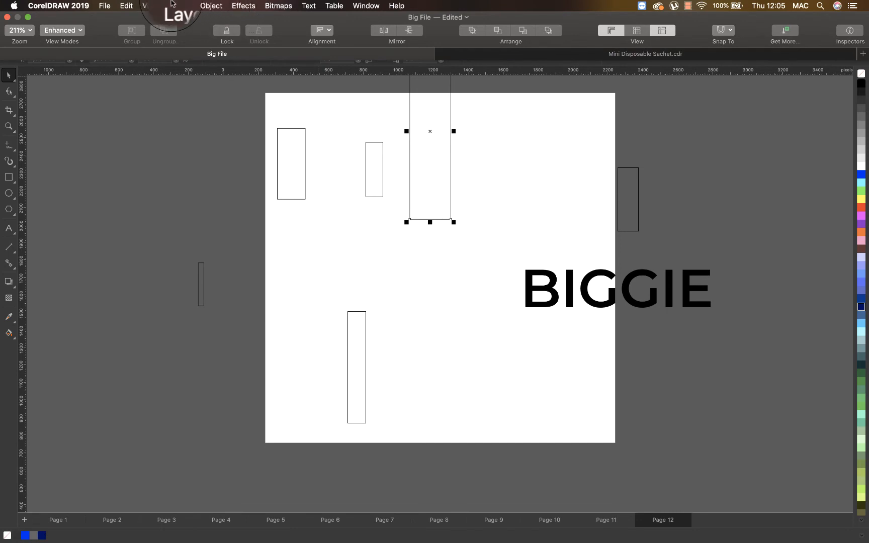
click(157, 3)
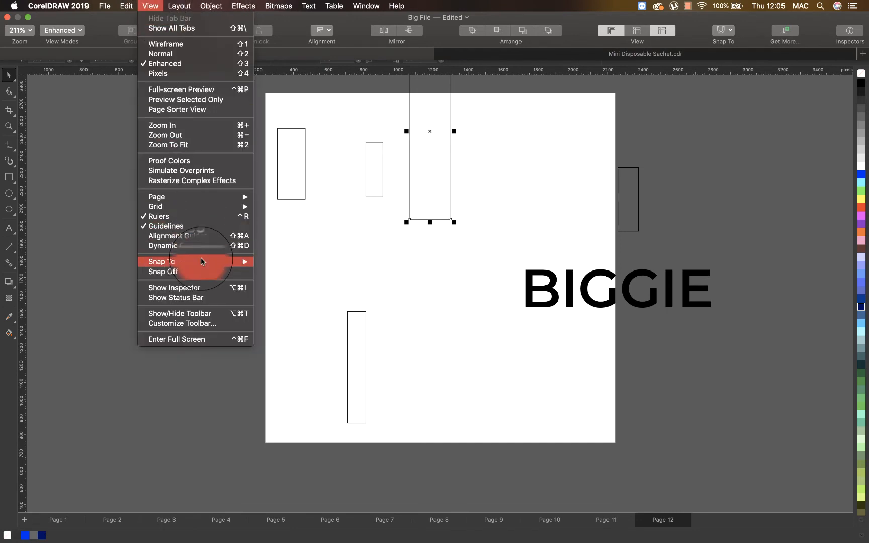
click(193, 296)
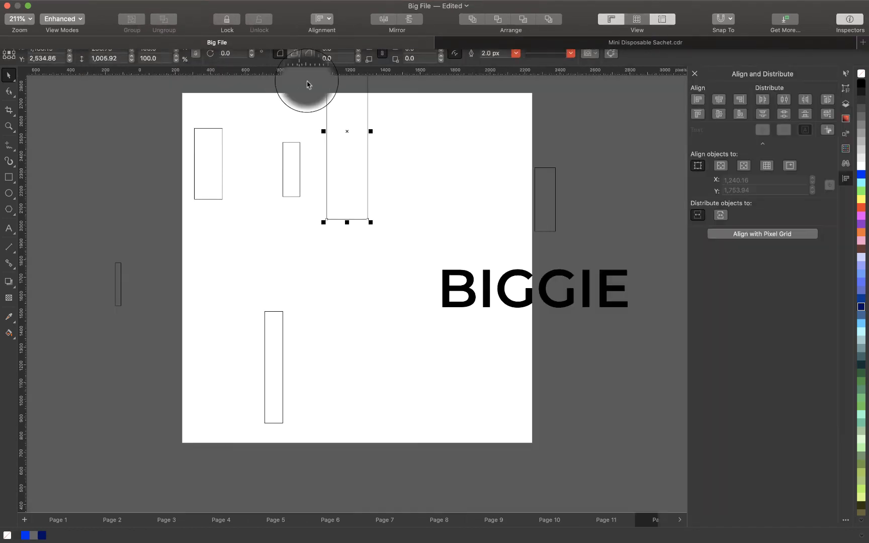
Move the largest rectangle to the middle of the page and space all rectangles and the BIGGIE text equally in the horizontal direction
drag(351, 147, 361, 278)
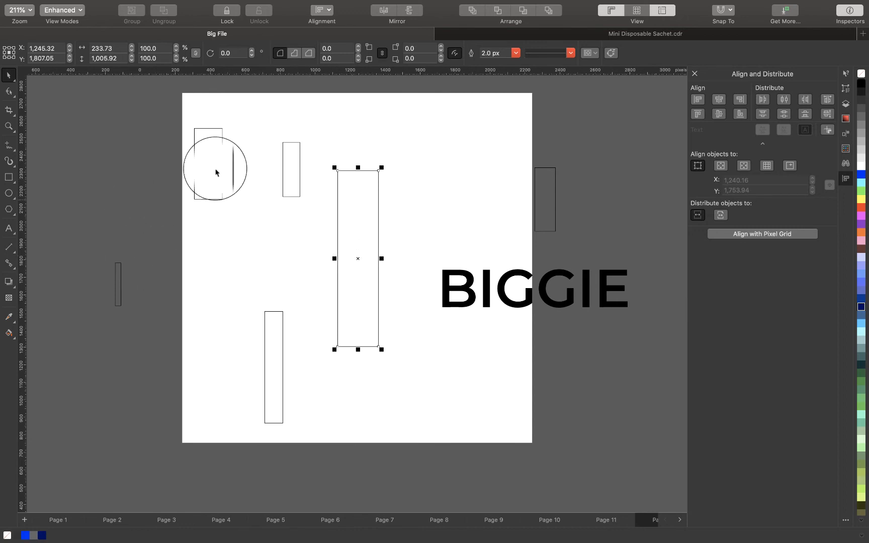
drag(70, 97, 640, 461)
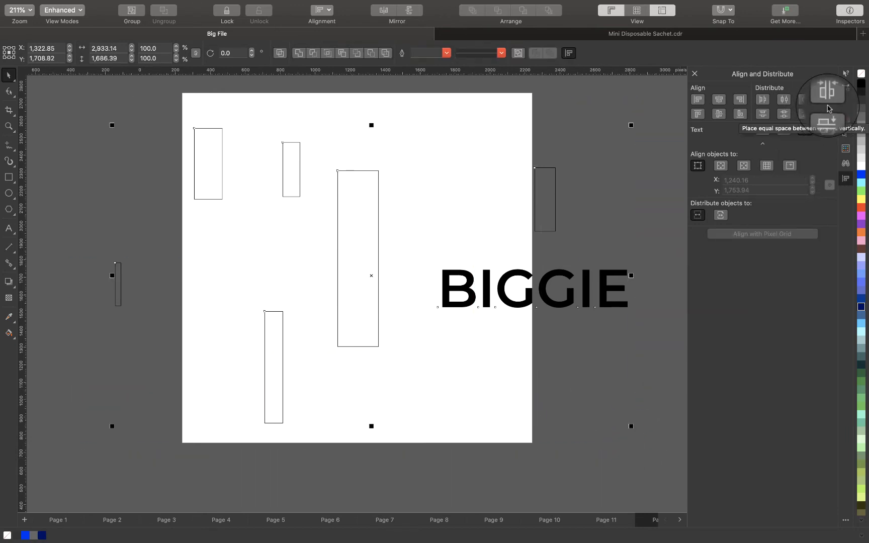
click(827, 102)
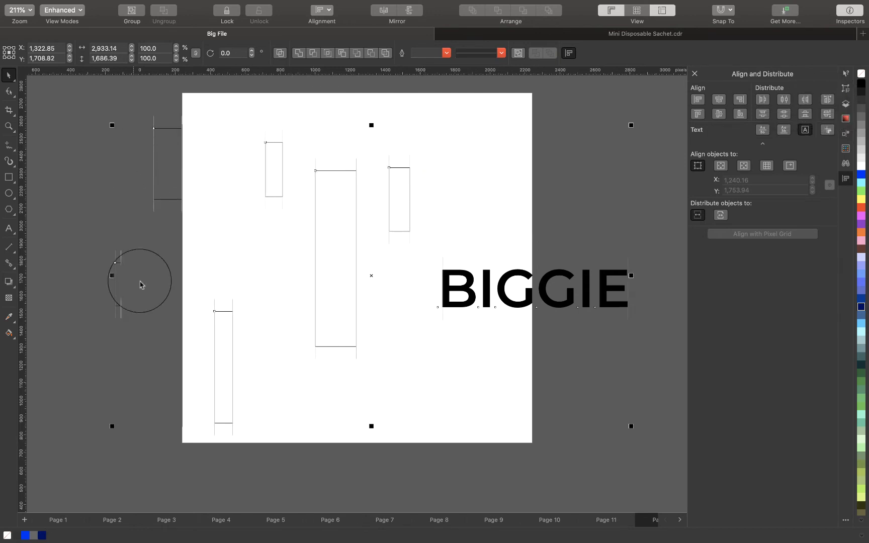
drag(279, 407, 443, 160)
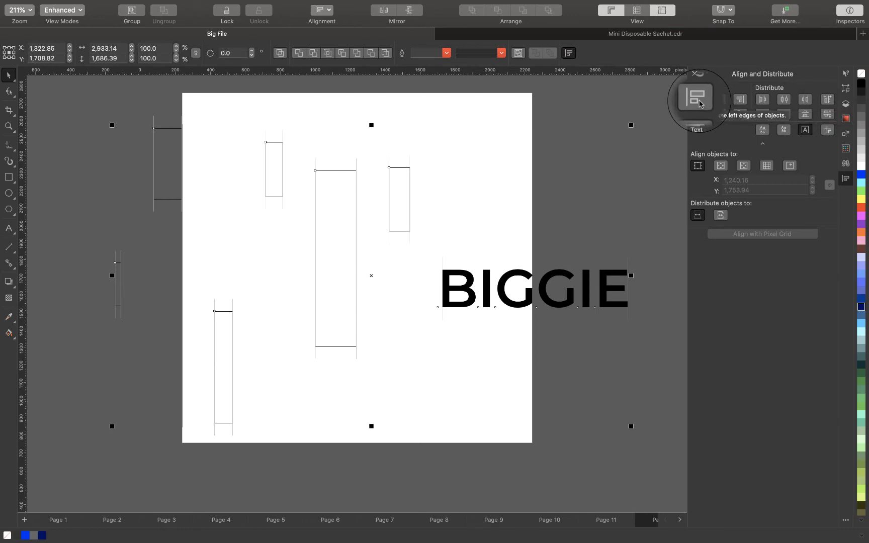
Align all rectangles with the BIGGIE text by left edges, centers, right edges and bottom edges, finishing with top and left edges
click(699, 104)
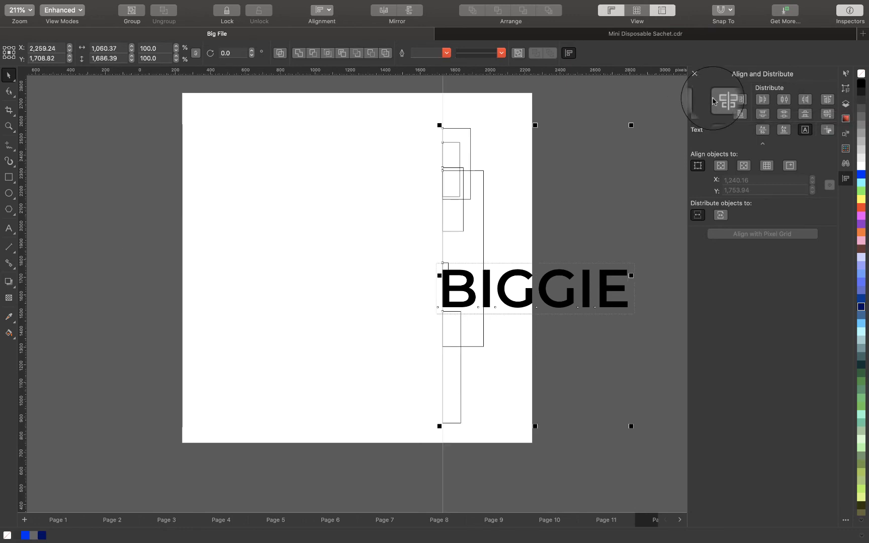
click(720, 99)
click(739, 100)
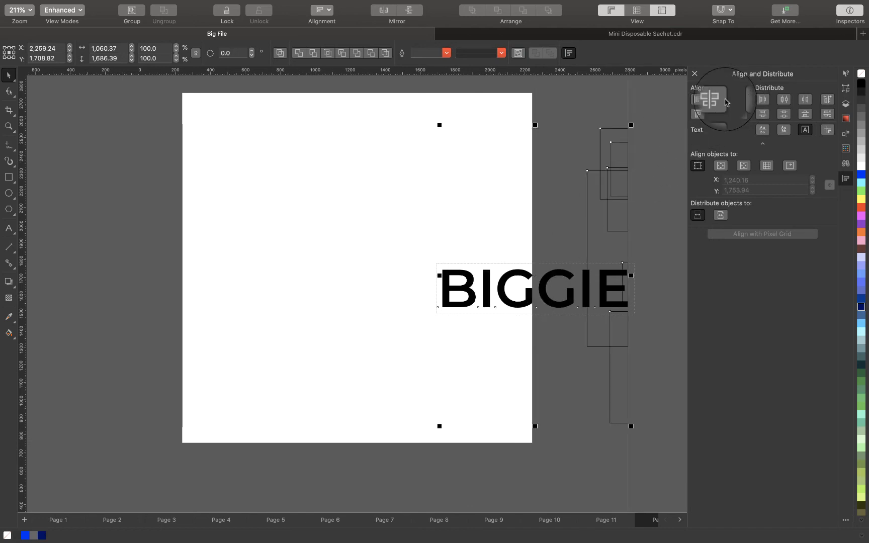
click(740, 114)
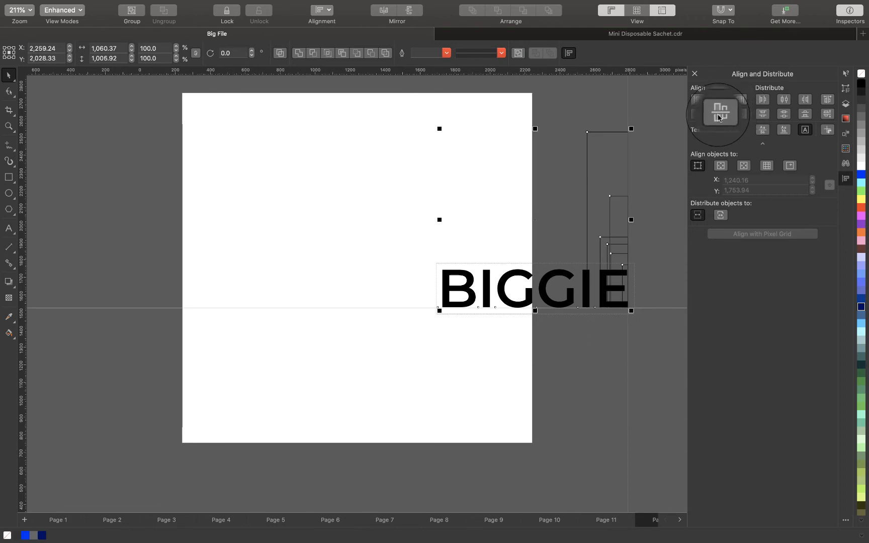
click(698, 115)
click(698, 114)
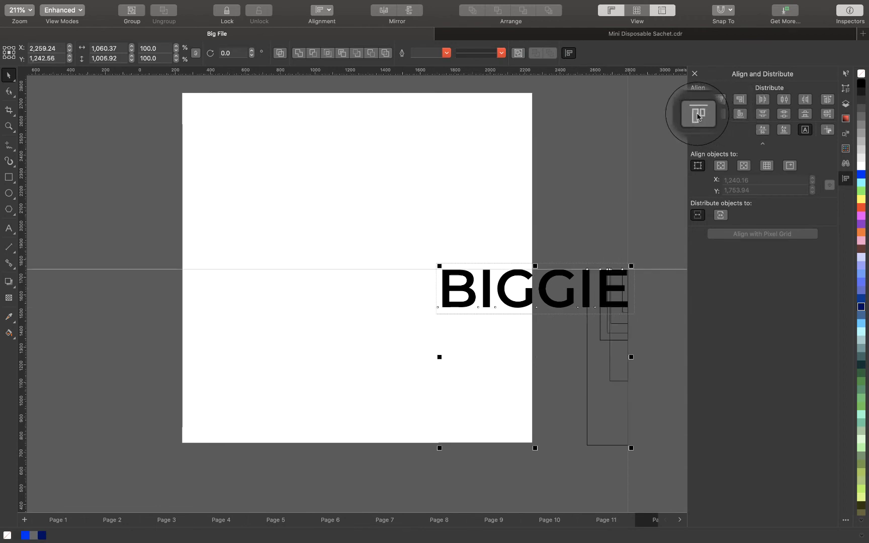
click(698, 99)
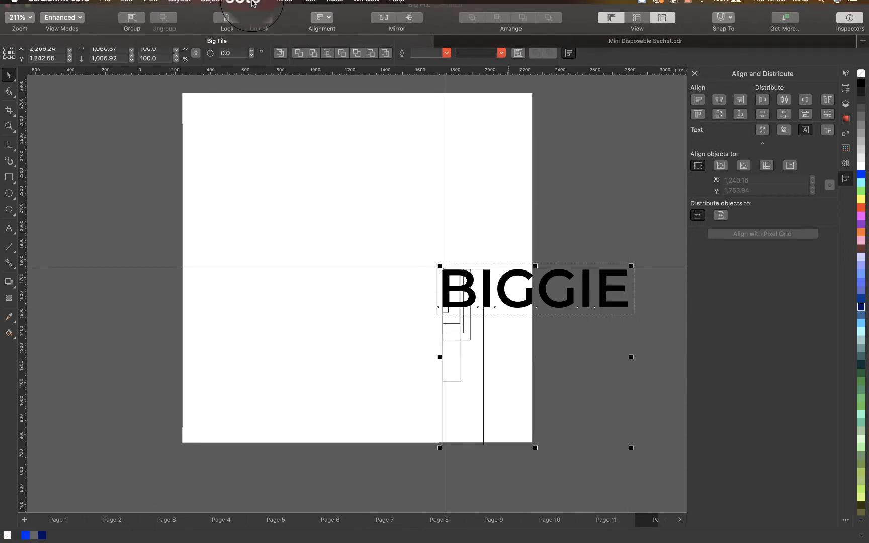
Delete all the rectangles together with the BIGGIE text from the page
click(243, 6)
mouse_move(218, 7)
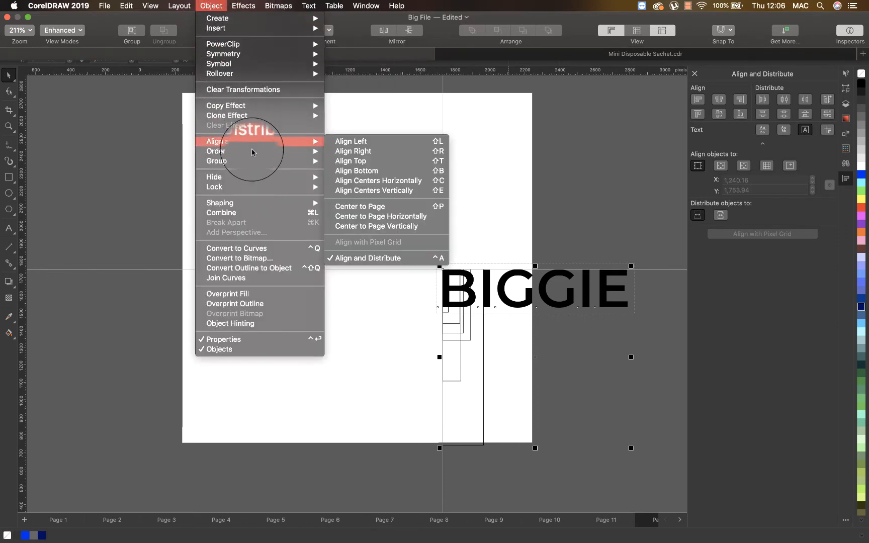
mouse_move(257, 156)
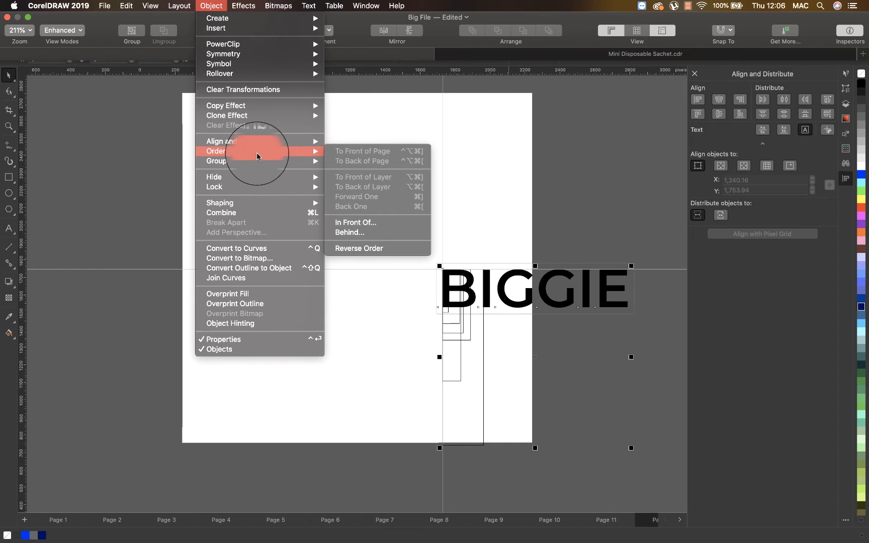
click(405, 248)
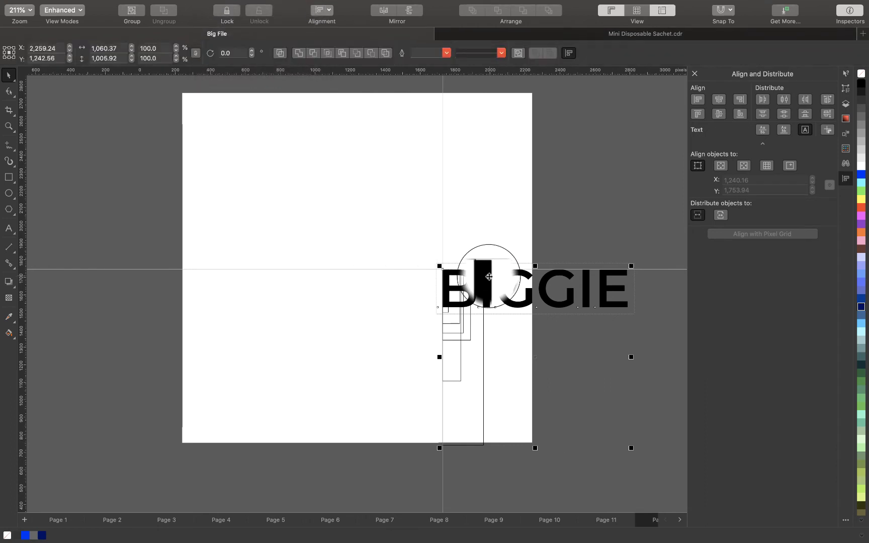
key(Delete)
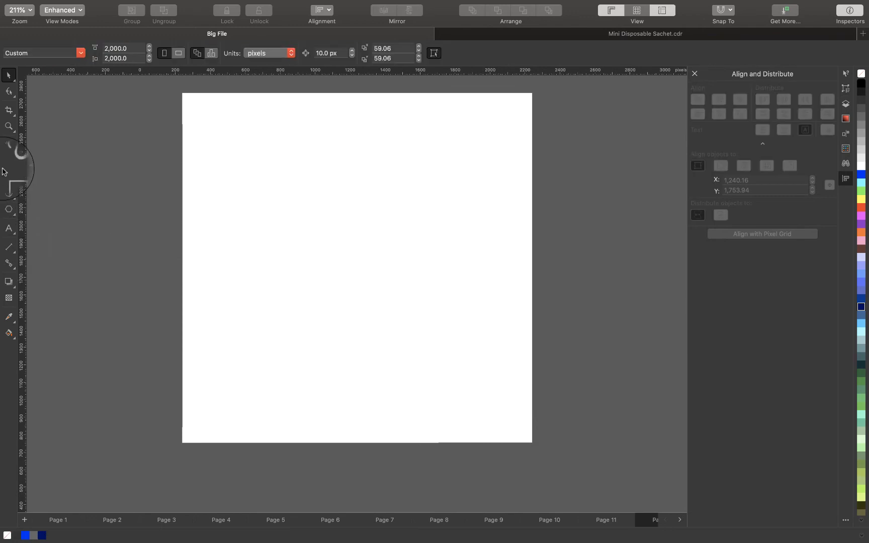
Add a page-sized rectangle and draw a blue-filled square of about 618 by 612 px in the page's upper-left area
double_click(8, 180)
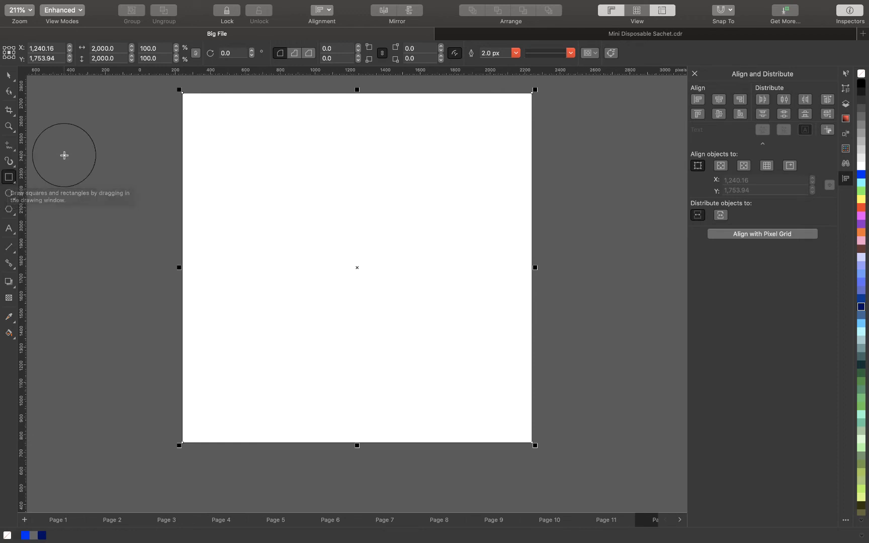
mouse_move(240, 136)
mouse_down()
mouse_move(357, 252)
mouse_move(349, 243)
mouse_up()
click(862, 174)
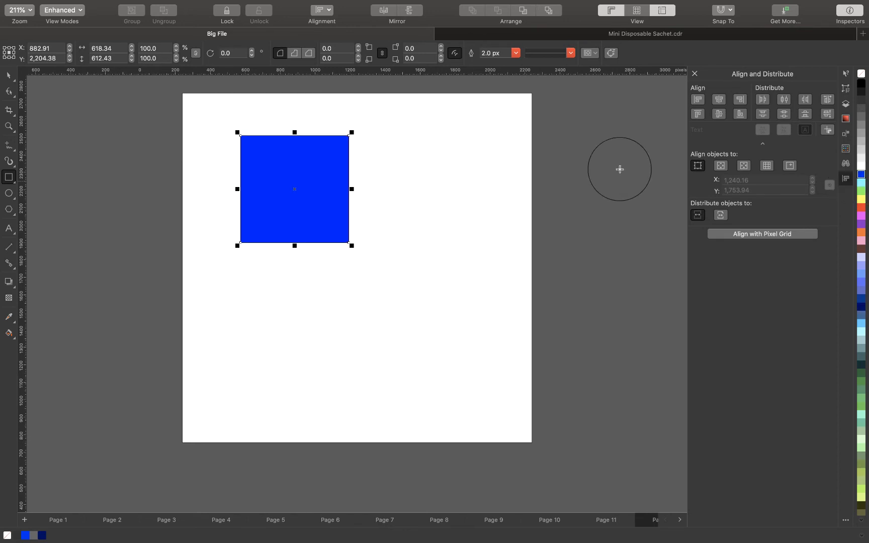
Draw a yellow-filled ellipse of about 533 by 580 px overlapping the blue square's lower-right corner
click(9, 193)
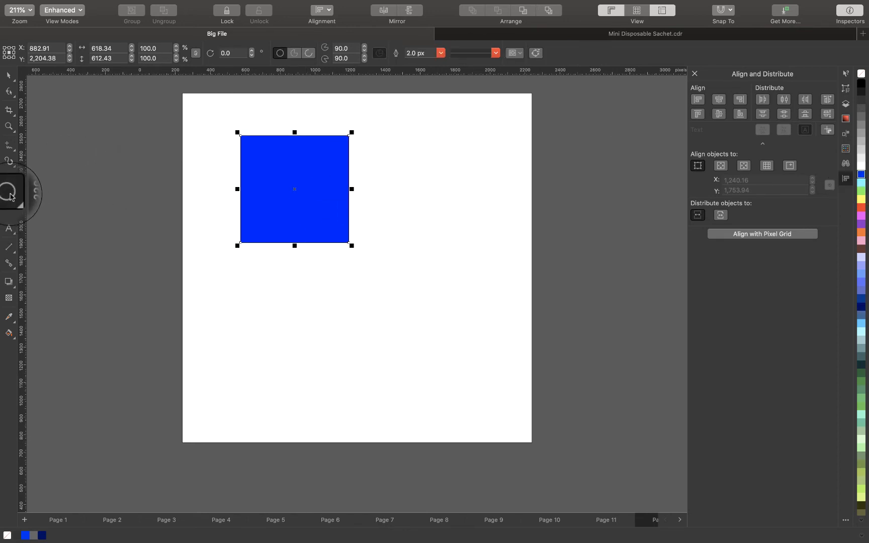
drag(308, 200, 404, 304)
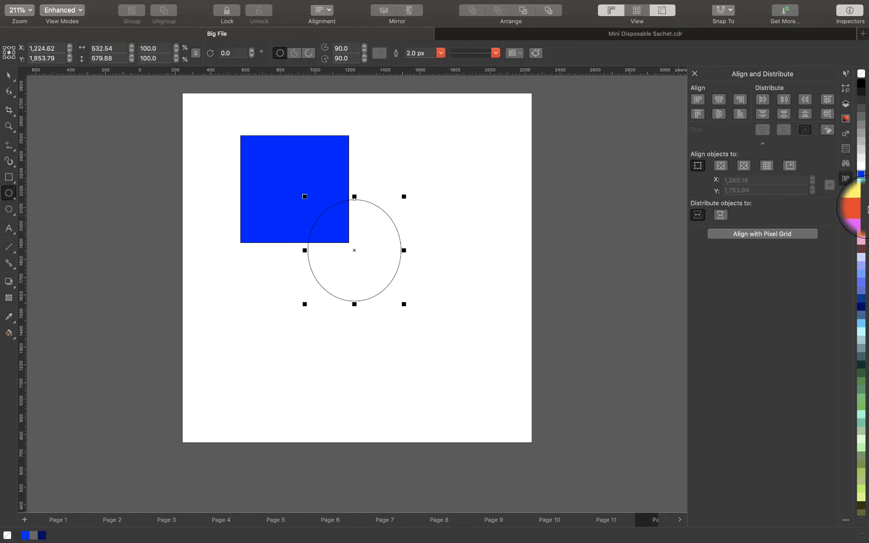
click(862, 199)
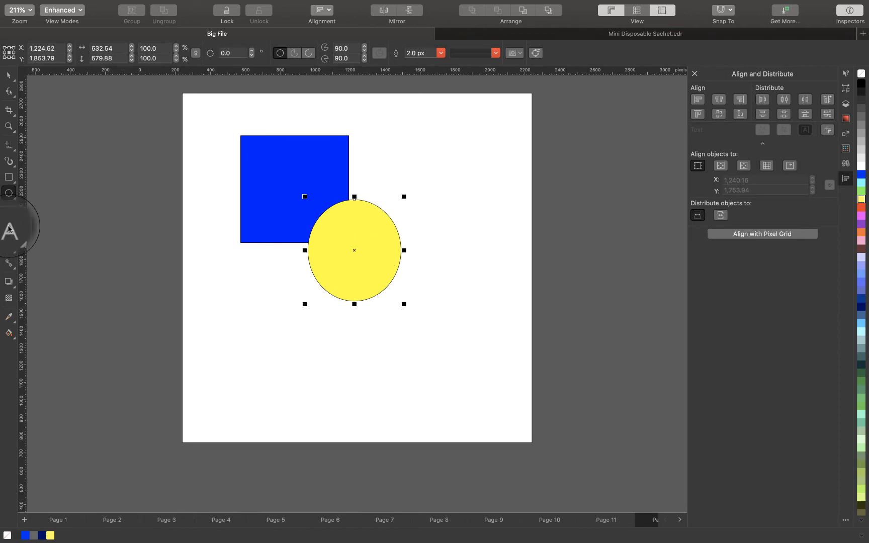
Add the artistic text "btyjbfjyu", enlarge it to about 72 pt and place it across the square and the ellipse
click(8, 229)
click(292, 227)
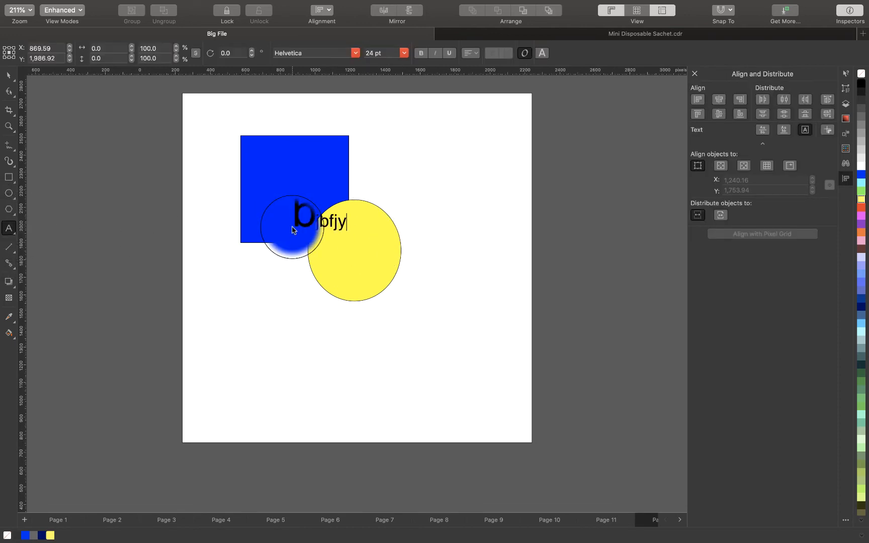
key(Escape)
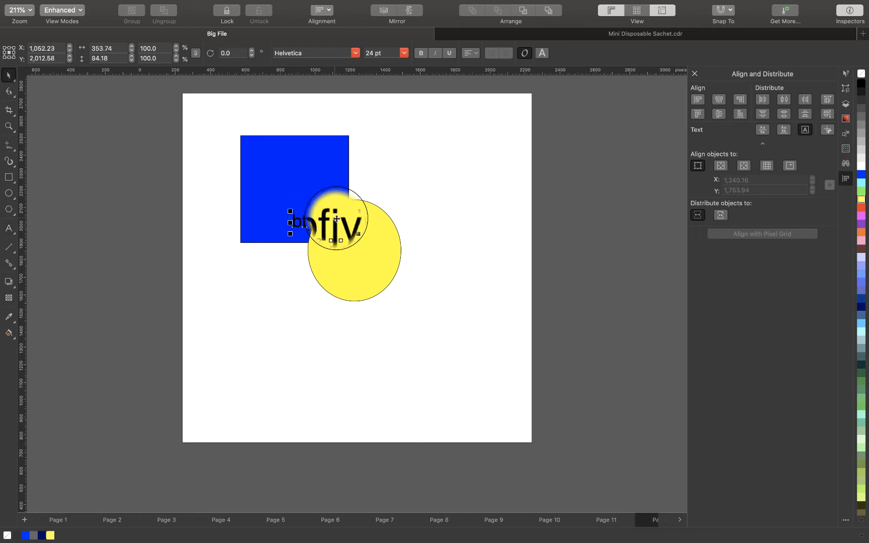
drag(336, 219, 501, 297)
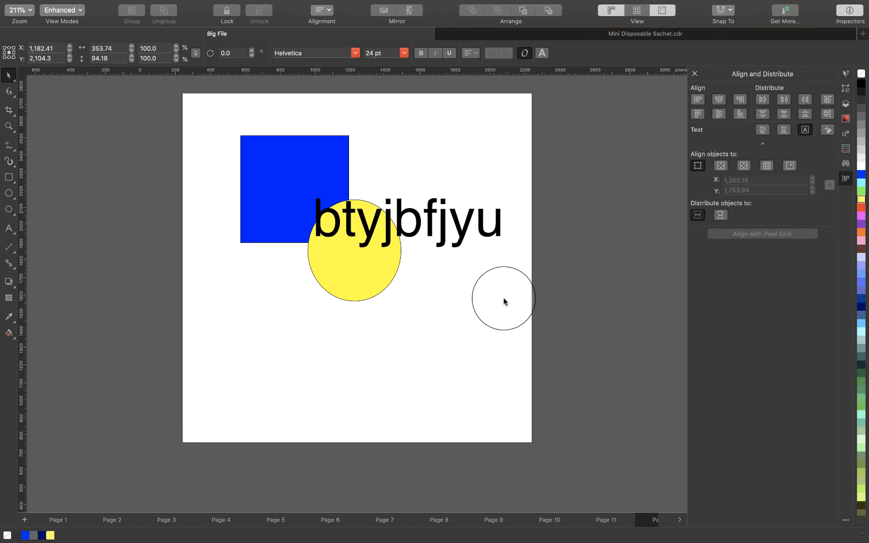
drag(408, 223, 370, 216)
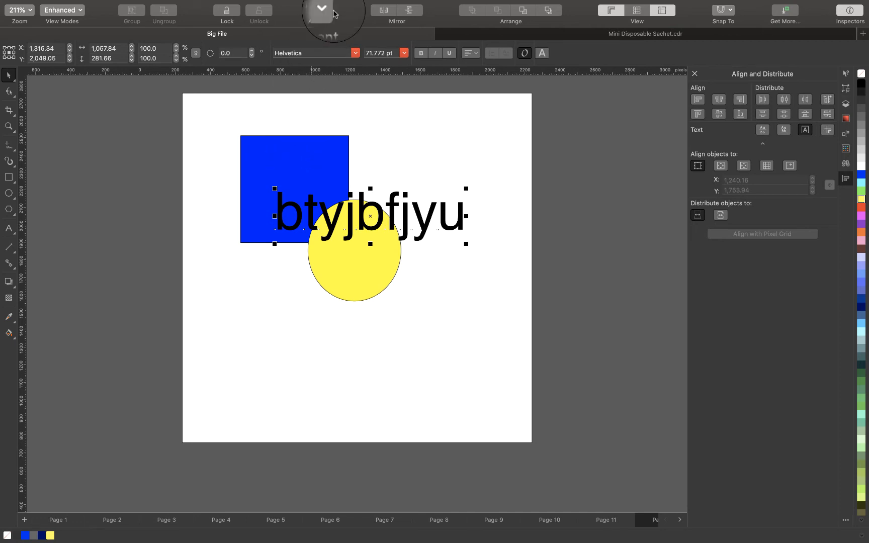
mouse_move(287, 4)
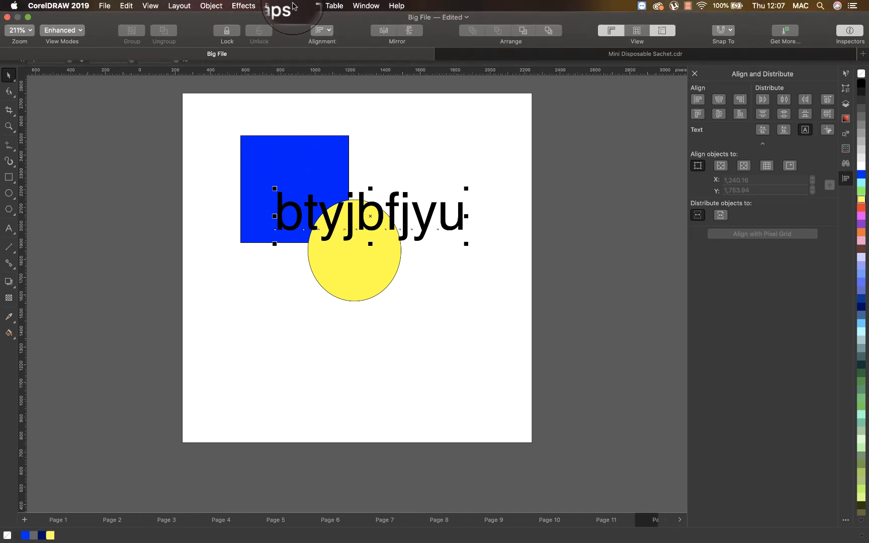
Change the document palette's Yellow swatch to orange #E6850E and fill the square with it
click(324, 159)
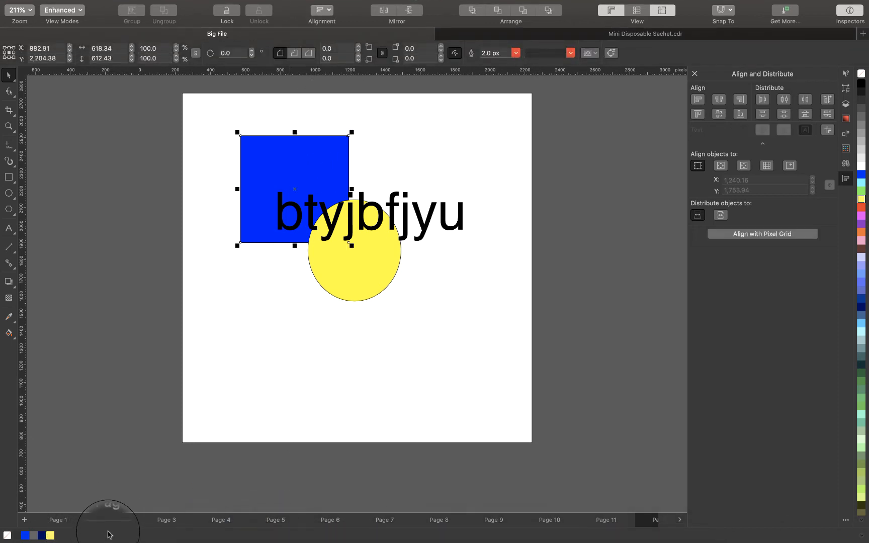
right_click(50, 535)
click(65, 485)
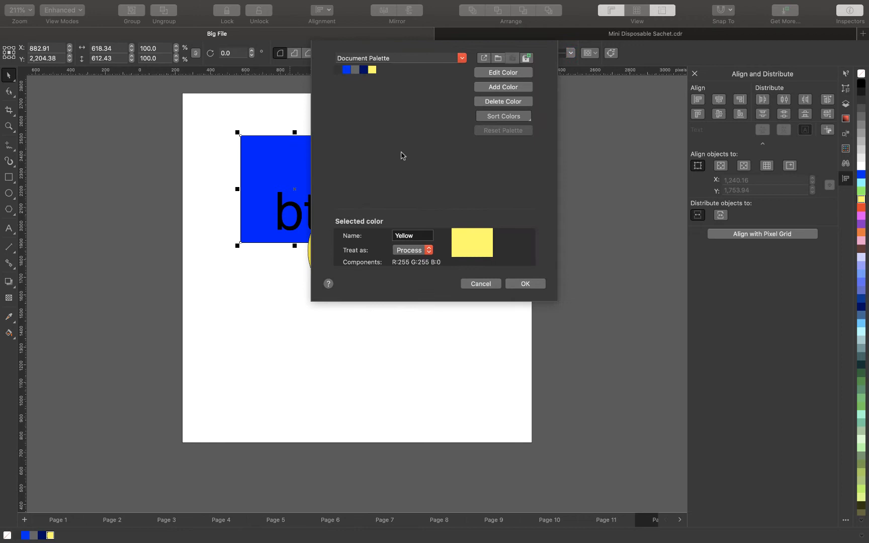
click(498, 75)
click(305, 56)
click(407, 102)
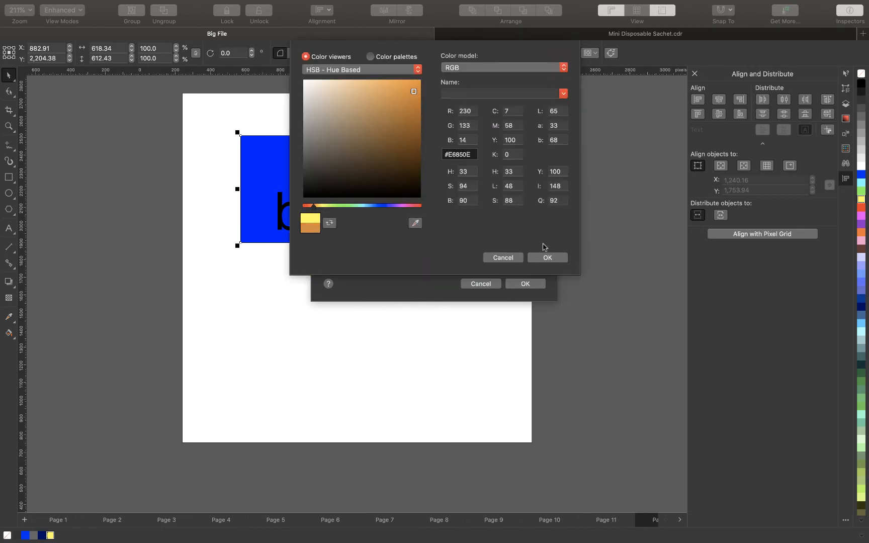
click(548, 258)
click(525, 284)
click(50, 536)
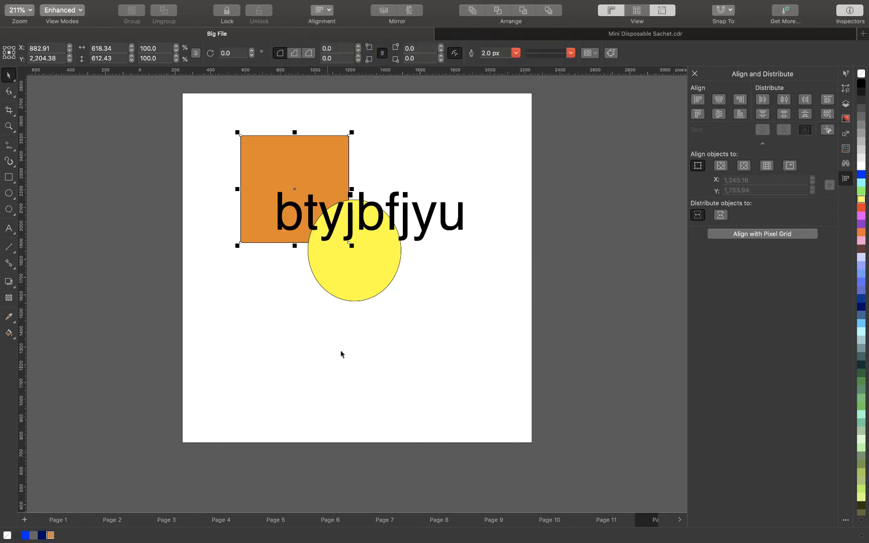
Fill the ellipse with dark navy and the text with gray, with the text moved left to overlap both shapes
click(349, 289)
click(41, 535)
click(336, 221)
click(33, 535)
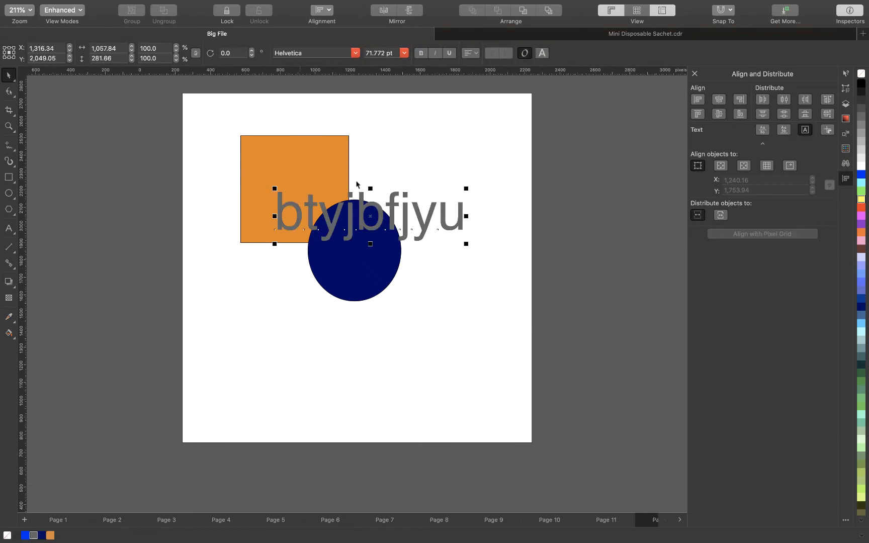
drag(354, 214, 274, 237)
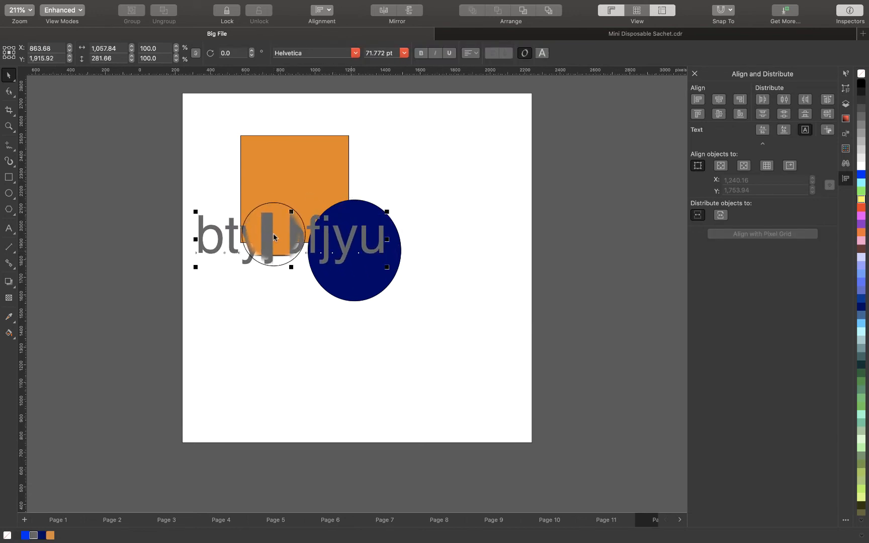
Review the Order commands, send the btyjbfjyu text behind the square and ellipse, and bring it back to the front
mouse_move(279, 2)
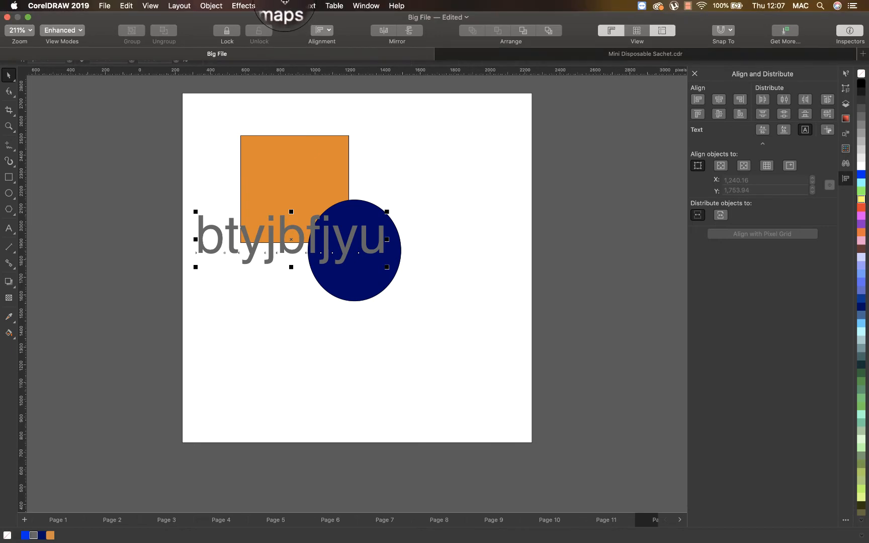
click(210, 5)
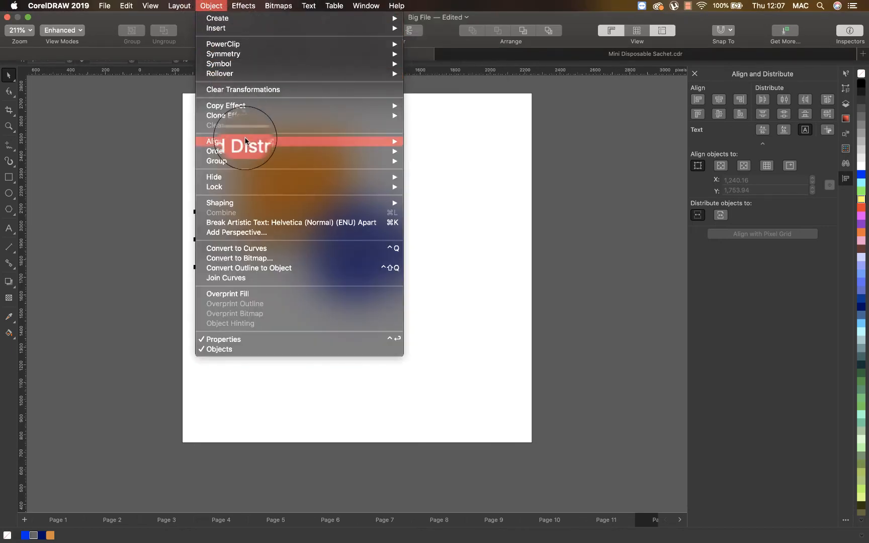
mouse_move(378, 142)
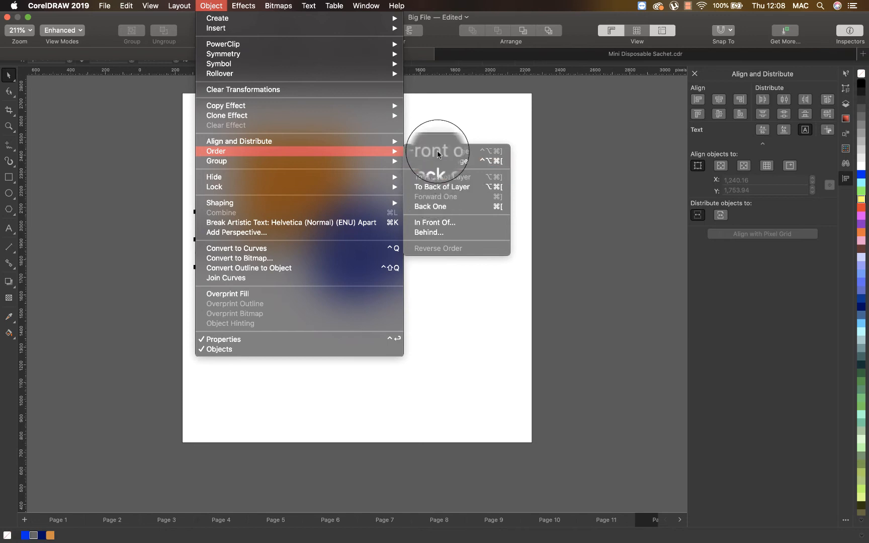
click(453, 312)
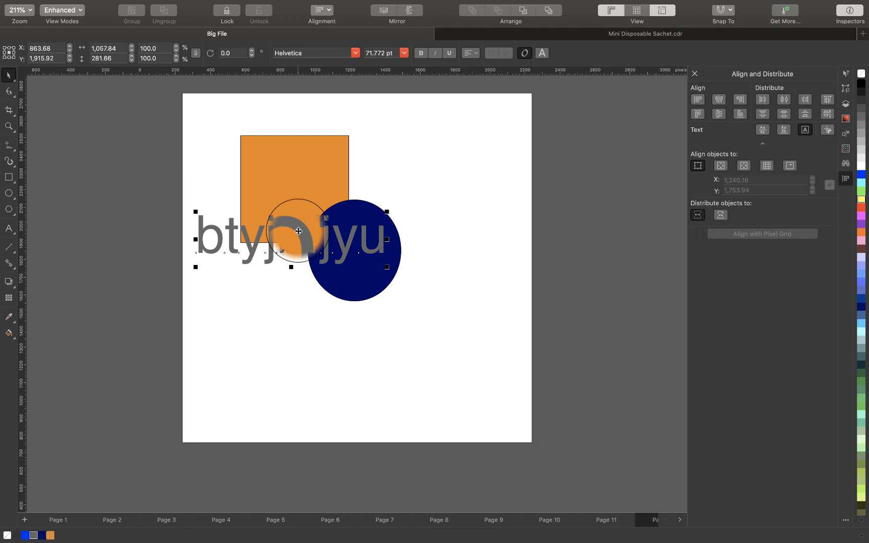
click(548, 14)
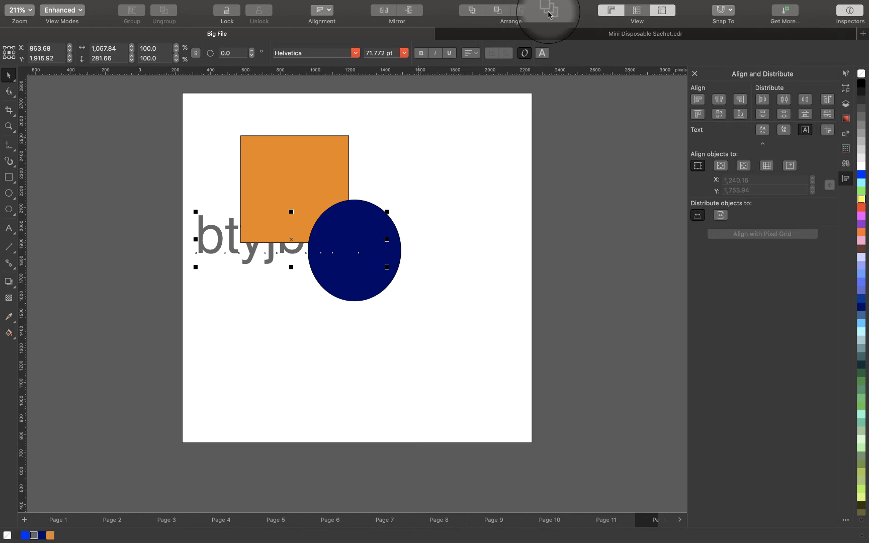
click(549, 14)
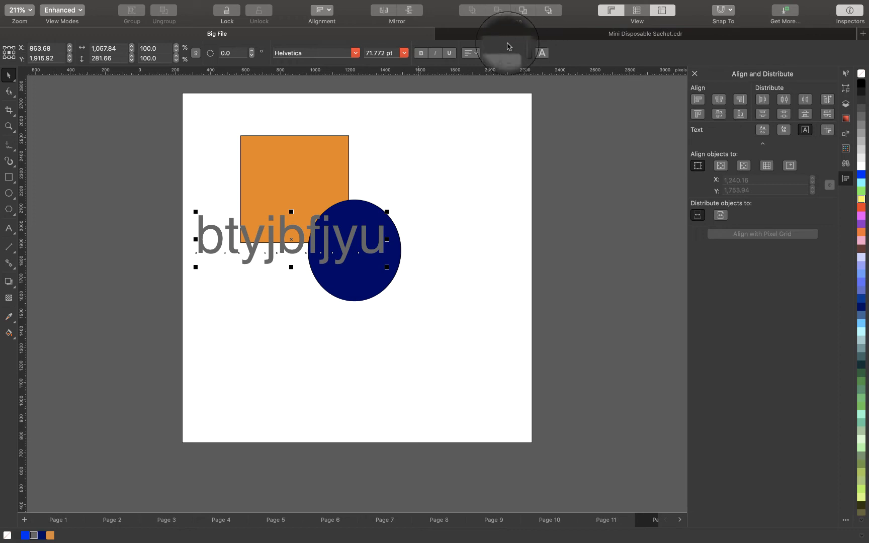
Send the text one level back behind the blue circle and bring it one level forward again
click(523, 13)
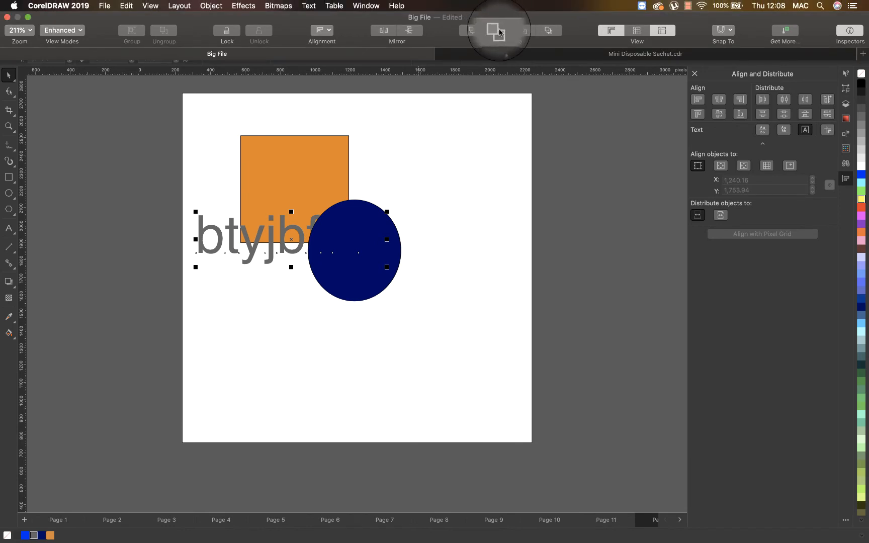
click(500, 31)
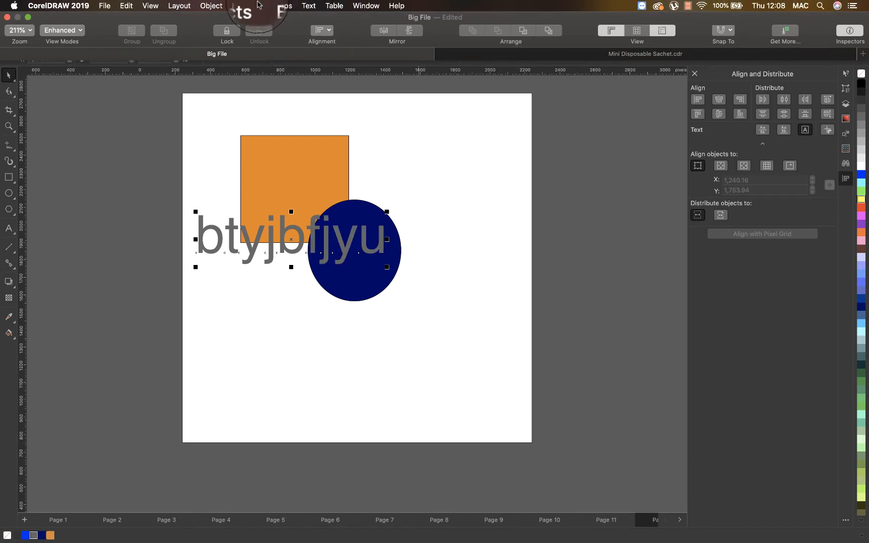
click(211, 6)
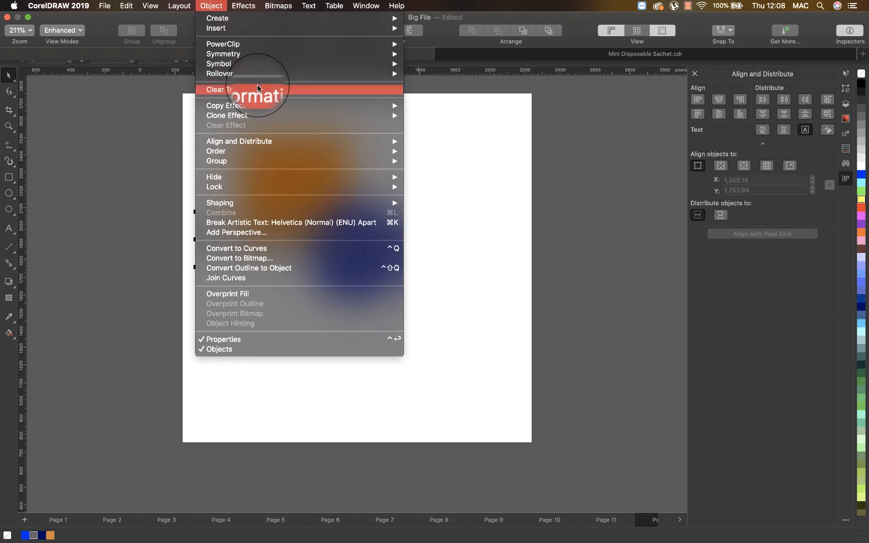
mouse_move(262, 63)
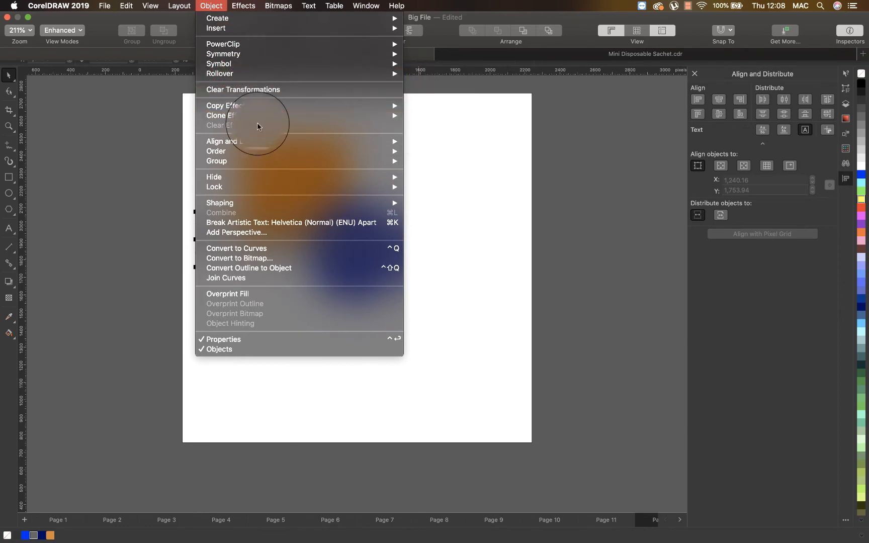
mouse_move(272, 142)
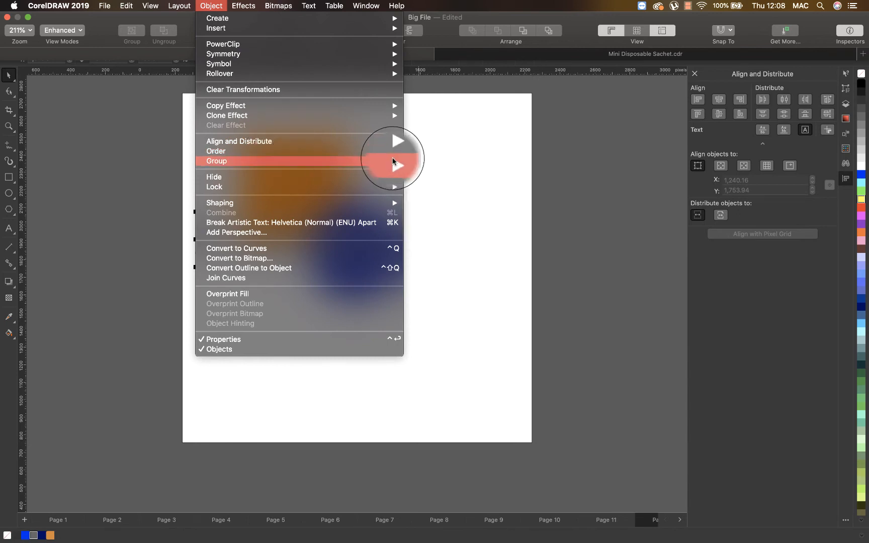
click(471, 258)
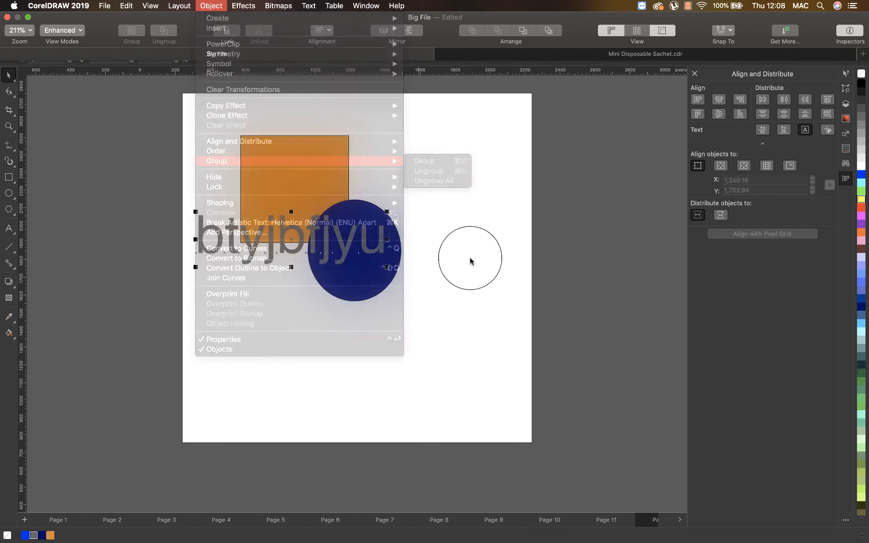
Move the orange square slightly to the left and group it with the blue circle and the text
drag(150, 105, 465, 361)
click(471, 239)
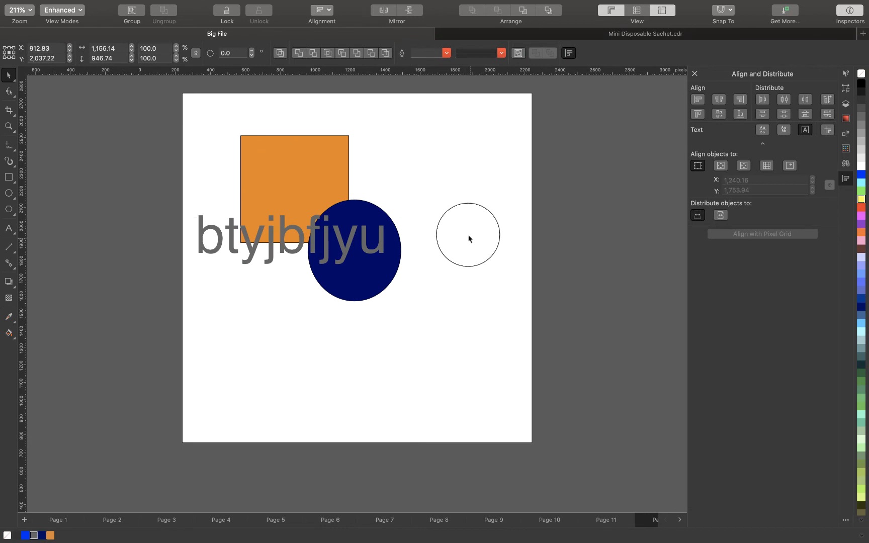
drag(290, 169, 262, 174)
drag(152, 100, 503, 347)
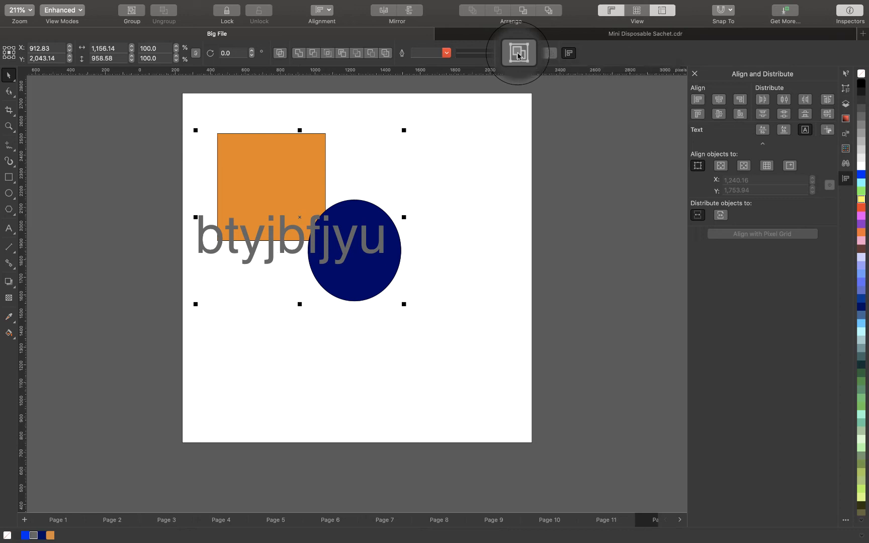
click(519, 53)
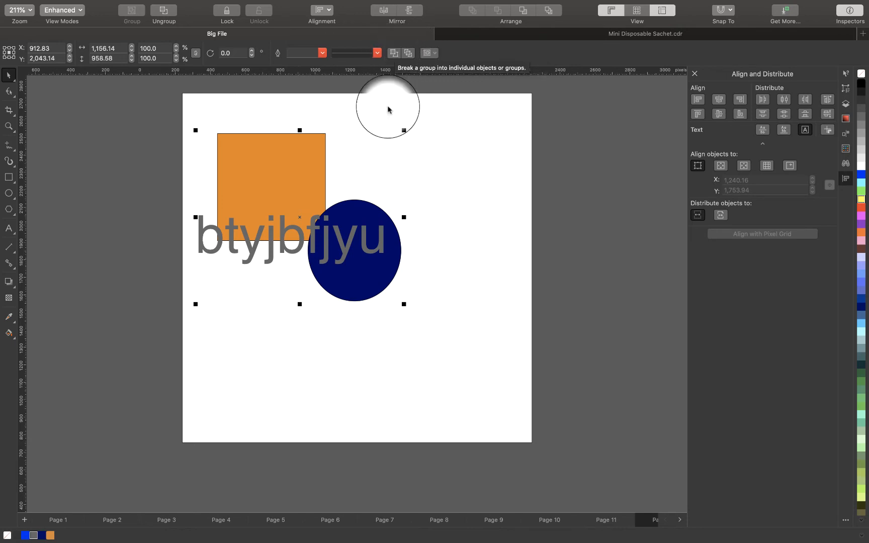
Ungroup the group made of the orange square, the blue circle and the text
click(424, 164)
click(312, 196)
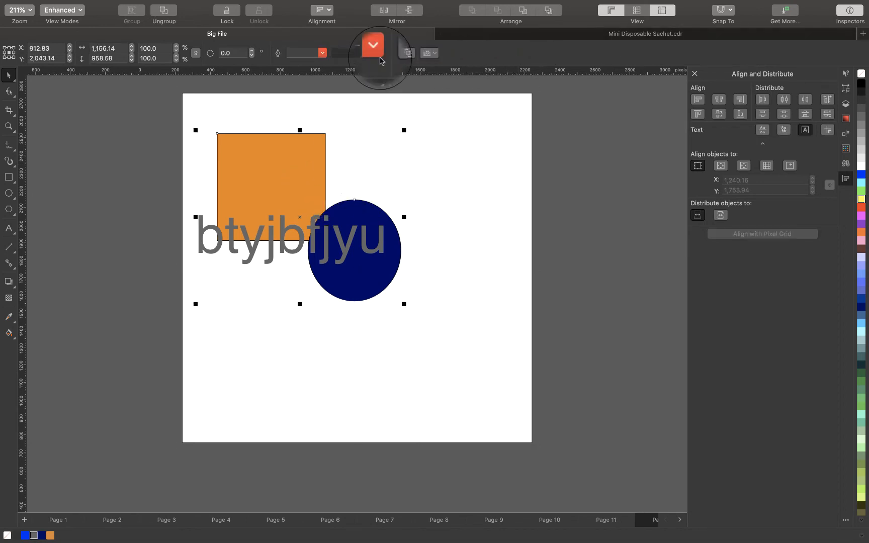
click(393, 53)
click(406, 157)
Group the blue circle with the orange square, and group that pair with the text into a nested group
drag(361, 183, 323, 202)
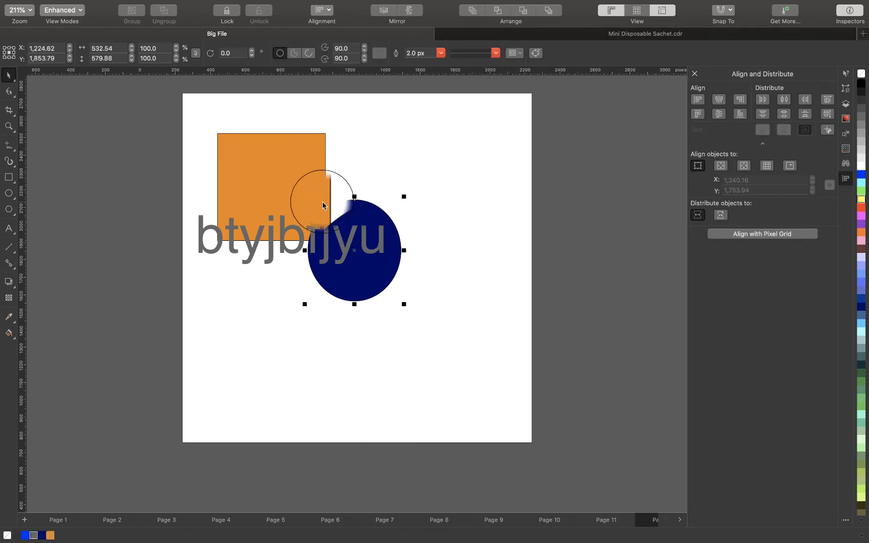
shift+click(299, 185)
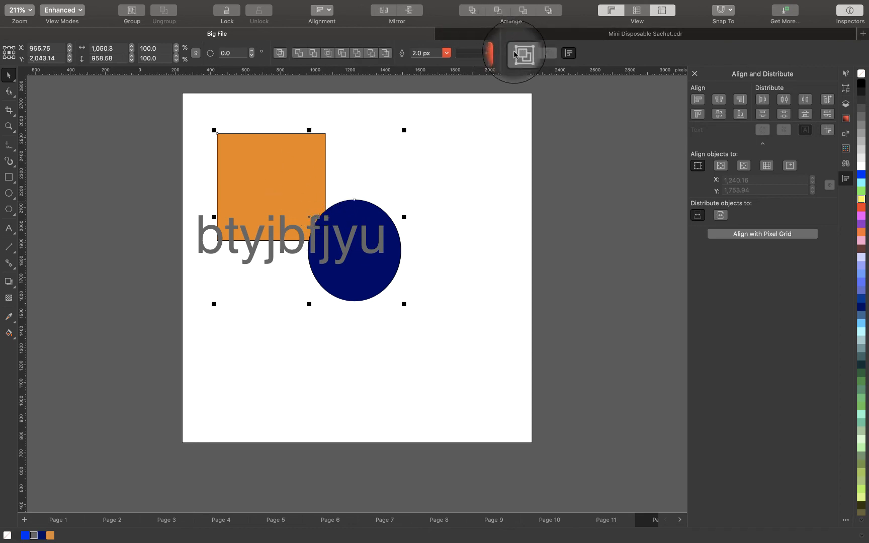
key(super+g)
drag(373, 282, 454, 374)
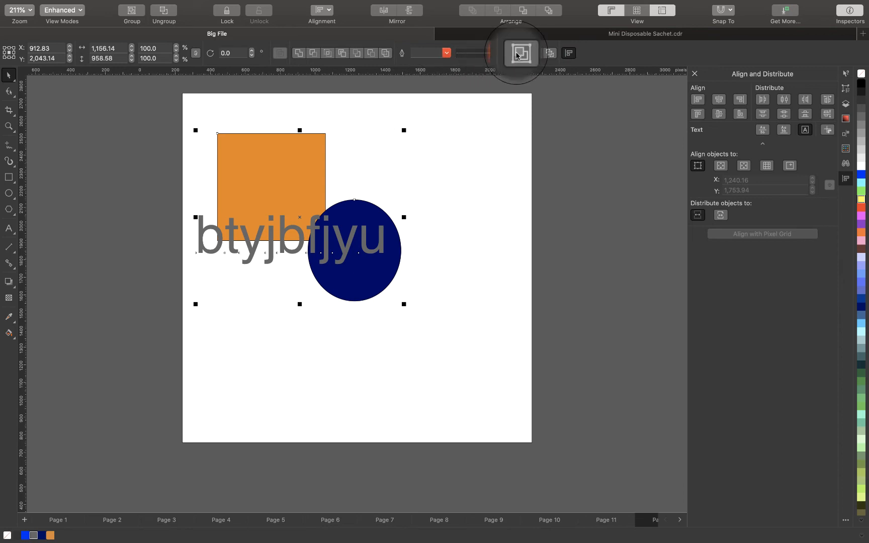
click(518, 55)
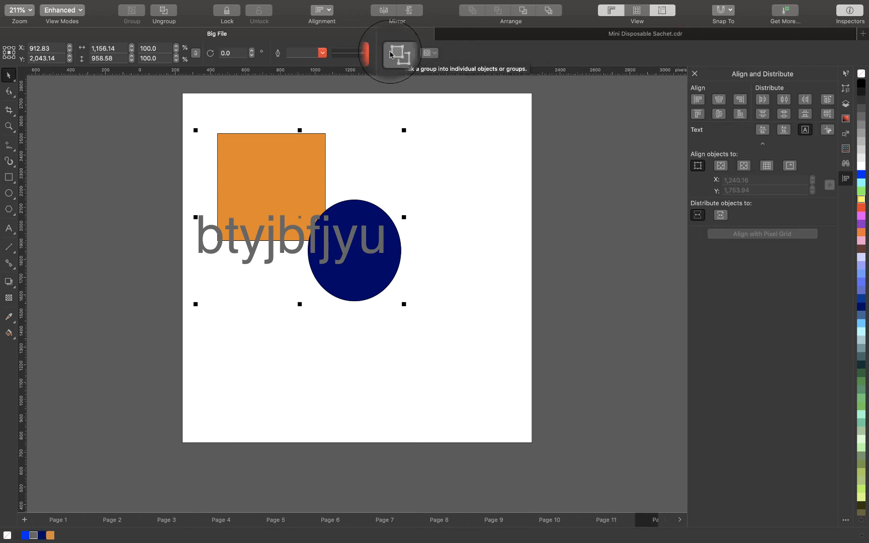
Ungroup the nested group by one level, and move the text and the square-and-circle group separately
click(391, 55)
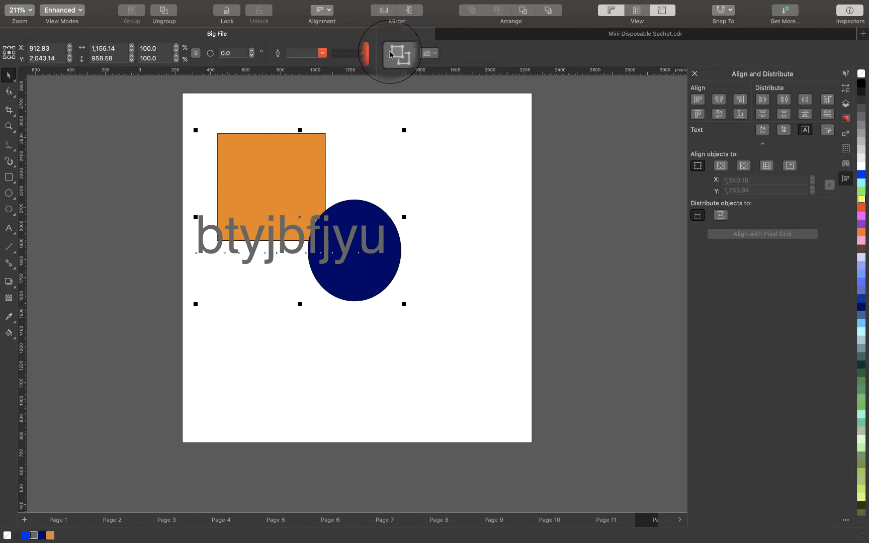
click(425, 178)
click(336, 233)
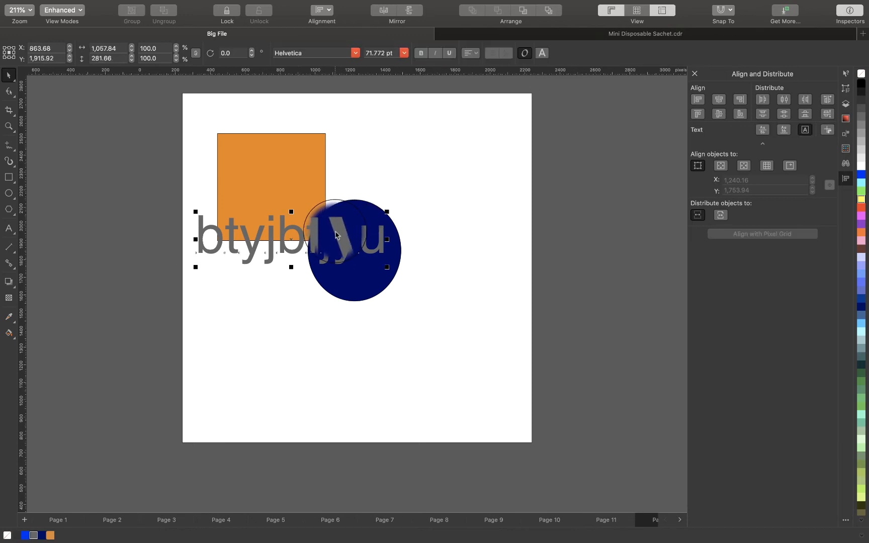
drag(336, 233, 323, 294)
drag(300, 203, 339, 206)
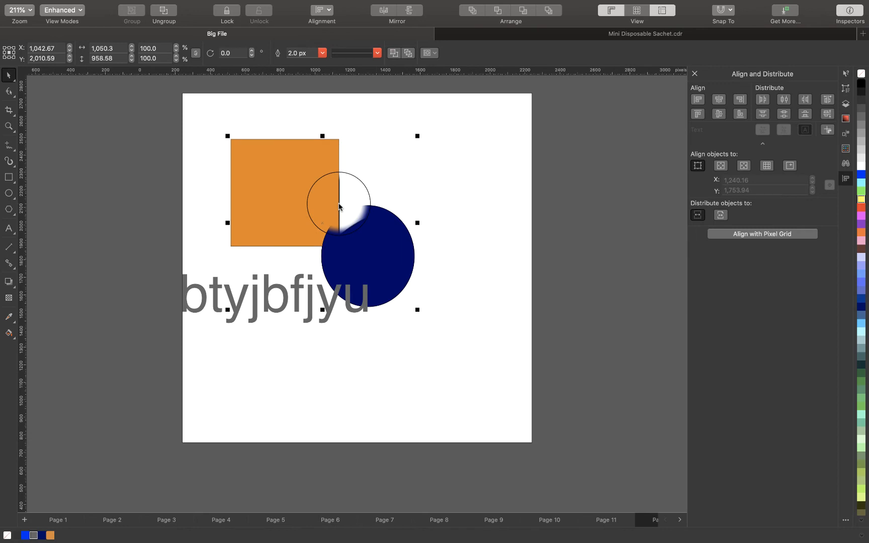
Undo the two moves and the one-level ungrouping
key(super+z)
key(super+z)
key(super+z)
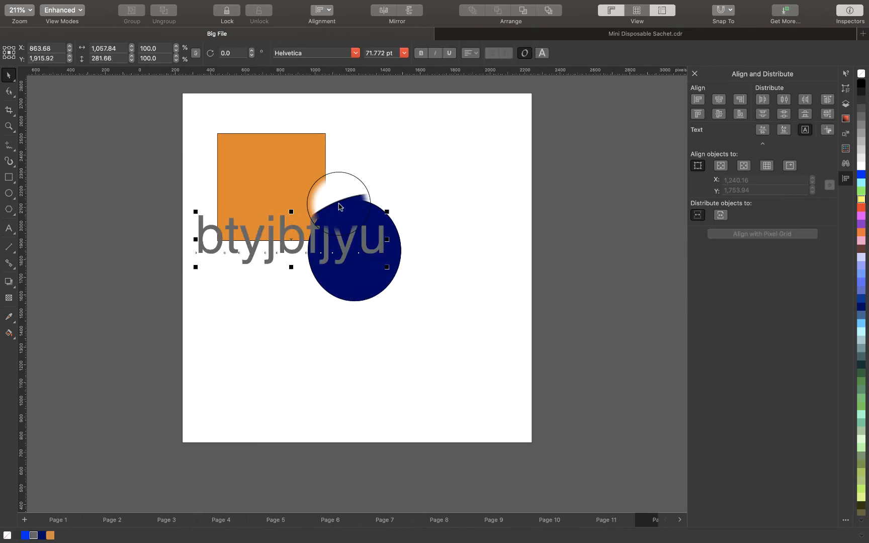
Ungroup the nested group completely so the square, circle and text are all individual objects
key(super+a)
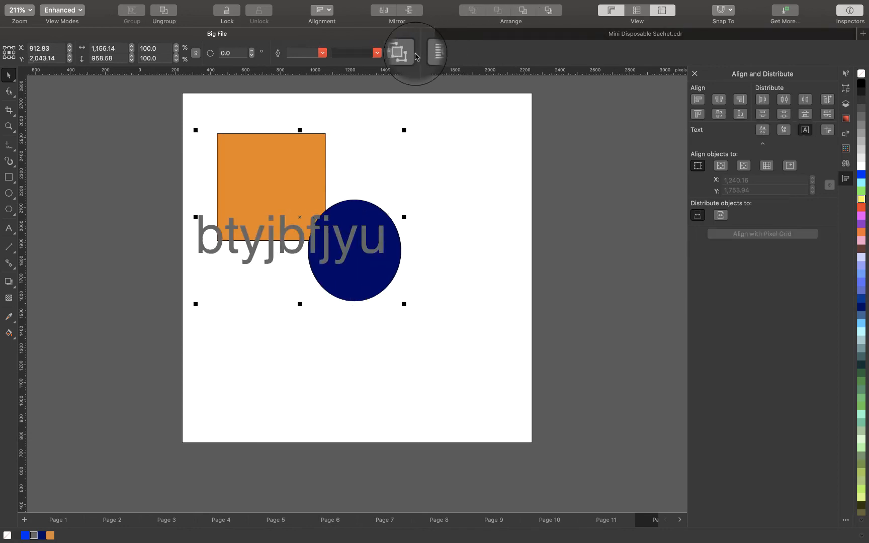
click(405, 55)
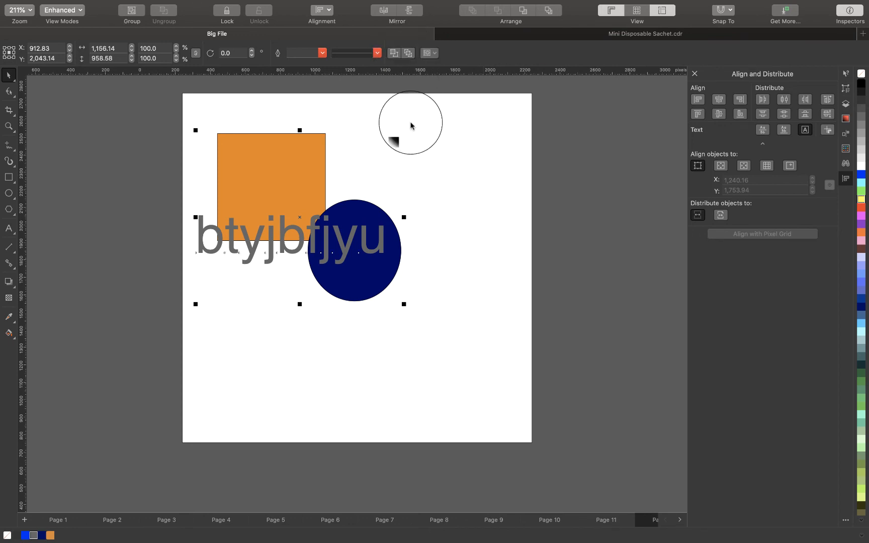
click(465, 161)
Move the orange square, the blue circle and the text apart individually, and undo these moves
drag(321, 154, 199, 147)
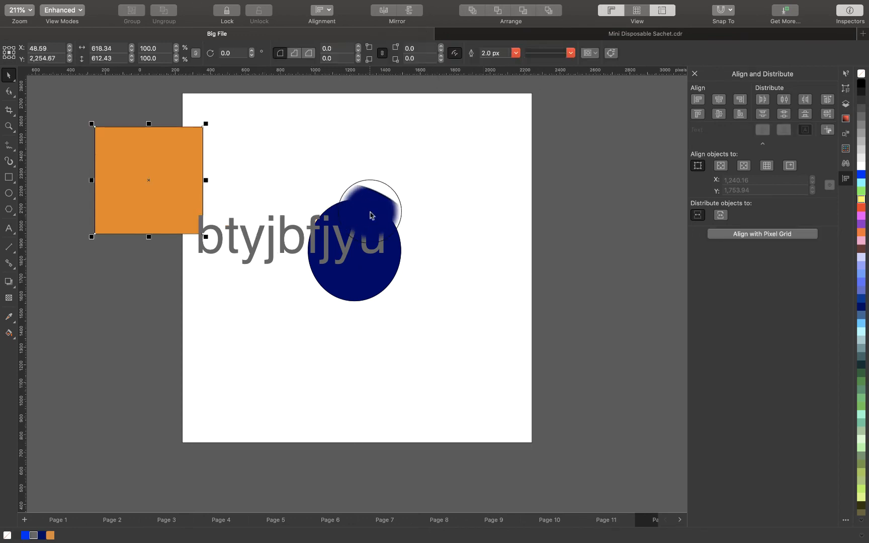
drag(371, 213, 491, 274)
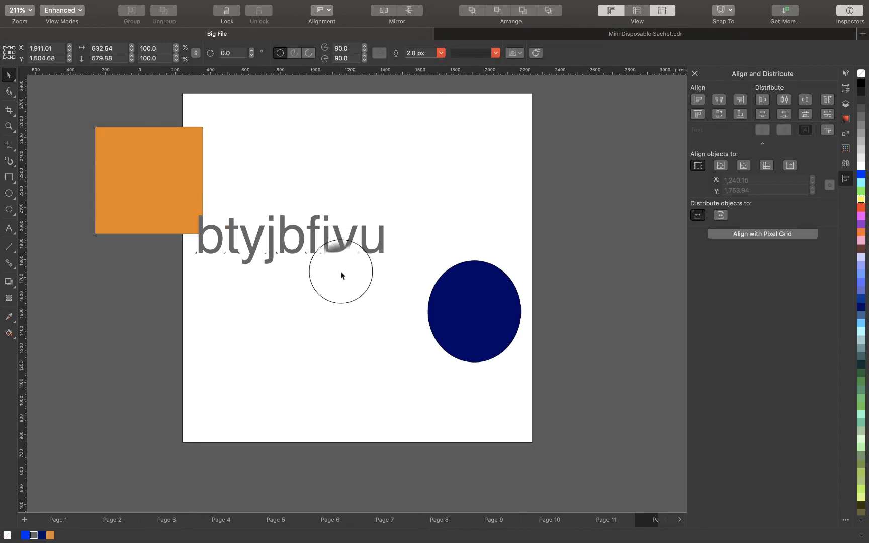
drag(341, 232, 342, 322)
key(super+z)
key(super+z)
key(super+z)
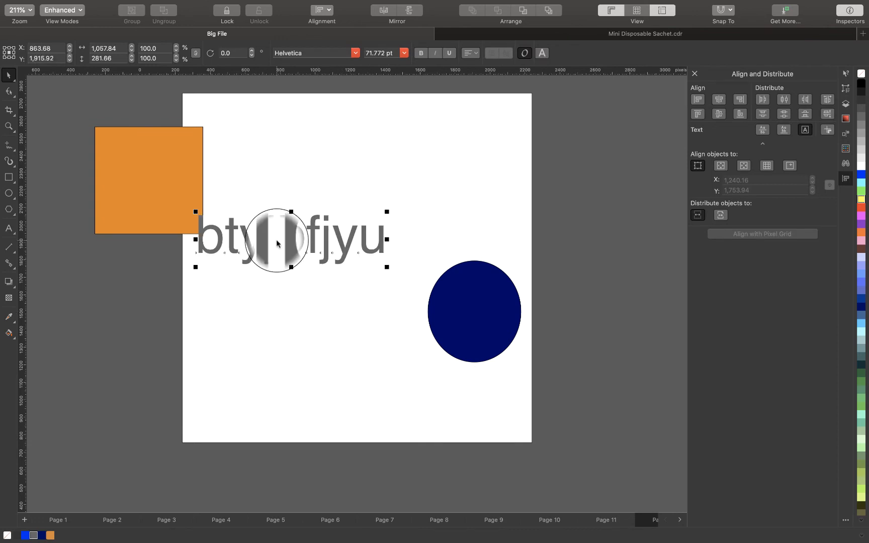
drag(277, 245, 573, 368)
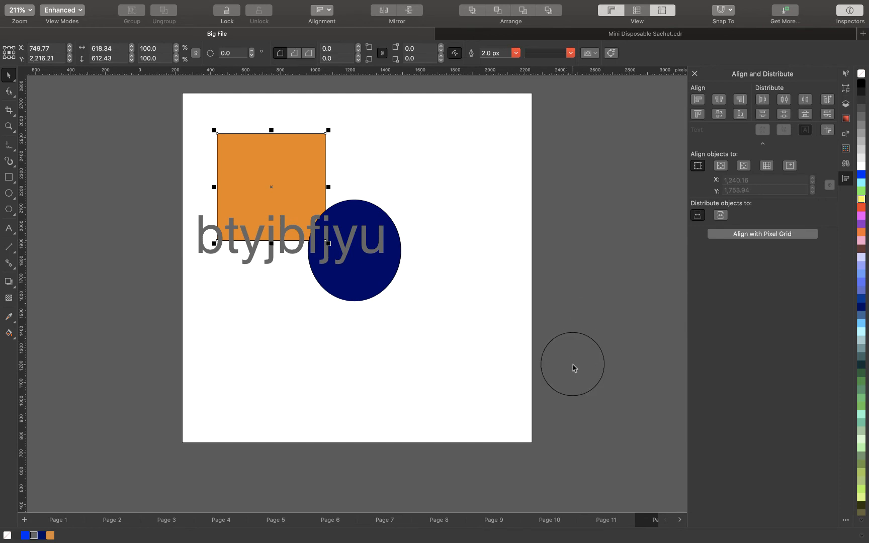
mouse_move(398, 1)
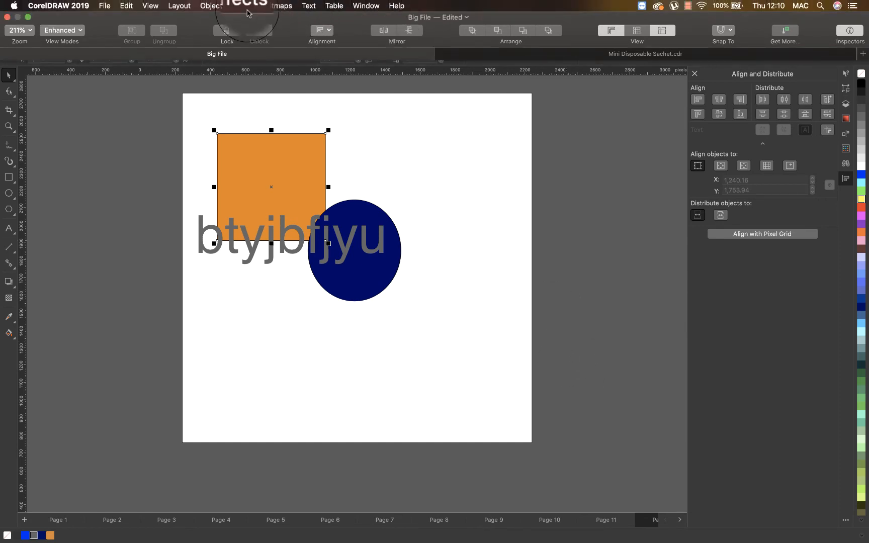
click(207, 6)
mouse_move(252, 176)
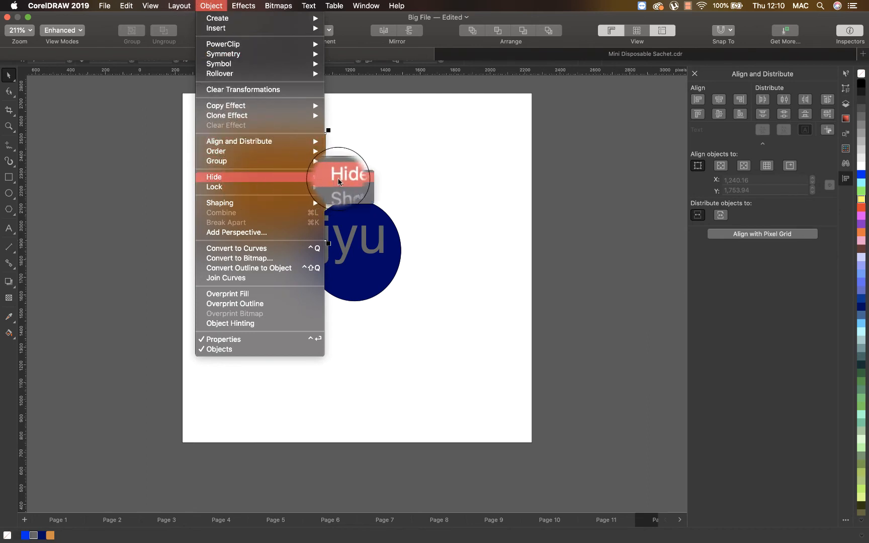
mouse_move(304, 189)
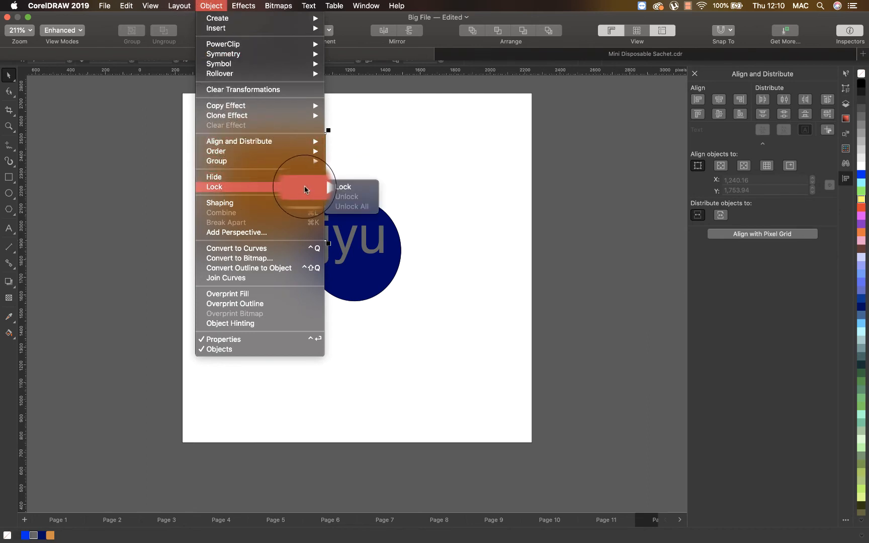
mouse_move(310, 205)
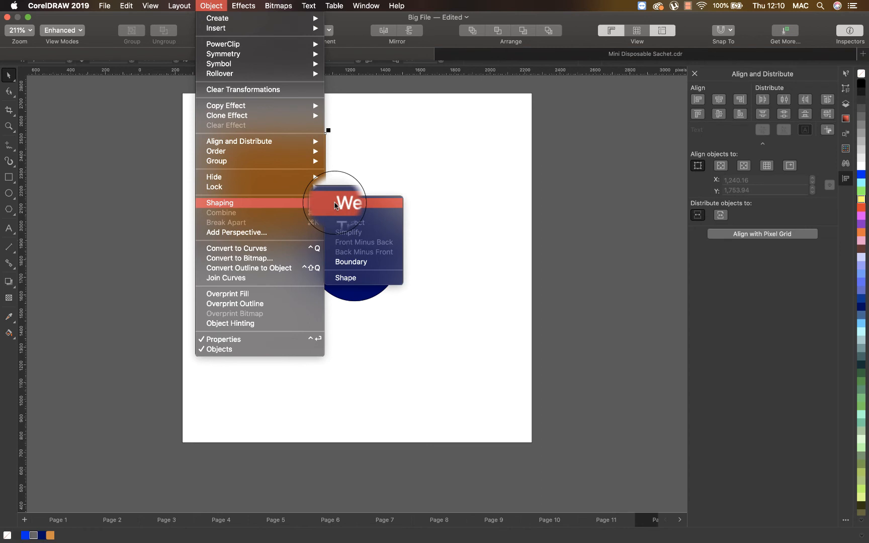
click(453, 209)
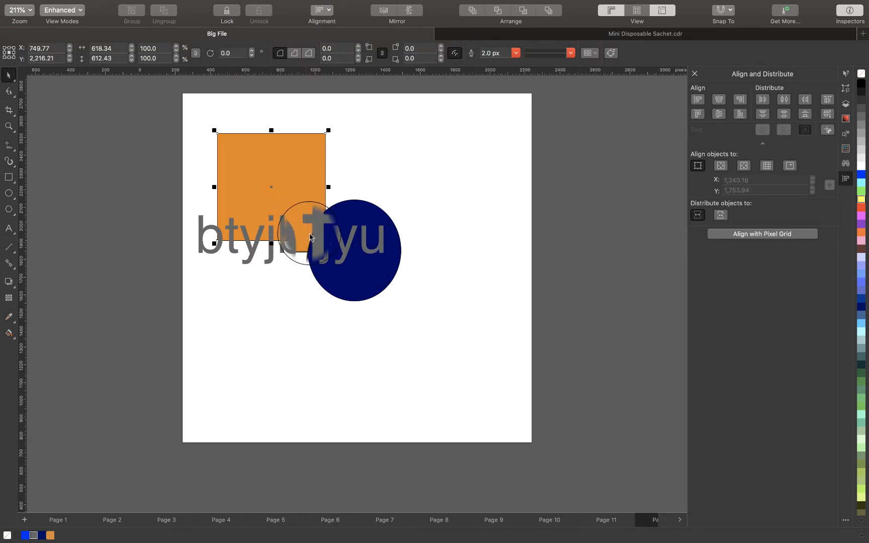
Move the text to the page's lower right edge and the blue circle to the right, clear of the orange square
drag(310, 237, 524, 357)
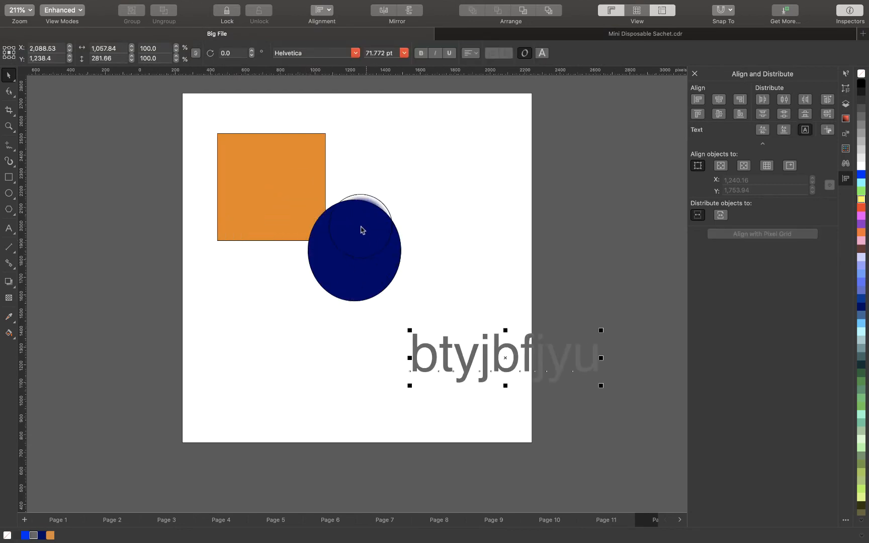
drag(361, 230, 423, 210)
Move the orange square down and right, and scale it to about 172% so that the blue circle overlaps its right edge
click(278, 176)
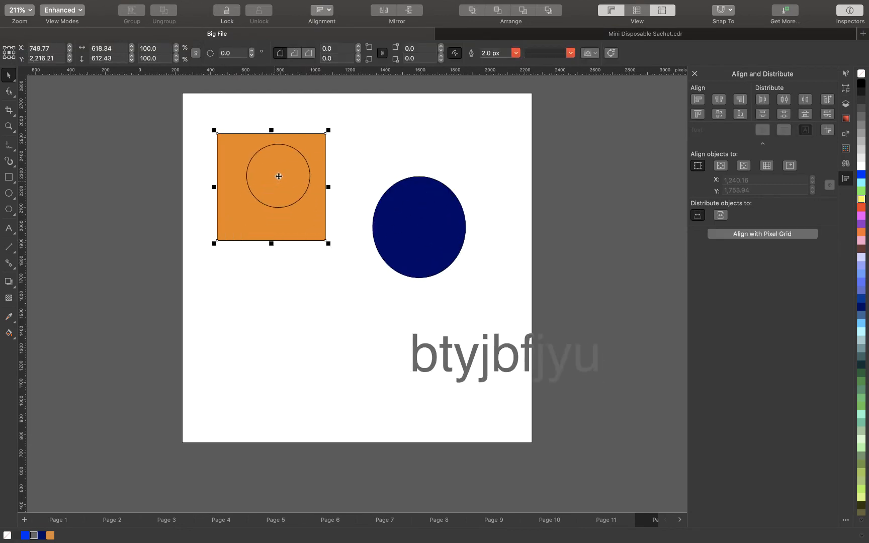
drag(279, 176, 304, 207)
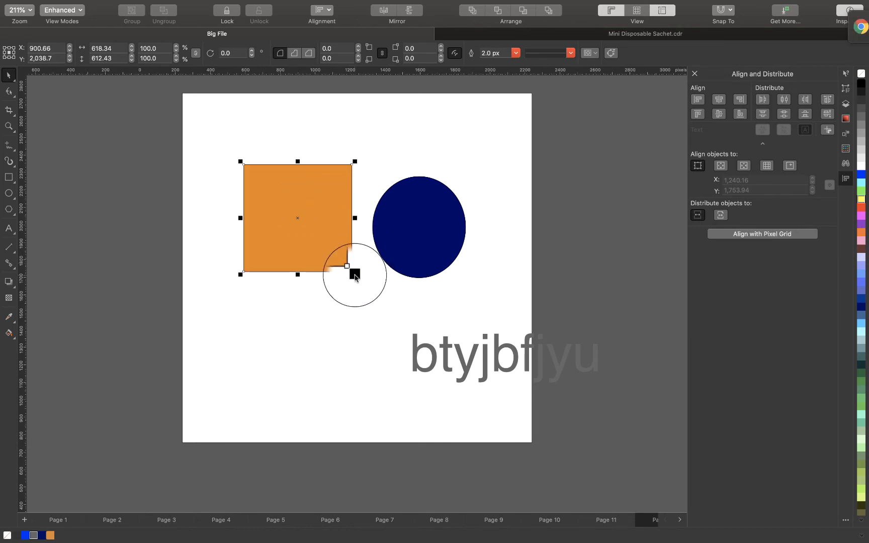
drag(355, 276, 423, 345)
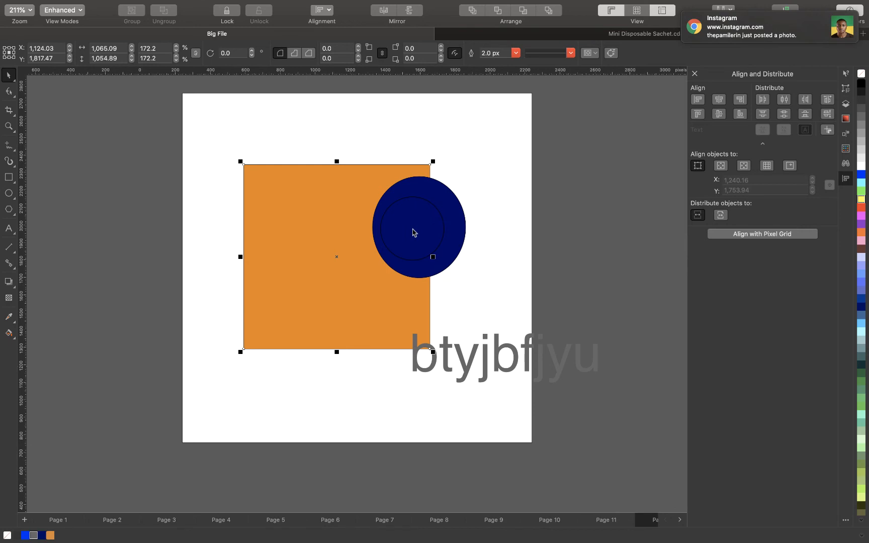
Combine the orange square and the blue circle into a single object, and undo the combination
click(414, 233)
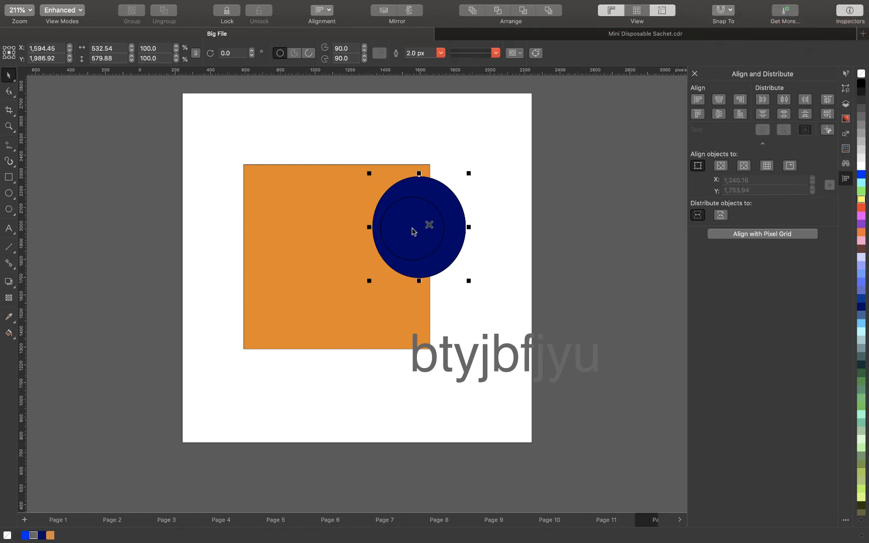
drag(414, 232, 379, 302)
shift+click(378, 302)
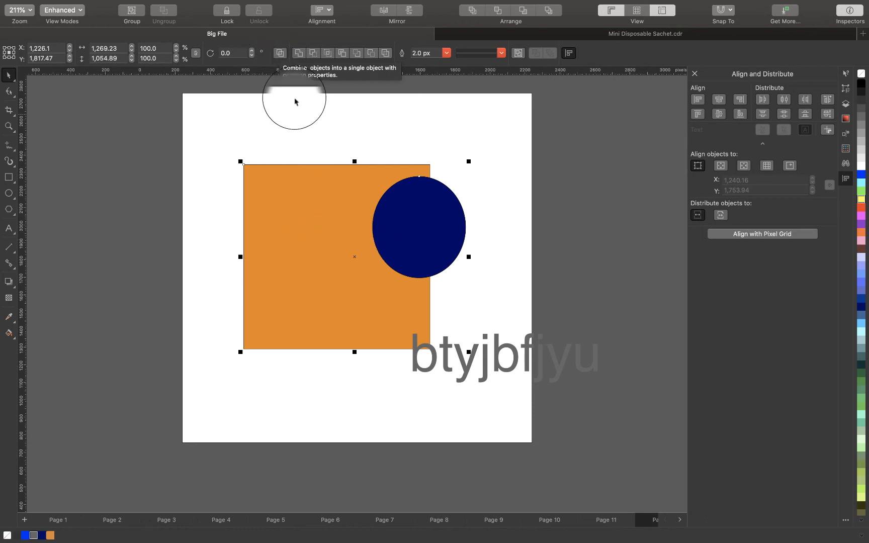
click(277, 57)
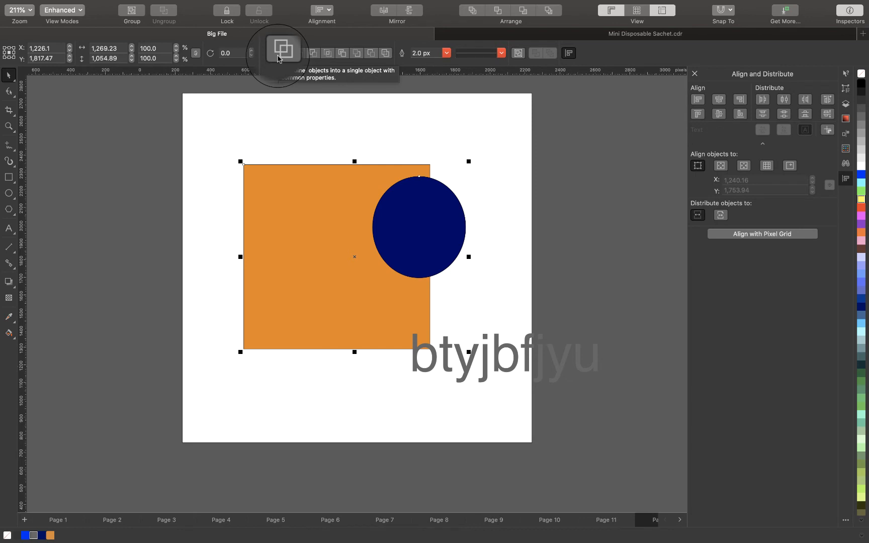
click(279, 57)
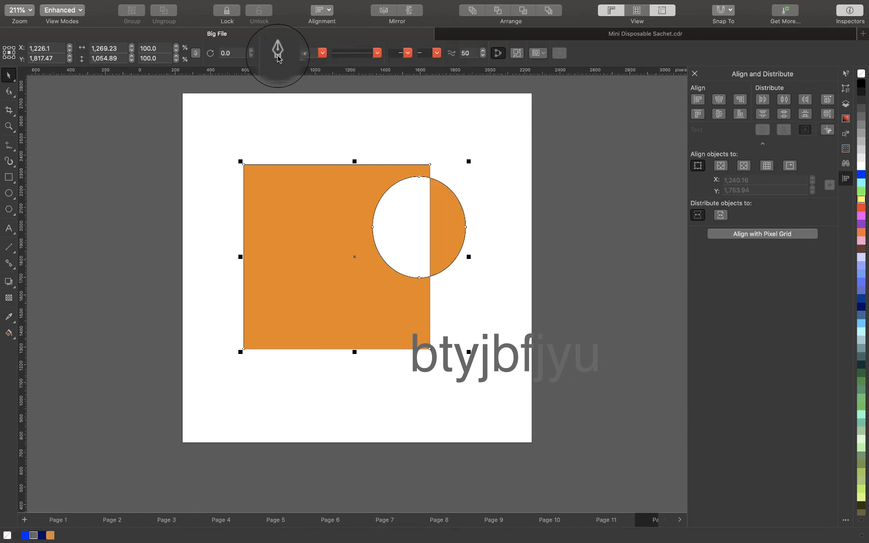
key(super+z)
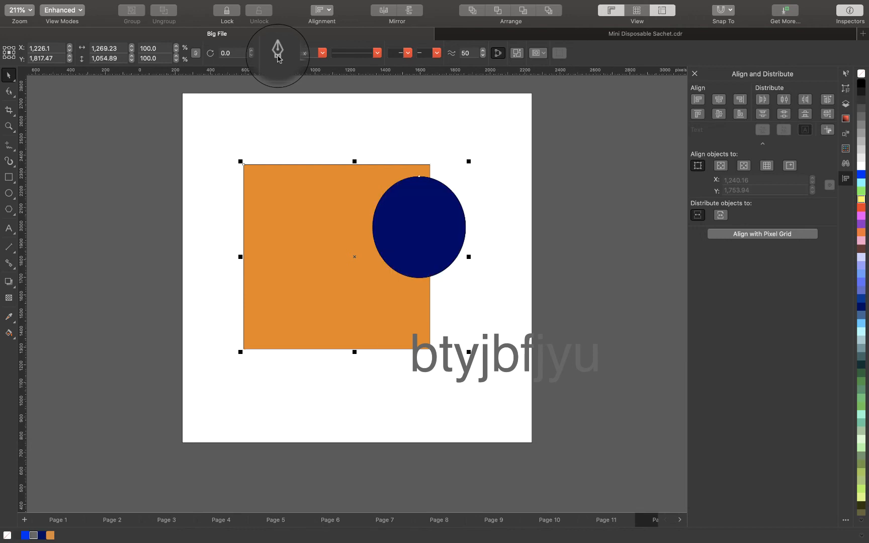
Combine the blue circle and the orange square with the square selected last, and undo it
click(420, 146)
click(420, 146)
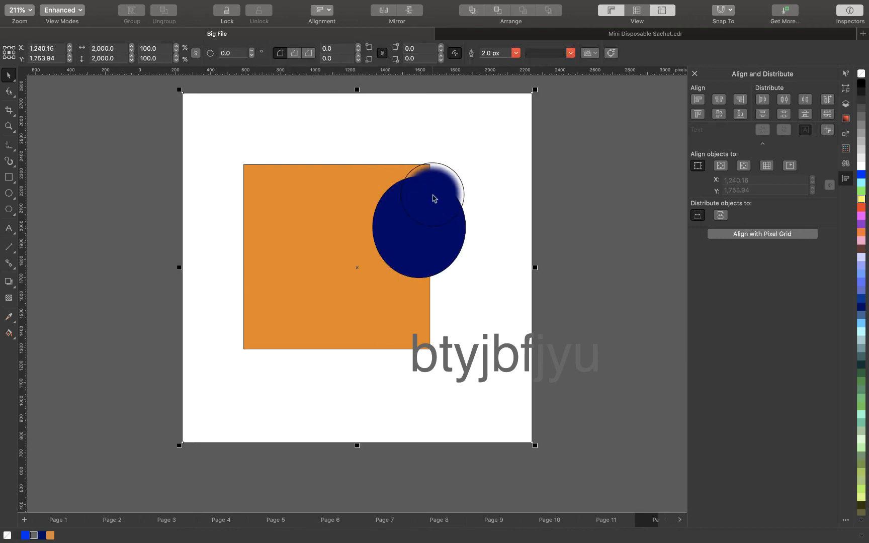
drag(434, 198, 435, 210)
shift+click(340, 196)
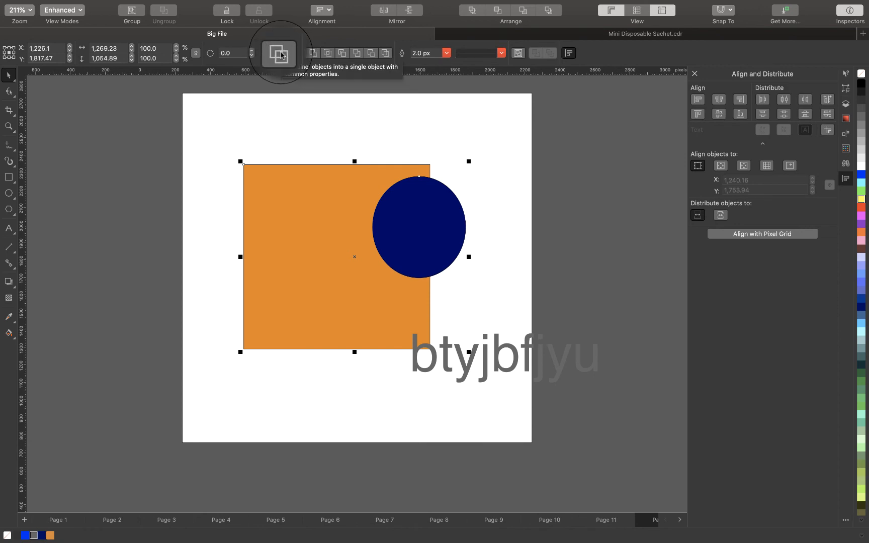
click(280, 54)
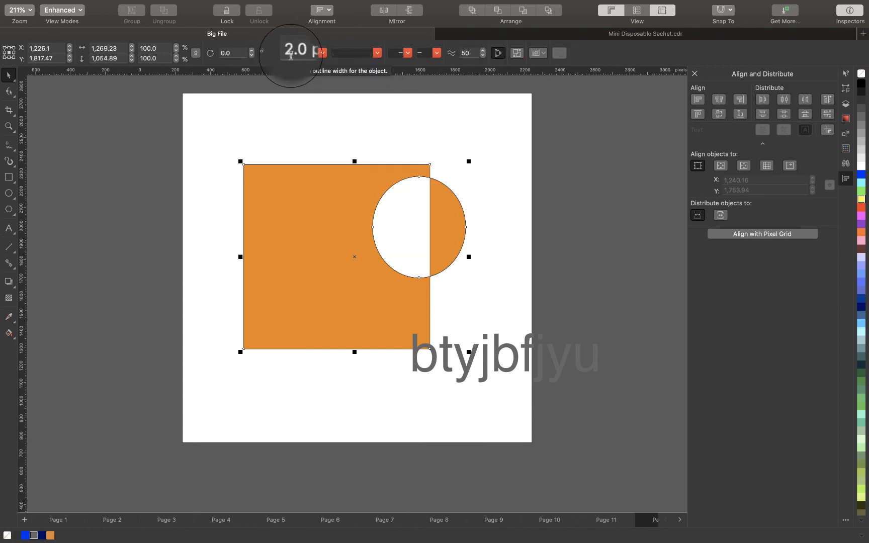
click(348, 124)
key(super+z)
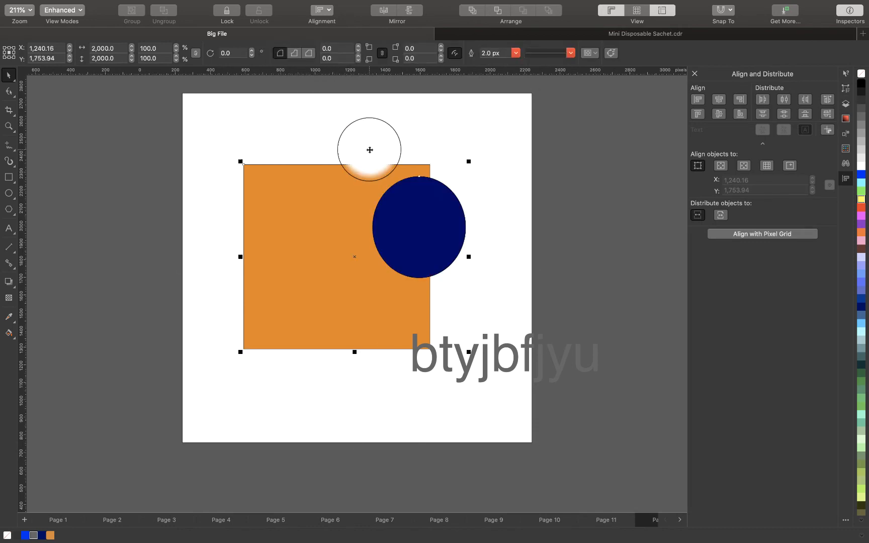
Combine the orange square and the blue circle with the circle selected last, and undo it
click(489, 200)
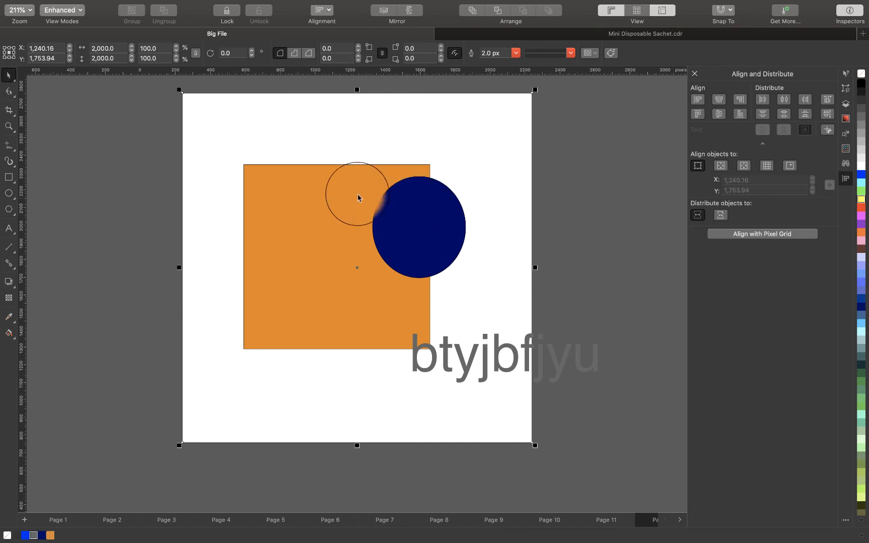
click(340, 194)
shift+click(395, 211)
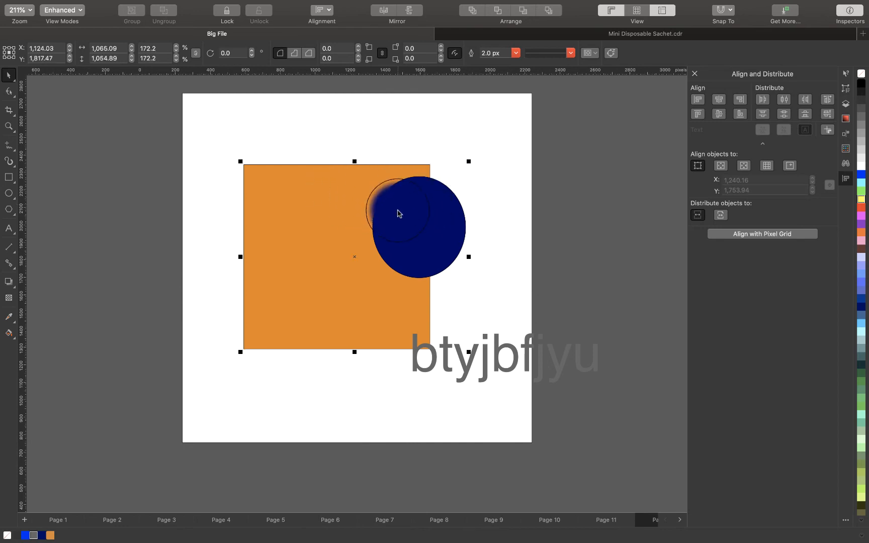
click(280, 55)
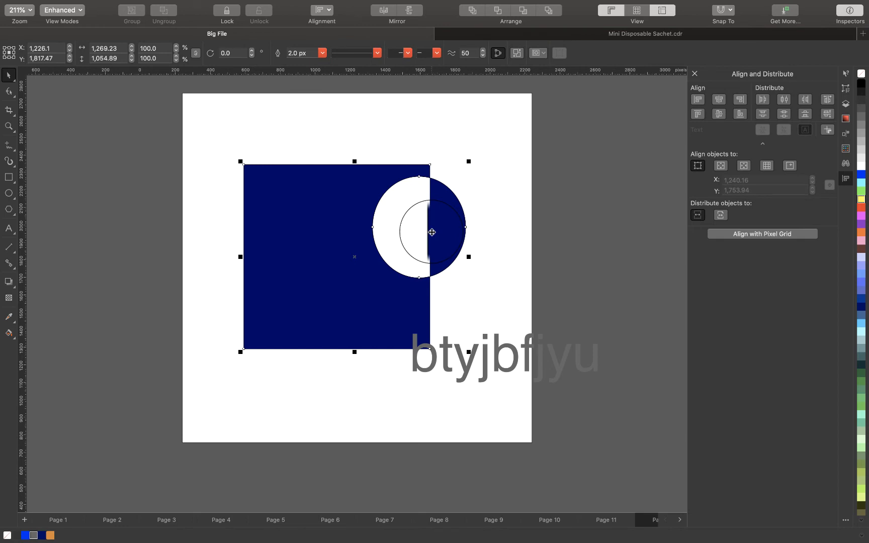
key(super+z)
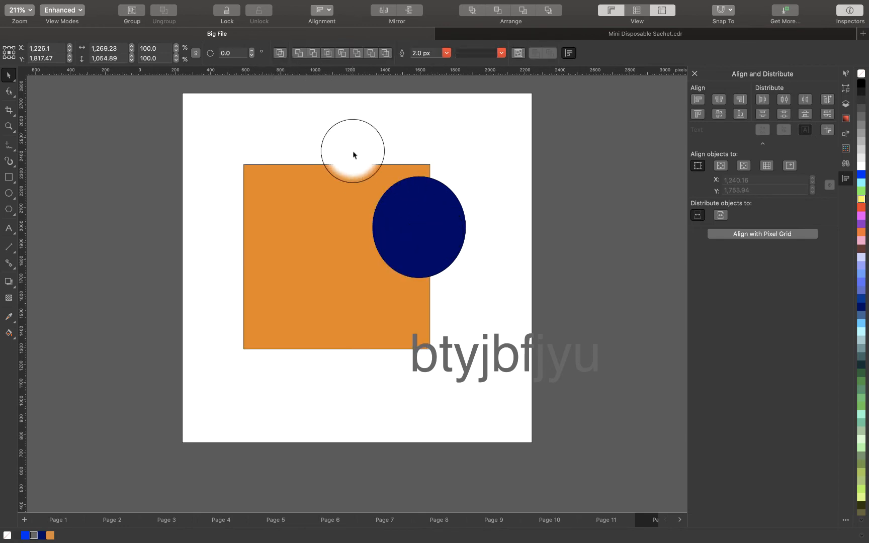
Copy the blue circle to the page's right edge and add a concentric duplicate of the copy, scaled to about 62%
click(402, 217)
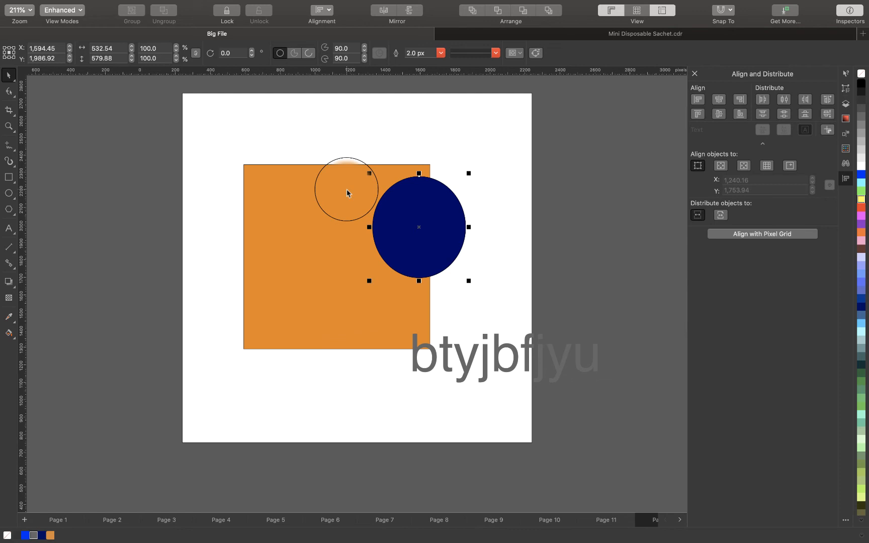
click(420, 226)
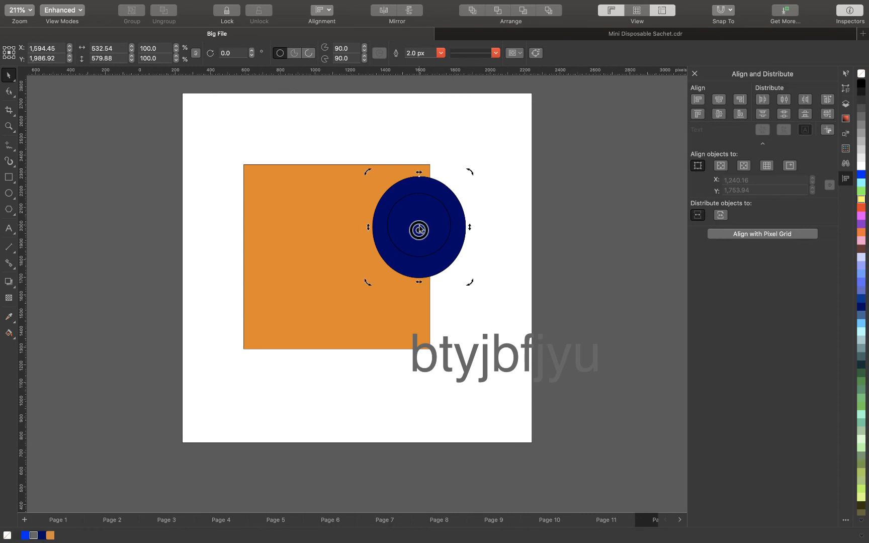
click(406, 222)
drag(406, 221, 563, 208)
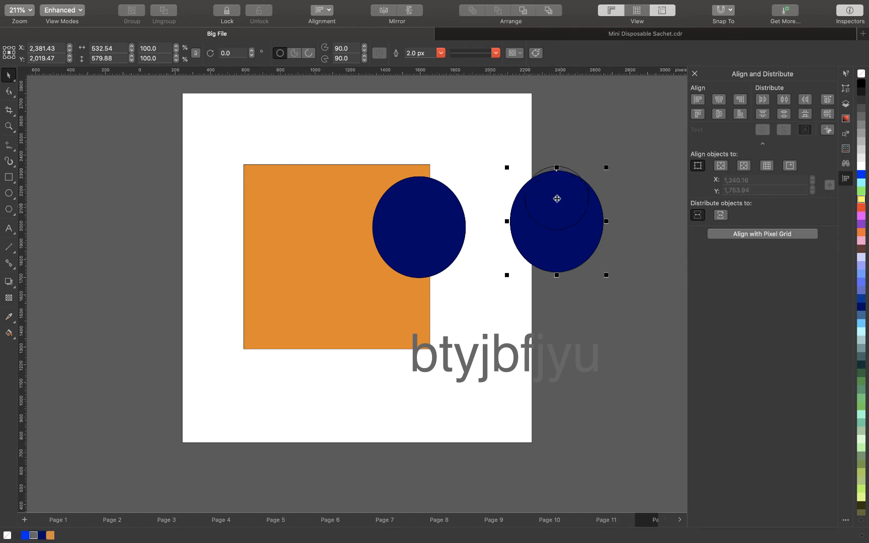
drag(507, 167, 548, 186)
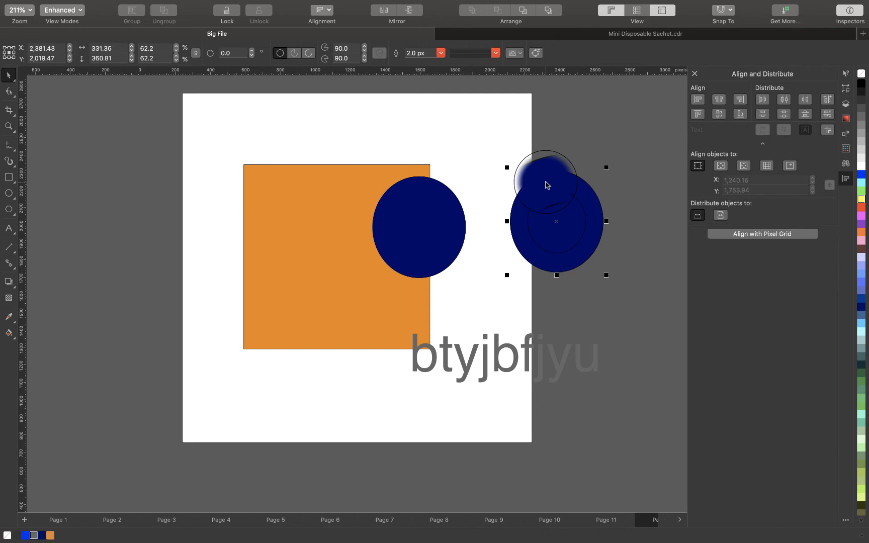
Combine the two concentric circles at the page's right edge into a ring, and break the ring apart
shift+click(546, 182)
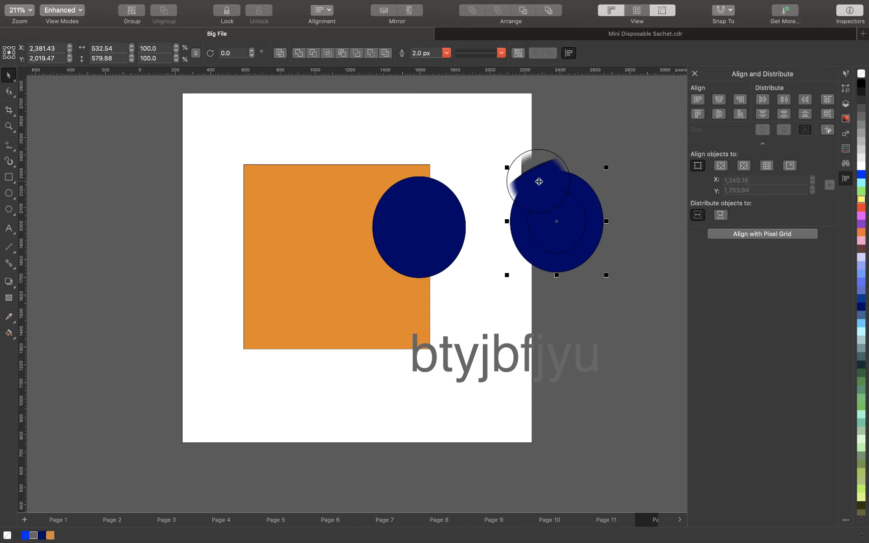
click(285, 56)
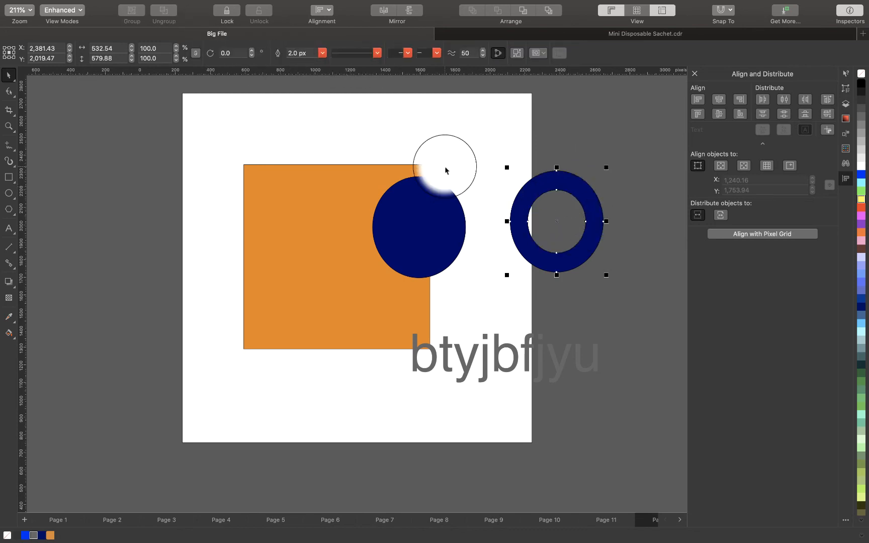
key(super+k)
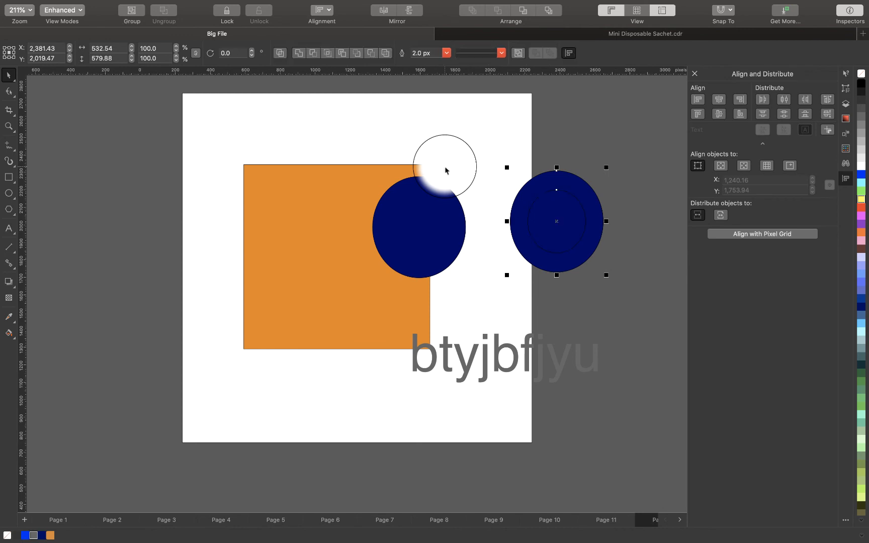
Weld the two concentric circles into one shape, and delete the welded circle
click(299, 53)
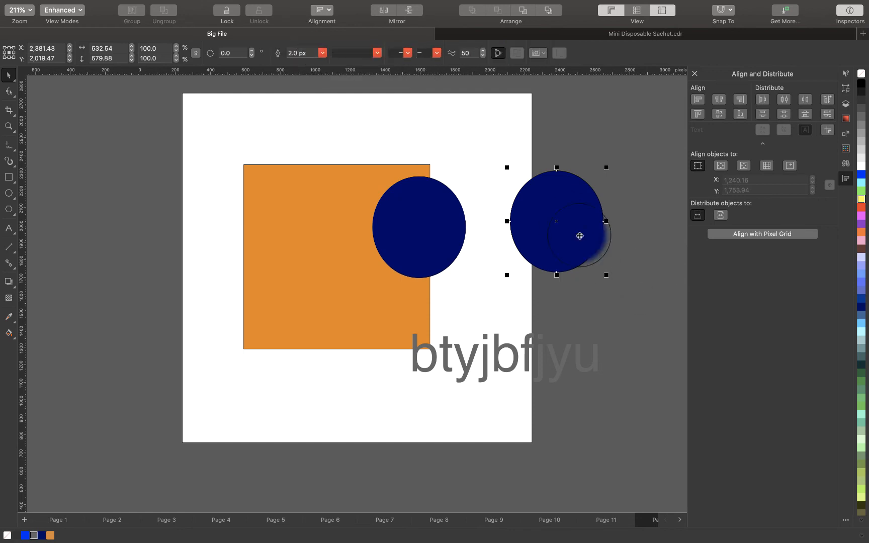
drag(551, 216, 328, 165)
click(374, 166)
key(Delete)
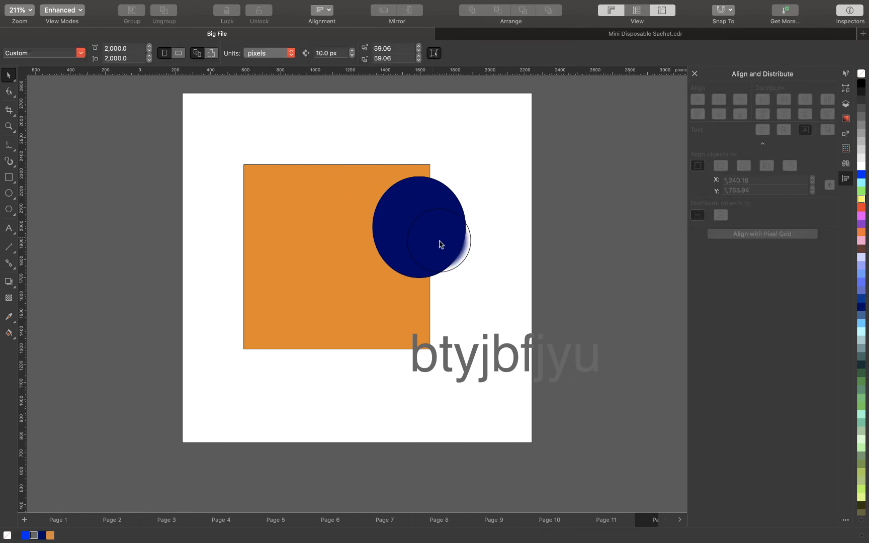
Select the blue circle and the orange square together, try merging them into one object, and undo the attempt
click(380, 231)
click(341, 242)
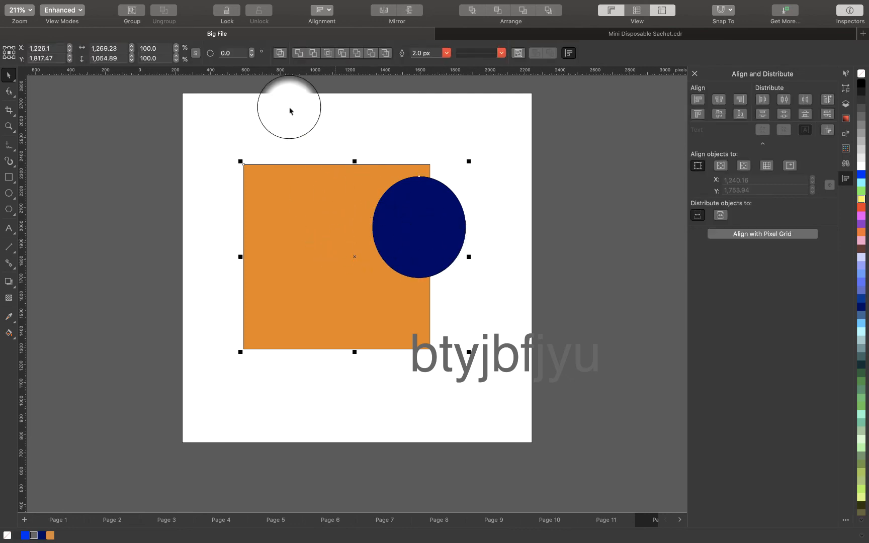
click(299, 53)
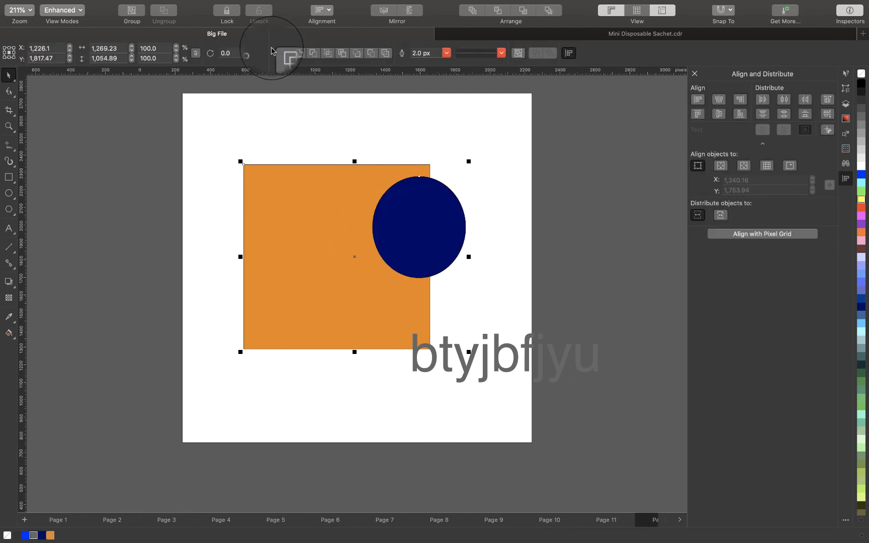
click(284, 53)
key(super+z)
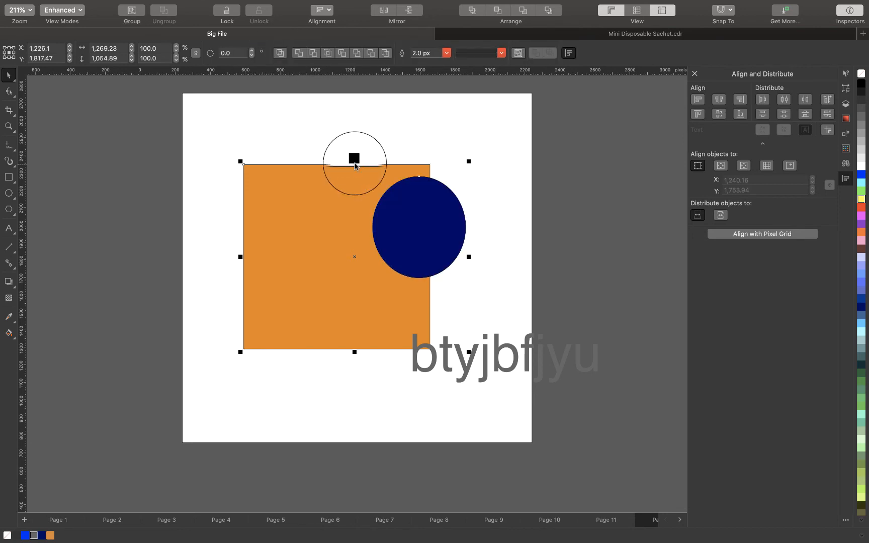
Move the blue circle straight up so that it overlaps the orange square's upper right corner
click(409, 149)
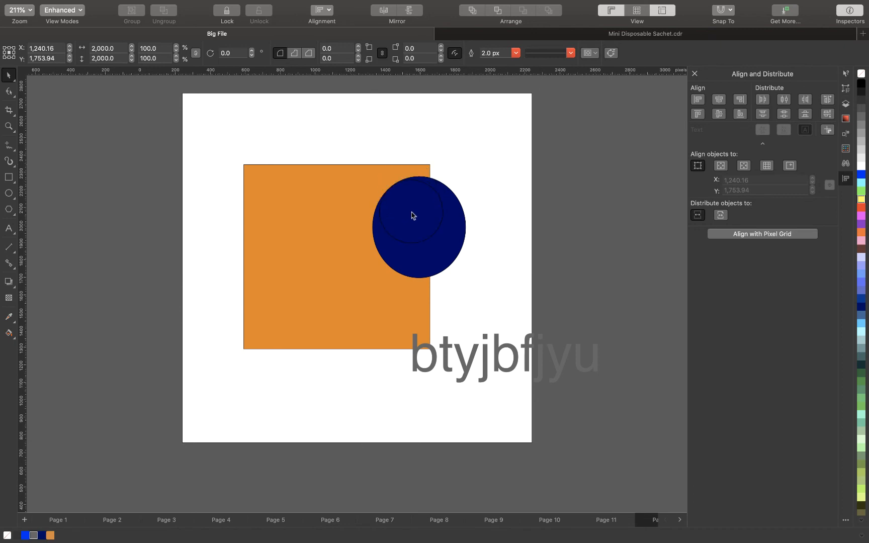
drag(411, 213, 411, 150)
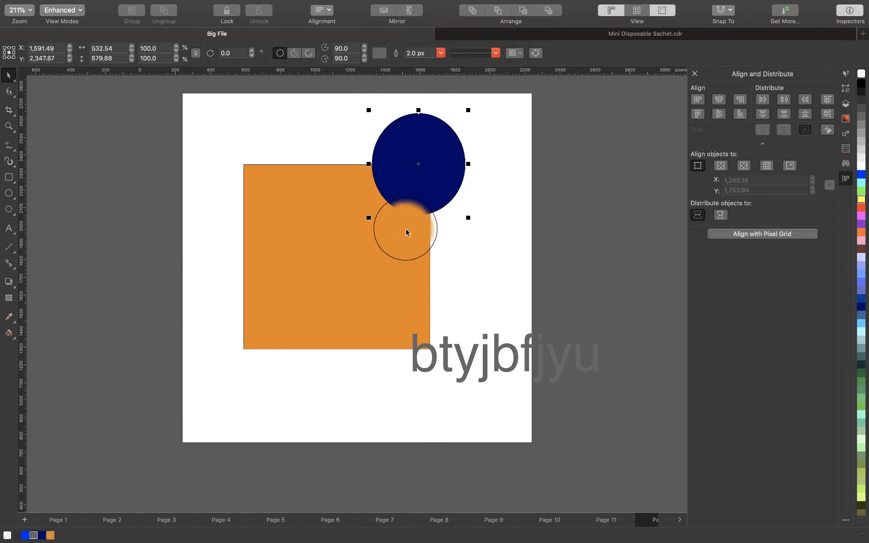
Weld the blue circle and the orange square into one shape with the Shaping command, and undo the weld
shift+click(396, 244)
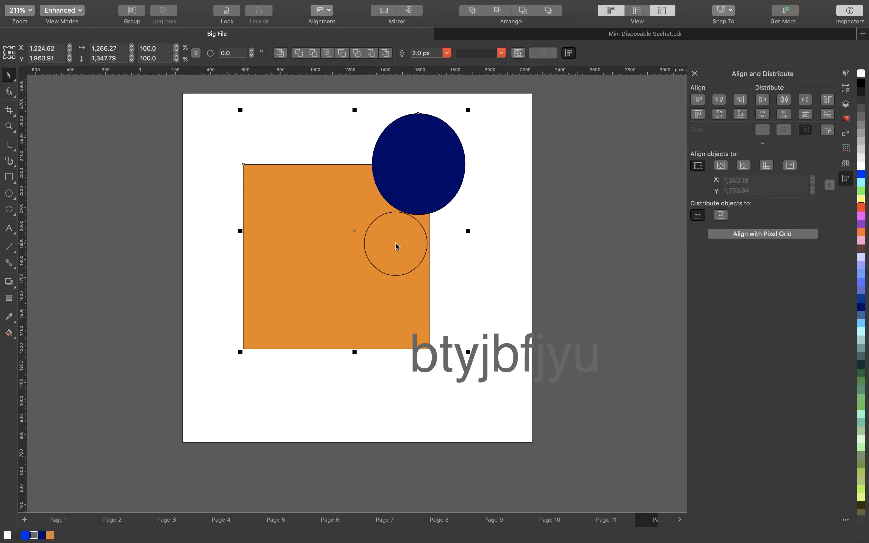
mouse_move(333, 6)
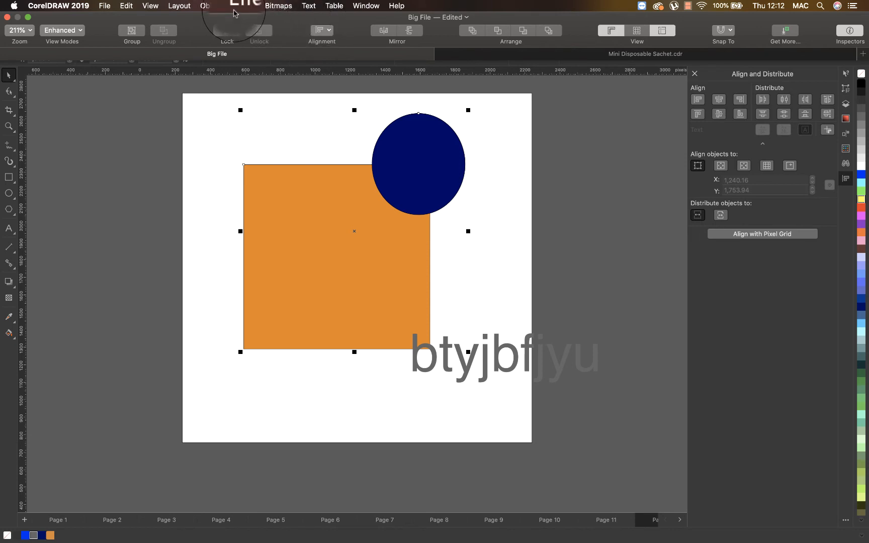
click(212, 5)
mouse_move(248, 121)
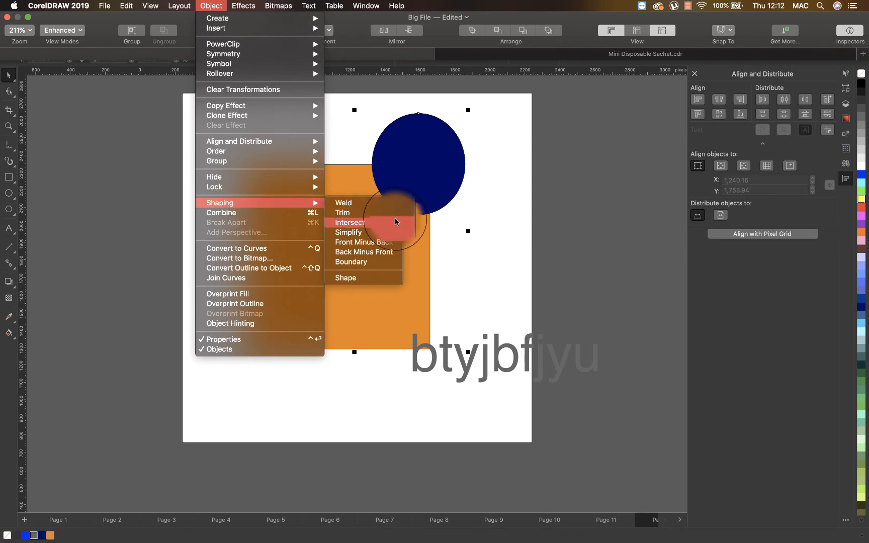
click(367, 205)
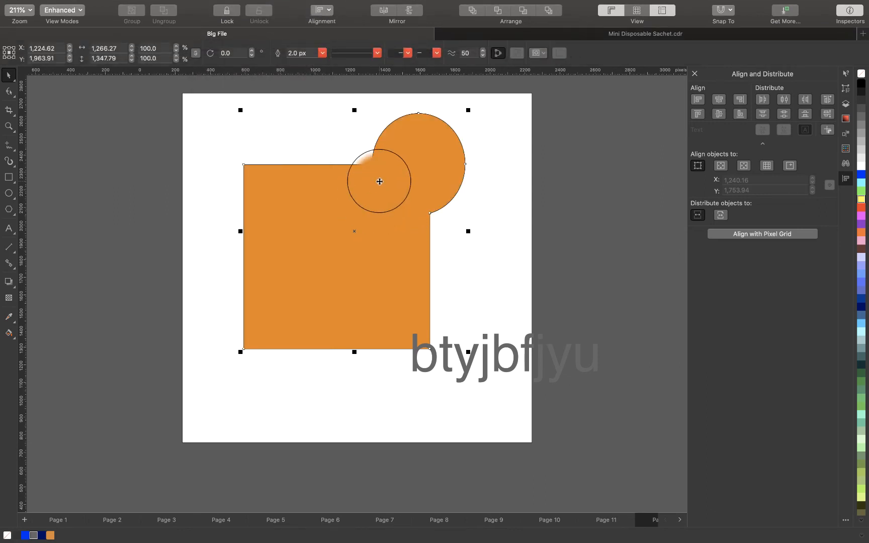
key(super+z)
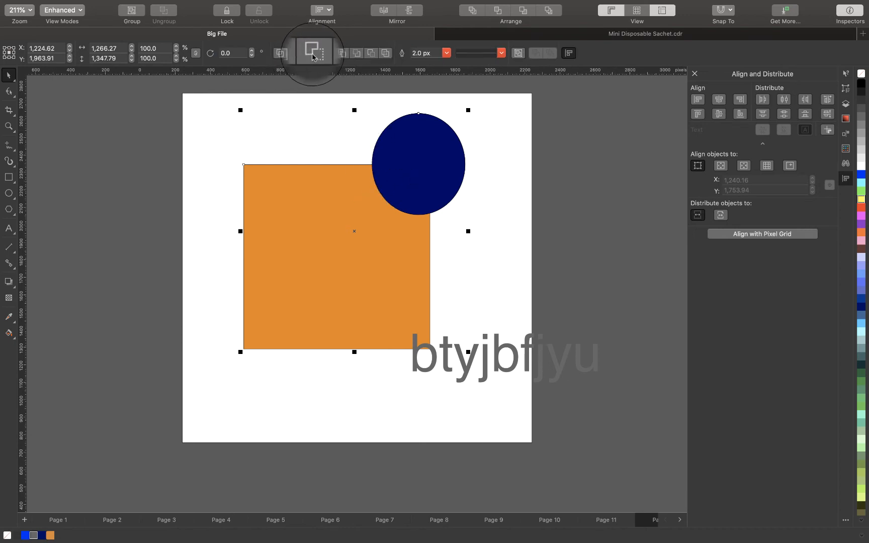
Trim the orange square with the blue circle, move the trimmed square left to expose the cutout, and undo that move
click(313, 56)
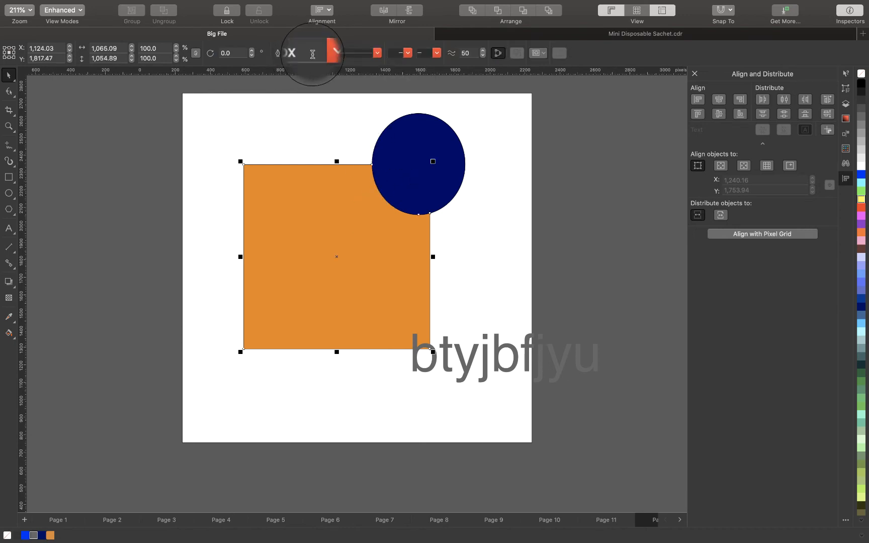
drag(346, 238, 238, 260)
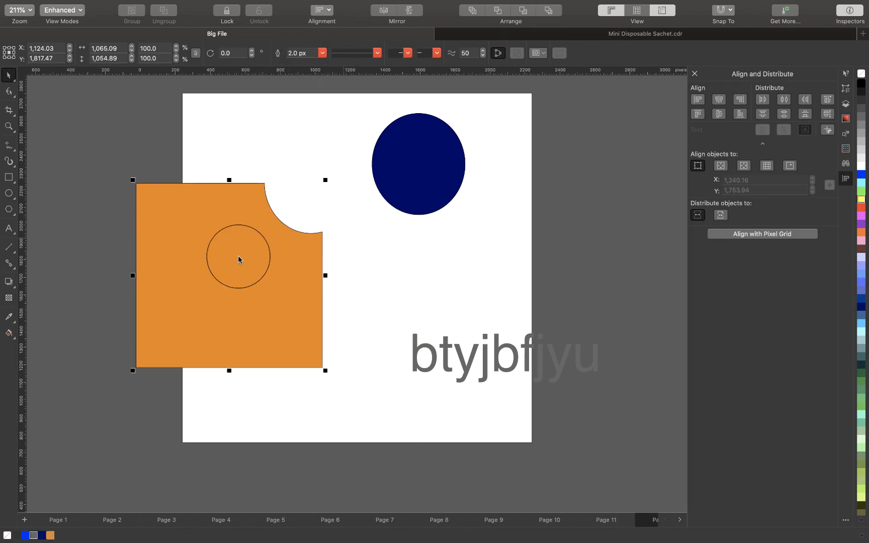
key(super+z)
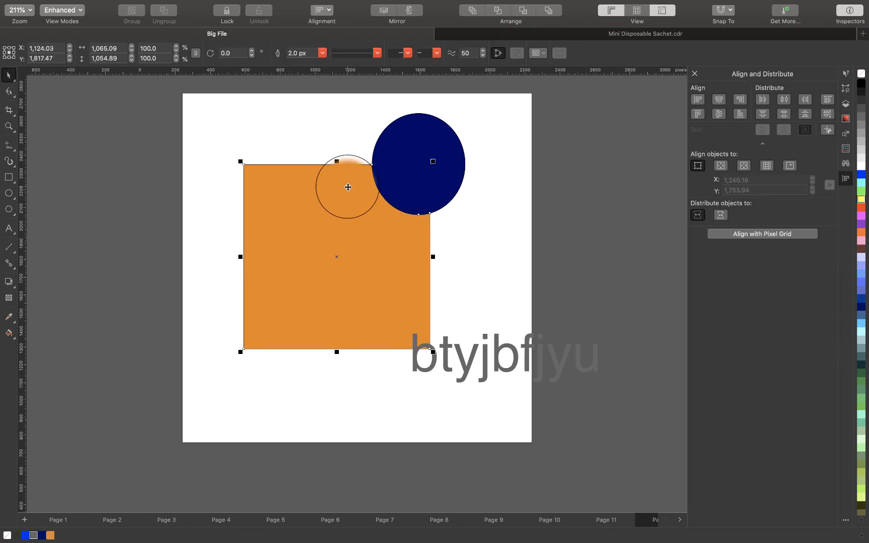
Undo the trim, intersect the blue circle with the orange square, move the intersection piece off the square, and undo the intersection
key(super+z)
drag(353, 177, 423, 163)
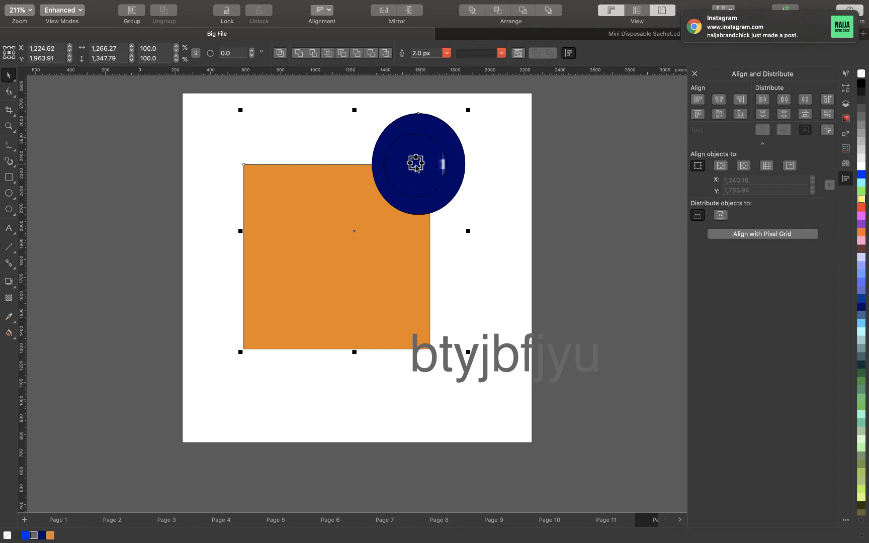
click(327, 53)
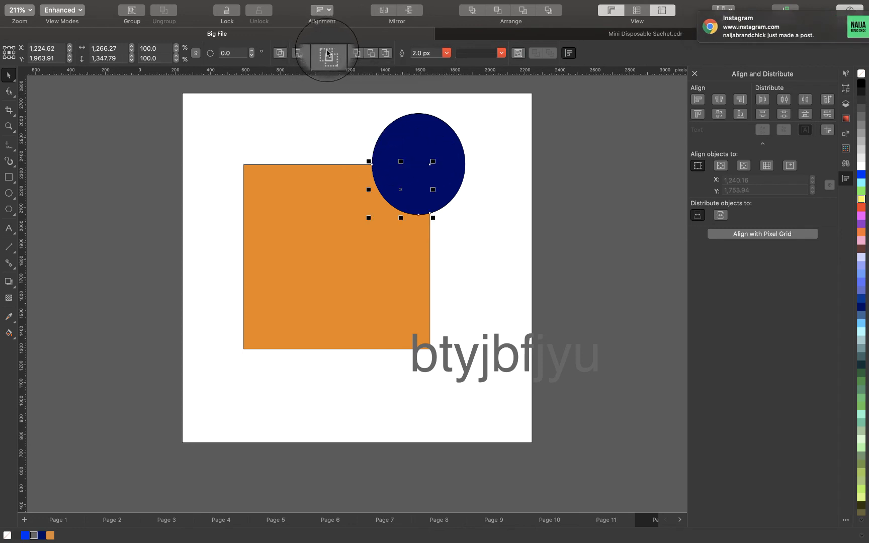
drag(403, 188, 522, 261)
key(super+z)
key(super+z)
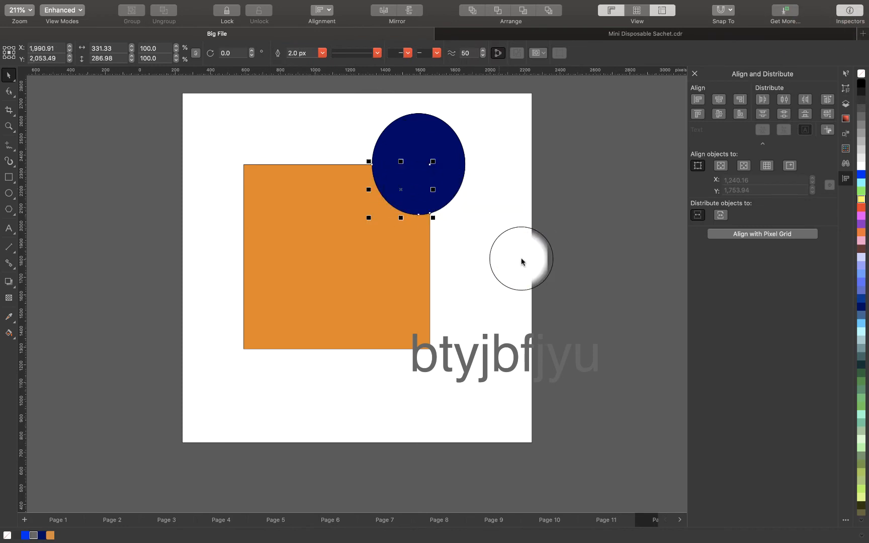
key(super+z)
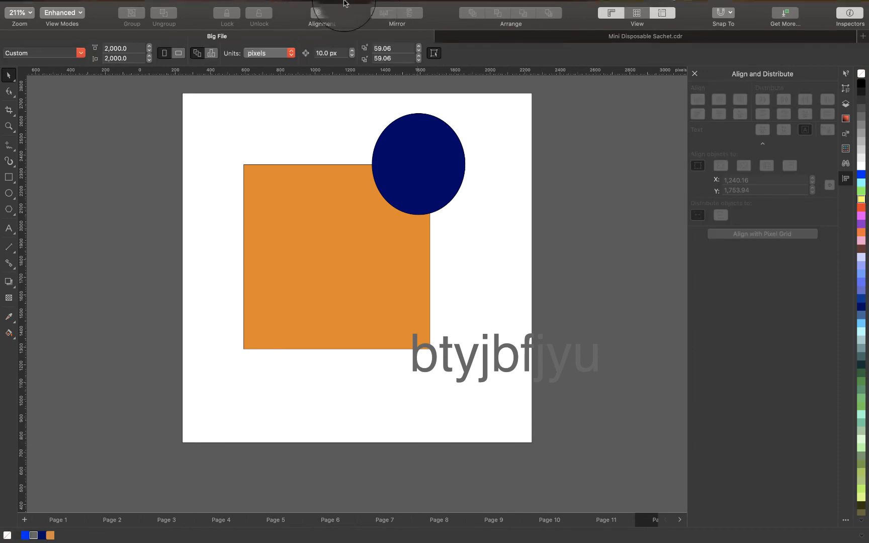
Select the blue circle and the orange square together and combine them into one curve
drag(412, 179, 375, 290)
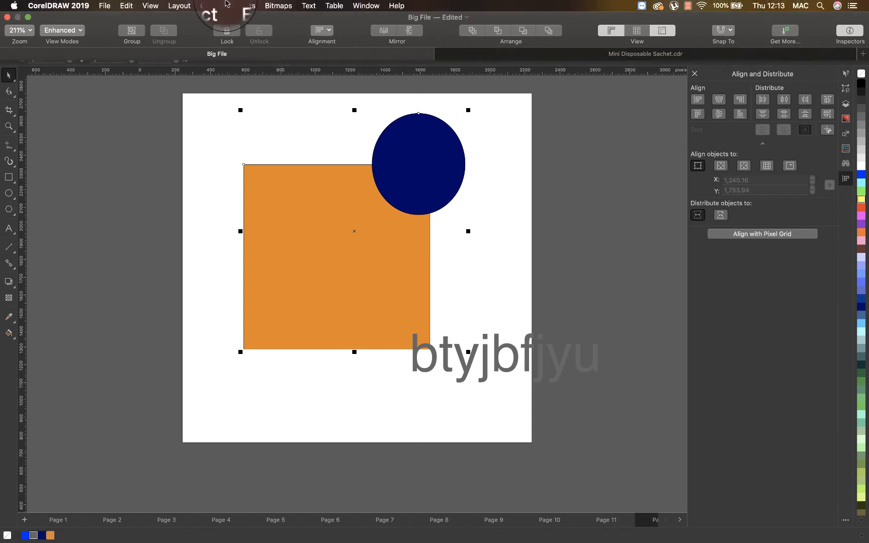
click(200, 5)
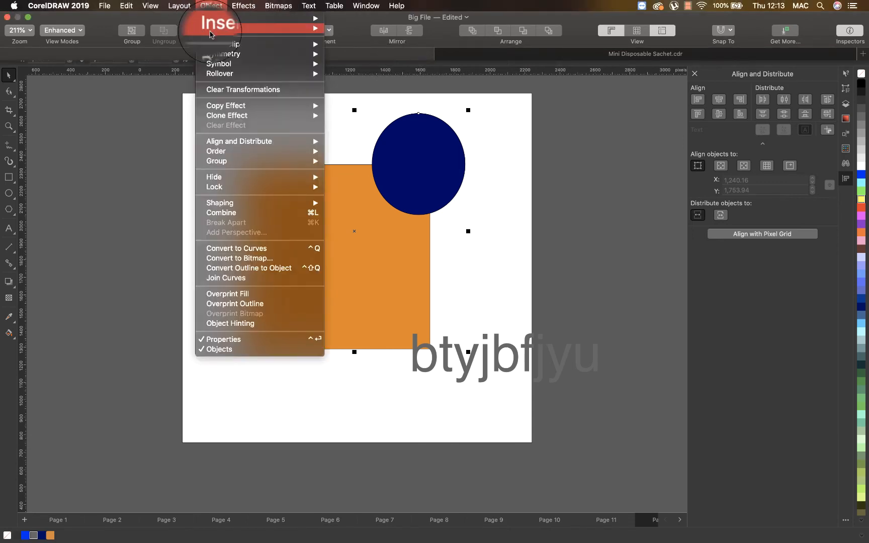
mouse_move(221, 153)
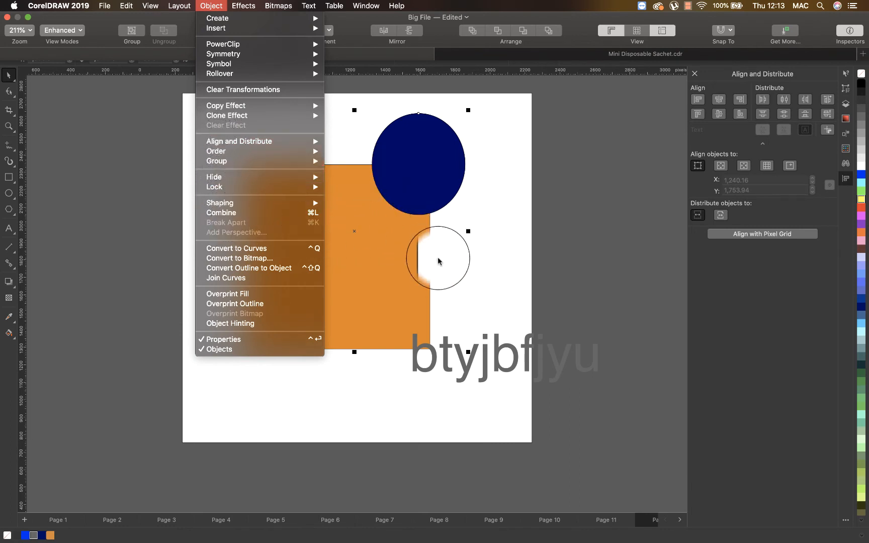
click(418, 225)
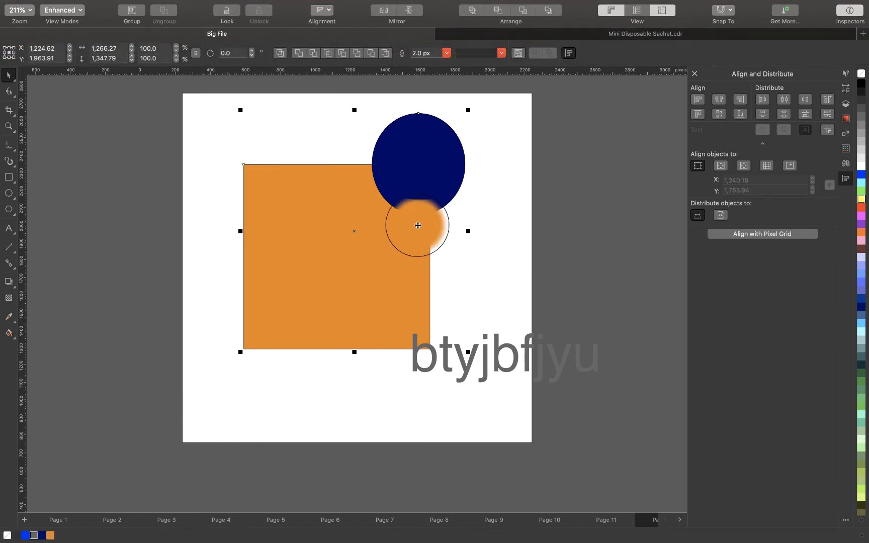
click(279, 55)
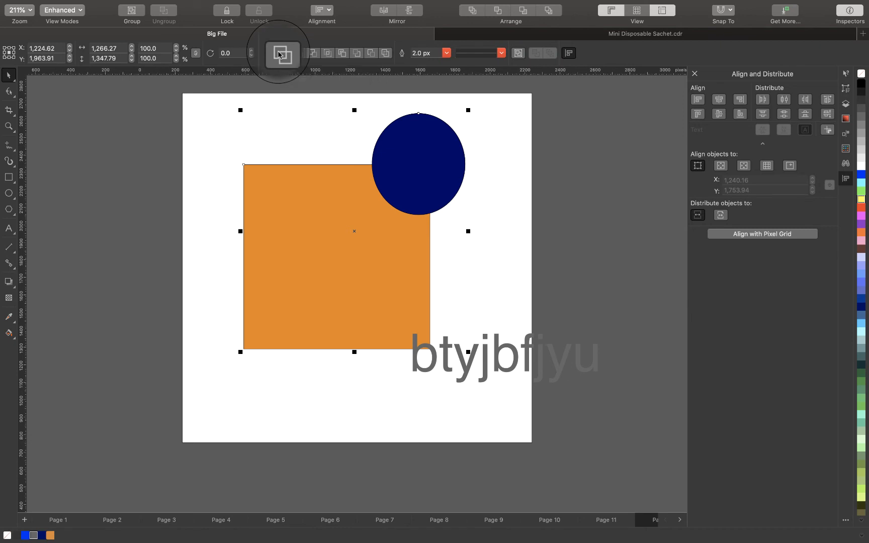
Break the combined curve apart, move the square to the left away from the circle, and undo both operations
mouse_move(246, 3)
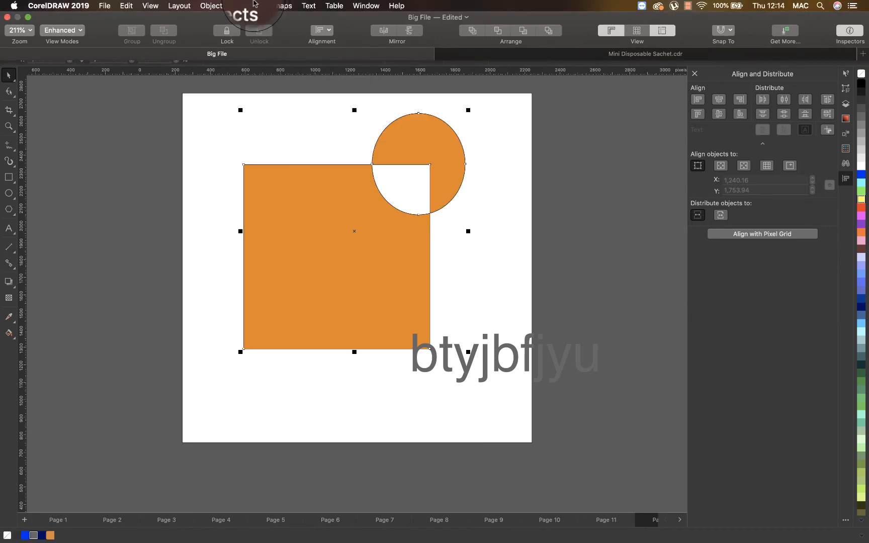
click(210, 6)
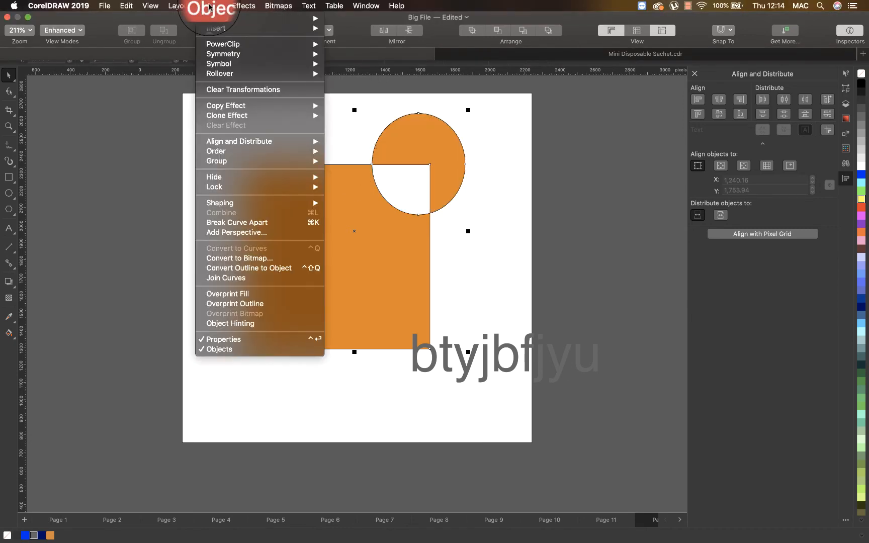
click(259, 224)
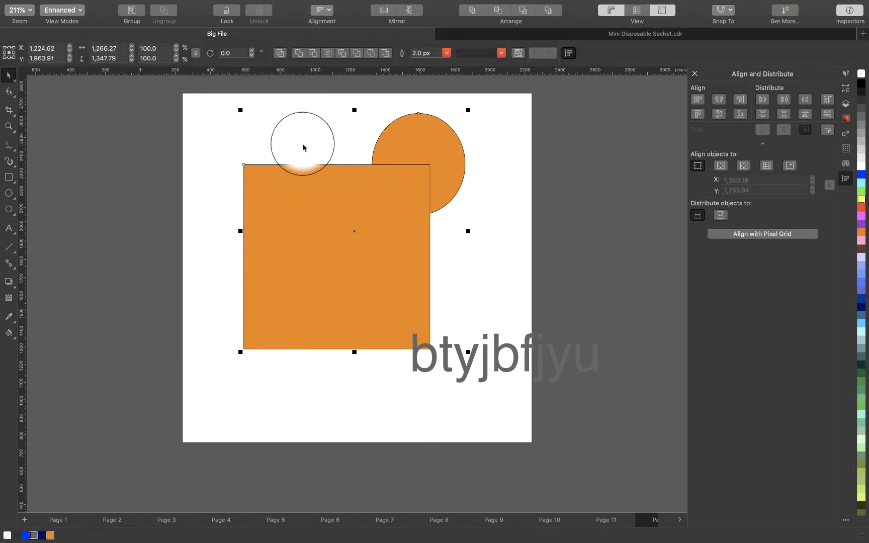
drag(358, 189, 264, 188)
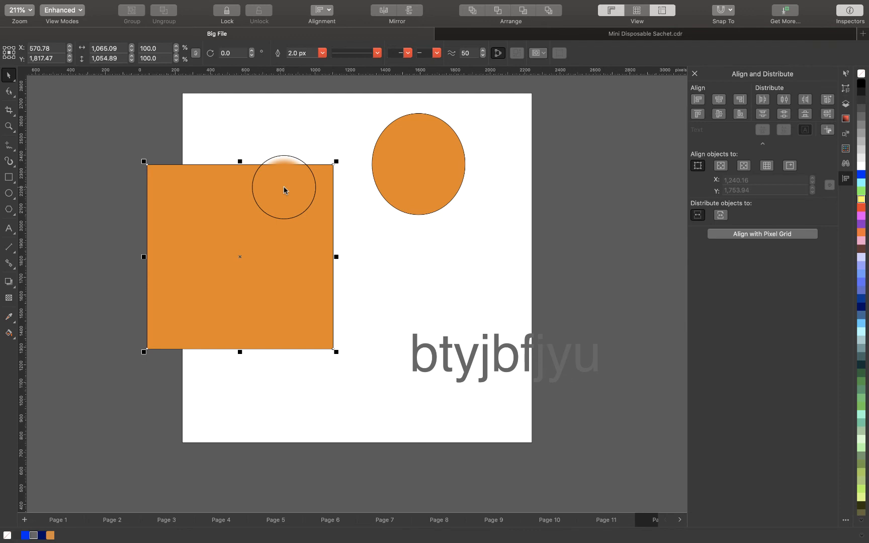
key(super+z)
key(super+z)
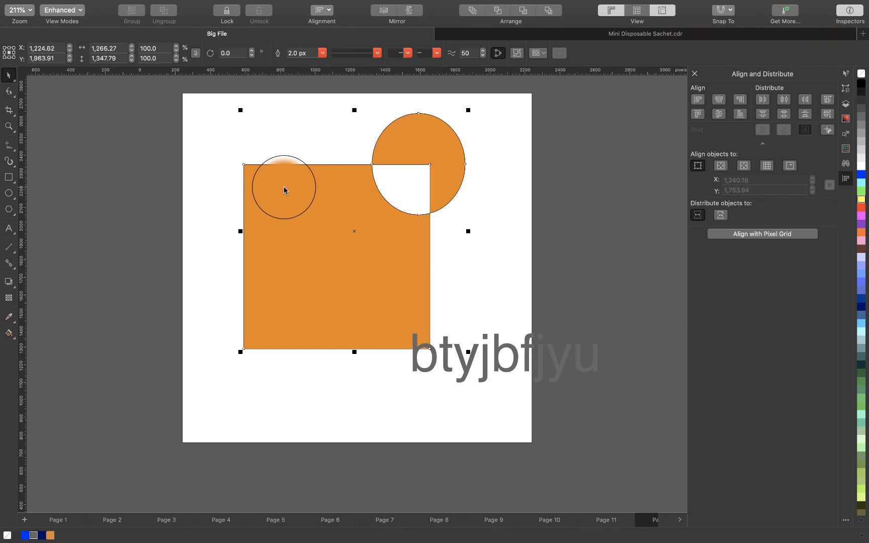
Break the combined curve apart again and weld the resulting square and circle into a single shape
drag(284, 190, 331, 176)
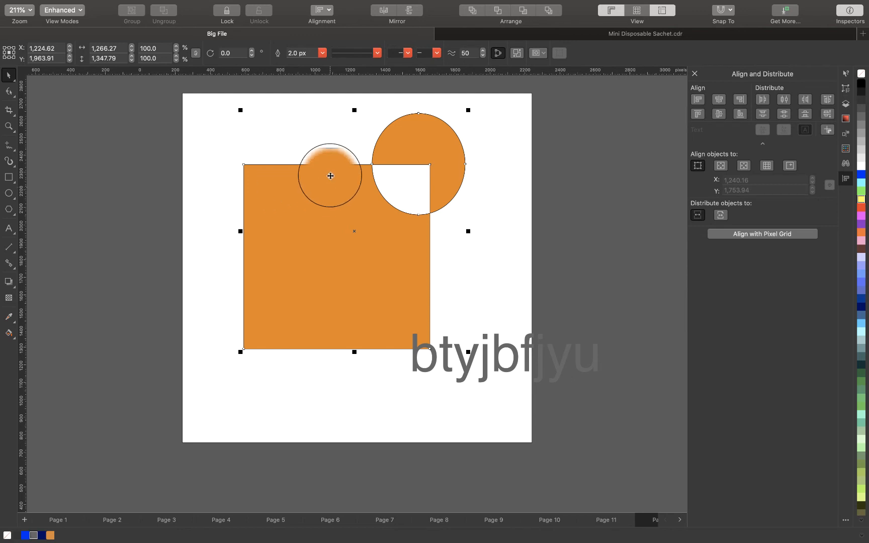
key(super+k)
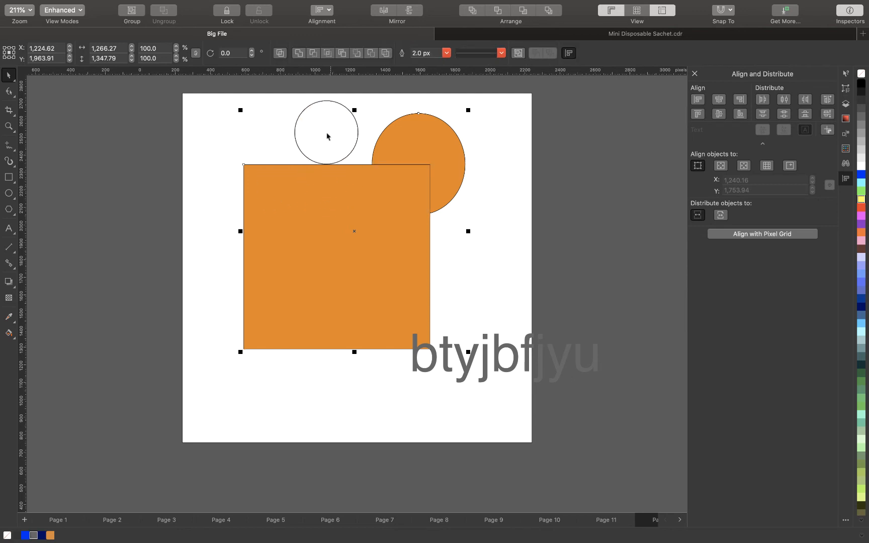
click(297, 54)
Add perspective to the welded orange shape, pull its upper right and lower right corners inward, and undo the corner moves
mouse_move(204, 3)
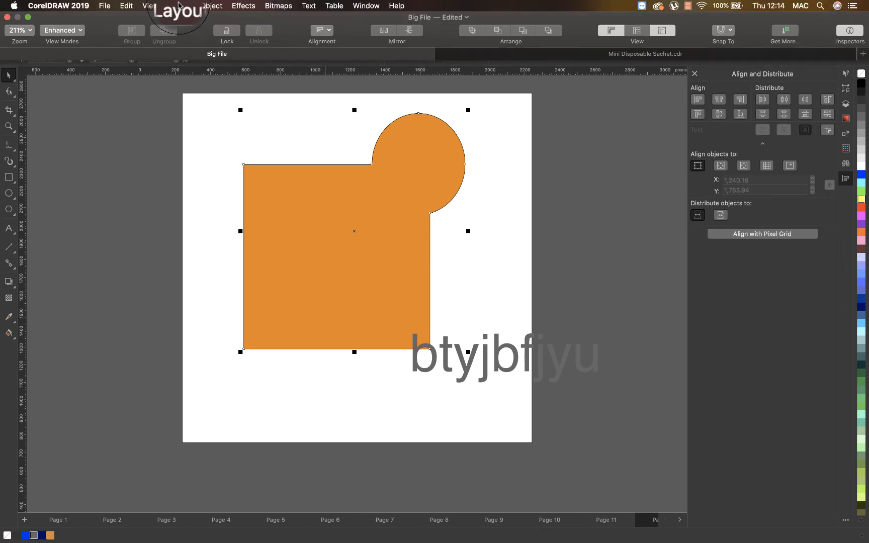
click(176, 6)
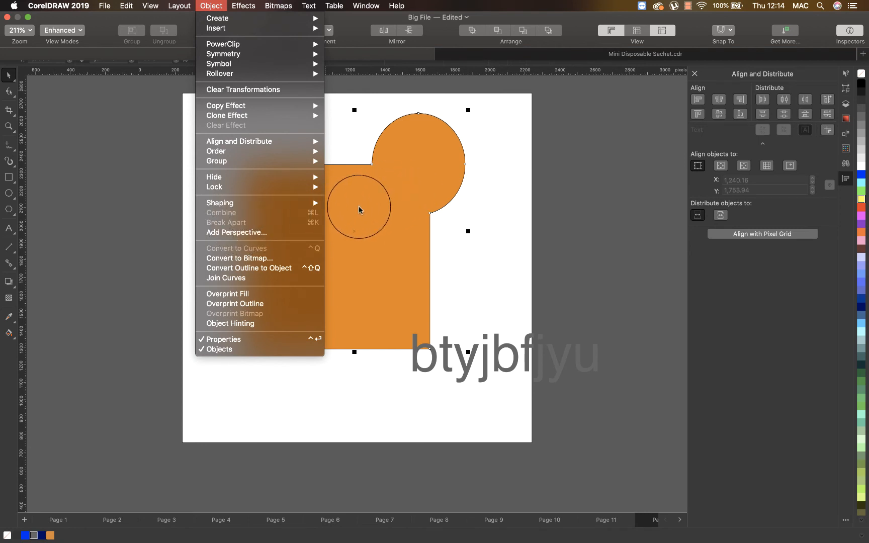
click(289, 232)
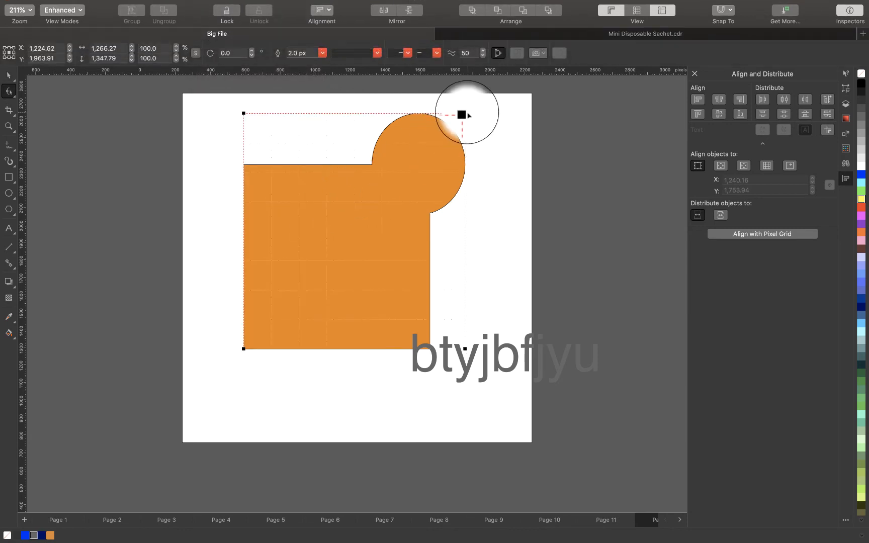
drag(462, 114, 386, 174)
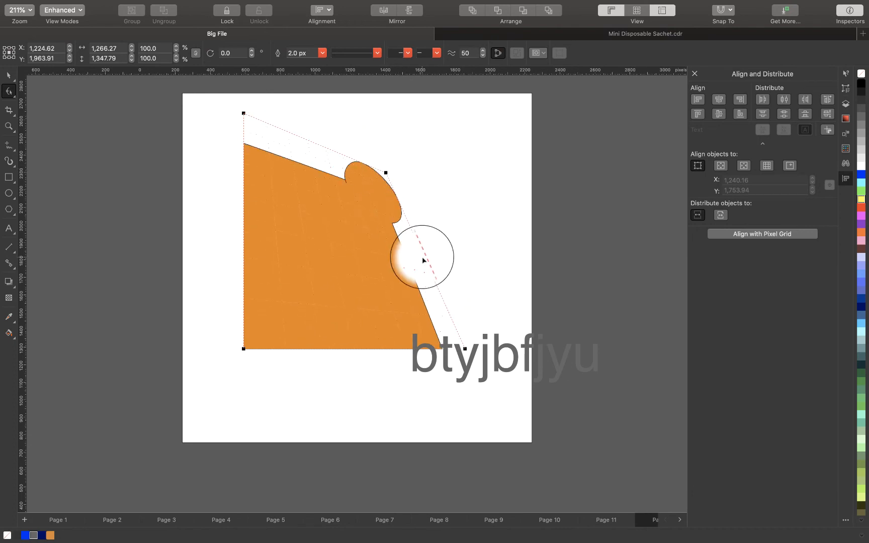
drag(465, 348, 355, 295)
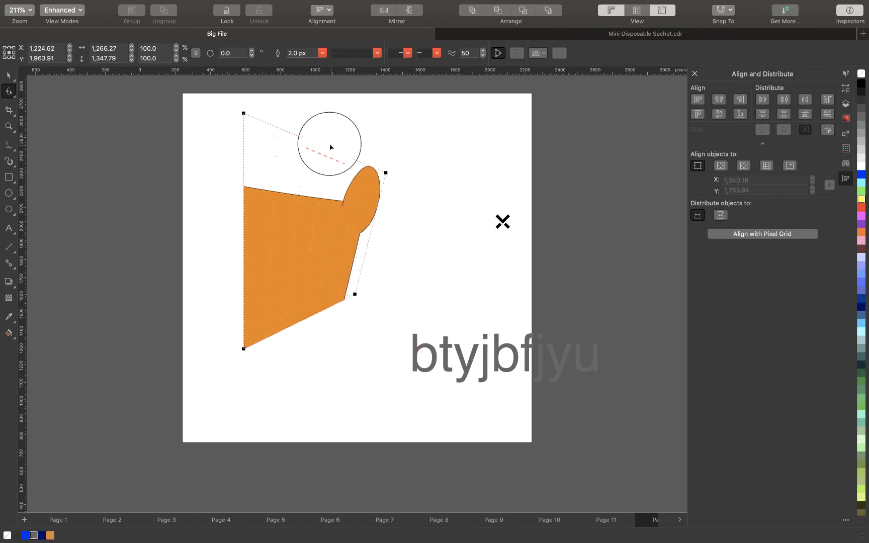
key(super+z)
key(super+z)
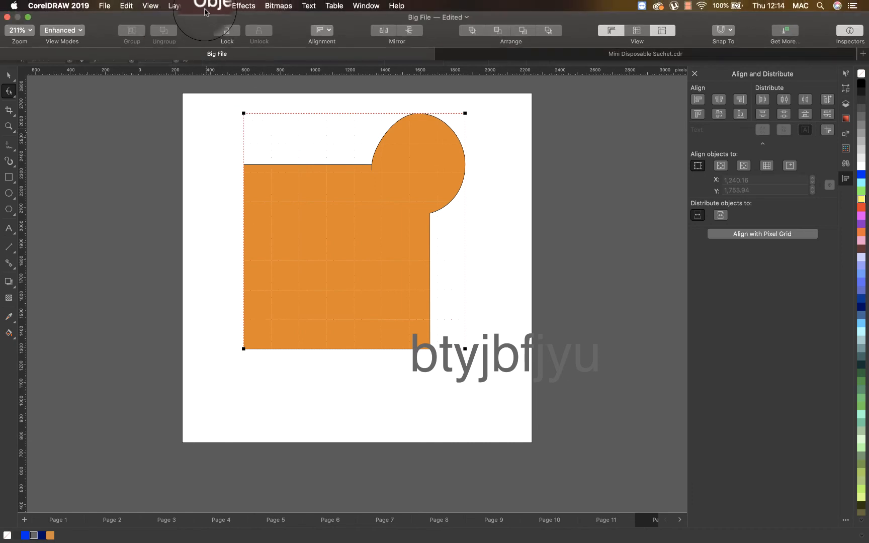
Try to convert the orange perspective shape to curves, and delete the shape from the page
click(211, 5)
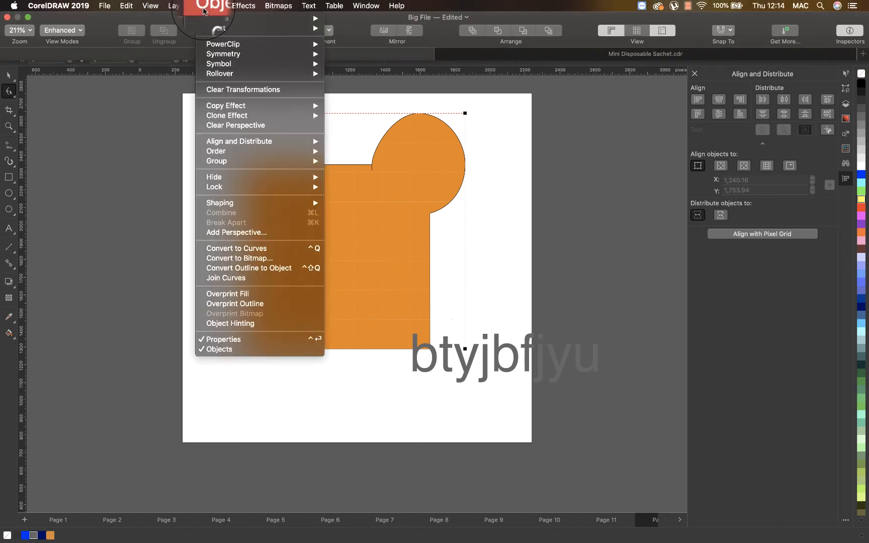
click(252, 244)
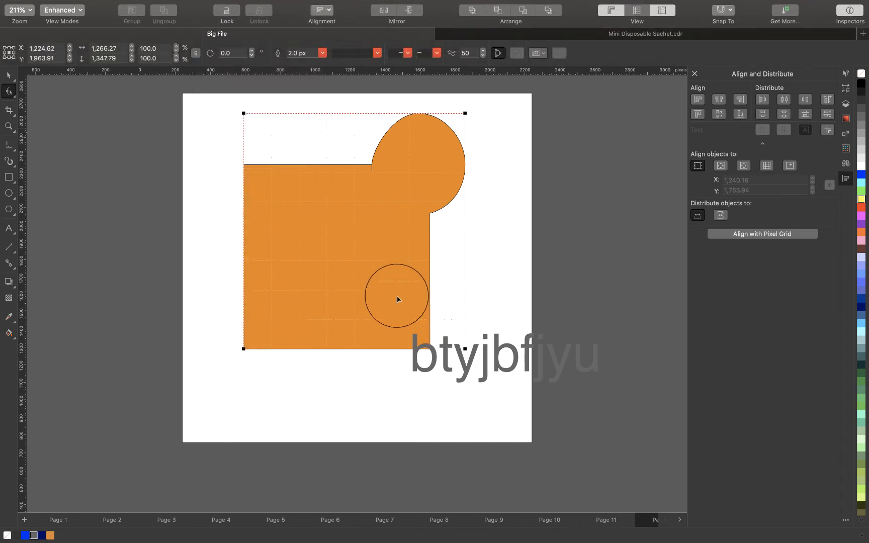
key(Delete)
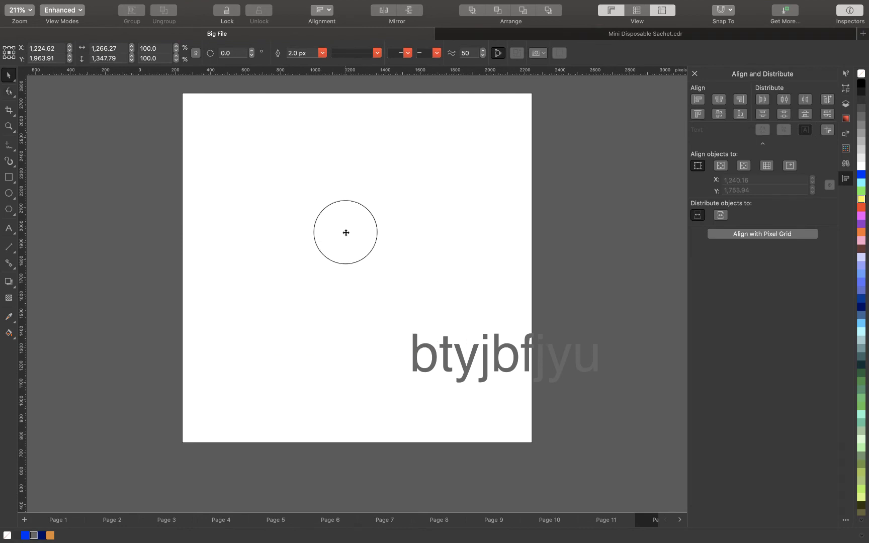
Move the text object to the middle of the page and set its font to Alatsi
drag(475, 348, 339, 259)
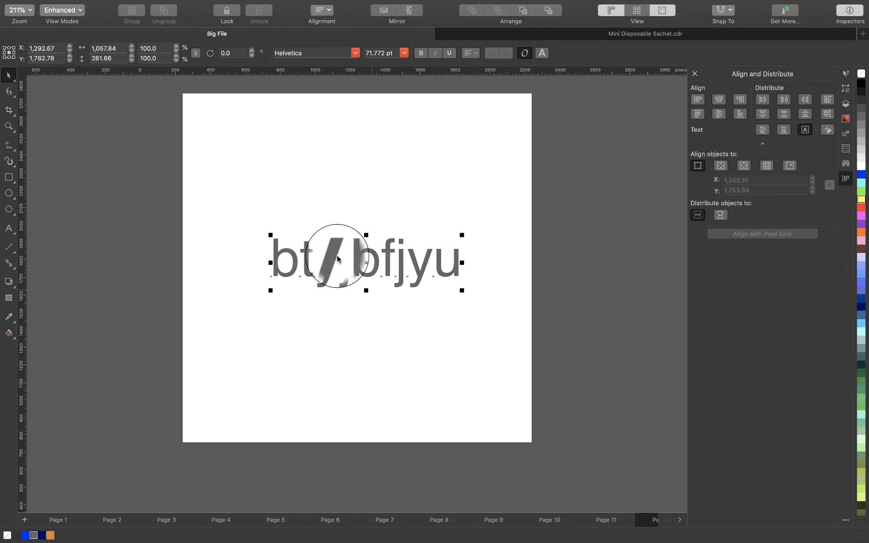
click(357, 54)
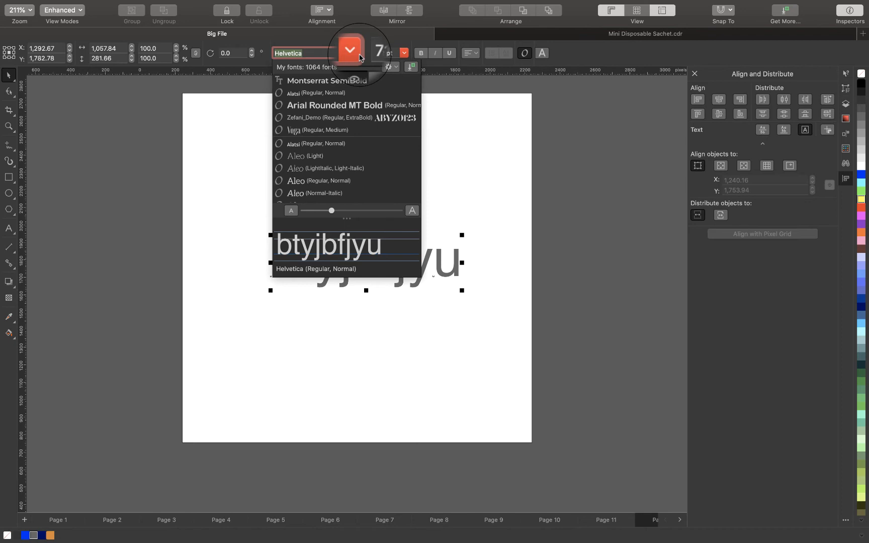
click(438, 271)
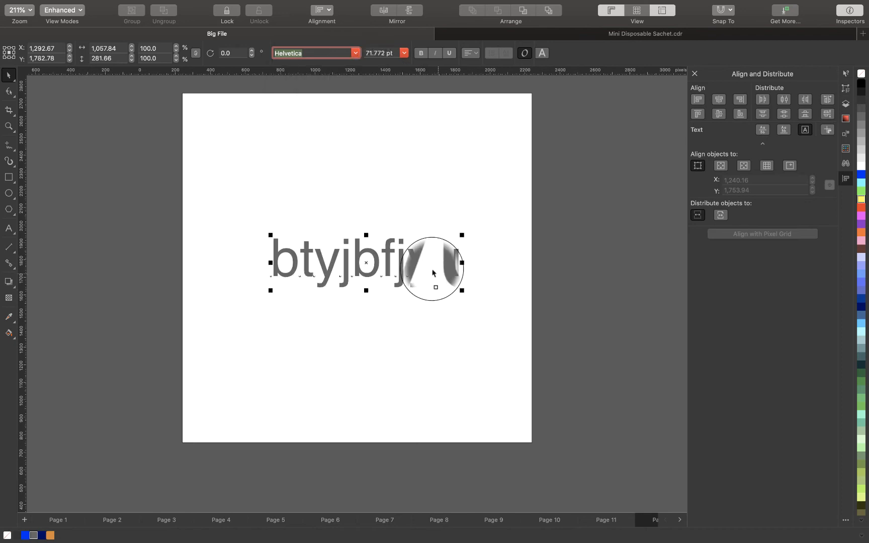
click(357, 53)
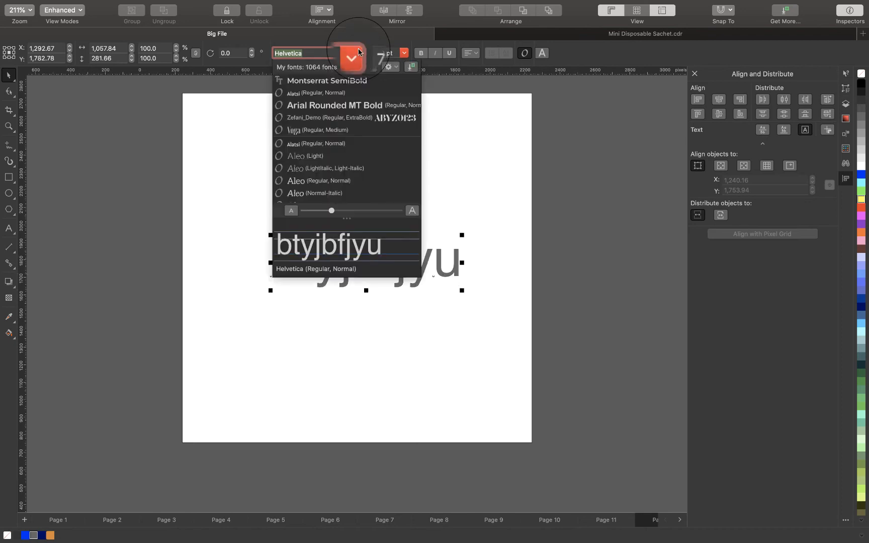
click(308, 144)
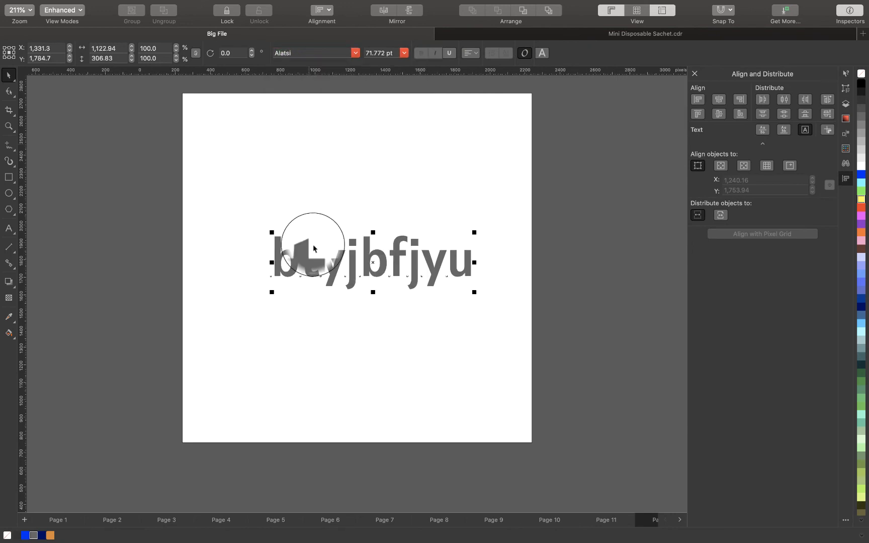
Convert the text "btyjbfjyu" to curves
mouse_move(242, 3)
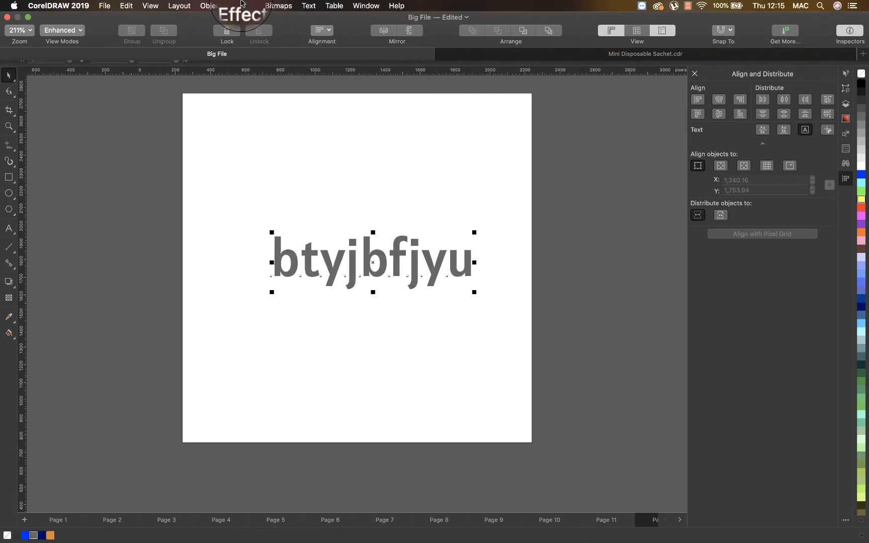
click(213, 5)
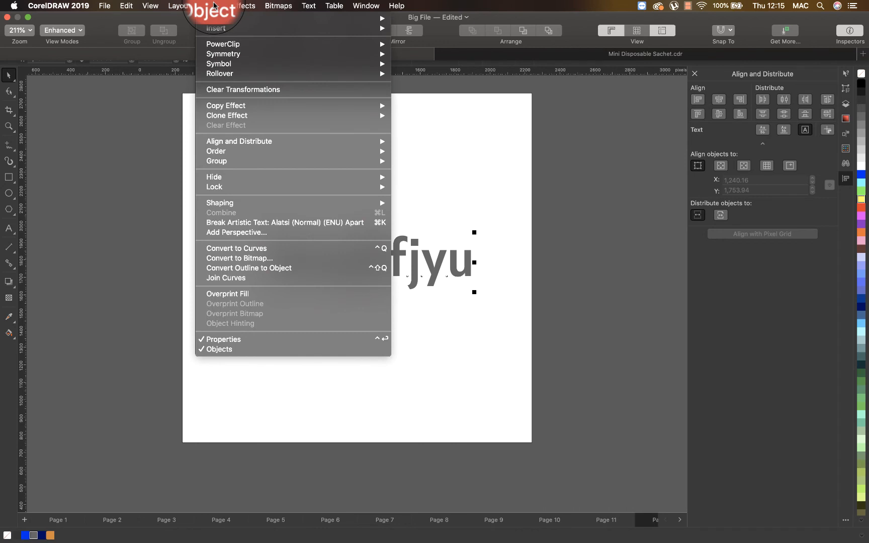
click(229, 248)
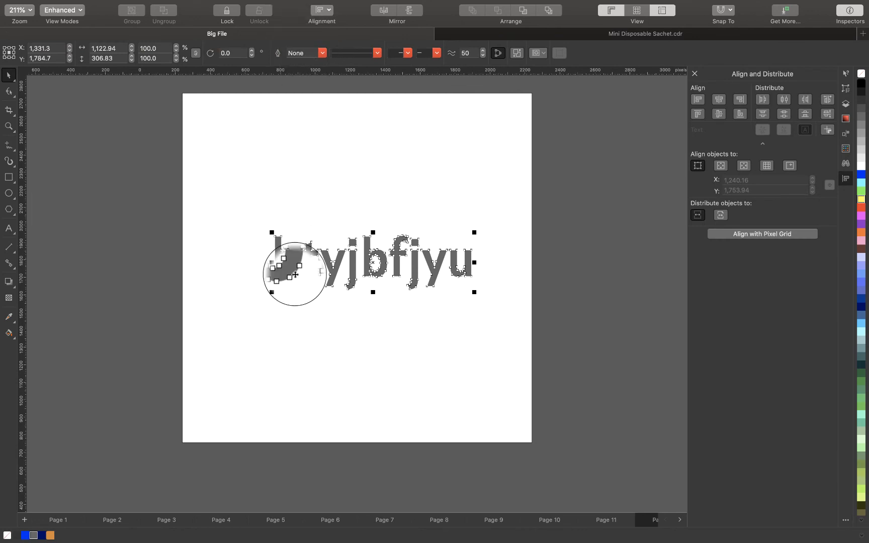
Pull two nodes of the first letter b far outward to distort its outline, and undo both node moves
key(F10)
mouse_move(284, 248)
mouse_down()
mouse_move(210, 194)
mouse_move(233, 219)
mouse_move(277, 239)
mouse_move(285, 256)
mouse_move(330, 149)
mouse_move(304, 260)
mouse_move(290, 279)
mouse_move(311, 339)
mouse_move(292, 269)
mouse_move(296, 247)
mouse_up()
key(z)
mouse_move(236, 146)
mouse_down()
mouse_move(328, 292)
mouse_move(336, 324)
mouse_up()
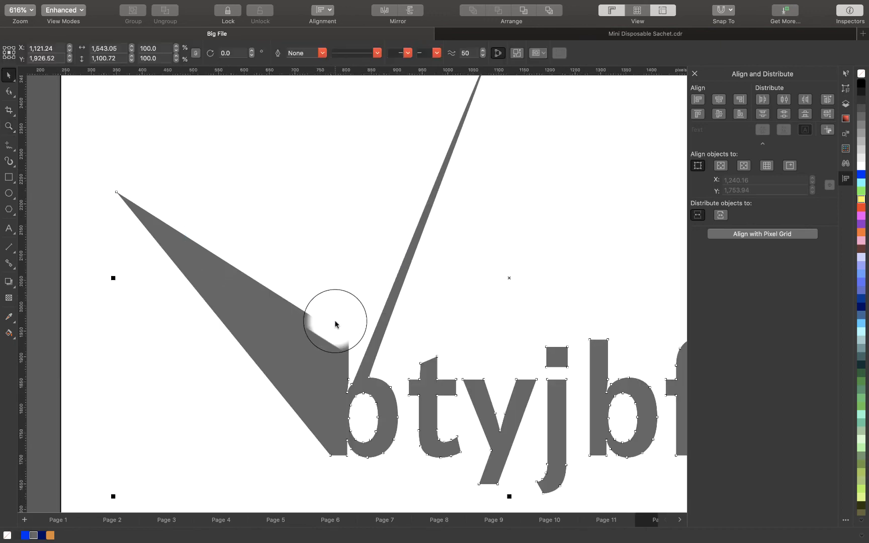
key(super+z)
key(super+z)
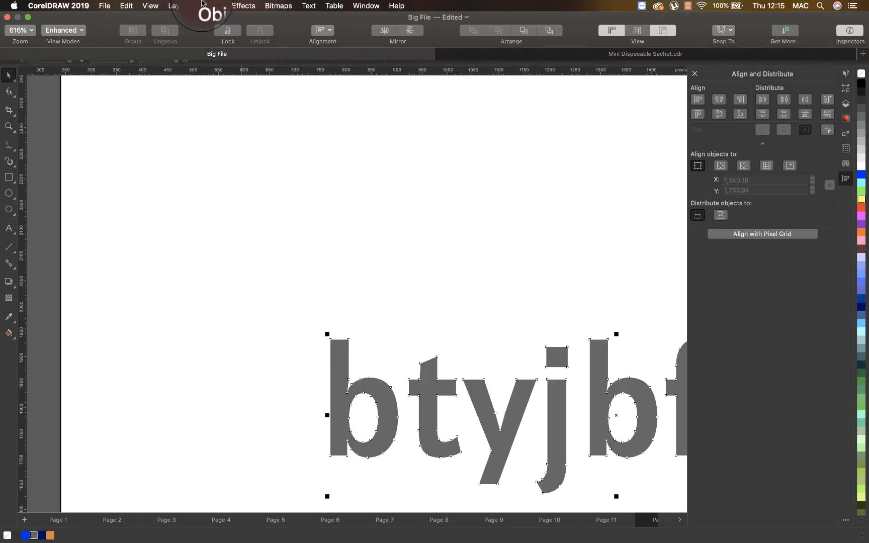
Give the curve lettering a 2.0 px red outline and move it slightly up and to the left on the page
click(209, 7)
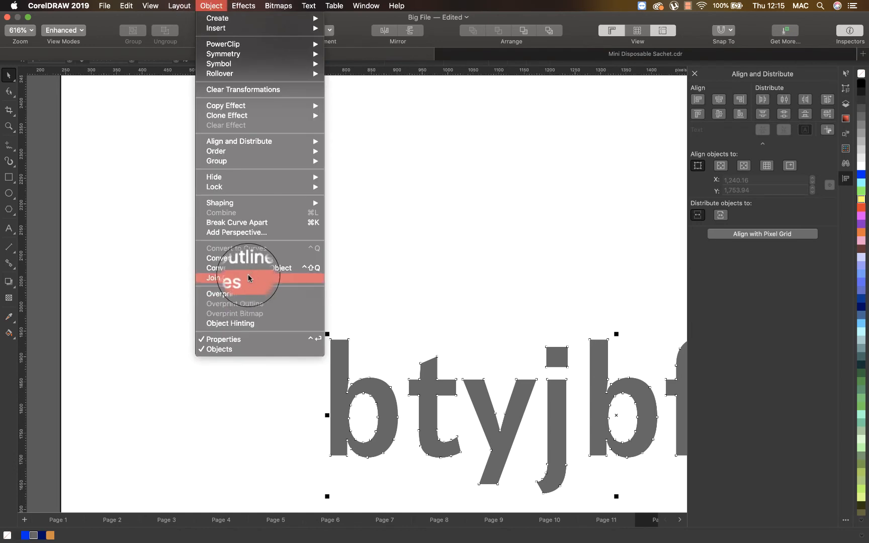
click(369, 268)
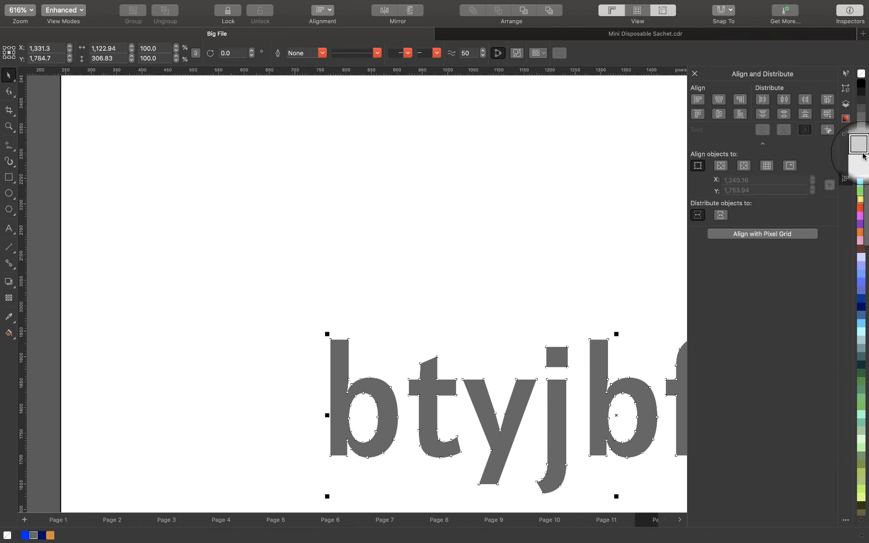
right_click(862, 211)
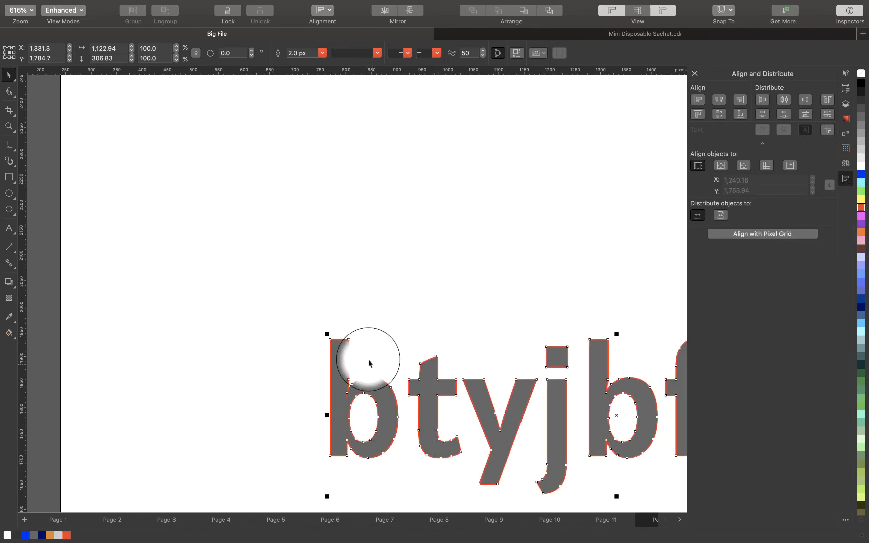
drag(345, 368, 316, 304)
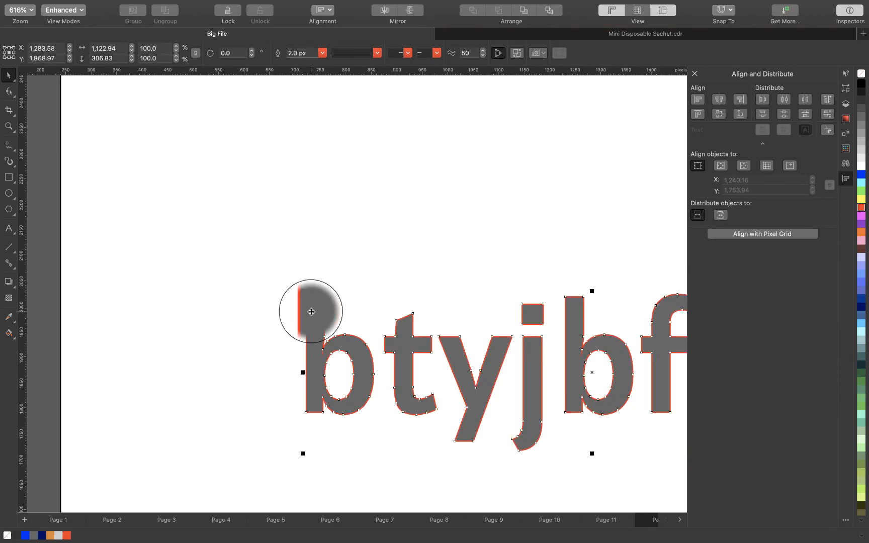
Convert the lettering's red outline to a separate object with Convert Outline to Object
click(211, 6)
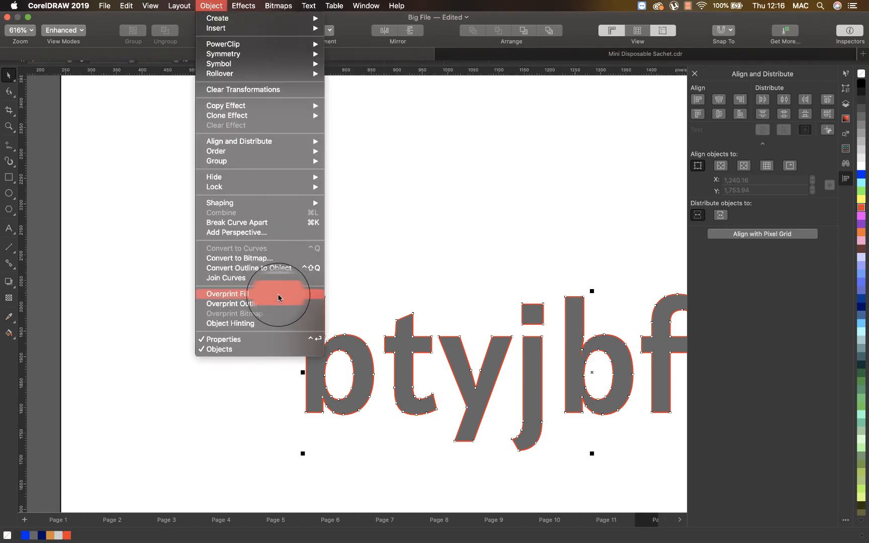
click(267, 271)
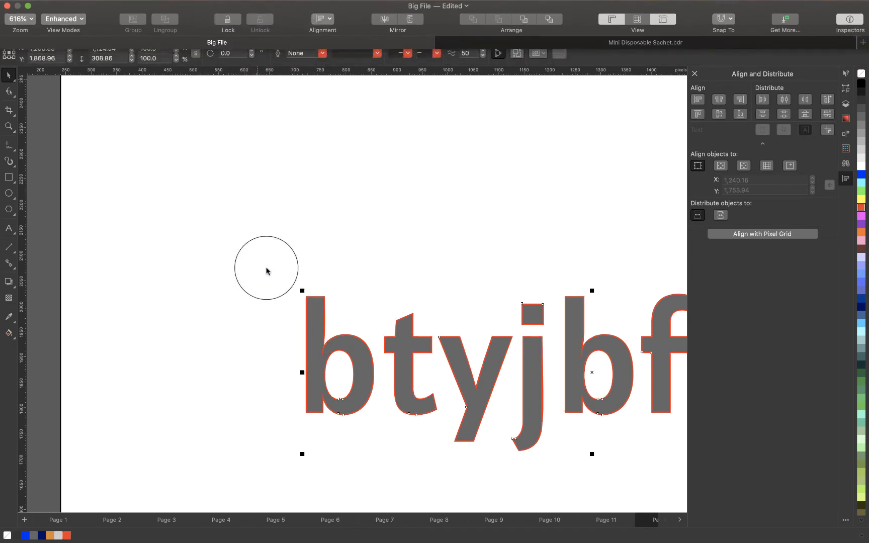
click(312, 297)
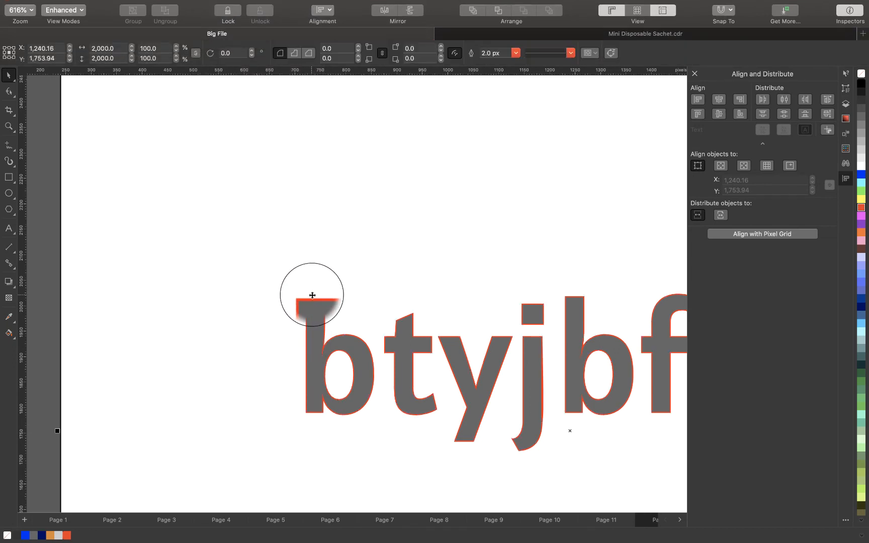
click(244, 6)
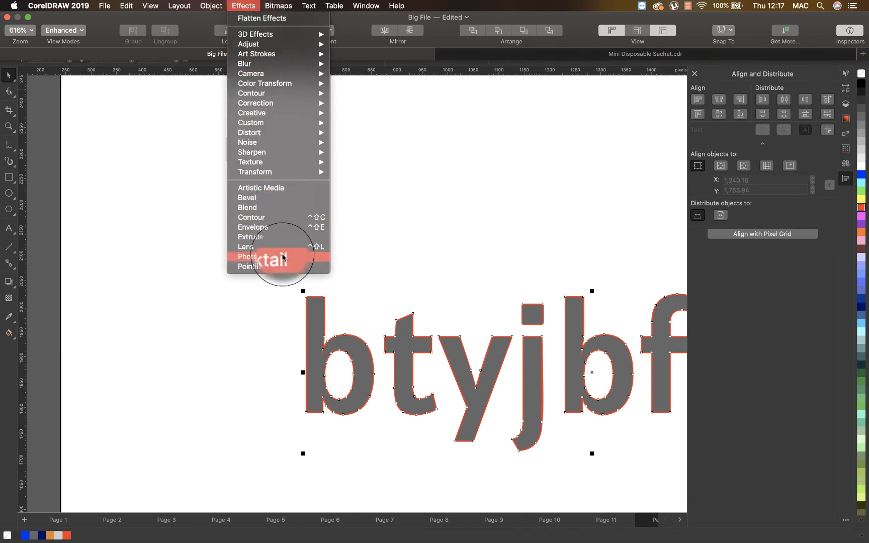
mouse_move(268, 4)
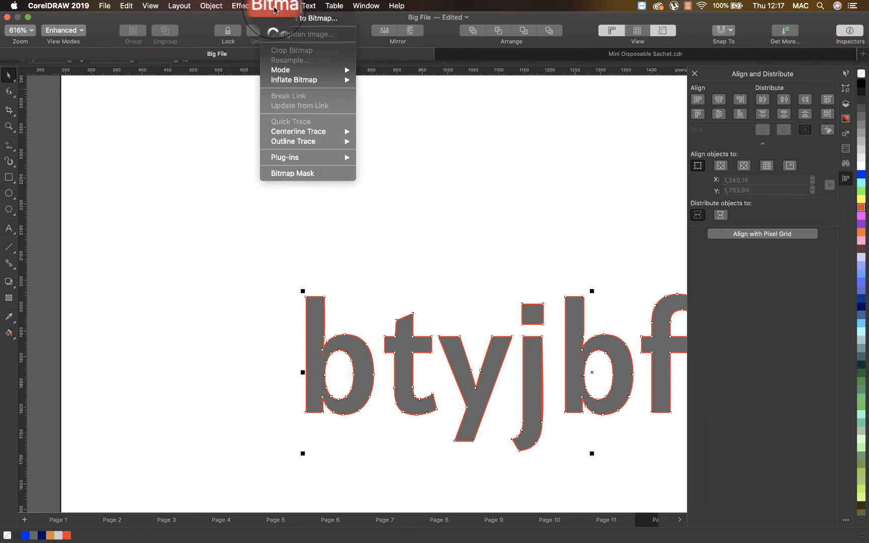
click(451, 352)
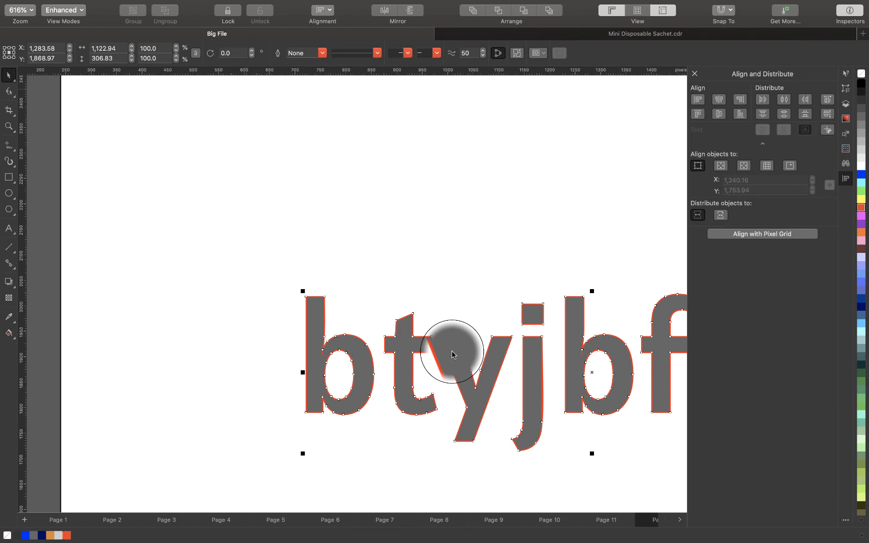
Pull an upper node of the first letter y far upward to form a spike, and undo the node move
double_click(461, 340)
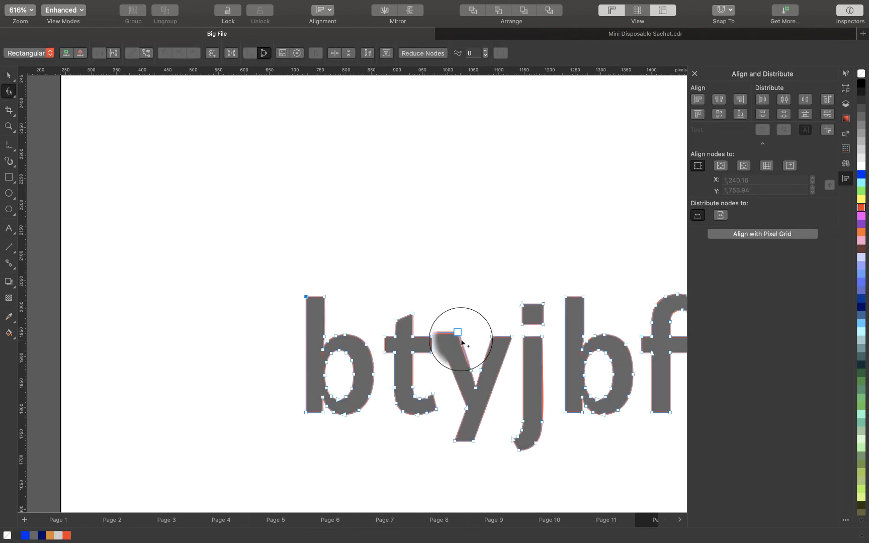
drag(461, 341, 471, 210)
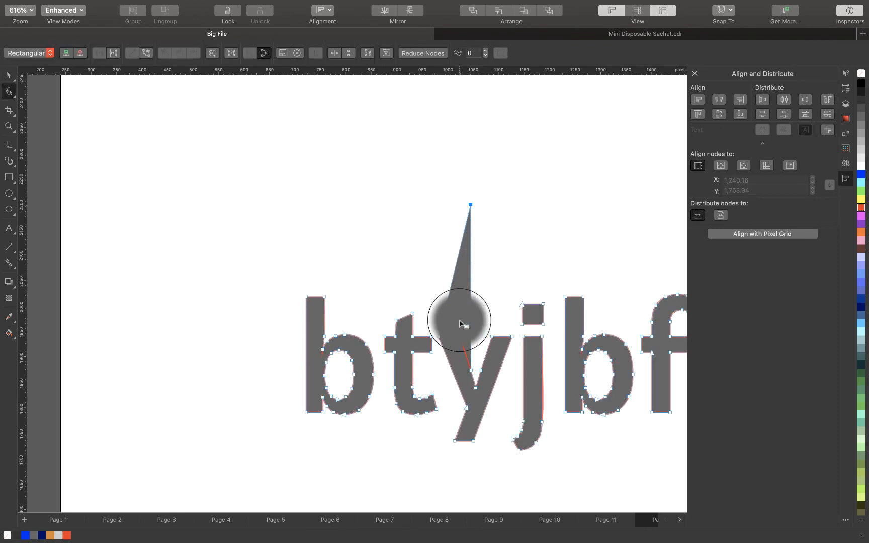
key(super+z)
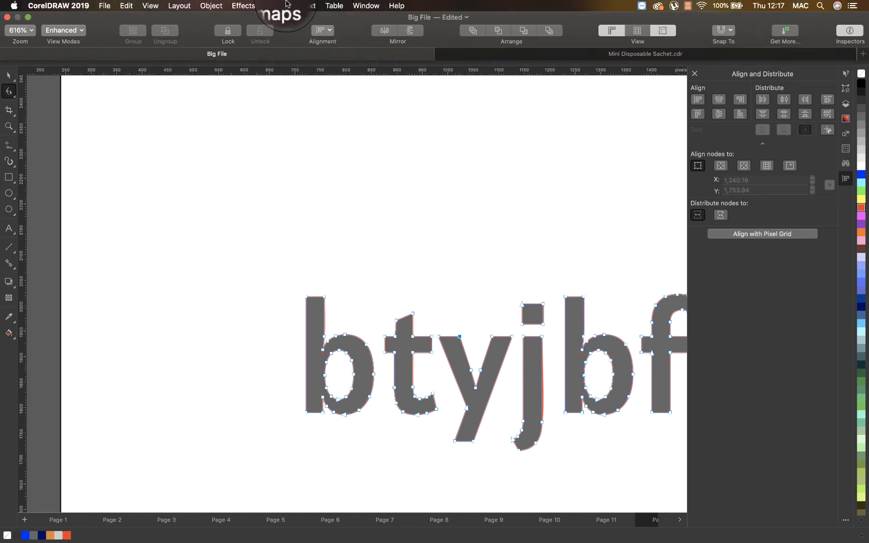
Convert the grey lettering to a bitmap at 300 dpi, RGB Color (24-bit), with anti-aliasing and a transparent background
click(286, 7)
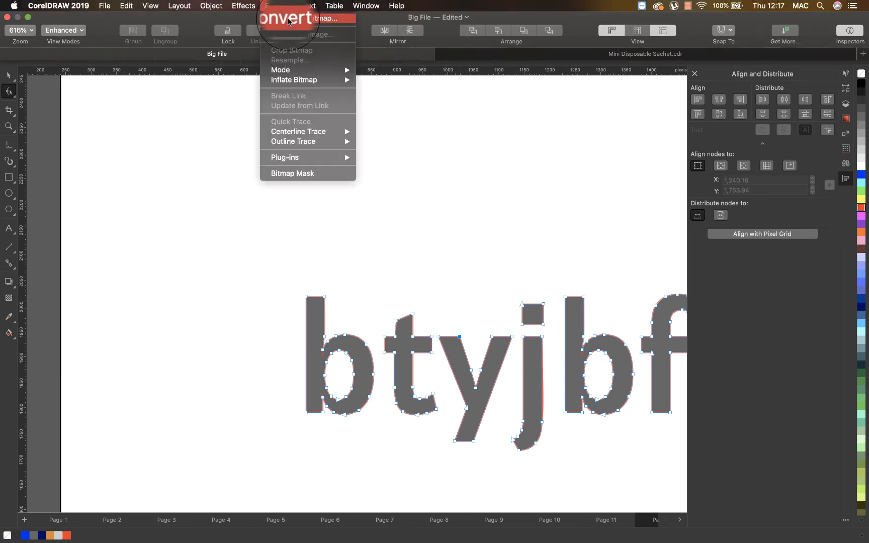
click(288, 20)
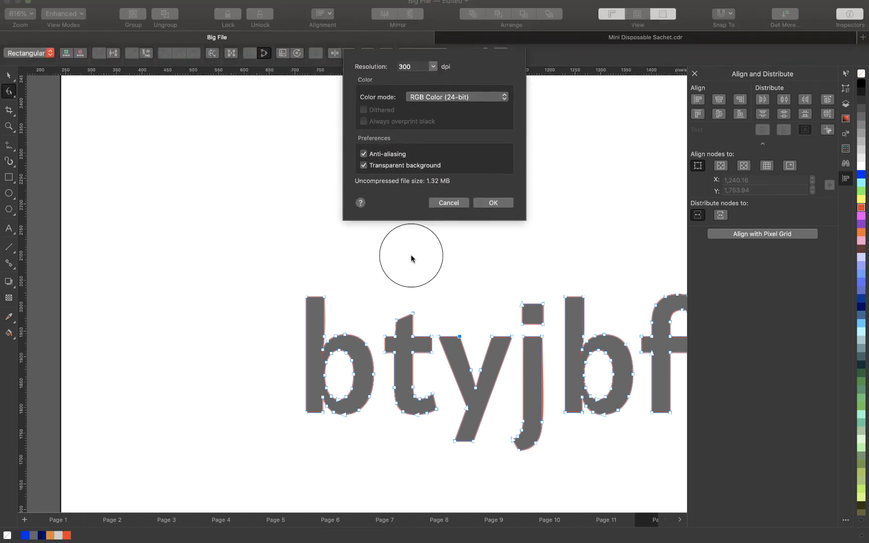
click(480, 195)
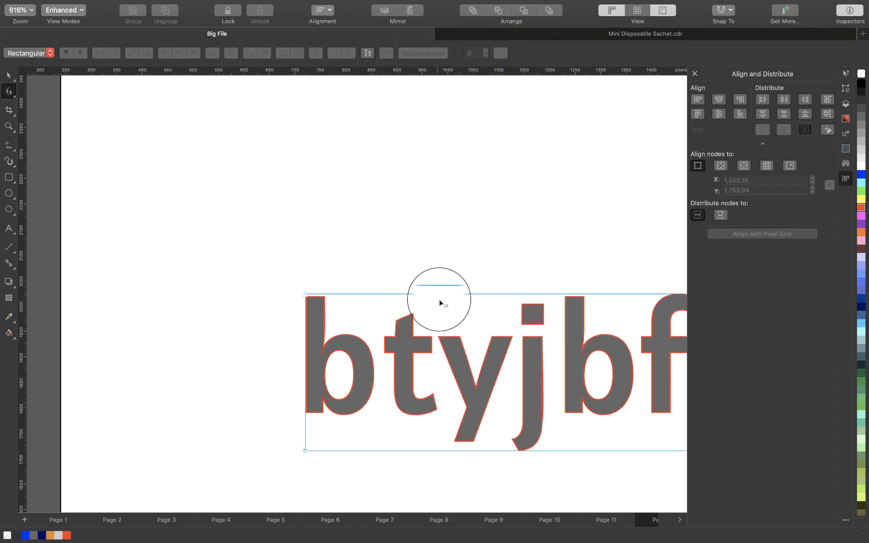
Move the bitmap lettering off its red outline to inspect it up close, and undo back to the vector curves
key(space)
drag(452, 307, 336, 132)
key(z)
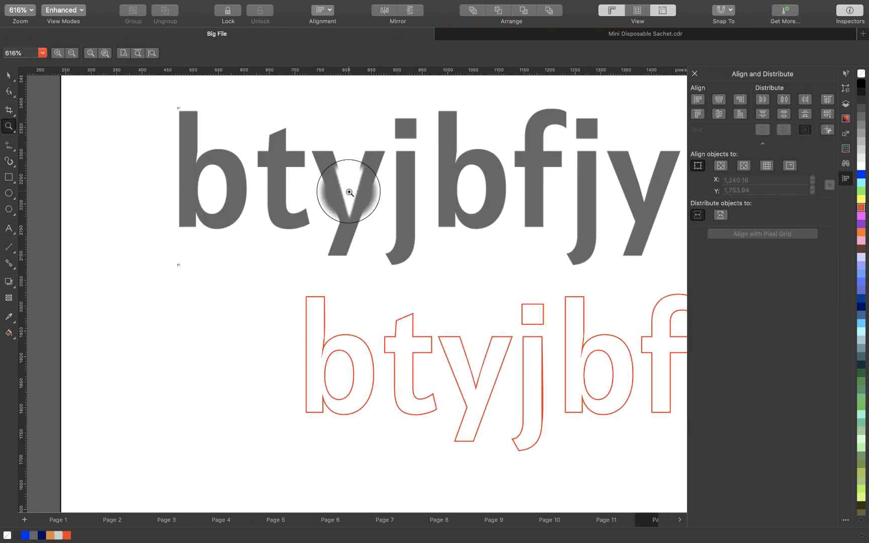
scroll(346, 182, up, 8)
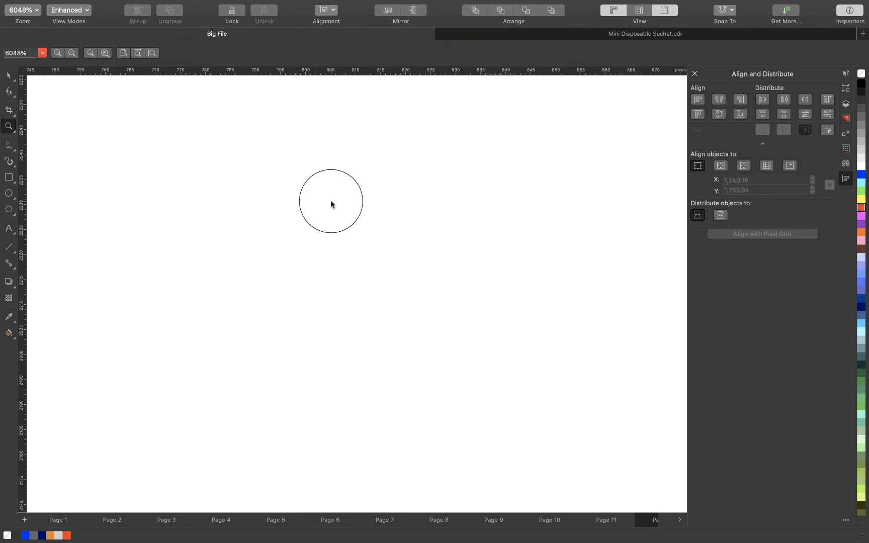
key(shift+F4)
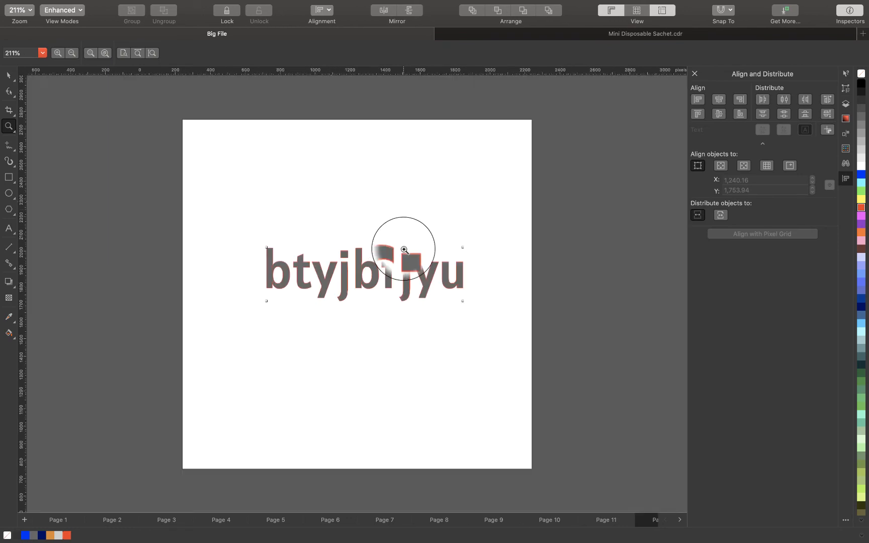
key(space)
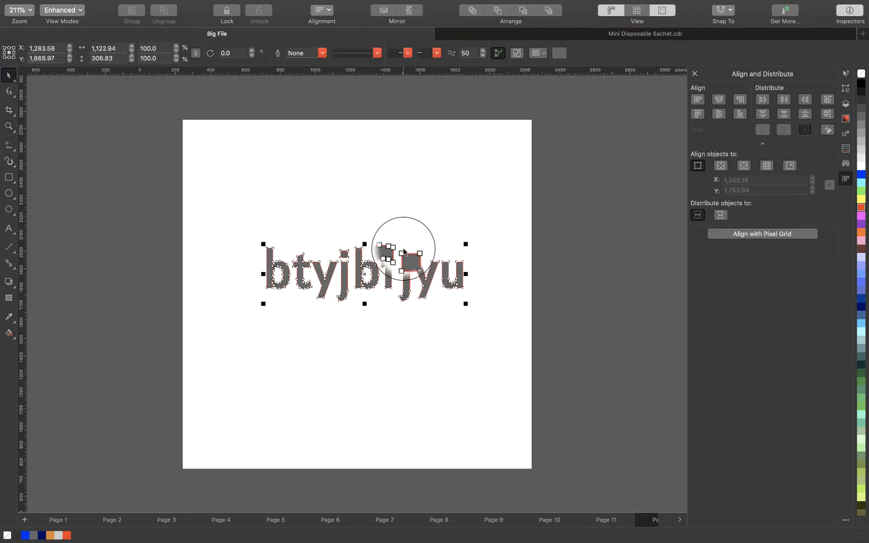
Examine the vector edges of the letter f at high magnification, and return to the full page view
key(z)
drag(370, 252, 408, 277)
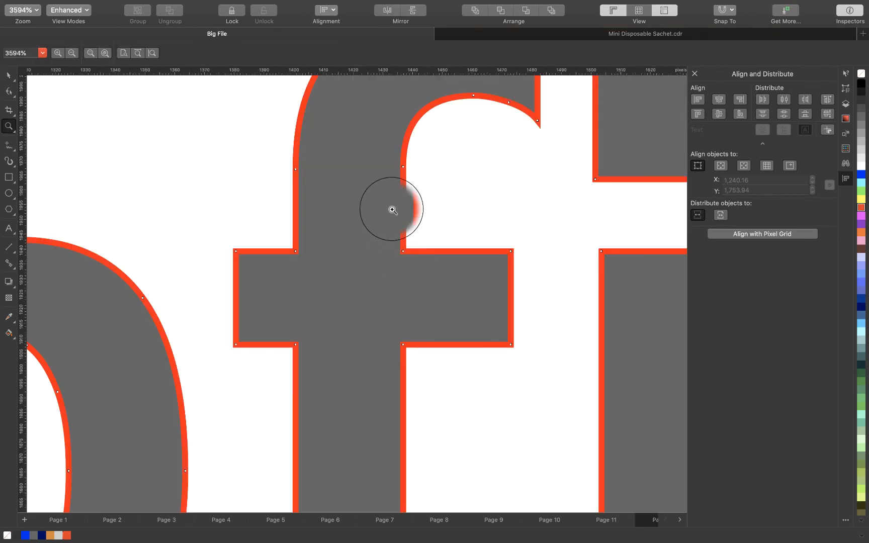
drag(393, 210, 428, 264)
drag(288, 286, 412, 374)
key(shift+F4)
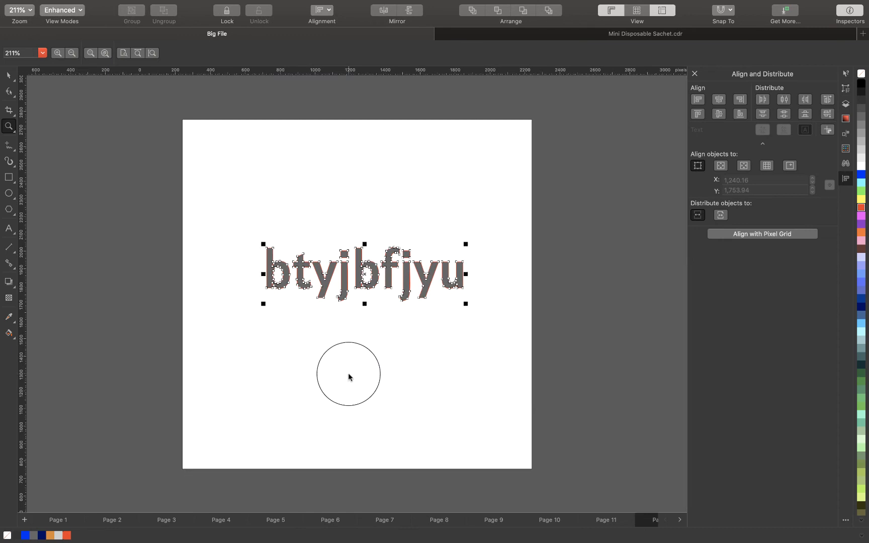
key(space)
click(272, 5)
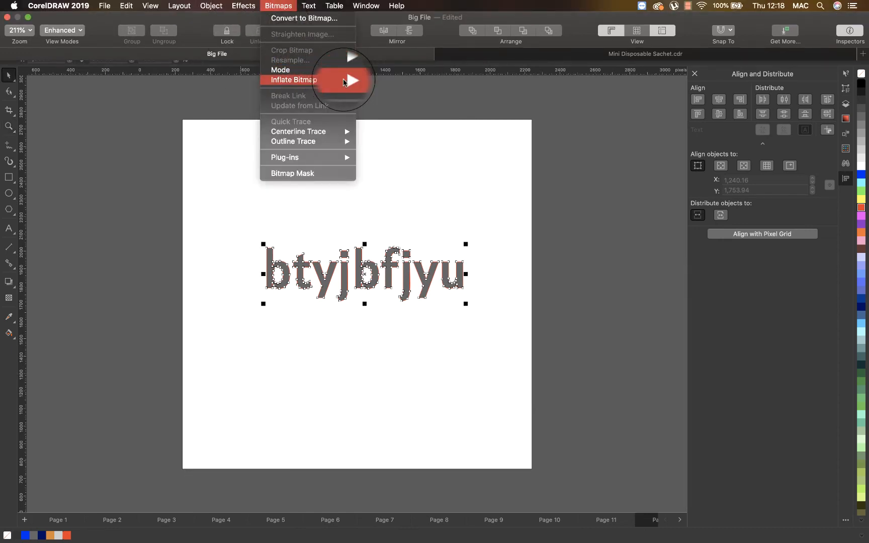
click(307, 224)
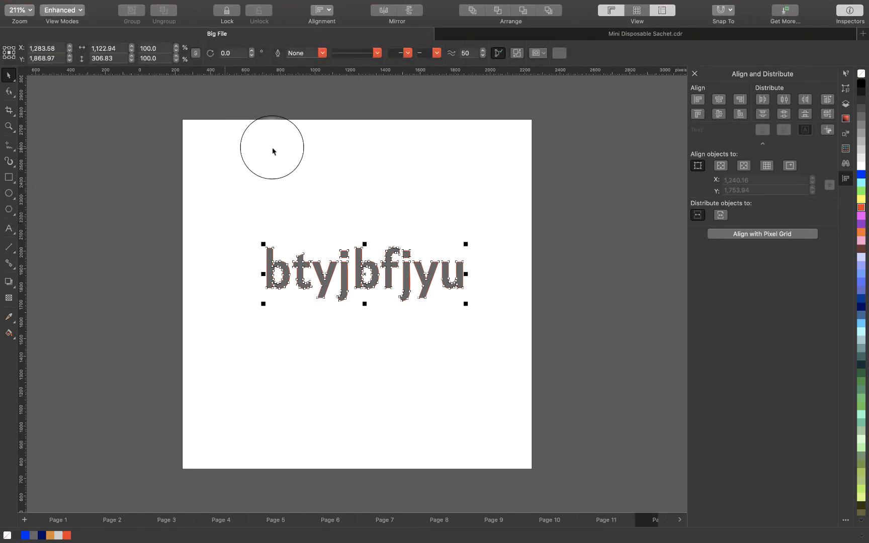
Import the navy, blue, light-blue and yellow Color Hunt Palette PNG from Downloads, placing it about 1,518 by 759 px over the lettering
key(super+i)
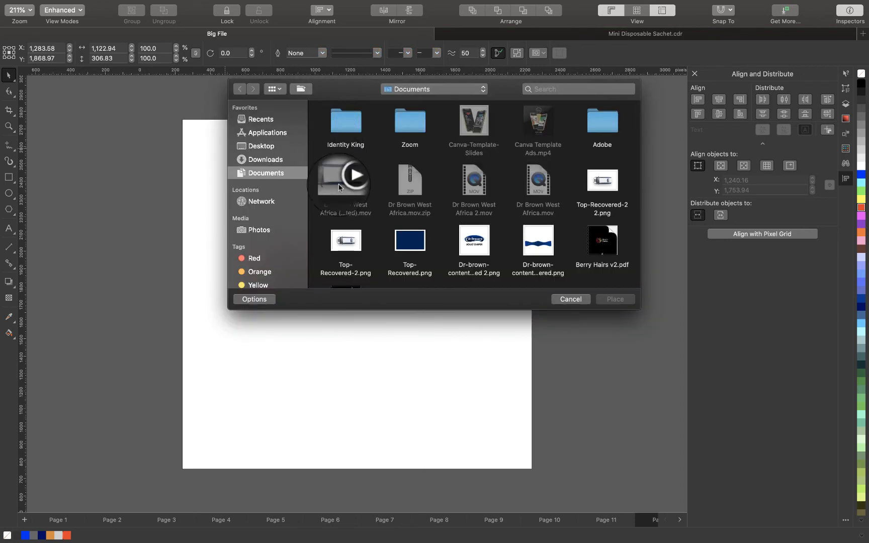
click(265, 159)
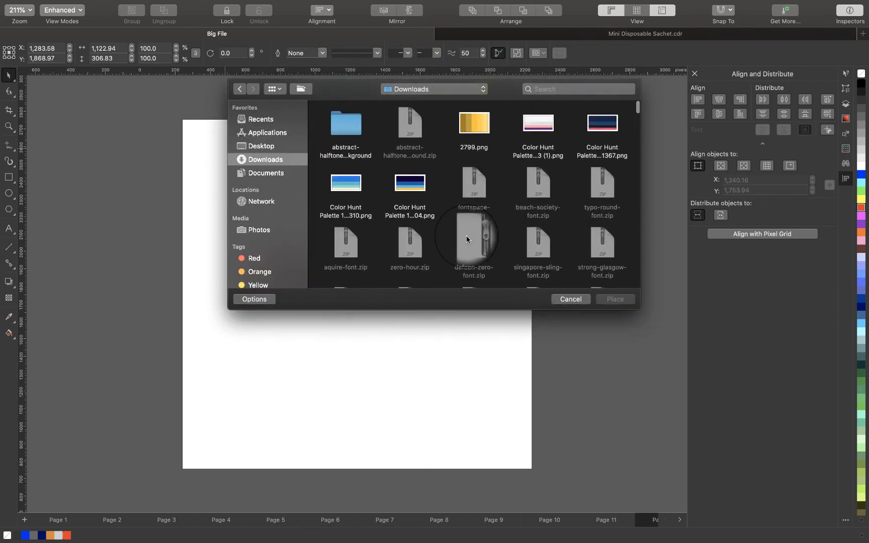
click(423, 194)
key(Return)
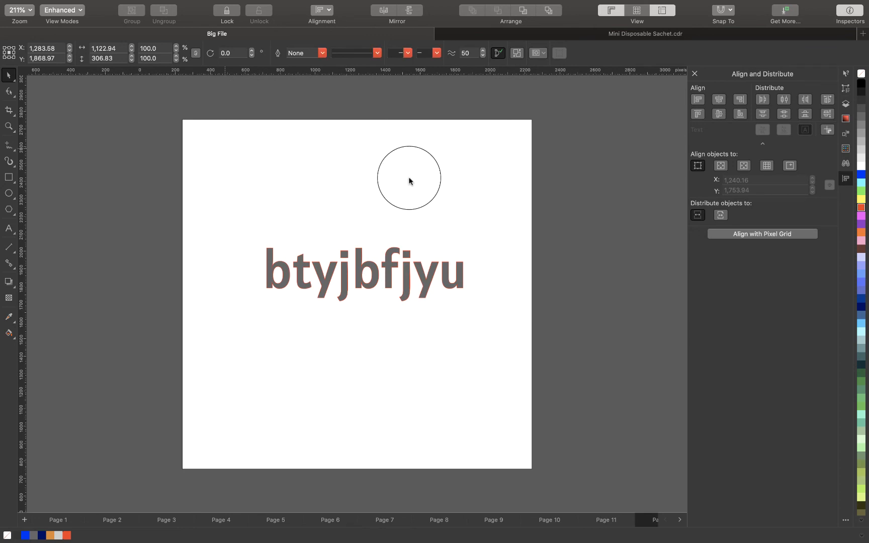
drag(270, 145, 536, 379)
drag(411, 211, 356, 227)
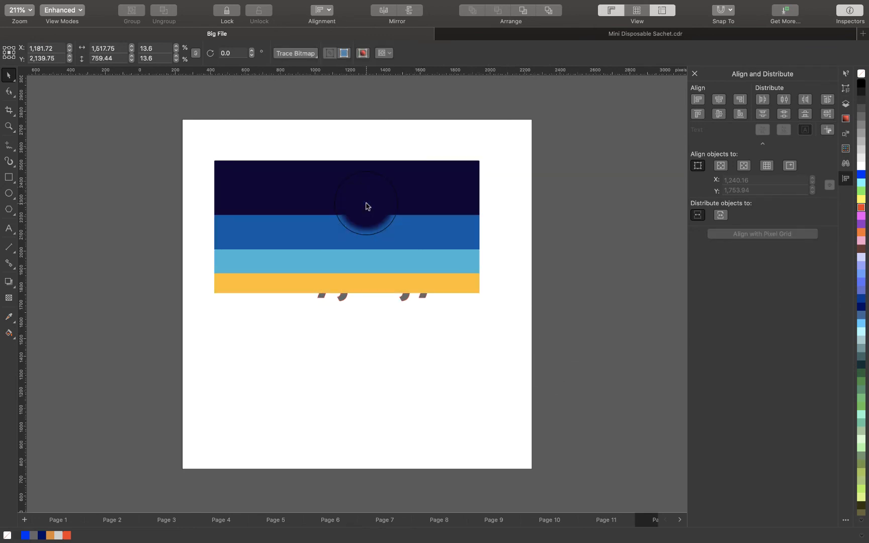
Convert the palette image to Black and White (1-bit) using Halftone, Square screen, 45 degrees, 1 line per inch, and undo the conversion
mouse_move(270, 3)
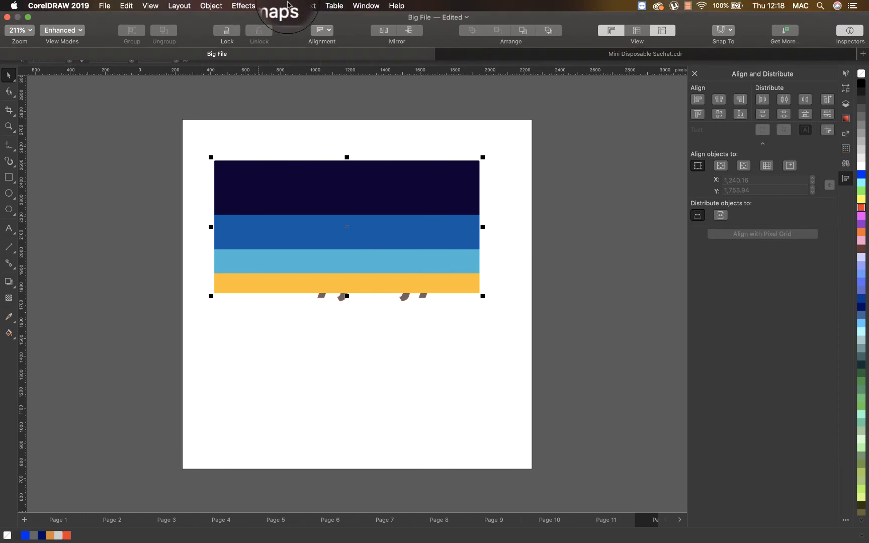
click(278, 6)
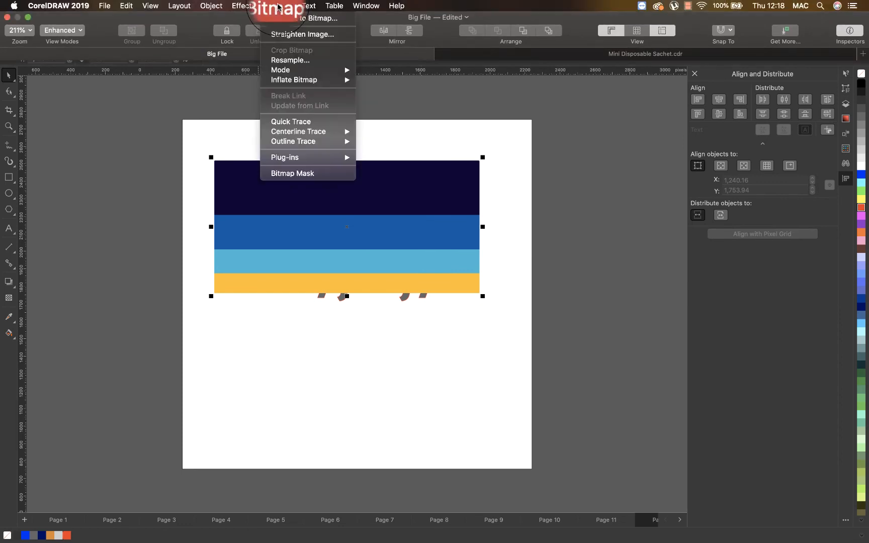
mouse_move(332, 73)
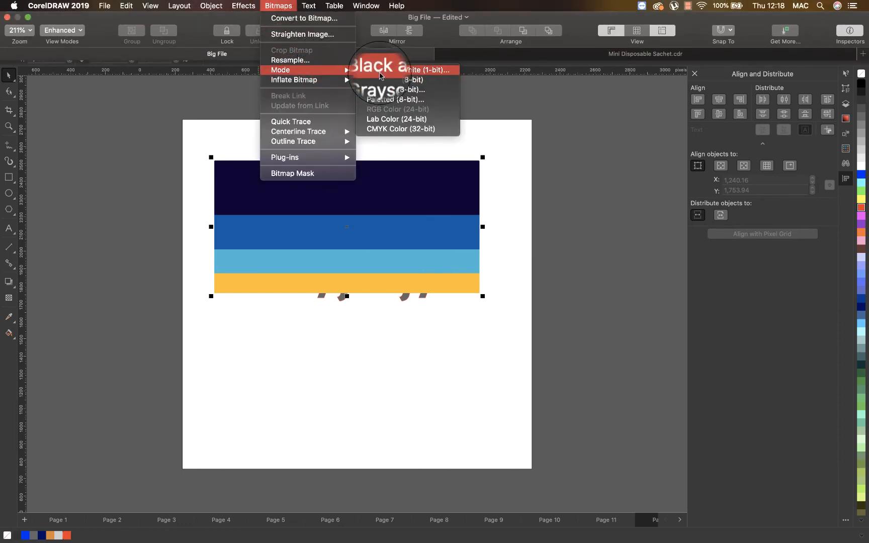
click(377, 75)
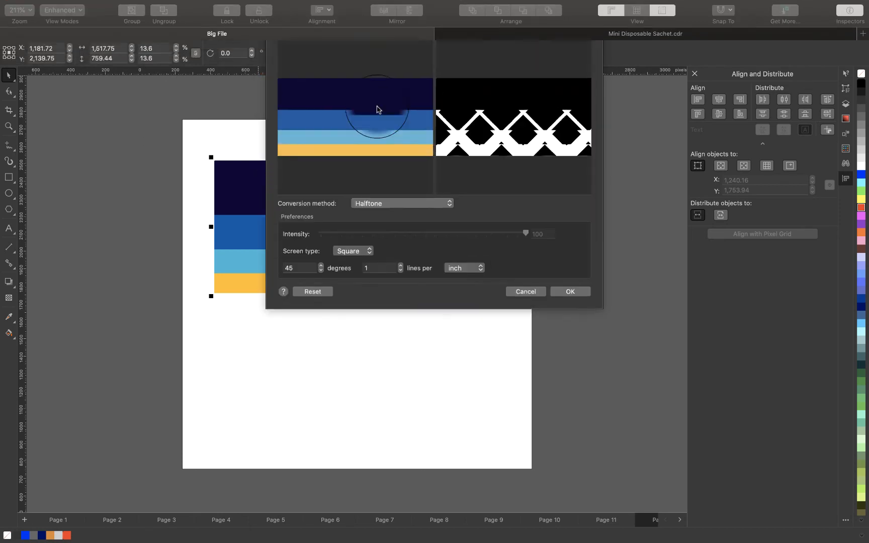
click(558, 302)
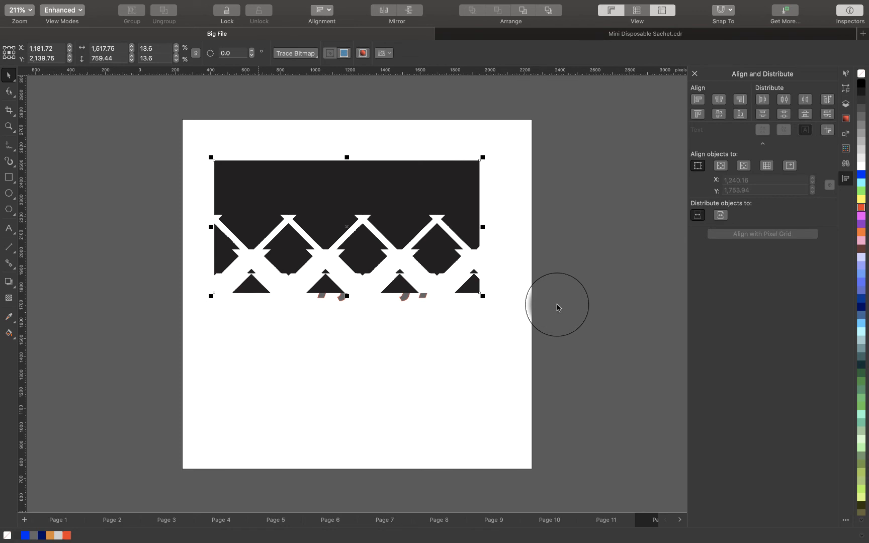
key(super+z)
mouse_move(214, 3)
click(279, 5)
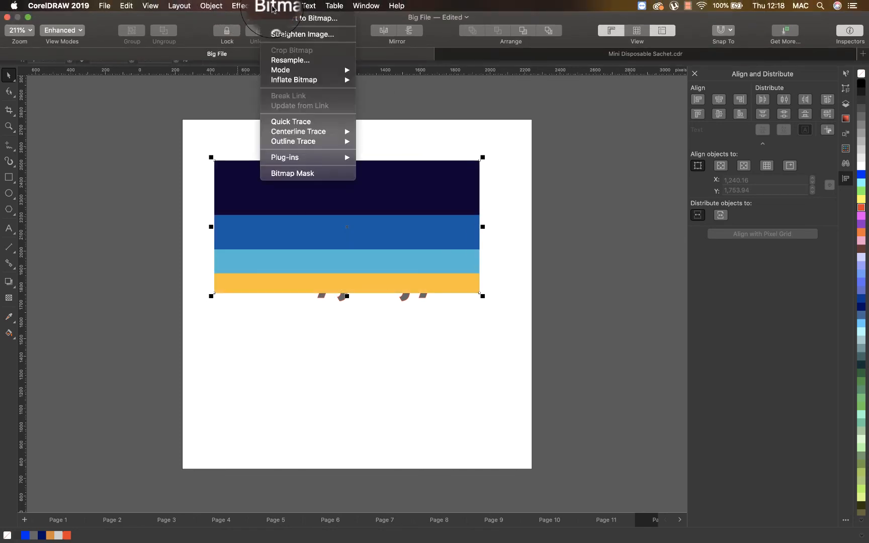
mouse_move(319, 81)
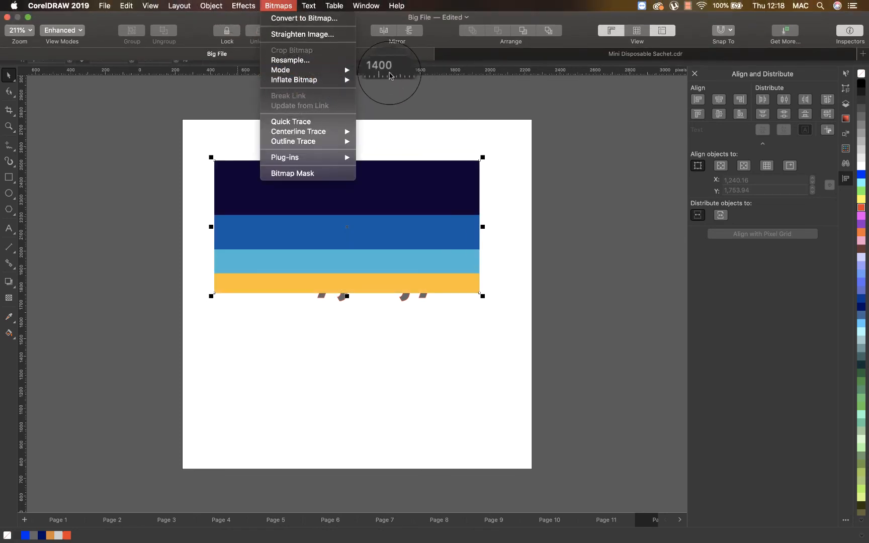
mouse_move(347, 74)
click(372, 80)
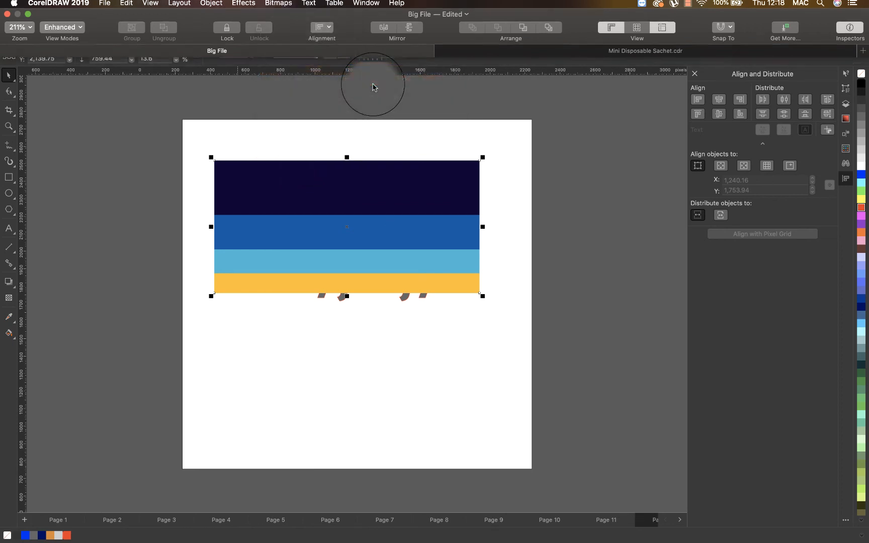
key(super+z)
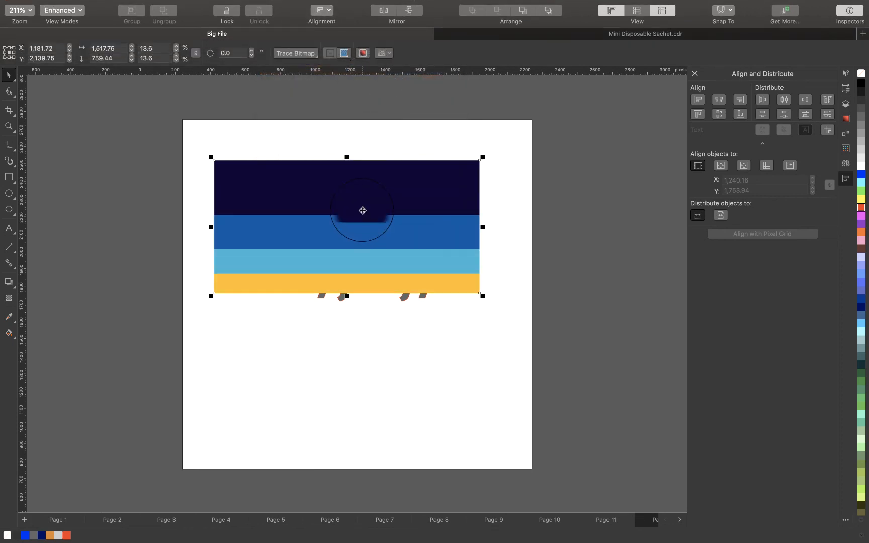
Start a Duotone (8-bit) conversion of the palette image and set its type to Duotone
click(278, 5)
mouse_move(302, 70)
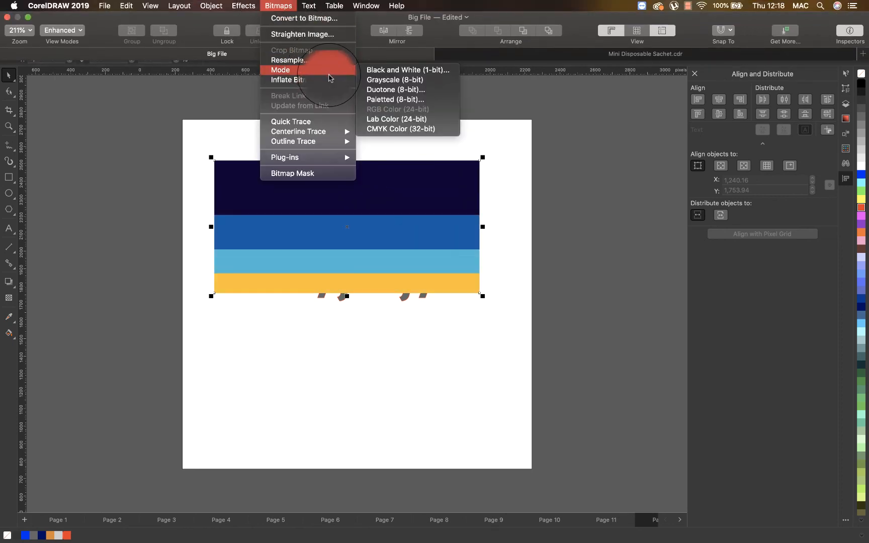
click(376, 90)
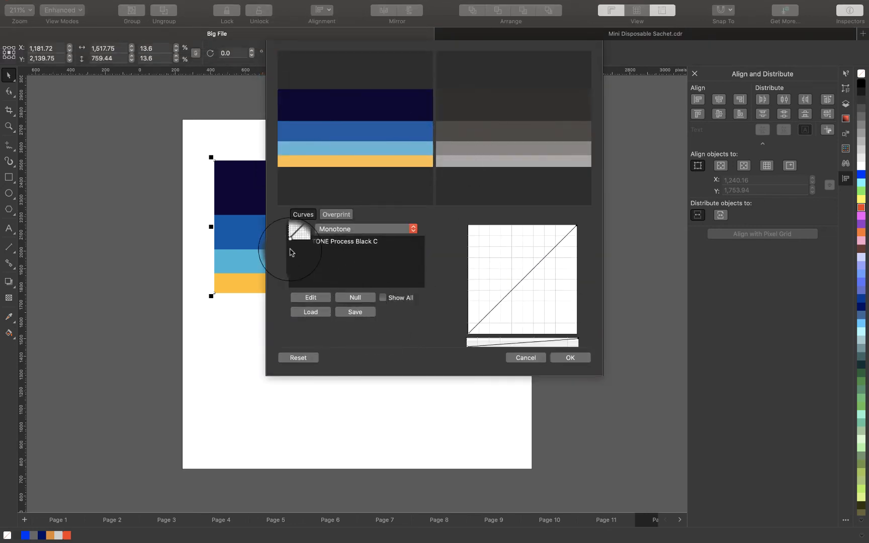
click(329, 228)
click(333, 239)
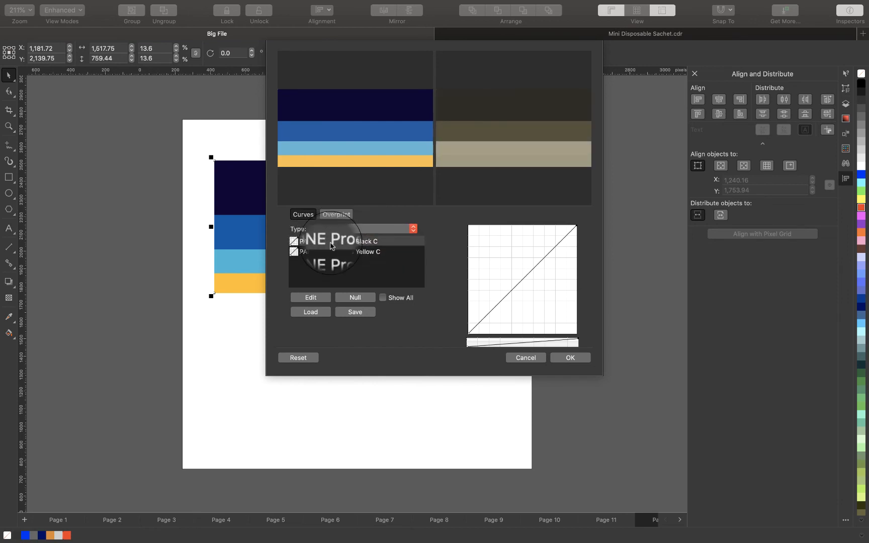
Replace the PANTONE Process Black C ink with PANTONE Trans. White from the PANTONE solid coated palette
click(327, 241)
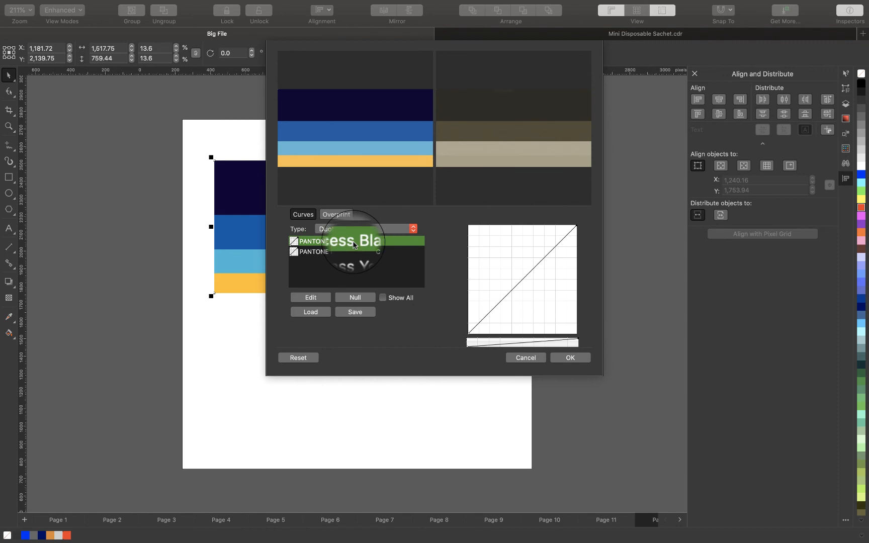
click(306, 300)
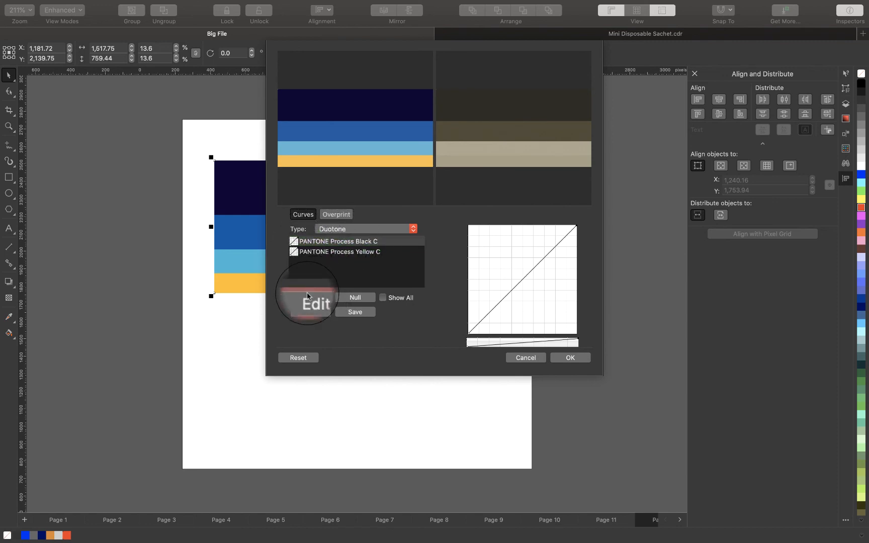
click(366, 137)
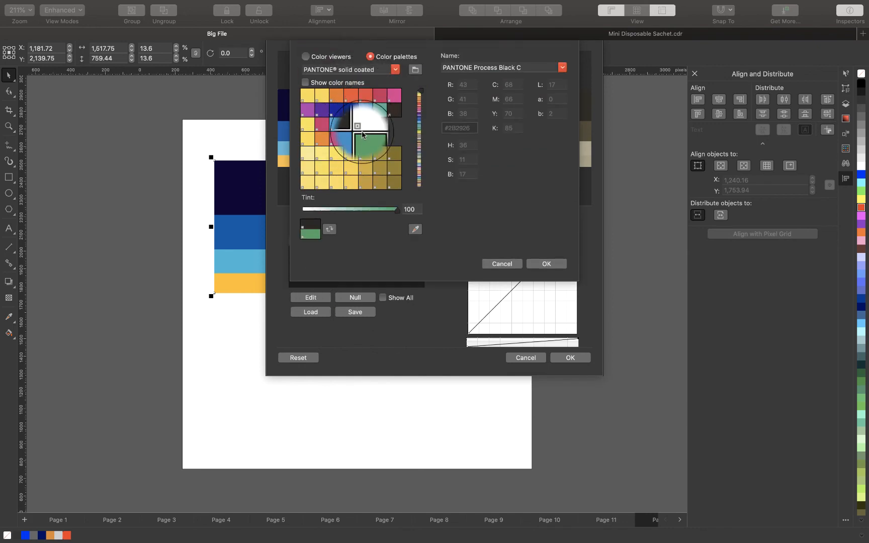
click(366, 127)
click(544, 264)
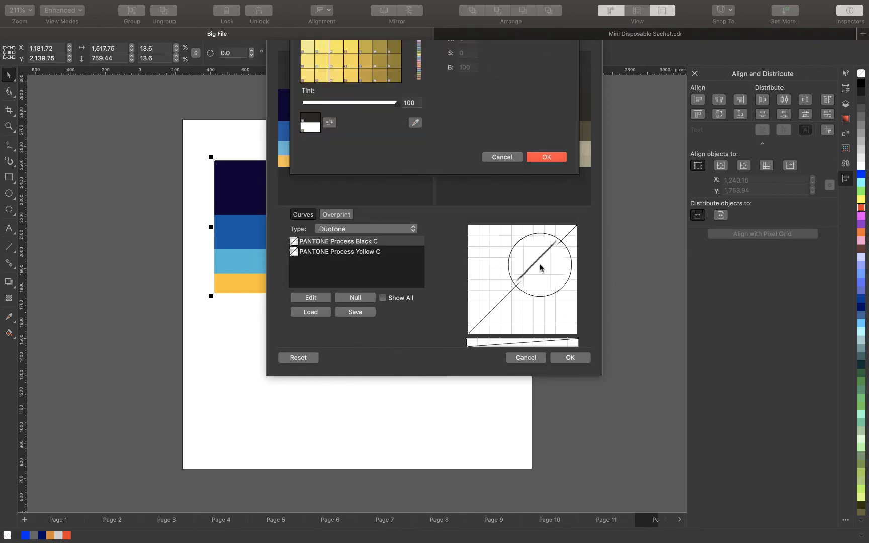
Keep PANTONE Process Yellow C as the second ink and apply the duotone conversion to the palette image
click(340, 252)
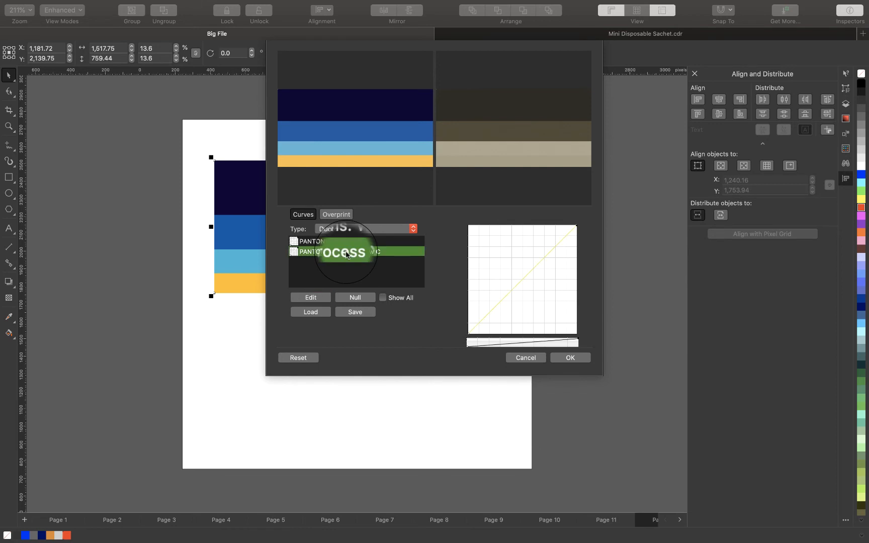
click(310, 297)
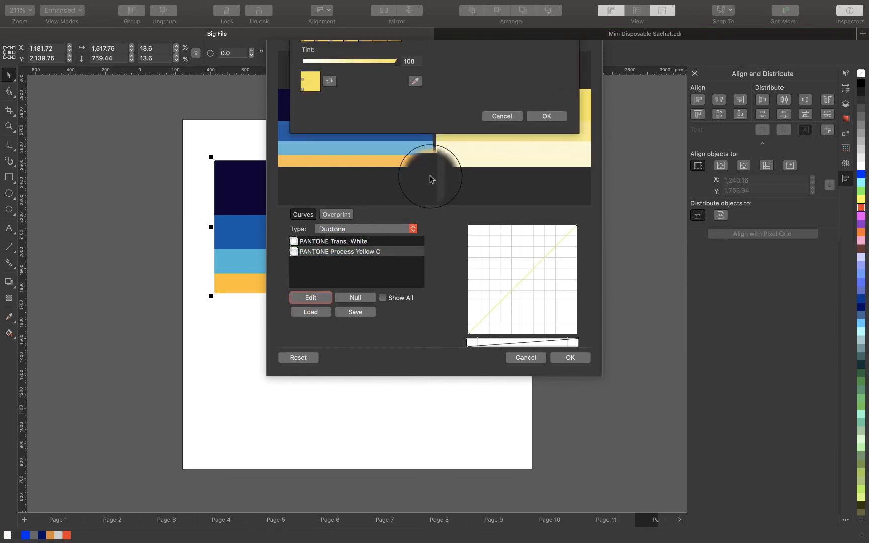
click(546, 264)
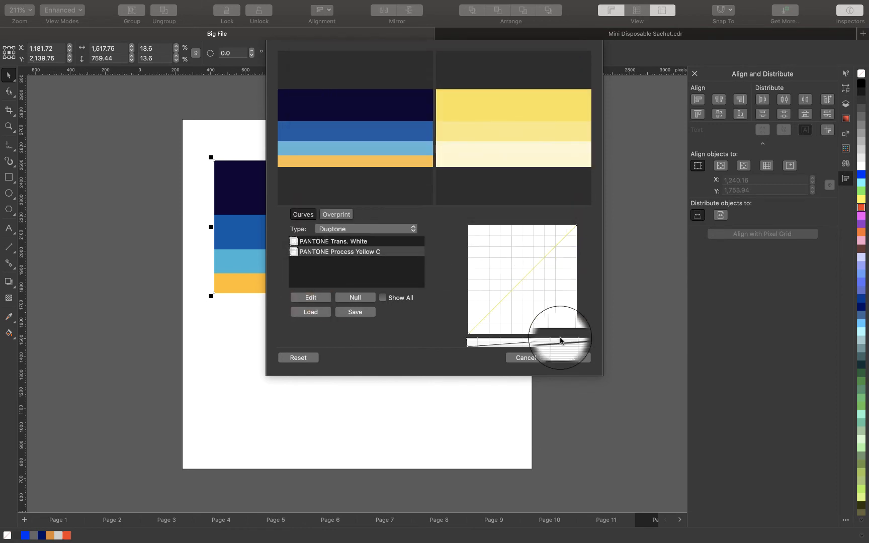
click(576, 365)
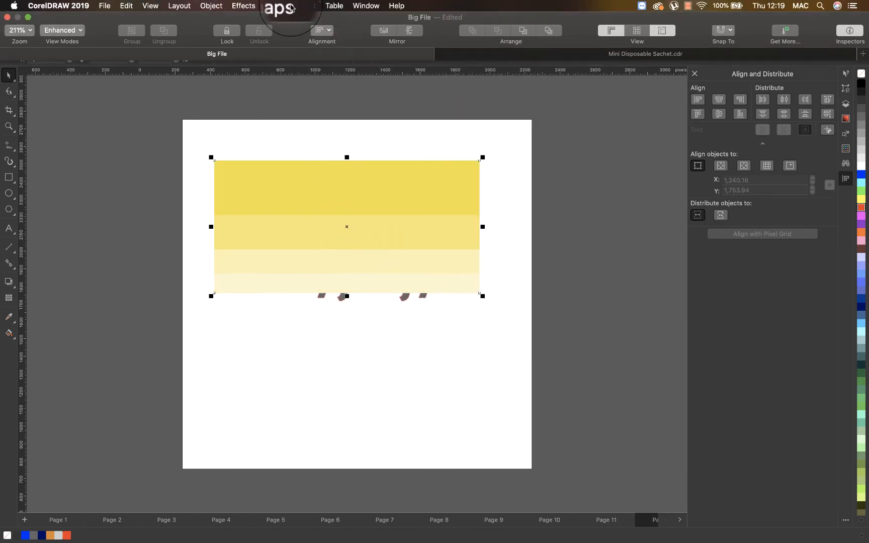
Convert the yellow duotone image to vector shapes with Quick Trace
click(291, 7)
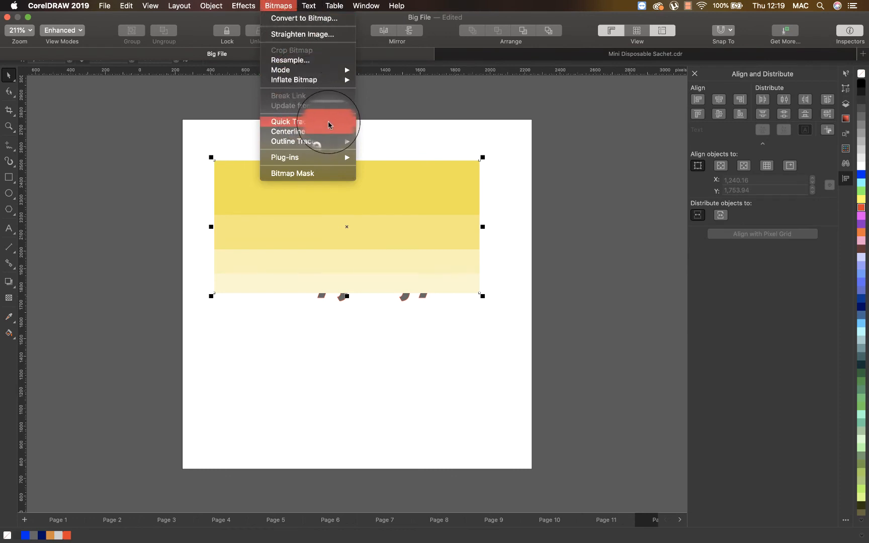
click(340, 127)
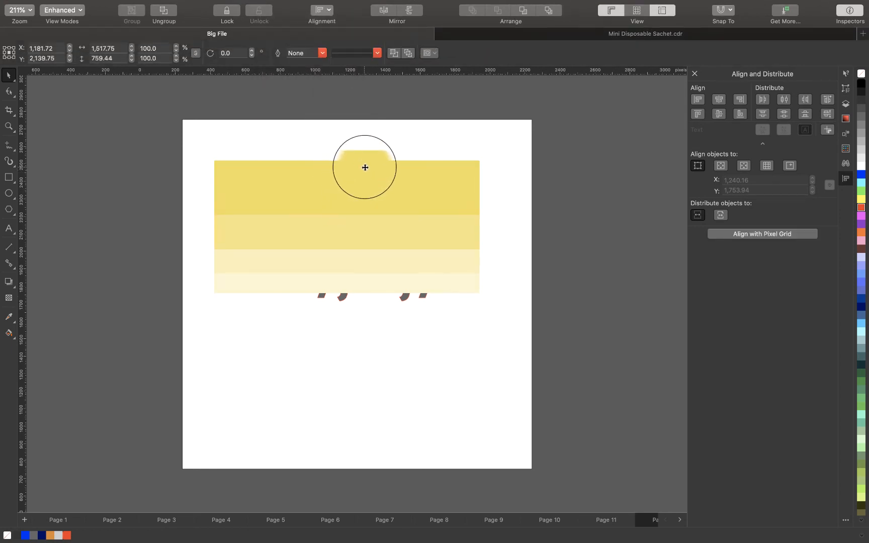
Move the traced shapes and the original bitmap apart to compare them, and undo all the moves
mouse_move(365, 167)
mouse_down()
mouse_move(408, 207)
mouse_move(481, 227)
mouse_up()
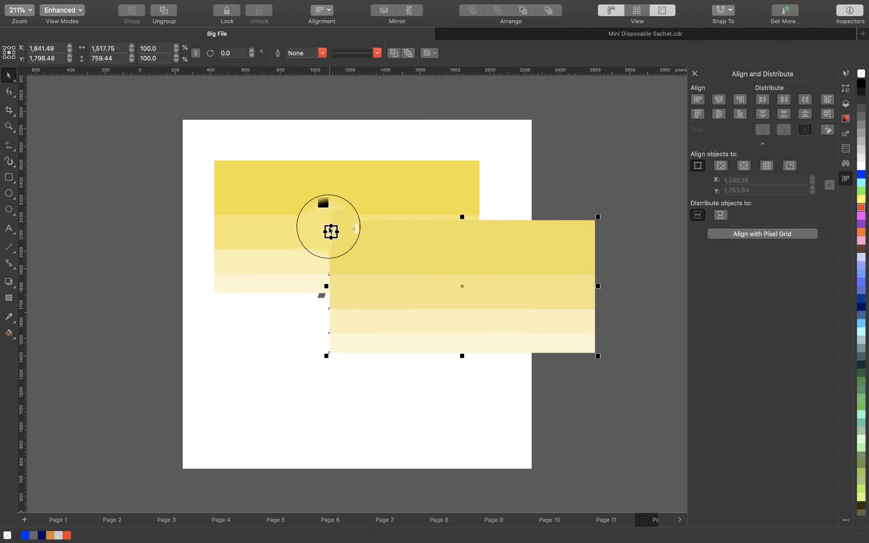
drag(289, 208, 213, 217)
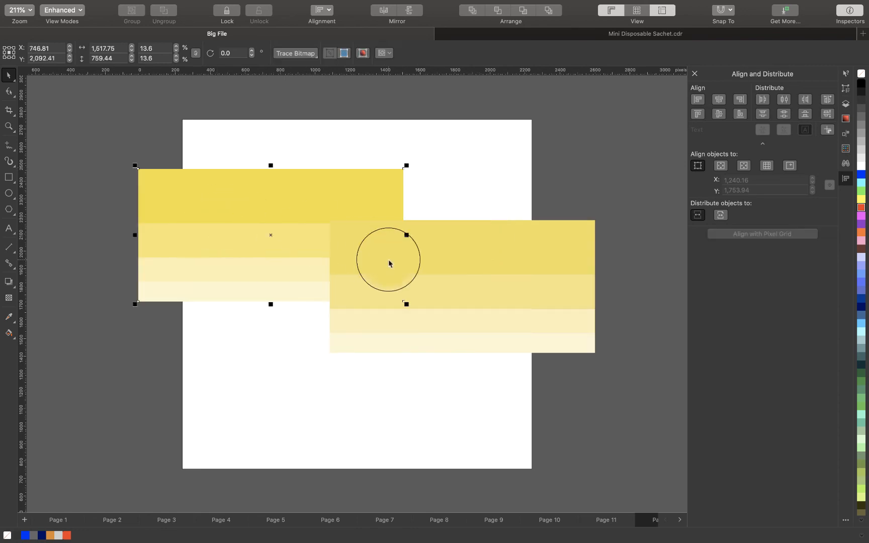
drag(455, 256, 470, 217)
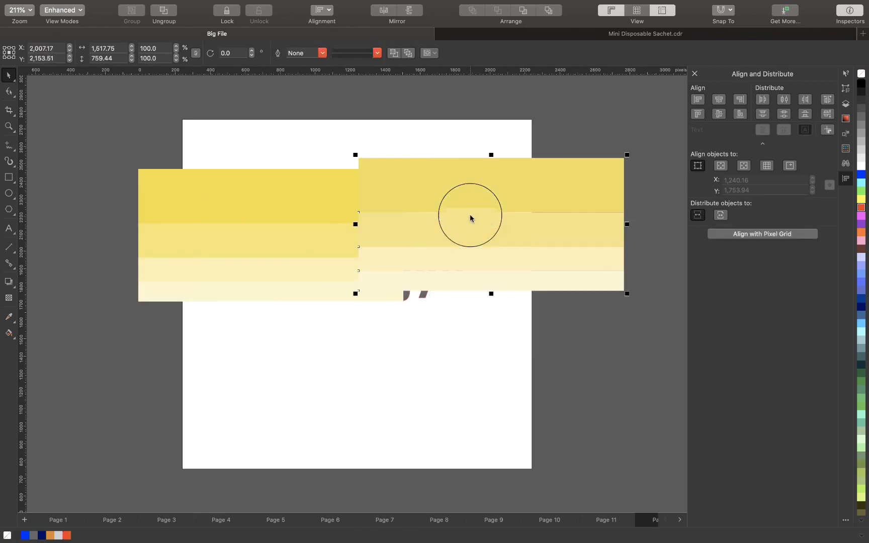
key(super+z)
key(super+z)
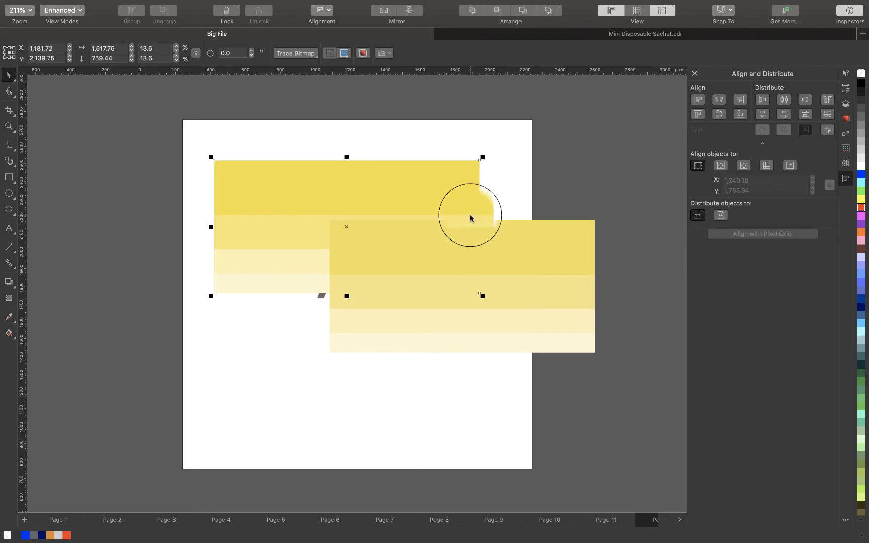
key(super+z)
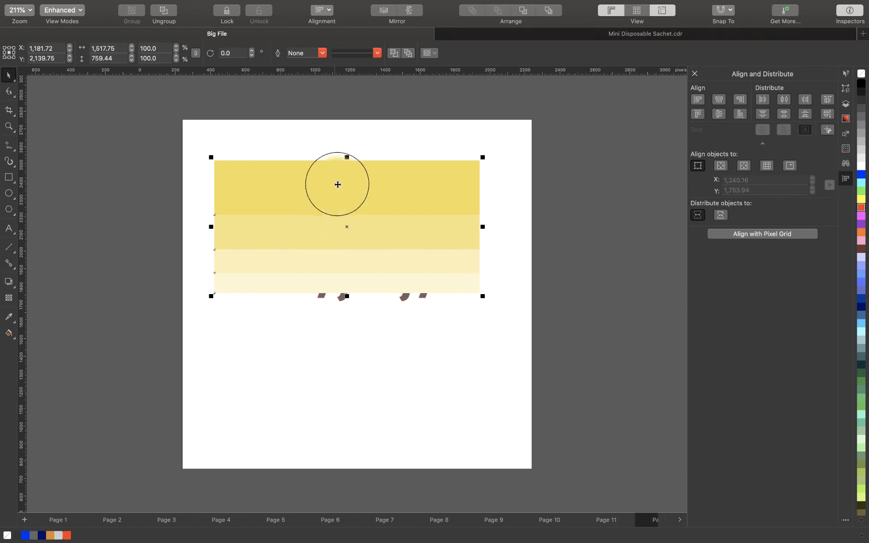
mouse_move(313, 4)
click(278, 6)
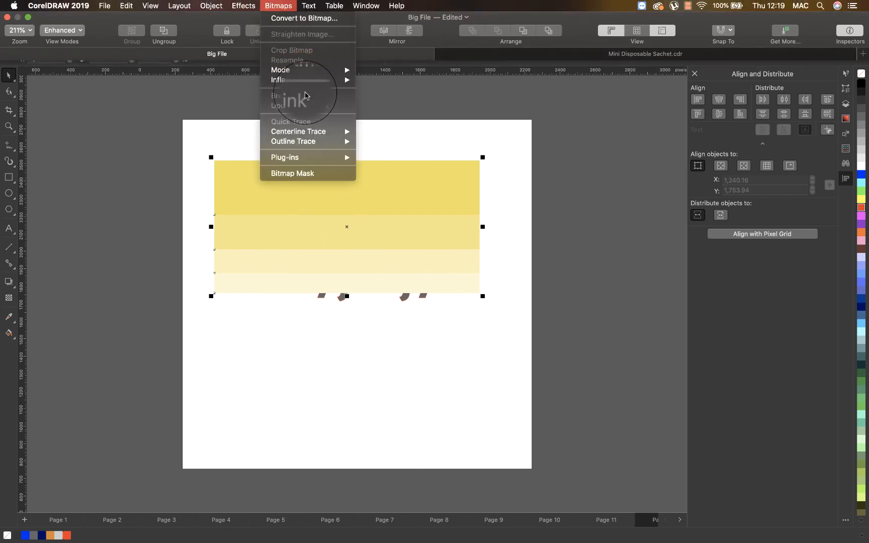
mouse_move(308, 6)
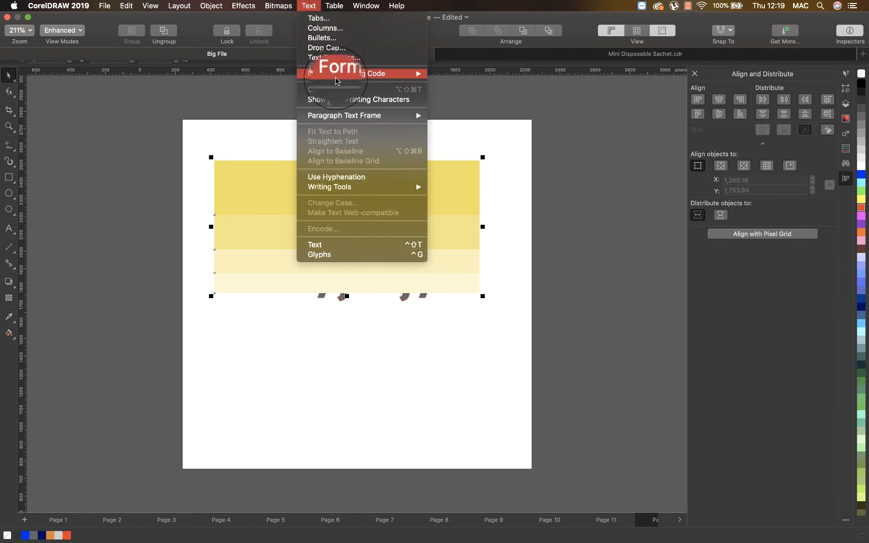
mouse_move(337, 77)
mouse_move(340, 6)
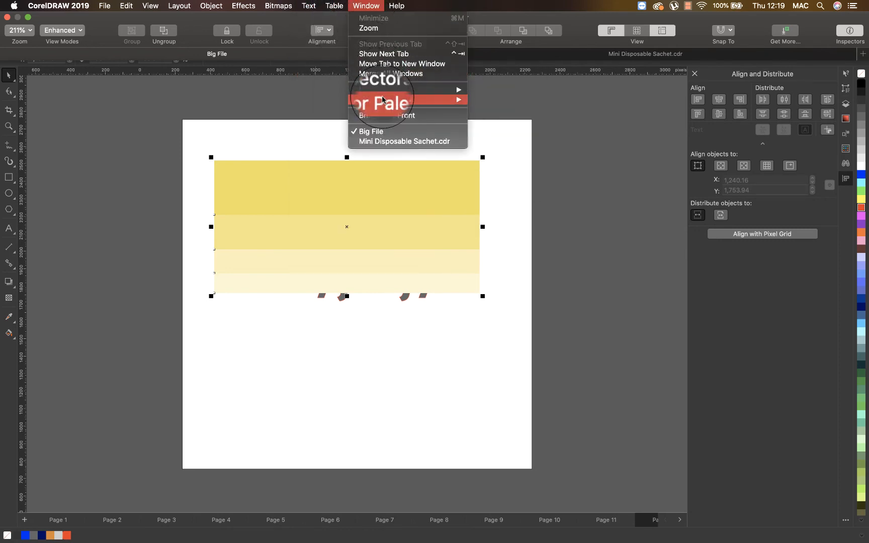
mouse_move(384, 100)
mouse_move(419, 85)
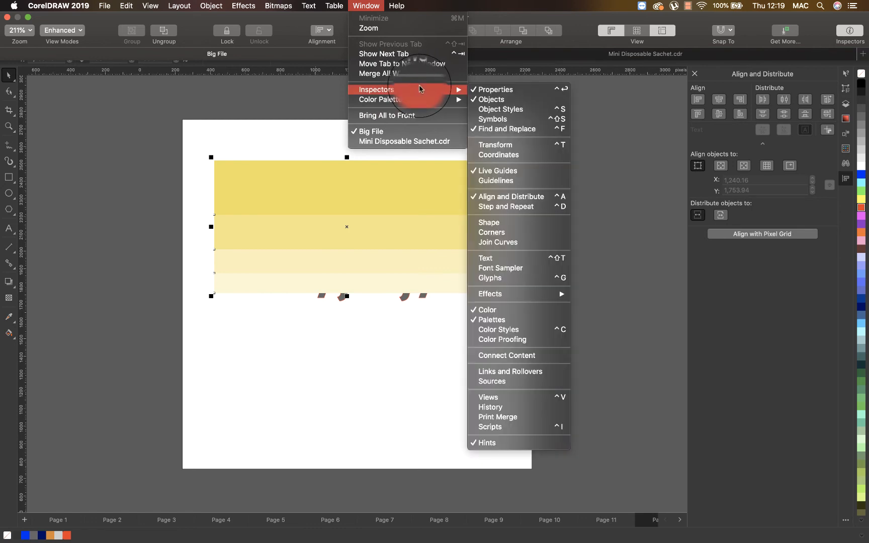
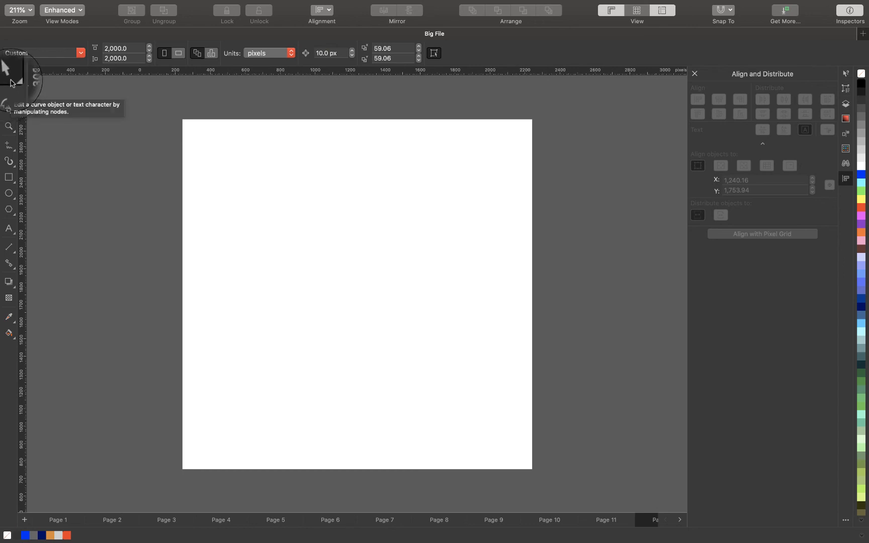
Draw a tall rectangle about 441 by 914 px on the empty page and move it to about X 904, Y 1,737
click(9, 178)
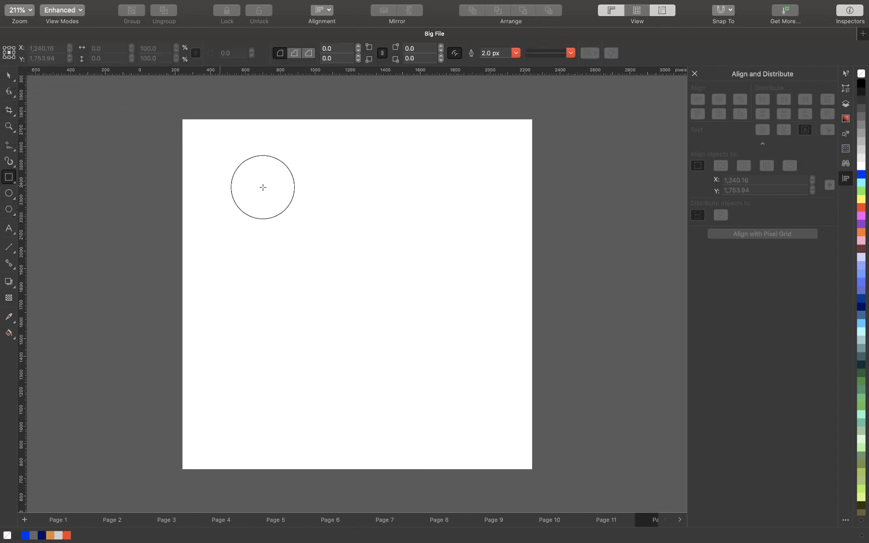
drag(269, 158, 346, 317)
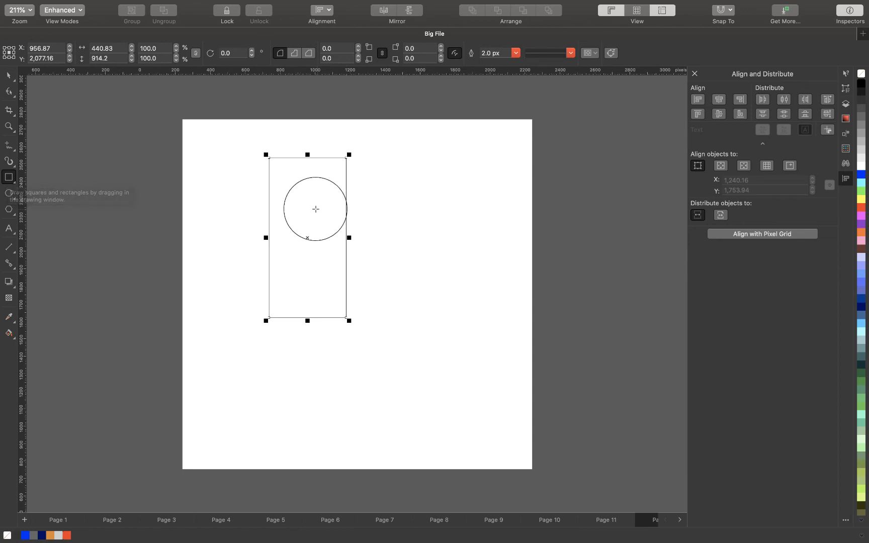
click(9, 76)
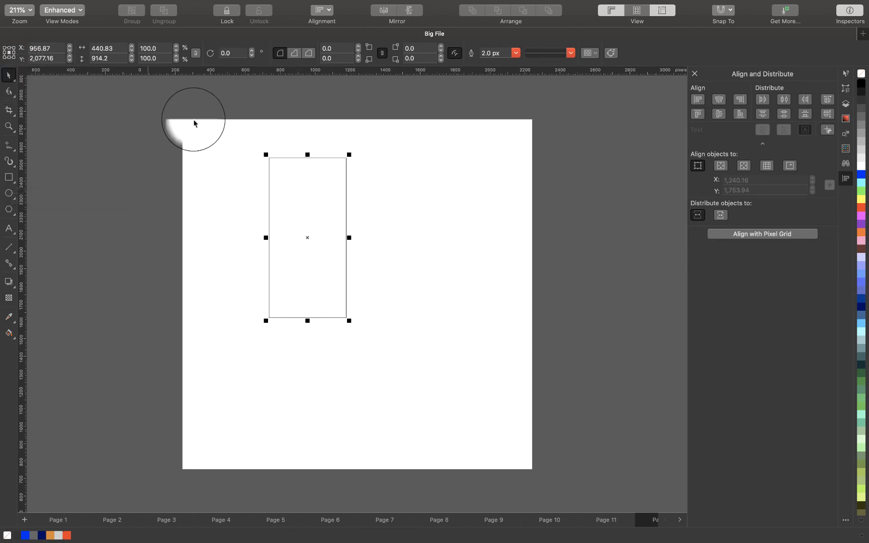
drag(327, 200, 319, 255)
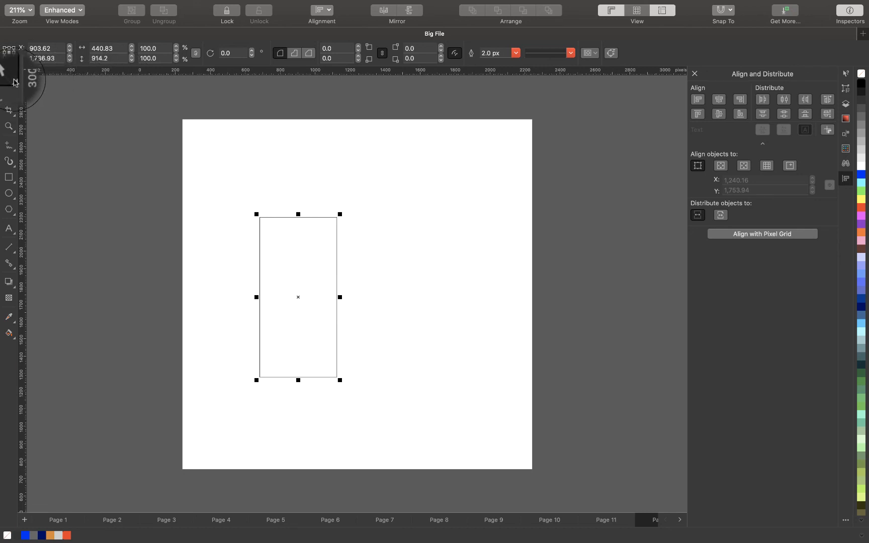
Try to reshape the rectangle from its upper-right corner node with the Shape tool
click(13, 80)
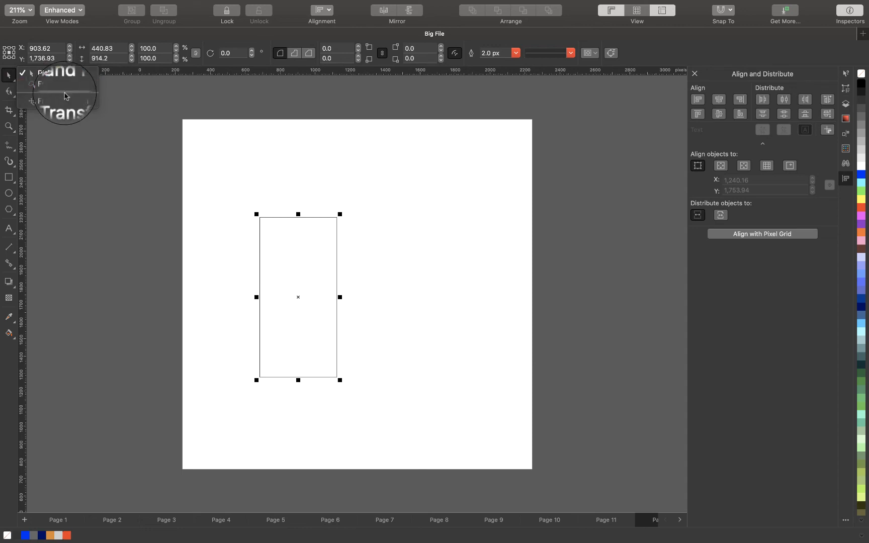
click(8, 95)
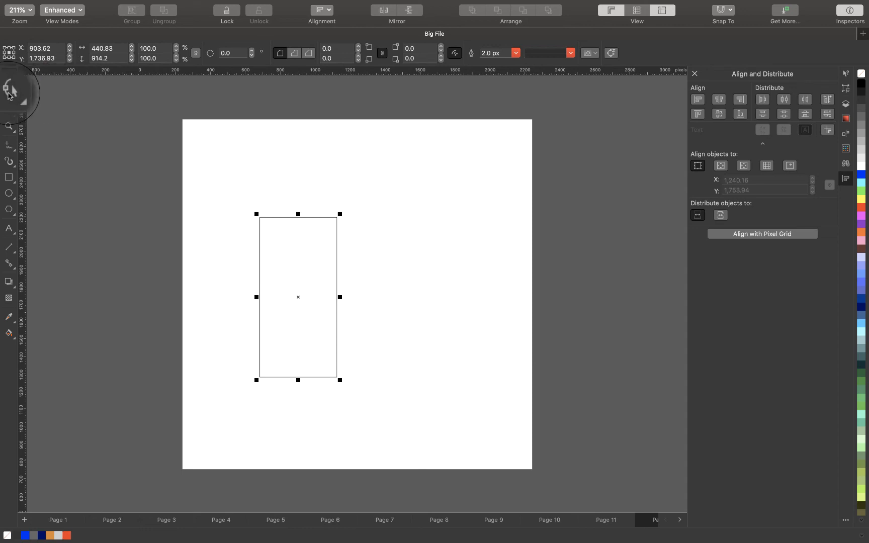
click(9, 93)
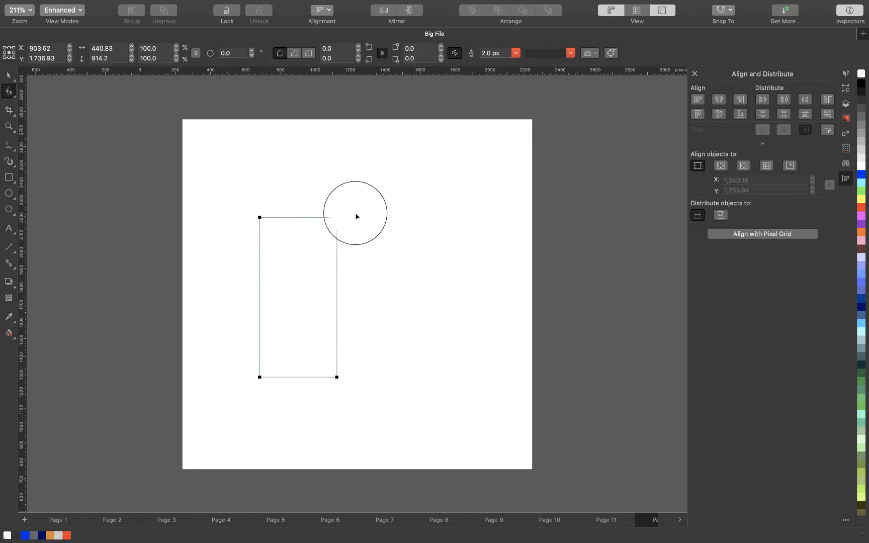
drag(338, 222, 365, 272)
drag(360, 217, 363, 215)
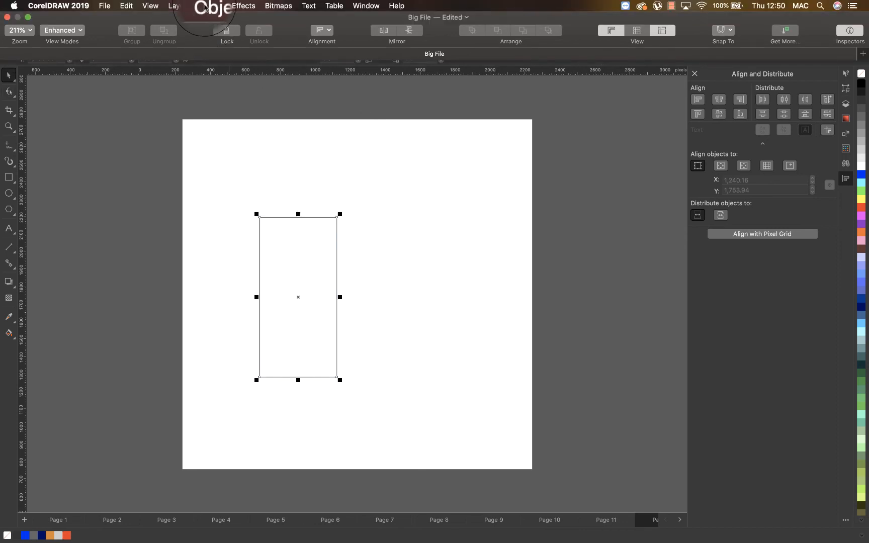
Convert the rectangle to curves, pull its upper-right corner node outward with the Shape tool, and undo the reshaping
click(210, 5)
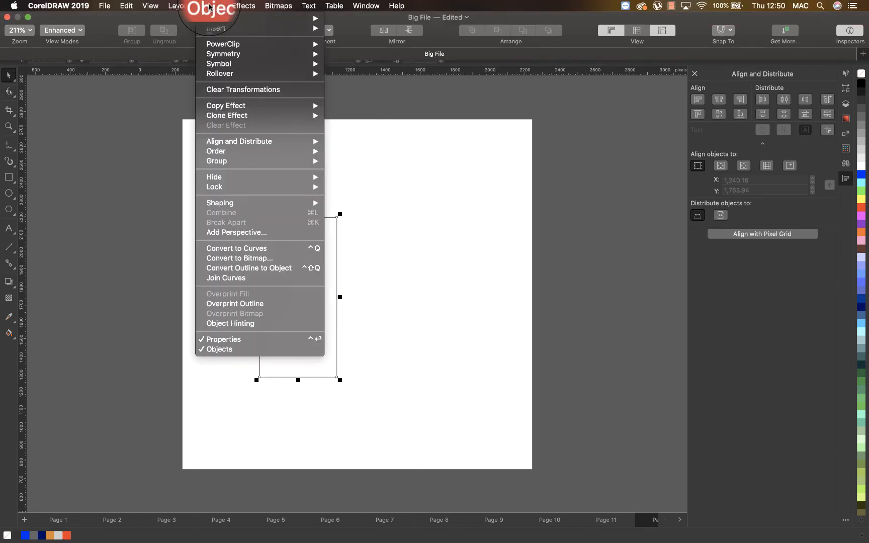
click(261, 246)
drag(261, 248, 296, 236)
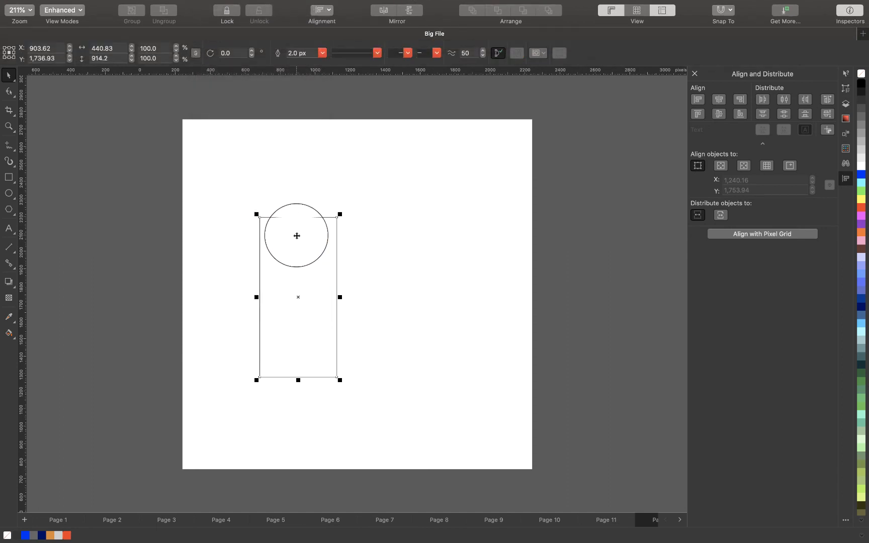
click(9, 93)
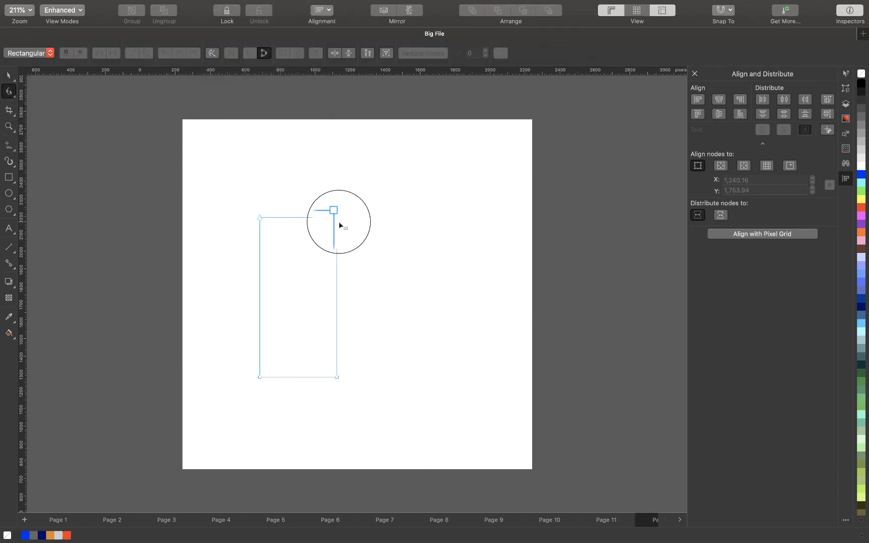
drag(339, 220, 411, 198)
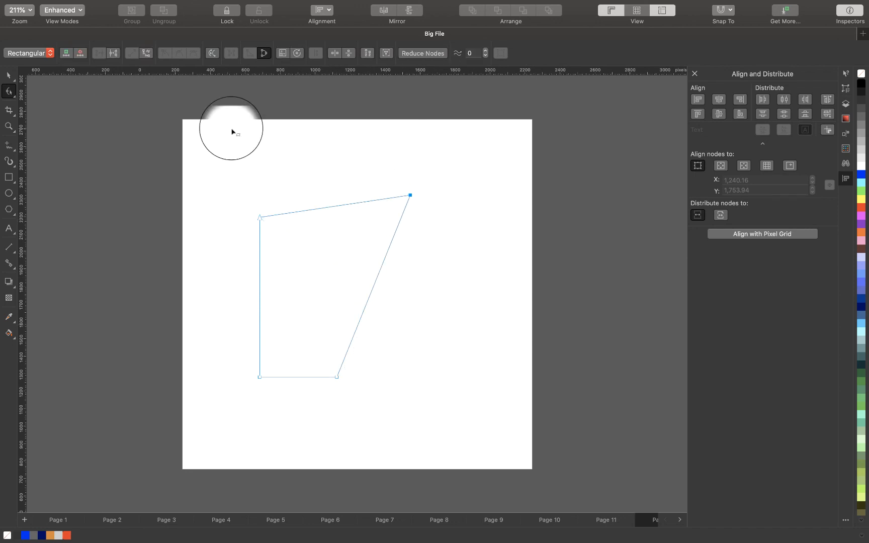
key(super+z)
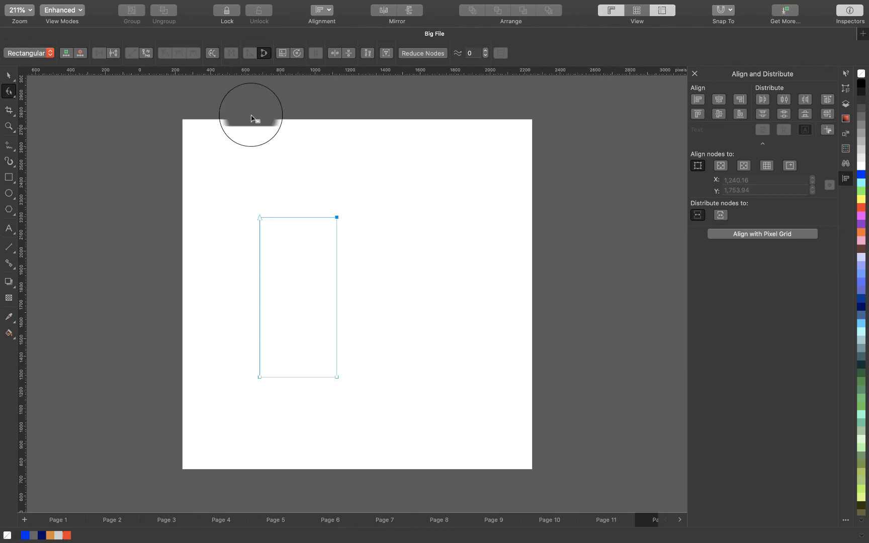
Set the radius of all four rectangle corners to 100 px
key(v)
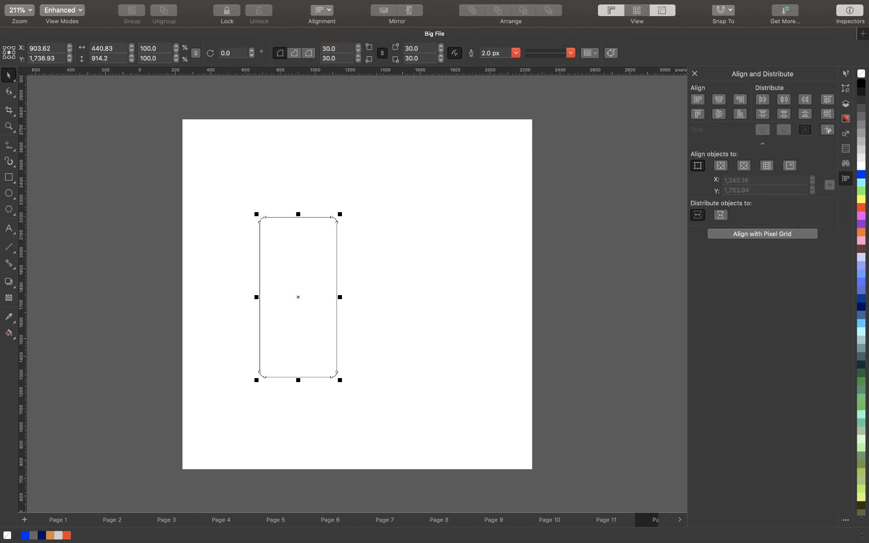
click(323, 272)
click(326, 49)
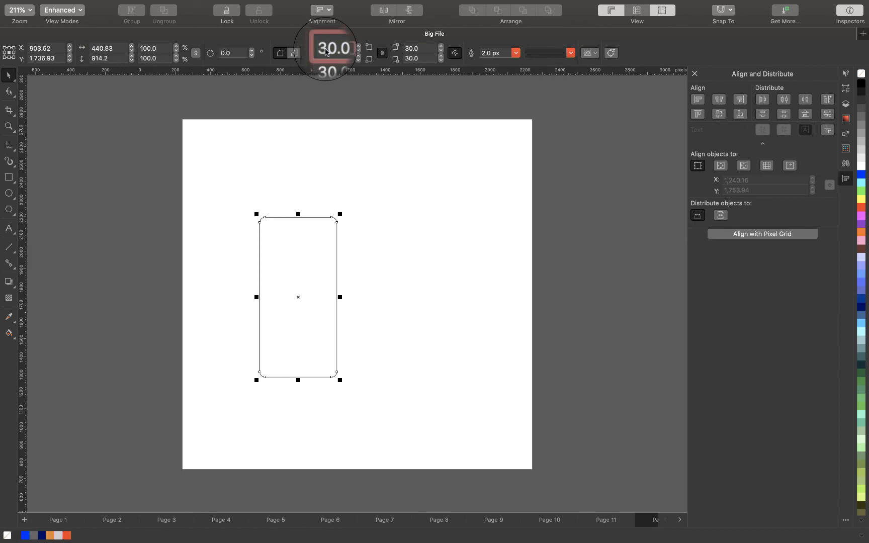
text(100)
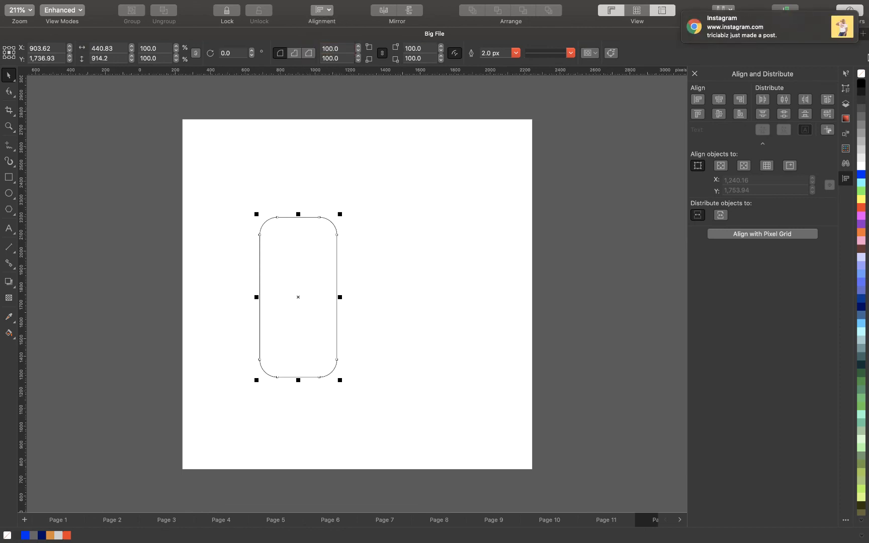
click(839, 19)
click(820, 25)
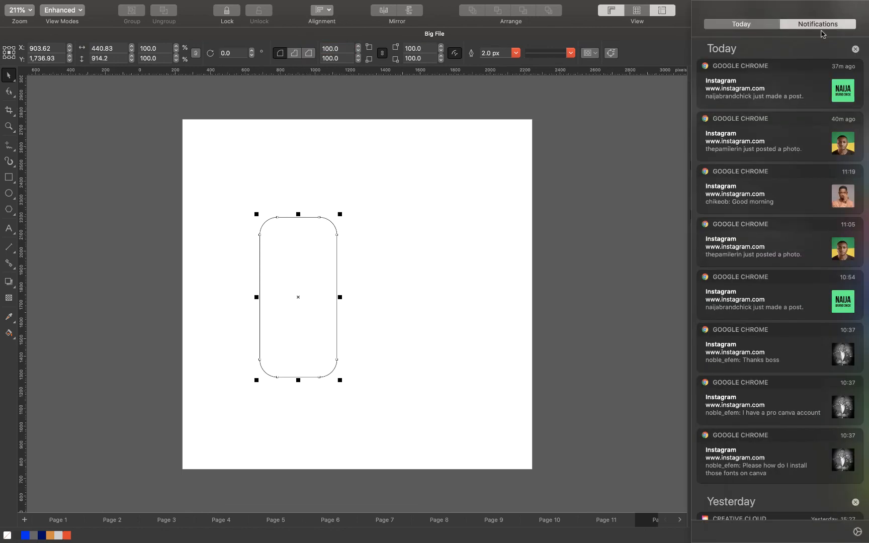
click(847, 76)
click(341, 261)
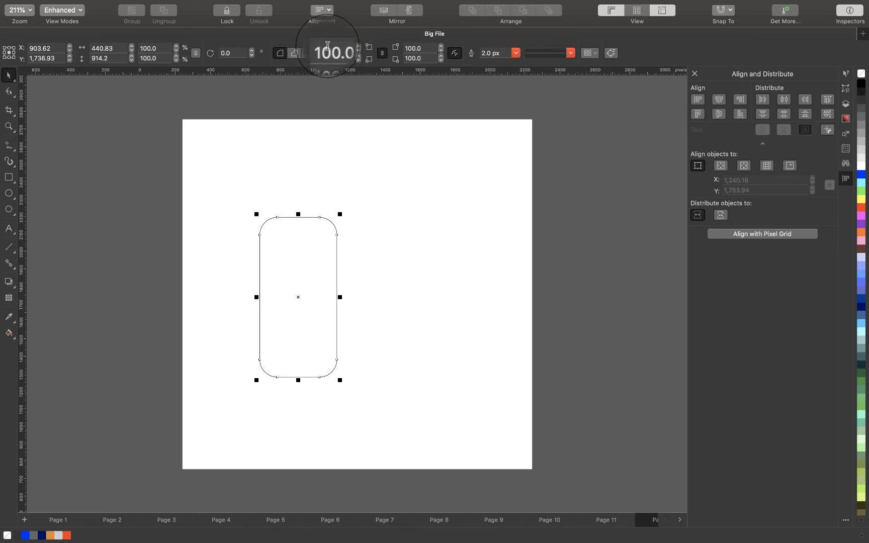
Set the rounded rectangle's outline width to 8 px and then thicken it to 25 px
click(516, 56)
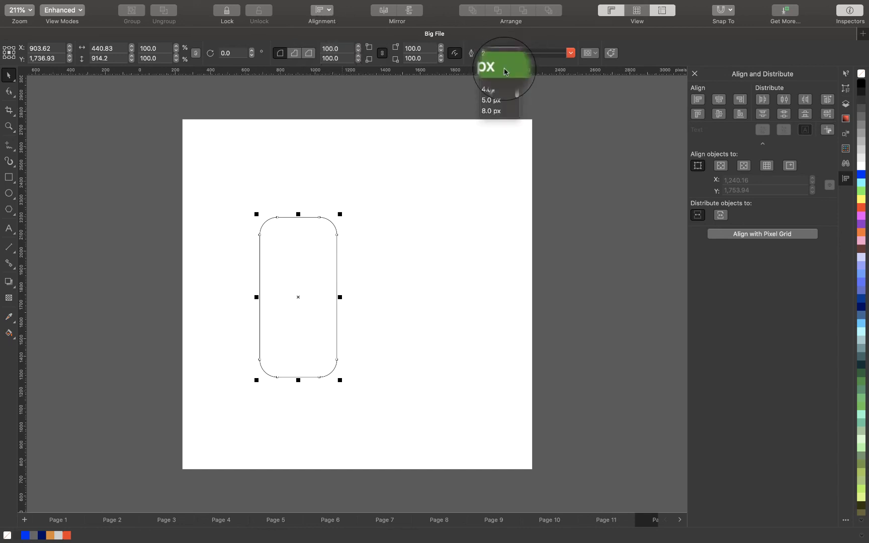
click(494, 111)
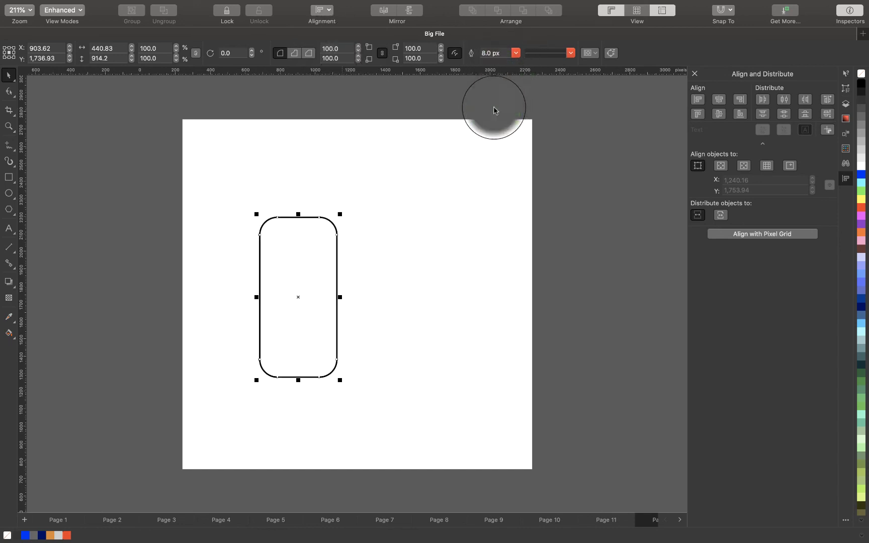
click(515, 53)
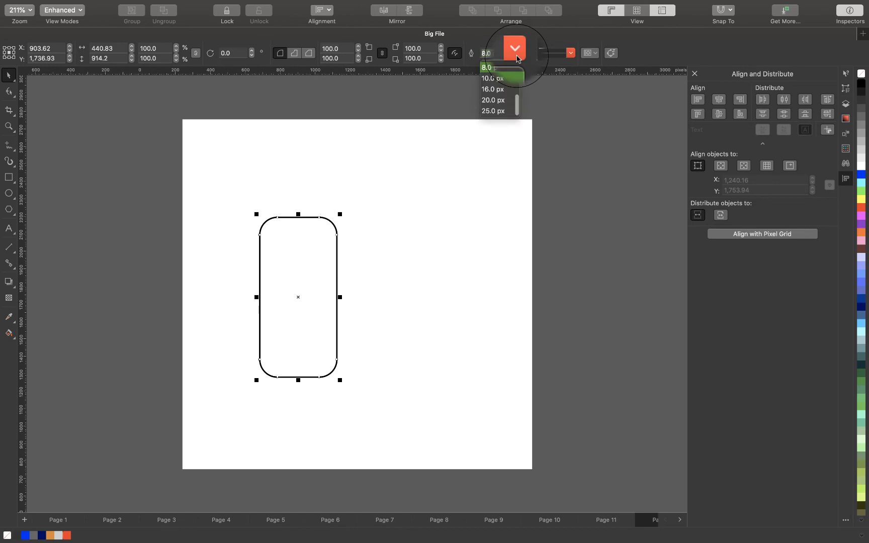
click(498, 103)
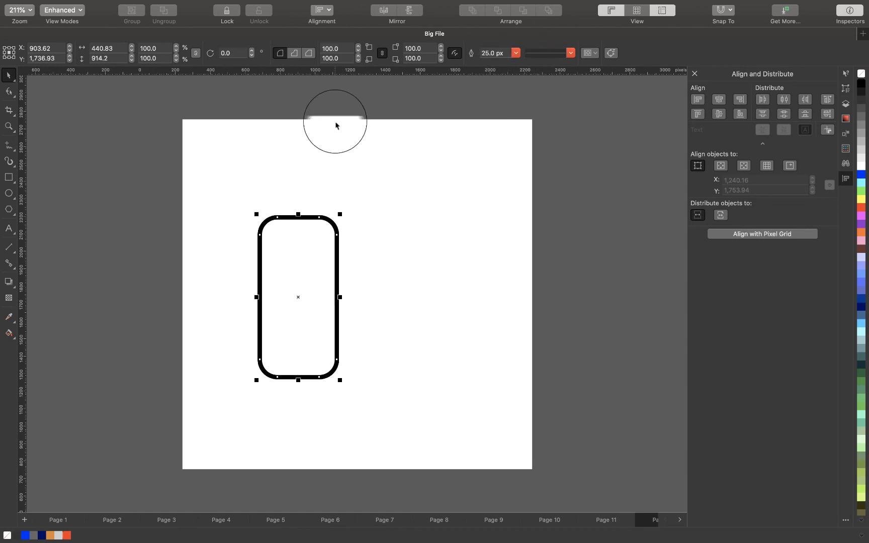
Switch the rectangle's corner style between scalloped, round and chamfered to compare them, ending on chamfered
click(296, 56)
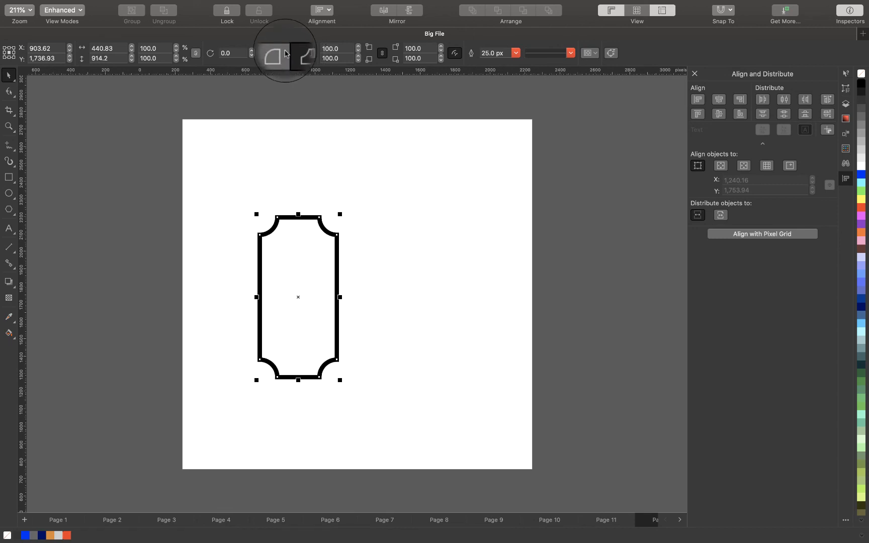
click(279, 55)
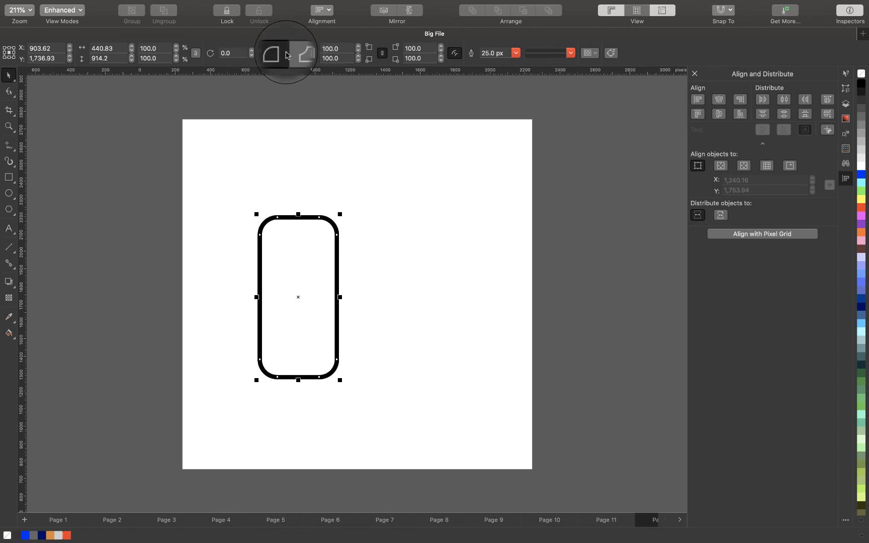
click(298, 57)
click(298, 56)
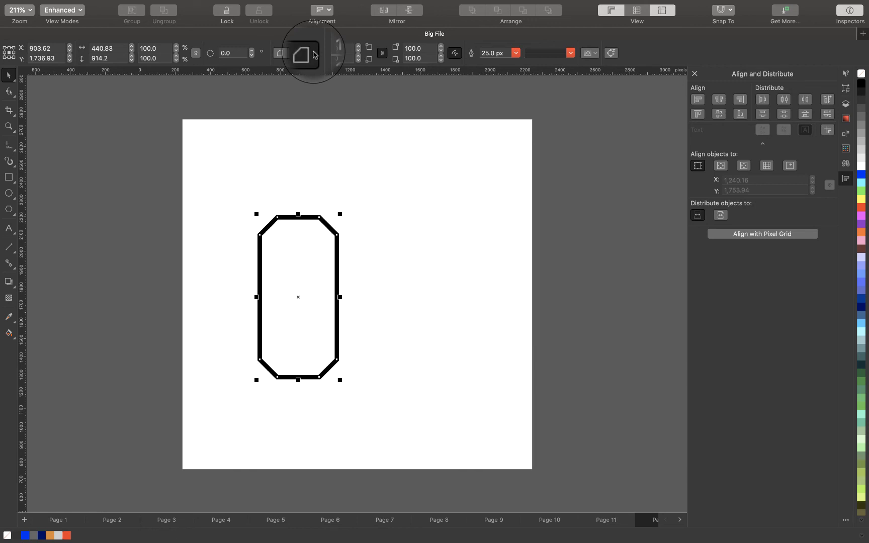
click(297, 56)
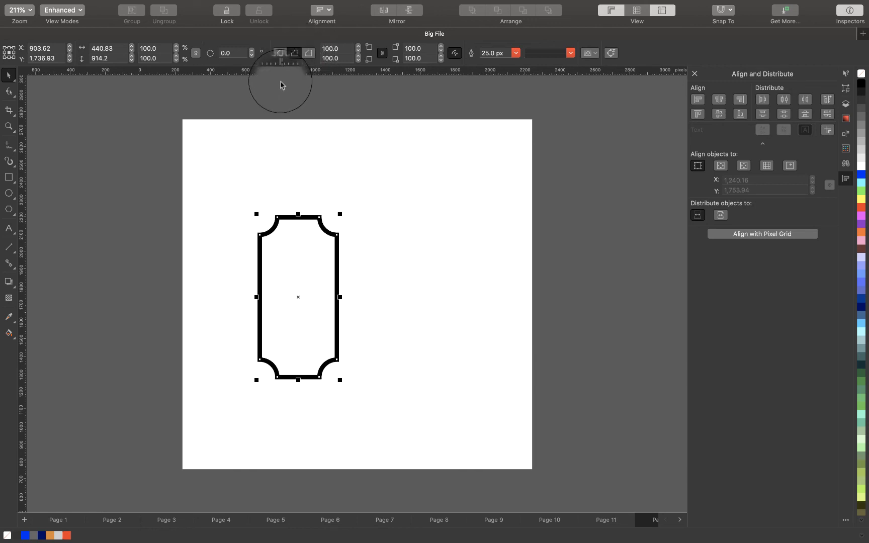
click(278, 55)
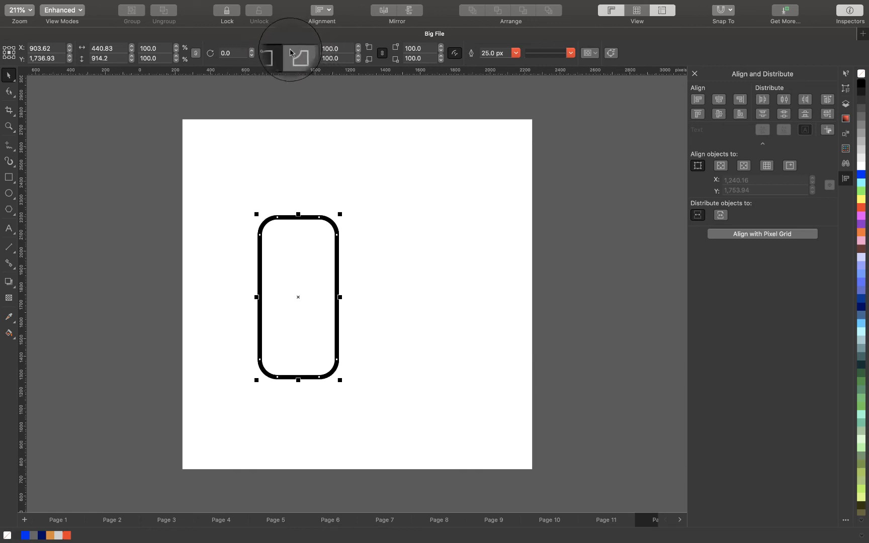
click(288, 58)
click(308, 53)
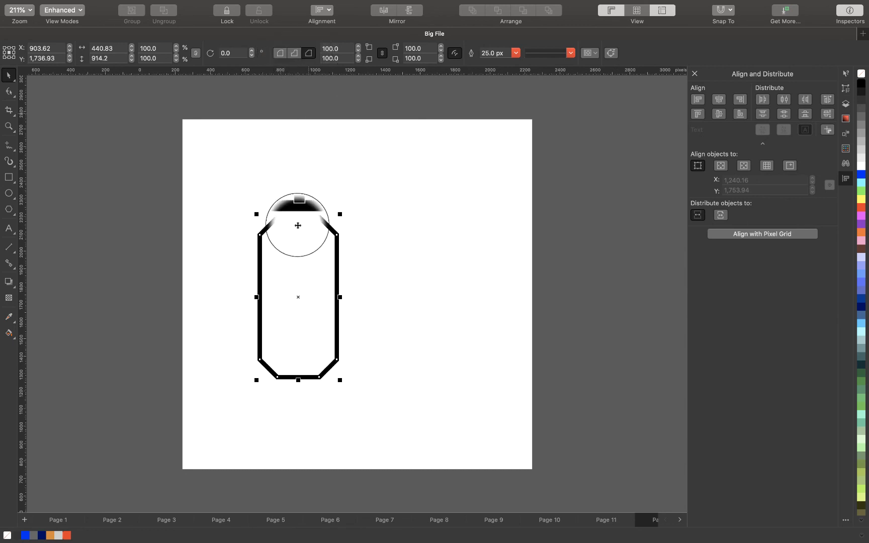
Delete the rectangle and draw a circle about 1,382 px in diameter with the Ellipse tool on the page
key(Delete)
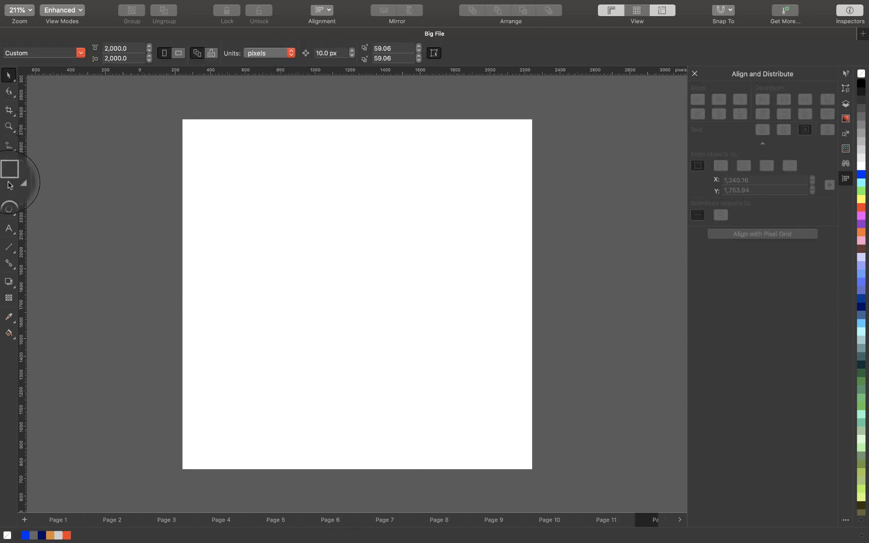
click(9, 193)
drag(228, 176, 463, 421)
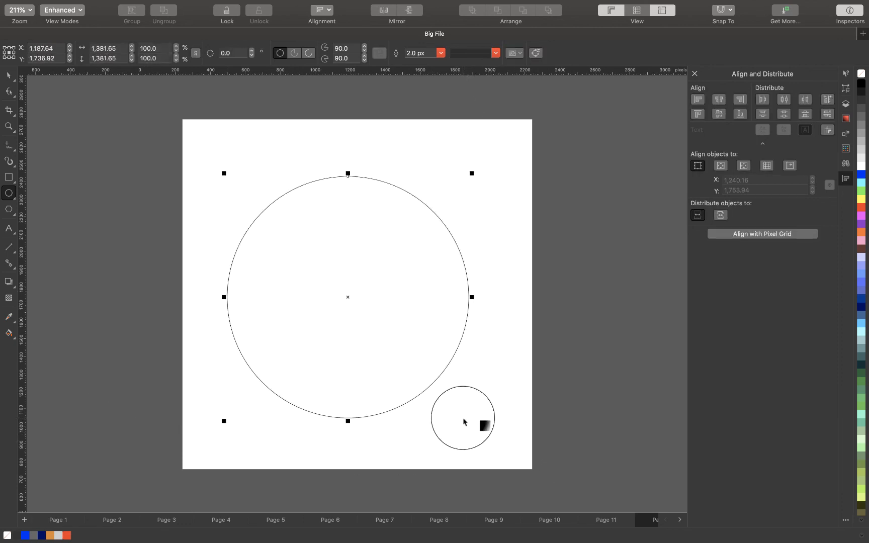
Turn the circle into an arc and into a pie with a 60° ending angle, and undo back to the full circle
click(309, 53)
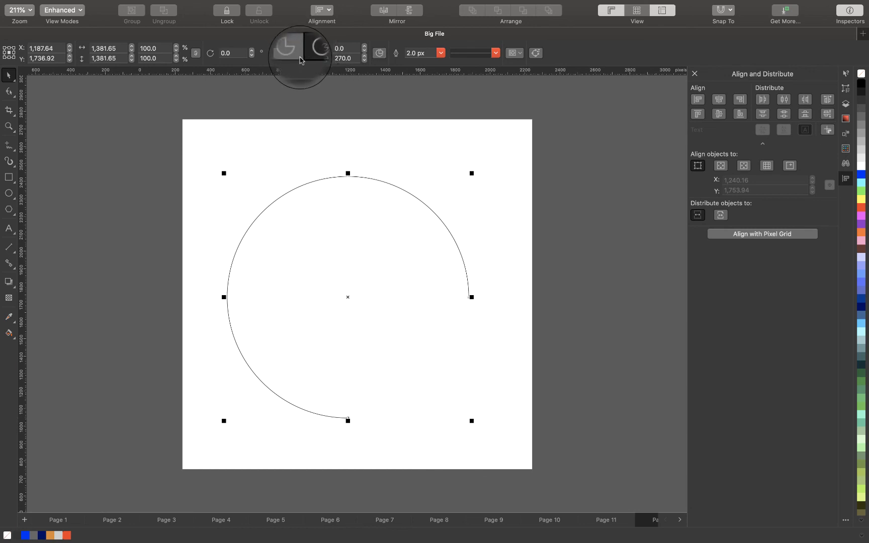
click(294, 55)
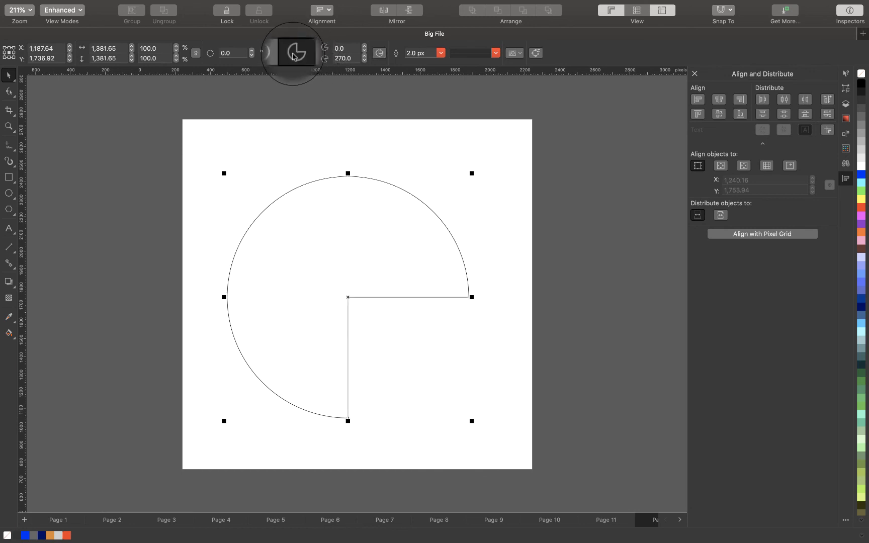
click(340, 54)
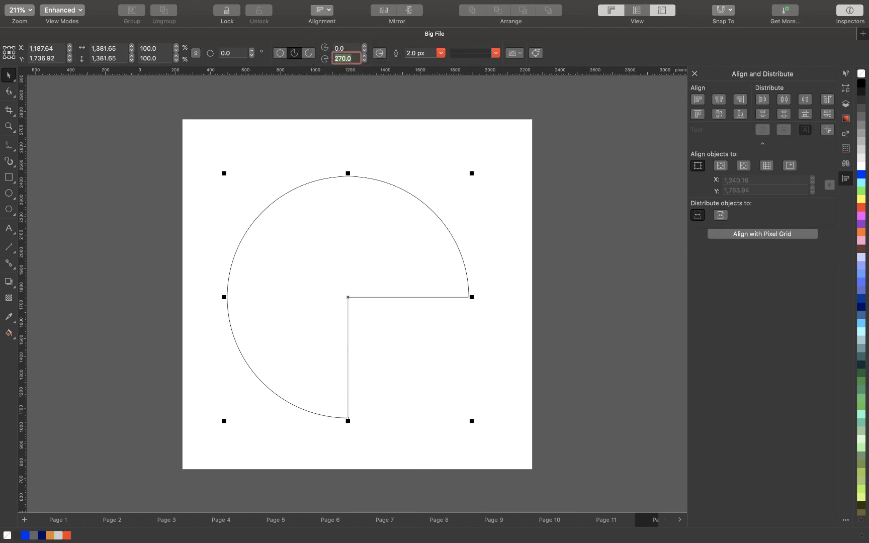
text(60)
key(Return)
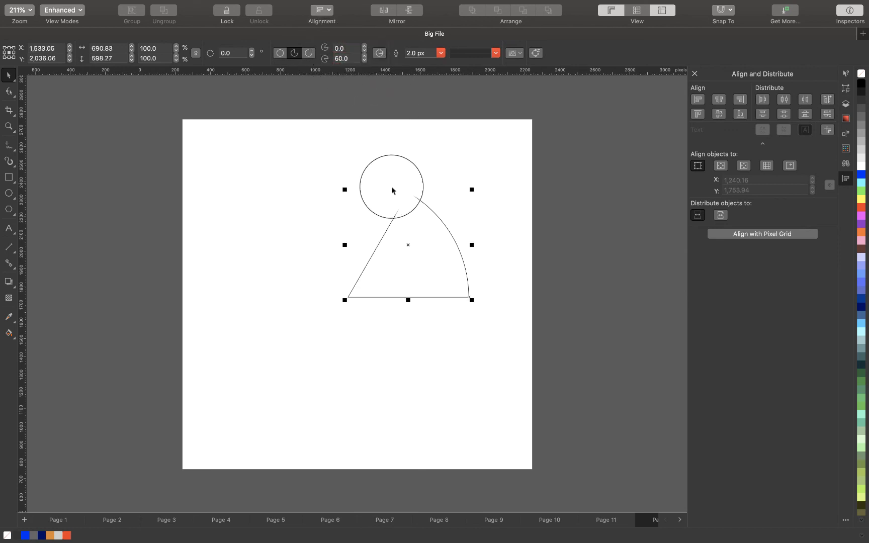
key(super+z)
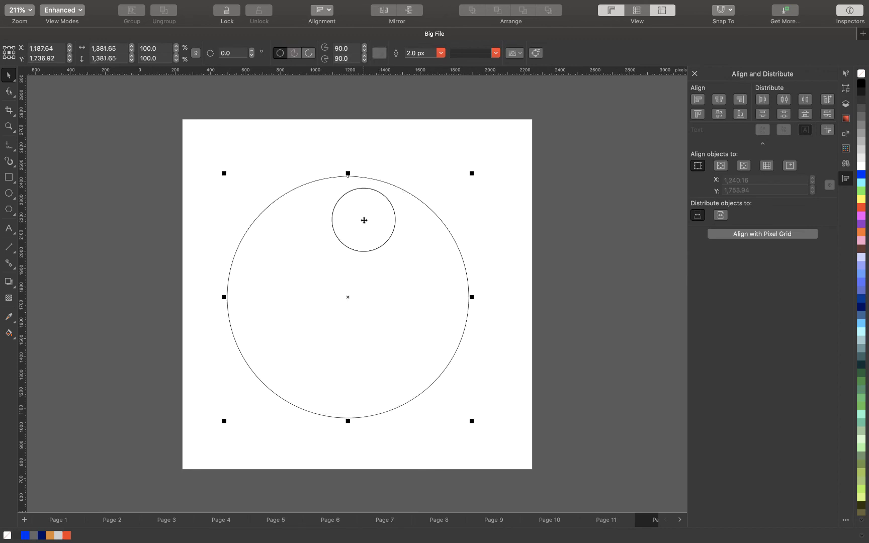
Convert the circle to curves and set its outline width to 8 px, trying another line style
mouse_move(148, 7)
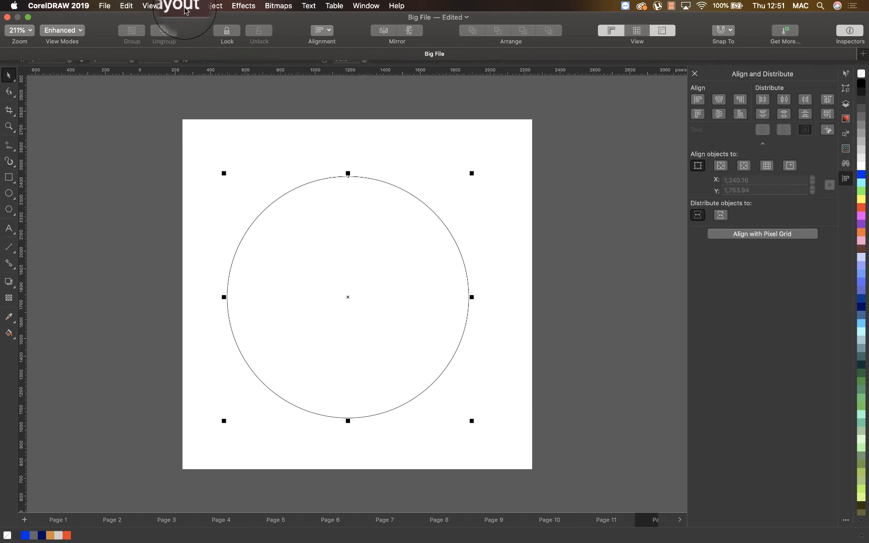
click(211, 5)
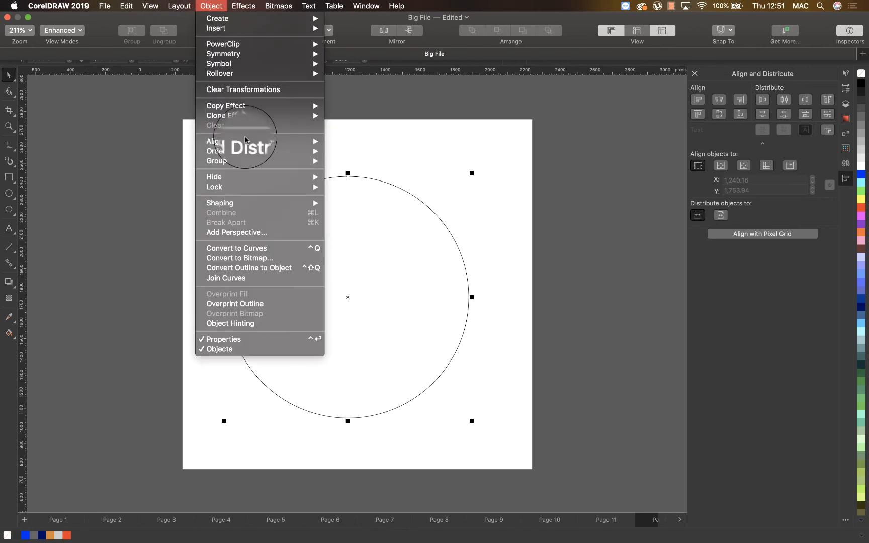
click(267, 253)
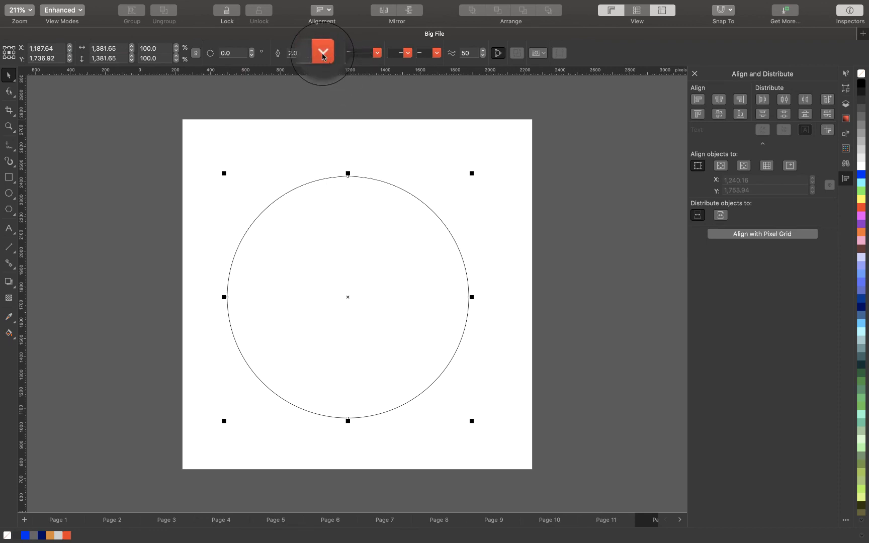
click(323, 56)
click(302, 107)
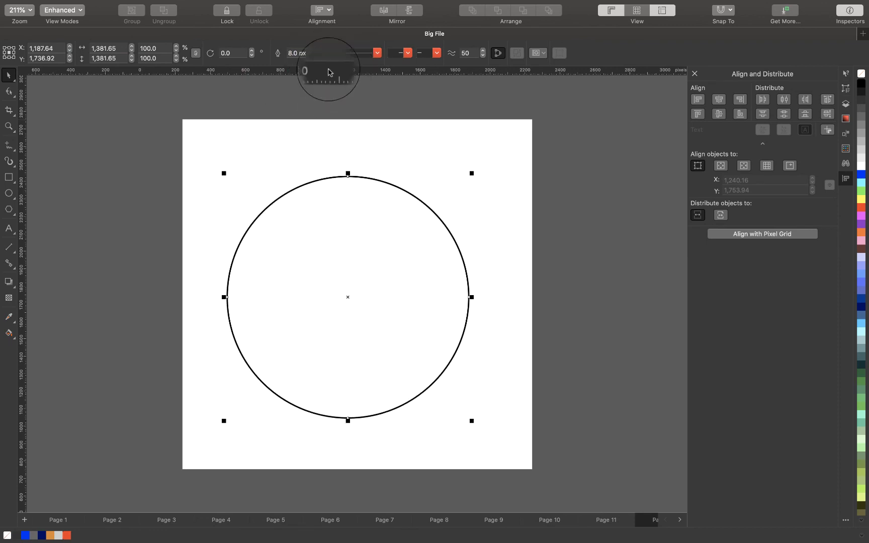
click(376, 53)
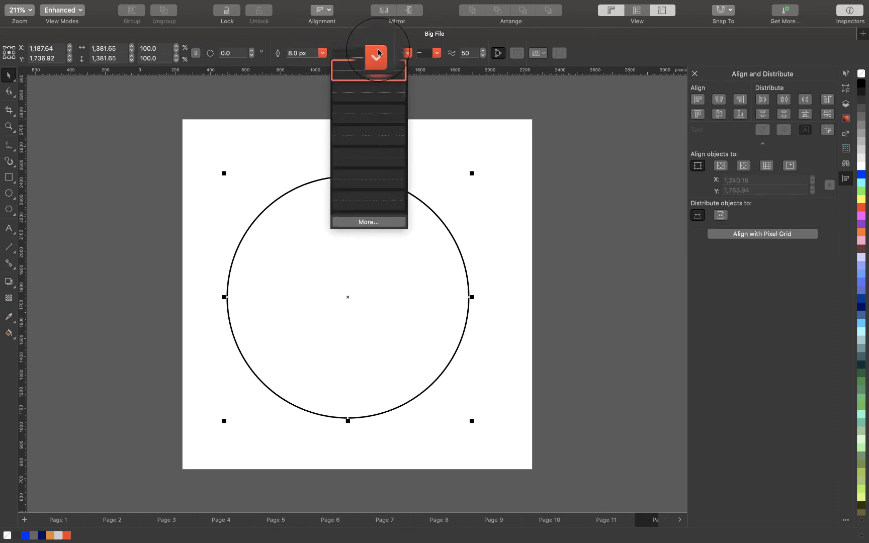
click(387, 159)
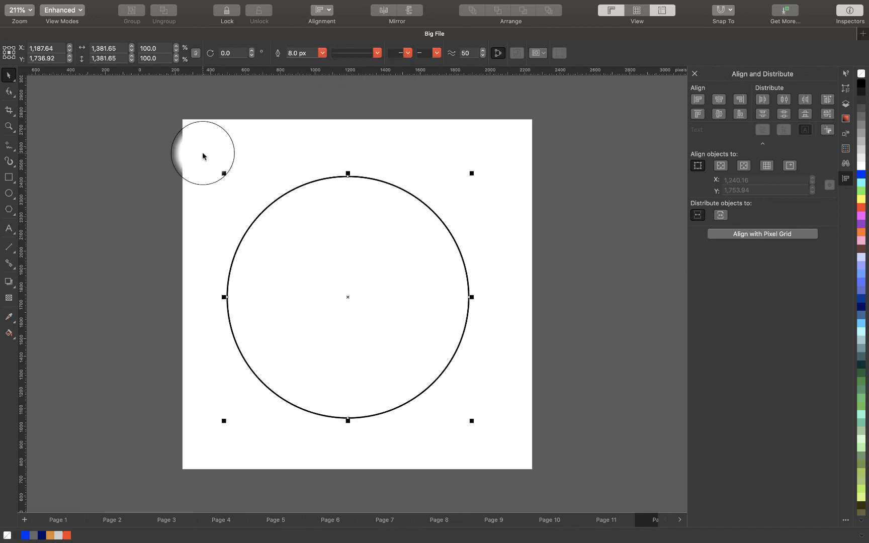
Delete the circle and draw a ten-sided polygon about 1,275 by 1,417 px on the page
key(Delete)
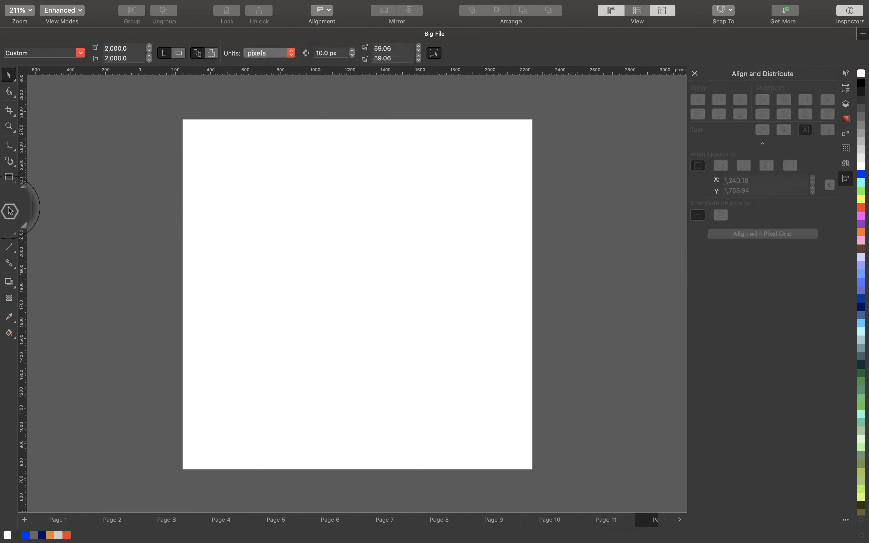
click(9, 210)
drag(255, 149, 462, 402)
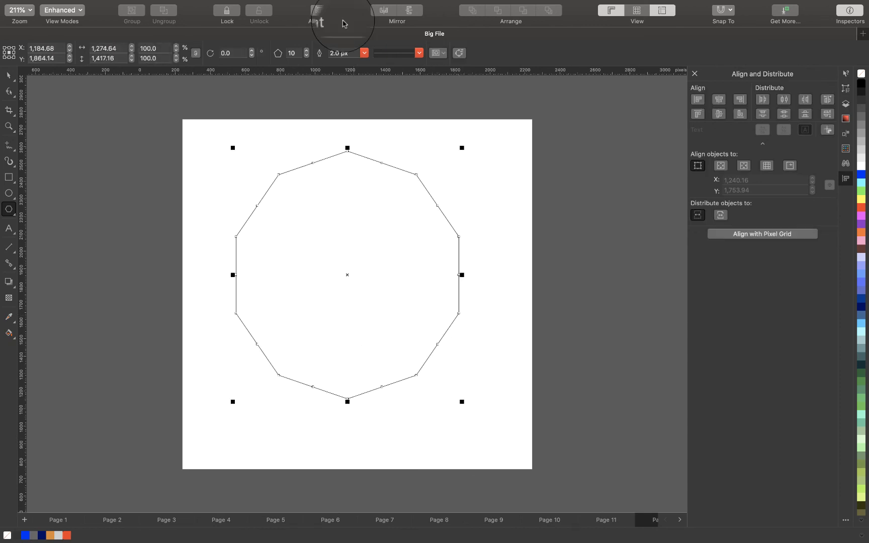
Set the polygon's side count to 5 and move its edge nodes with the Shape tool into a crossed, star-like outline
click(296, 53)
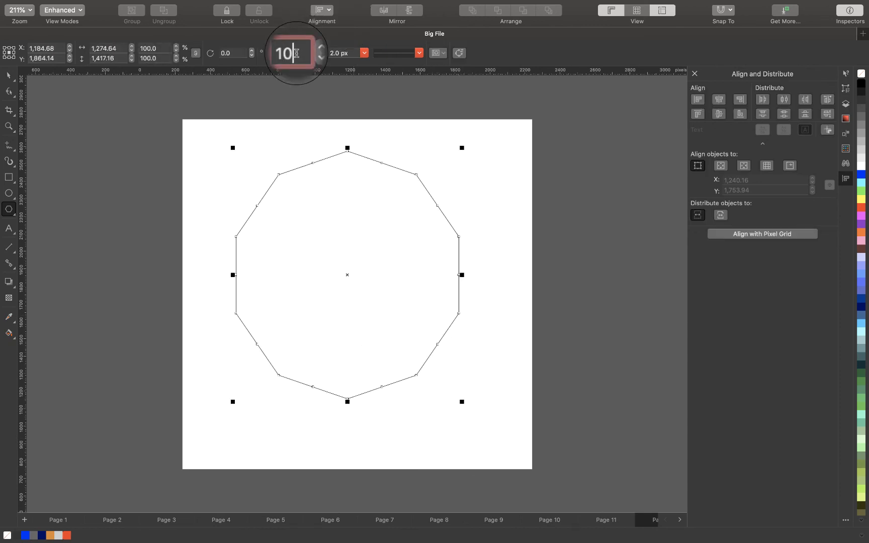
text(5)
key(Return)
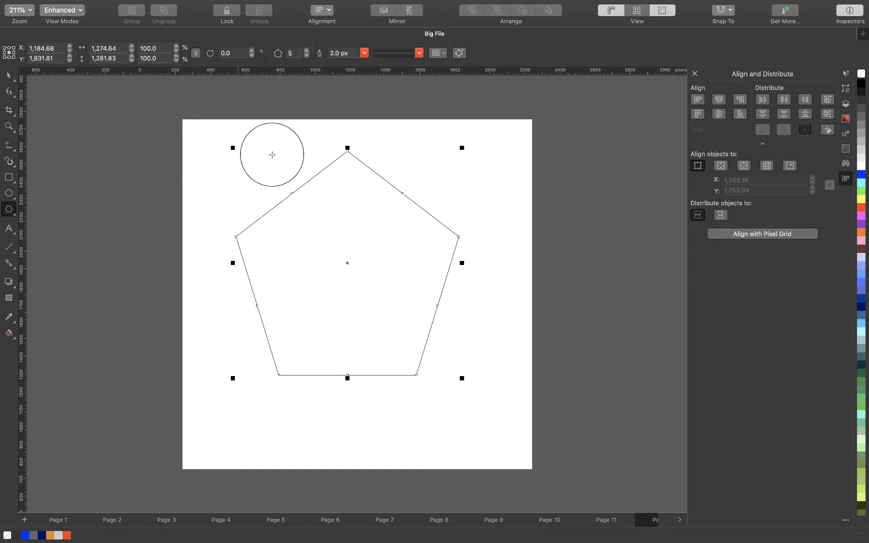
click(8, 93)
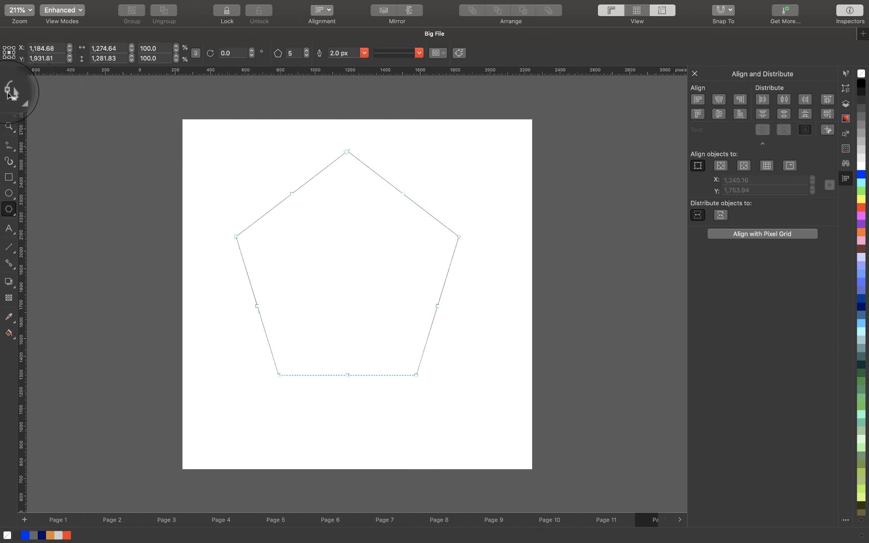
drag(291, 197, 512, 260)
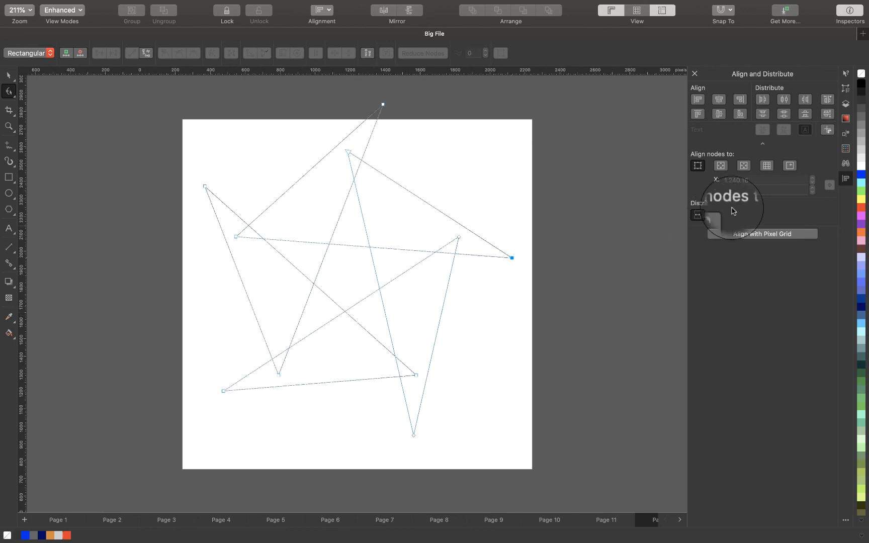
Delete the distorted polygon and draw a five-pointed star about 1,308 by 1,244 px with the Star tool on the page
key(space)
key(Delete)
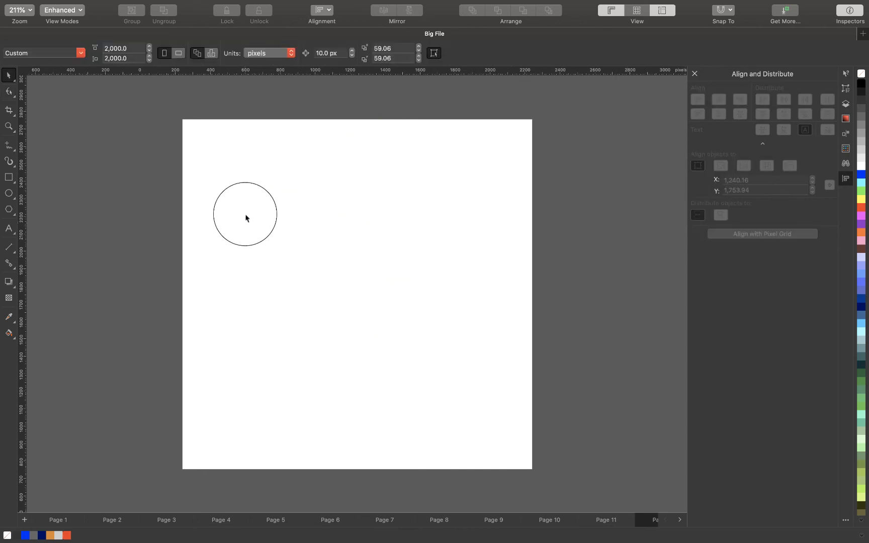
click(15, 217)
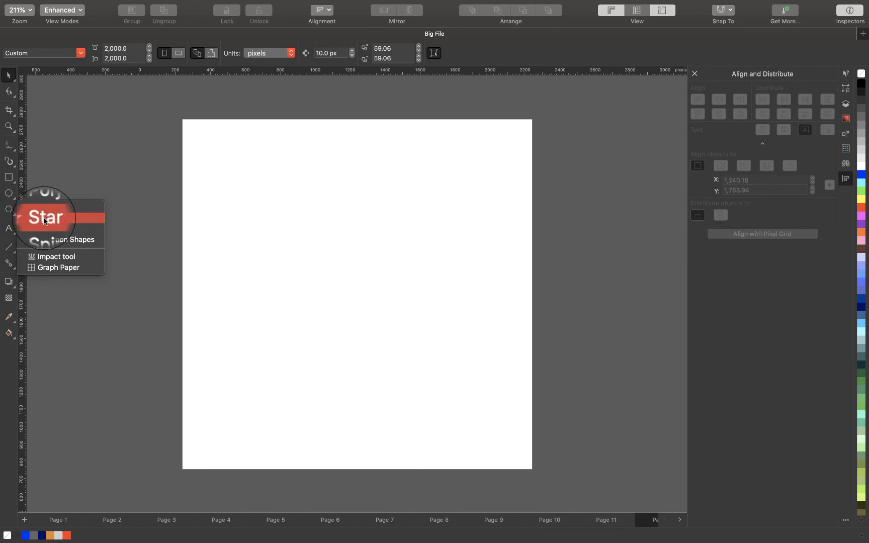
click(44, 219)
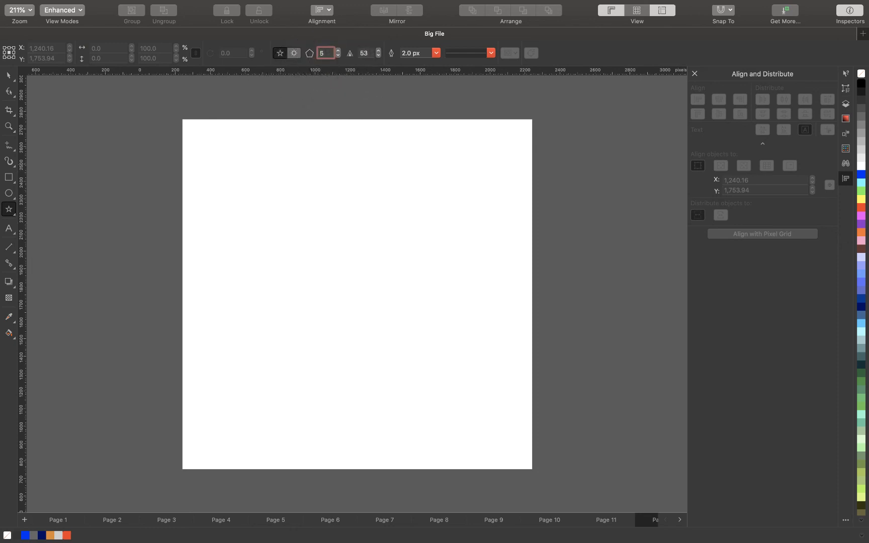
drag(275, 240, 491, 448)
key(space)
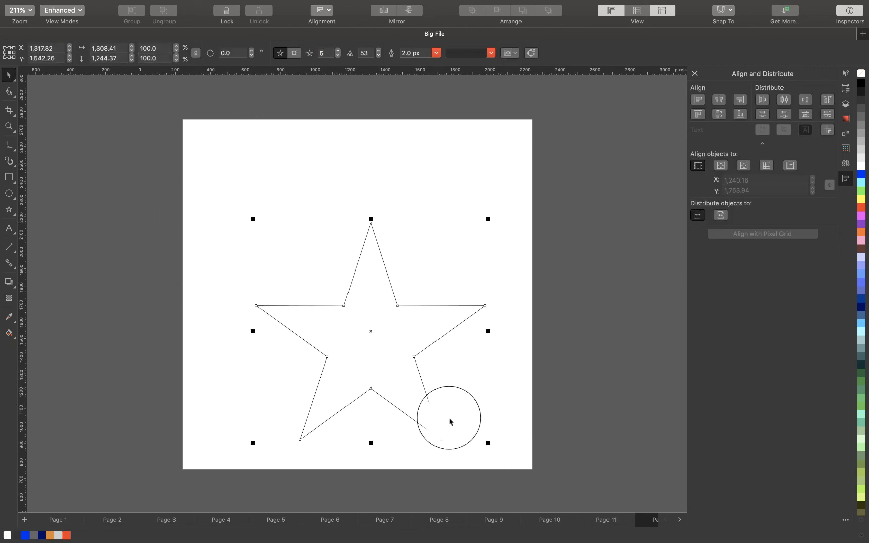
Delete the five-pointed star, try drawing stars with 7 points, and undo them
key(Delete)
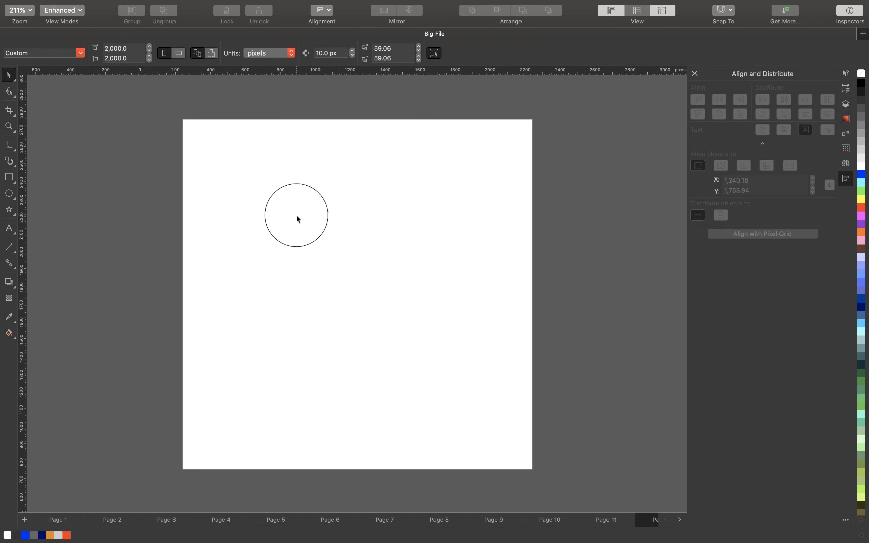
key(space)
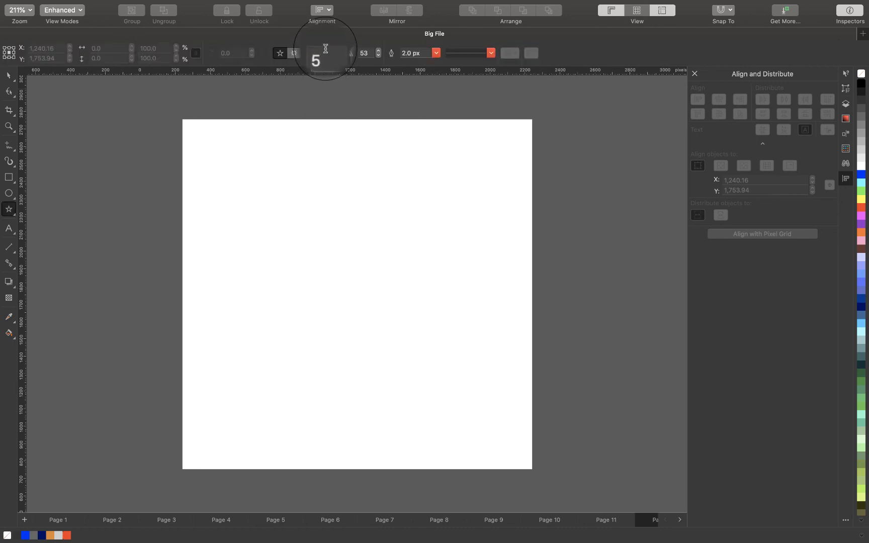
text(7)
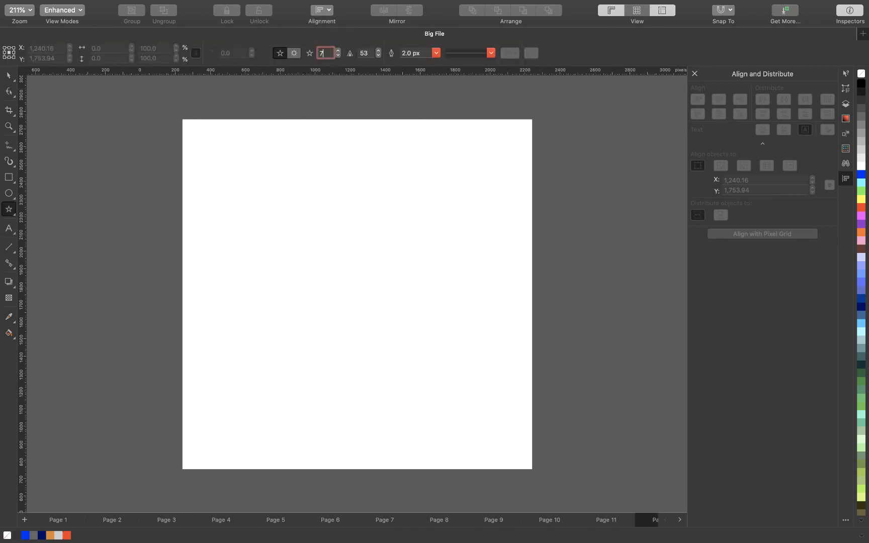
mouse_move(306, 187)
mouse_down()
mouse_move(410, 333)
mouse_move(474, 454)
mouse_move(408, 364)
mouse_move(377, 341)
mouse_move(524, 520)
mouse_move(448, 394)
mouse_move(404, 339)
mouse_move(382, 334)
mouse_move(395, 322)
mouse_move(381, 311)
mouse_move(456, 355)
mouse_move(420, 347)
mouse_move(392, 270)
mouse_move(439, 363)
mouse_move(407, 330)
mouse_move(499, 398)
mouse_move(537, 443)
mouse_move(478, 387)
mouse_move(435, 365)
mouse_move(485, 427)
mouse_move(446, 367)
mouse_move(418, 381)
mouse_move(566, 310)
mouse_move(595, 210)
mouse_move(568, 149)
mouse_move(599, 334)
mouse_move(636, 398)
mouse_move(423, 346)
mouse_up()
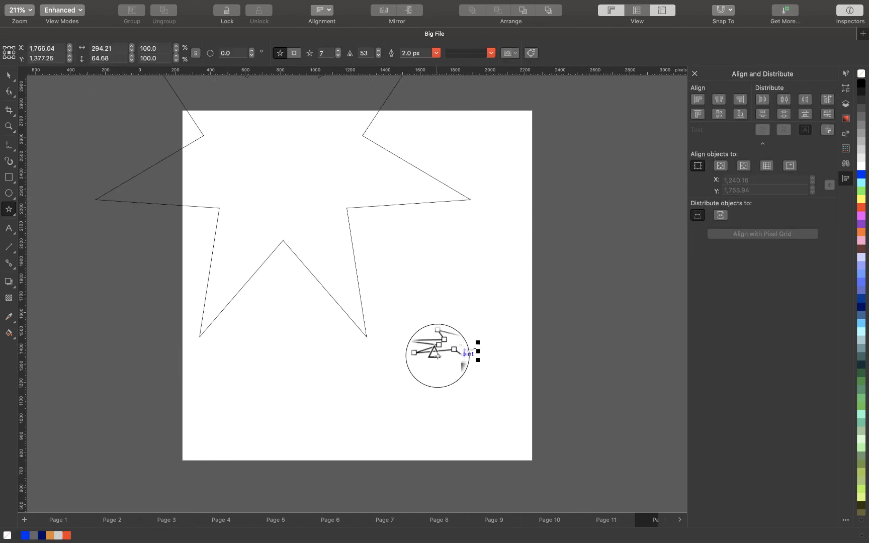
key(super+z)
key(super+z)
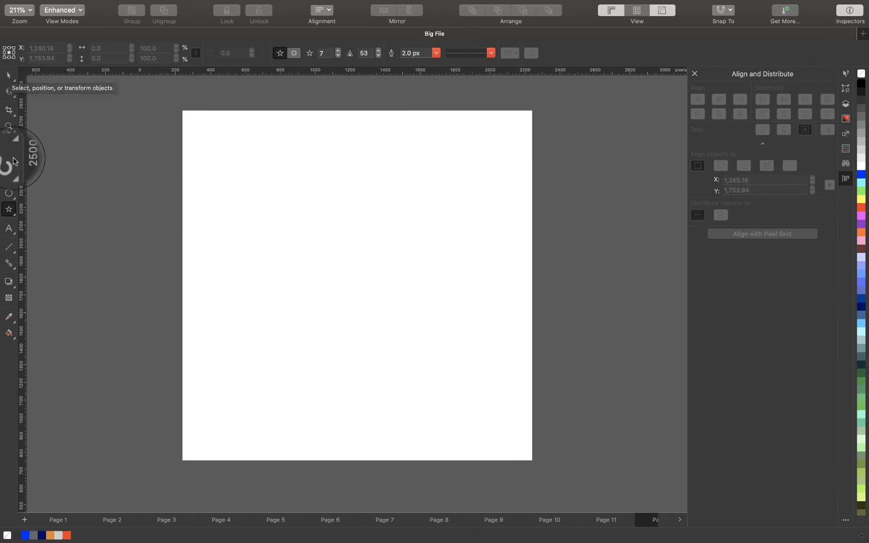
click(9, 177)
click(9, 192)
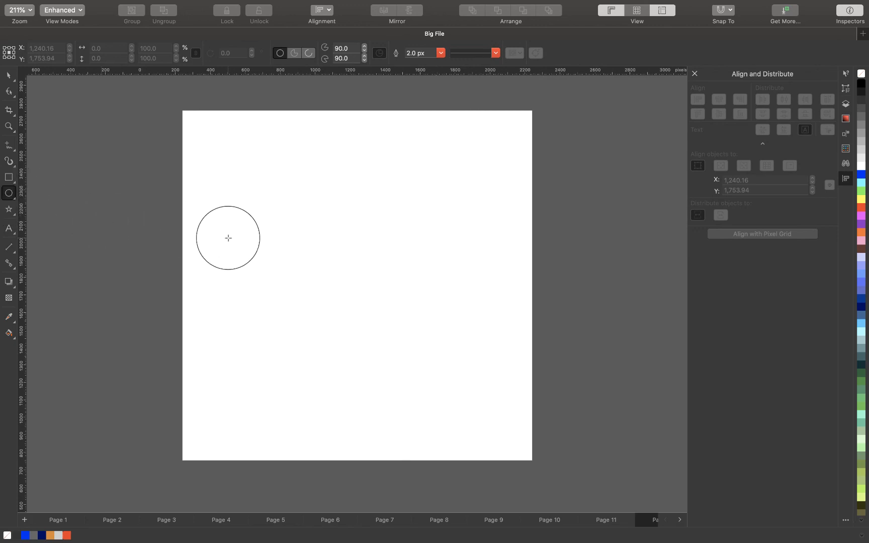
key(v)
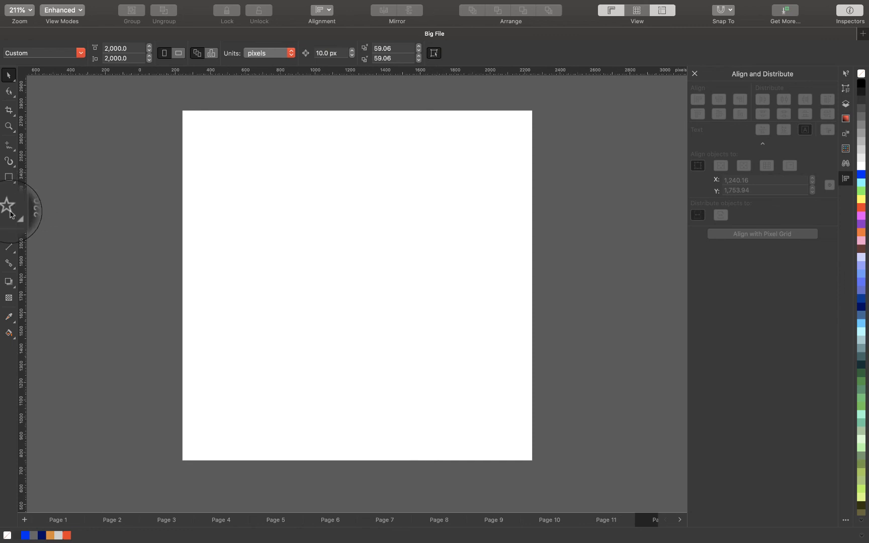
Add the artistic text "gtyfcslsdlg" in the upper middle of the page with the Text tool and dismiss Siri
click(8, 228)
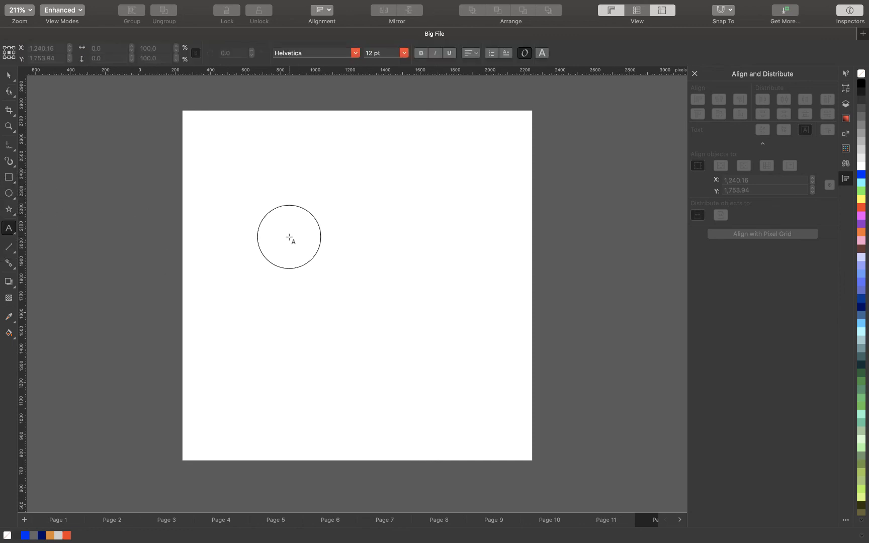
click(290, 238)
text(gty)
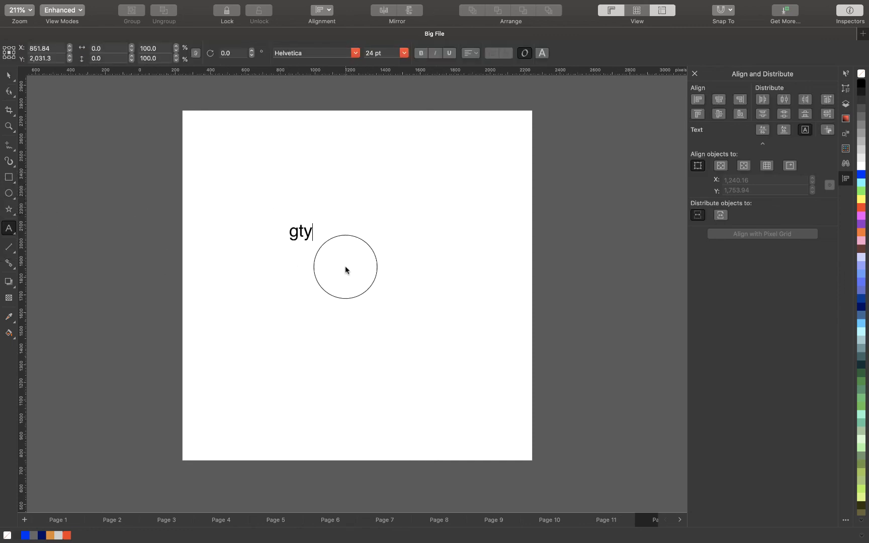
text(fcslsdlg)
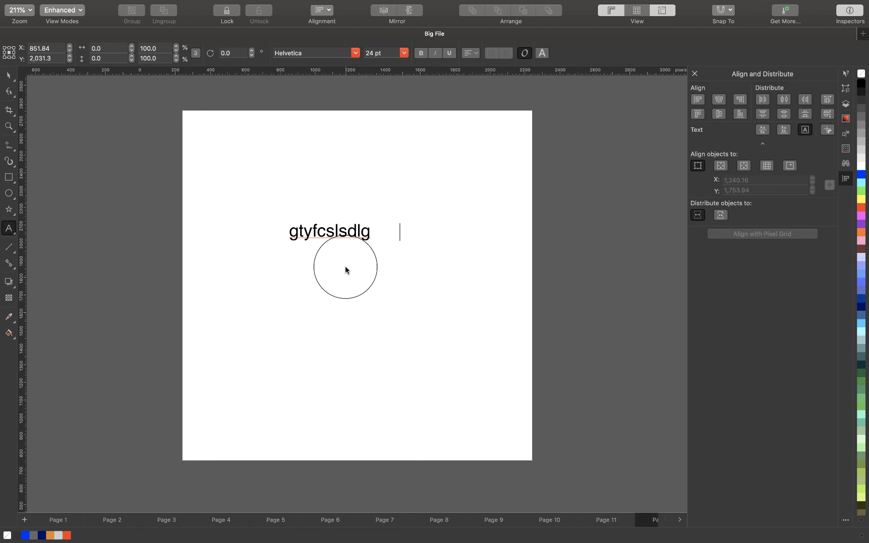
key(super+space)
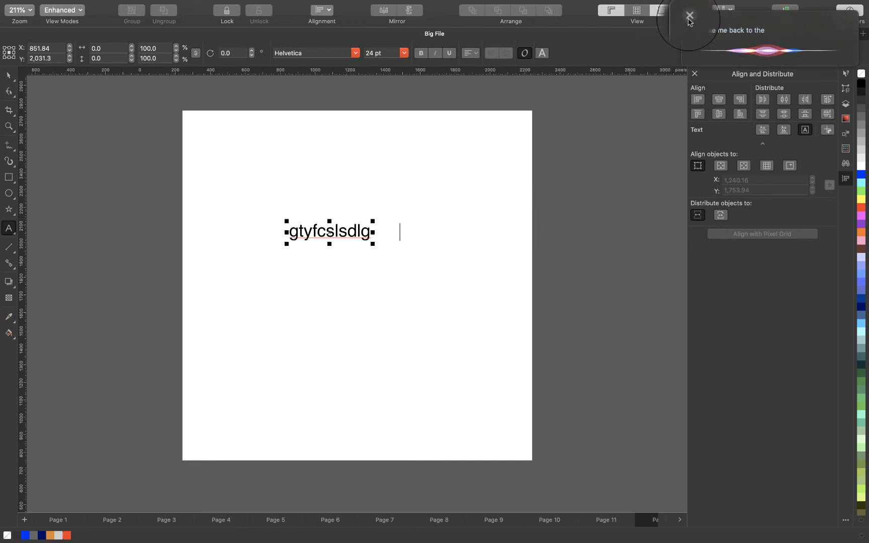
click(693, 12)
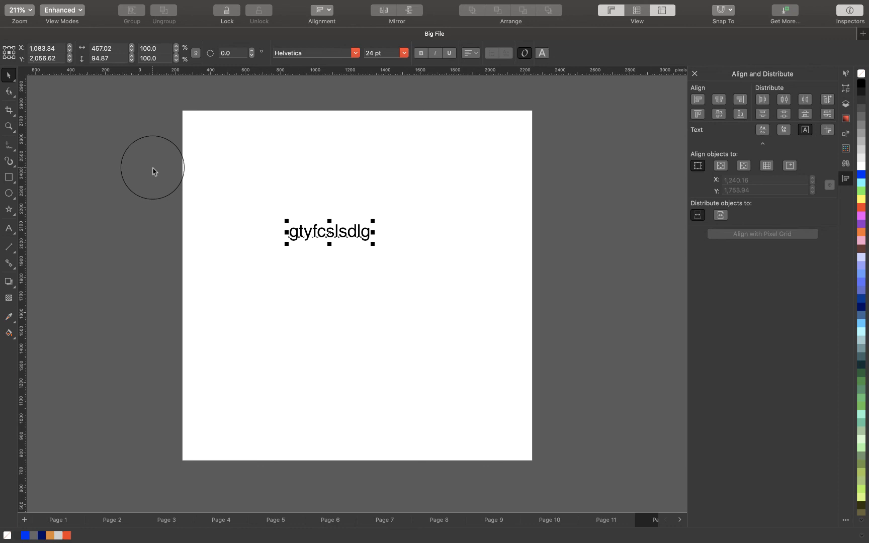
Switch the text between editing and object selection, and delete it from the page
key(t)
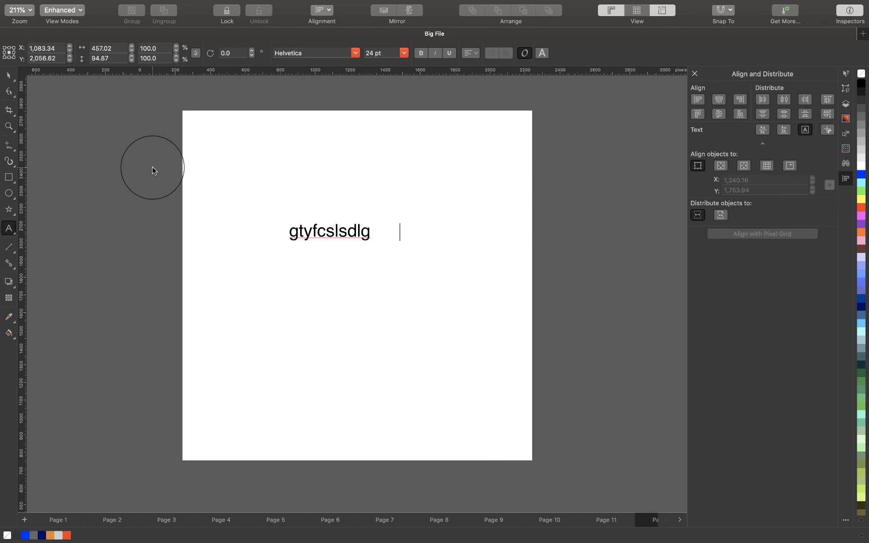
click(9, 229)
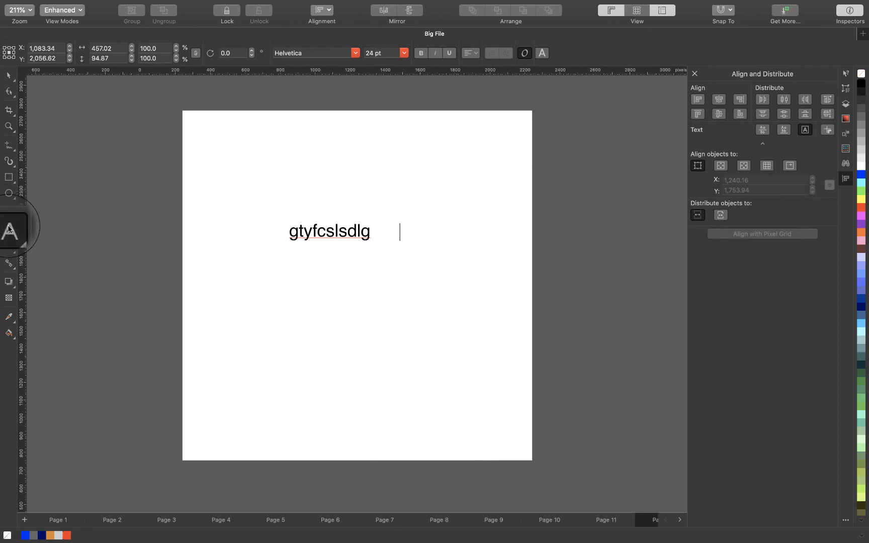
key(Escape)
key(v)
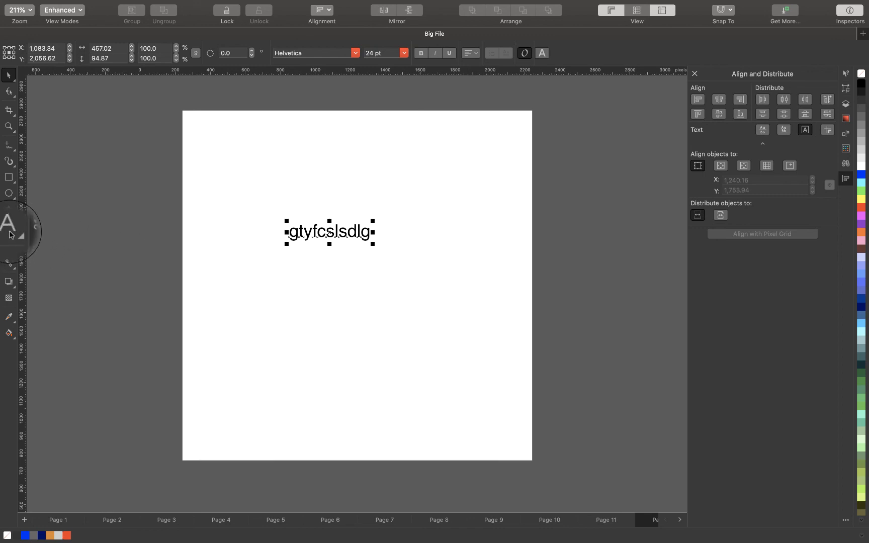
key(Delete)
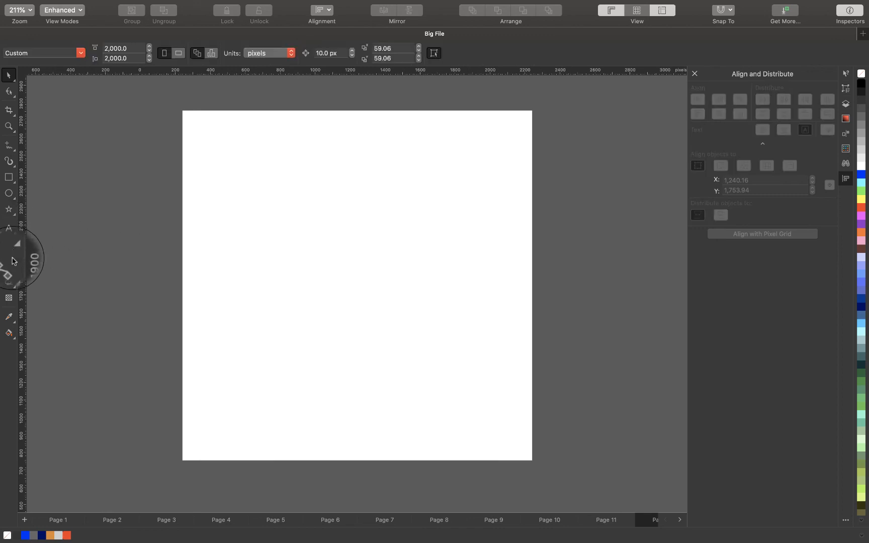
Draw a rectangle about 796 by 941 px in the upper middle of the page and fill it white
click(8, 284)
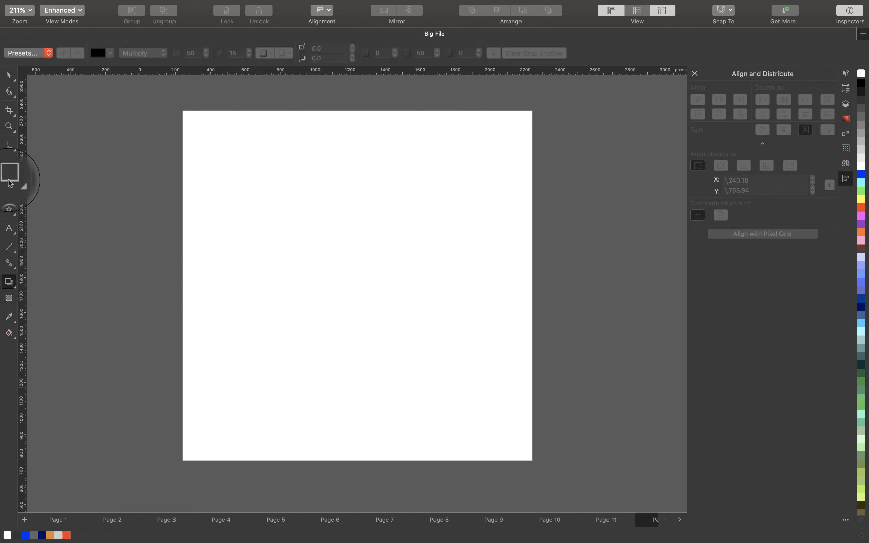
click(8, 179)
drag(280, 165, 420, 329)
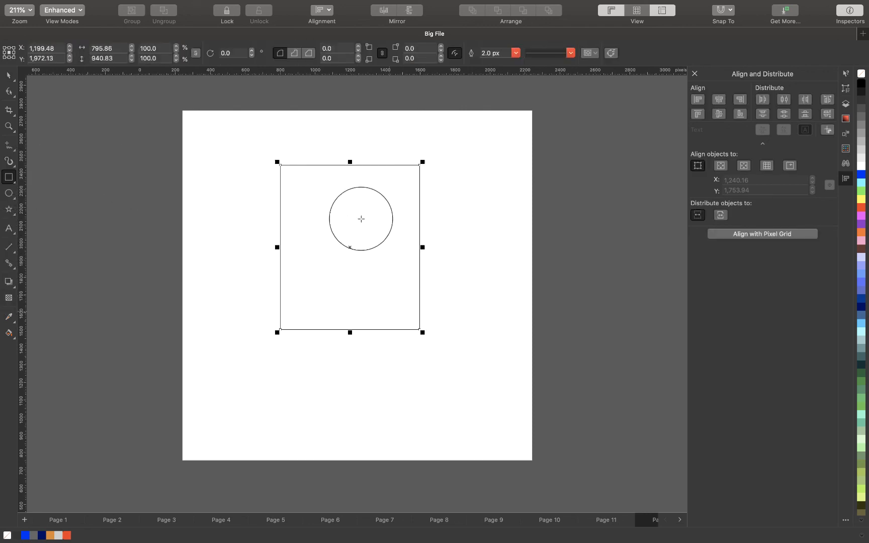
click(861, 166)
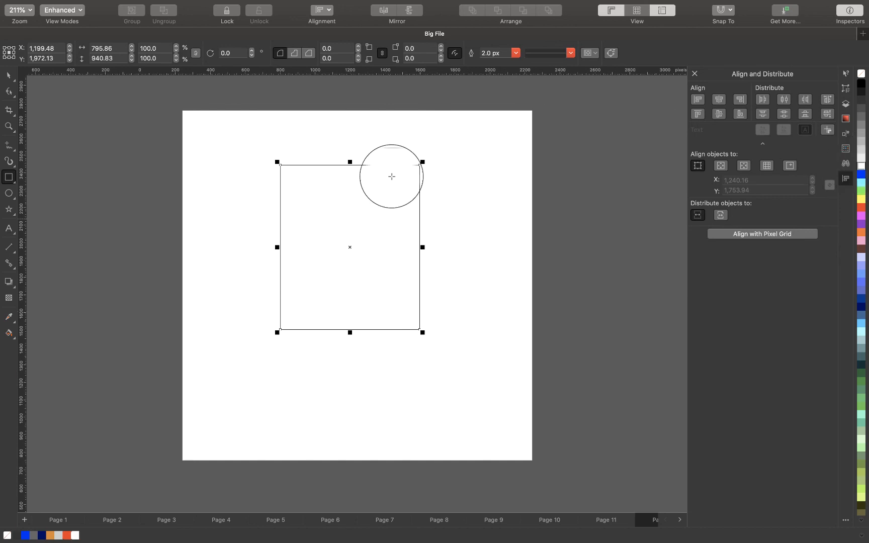
Try drop shadows in different directions on the rectangle with the Drop Shadow tool, undoing each one
click(9, 284)
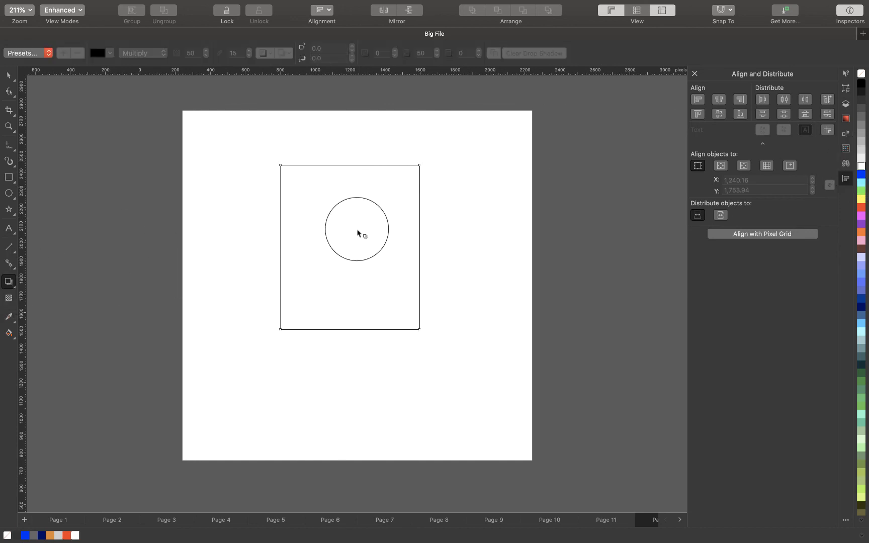
drag(359, 233, 353, 377)
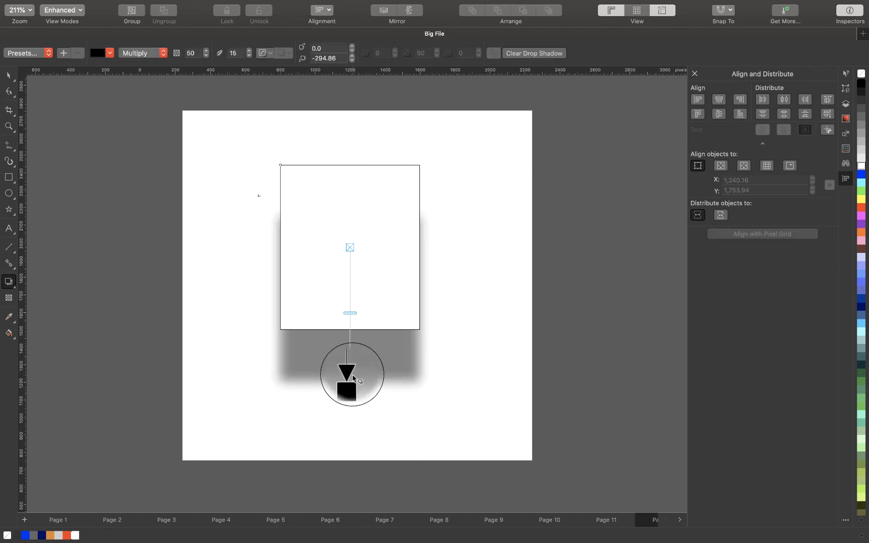
key(super+z)
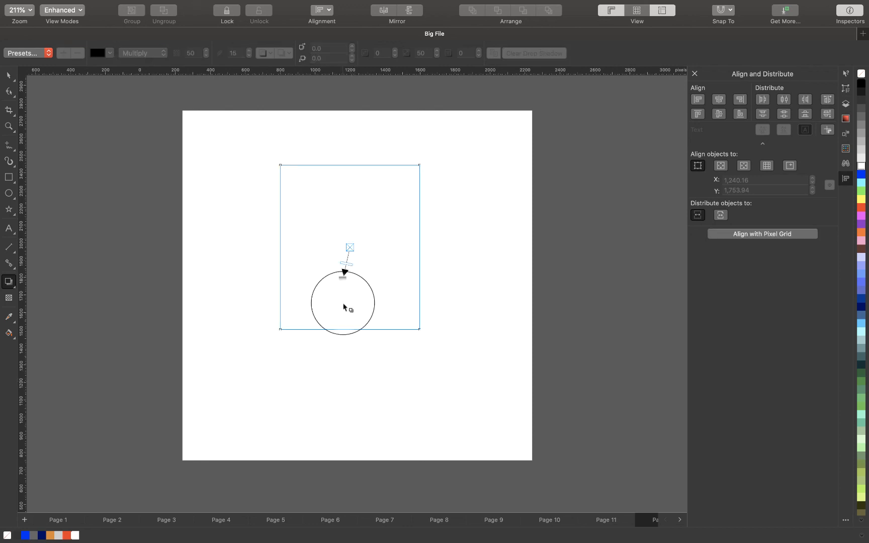
drag(347, 307, 276, 322)
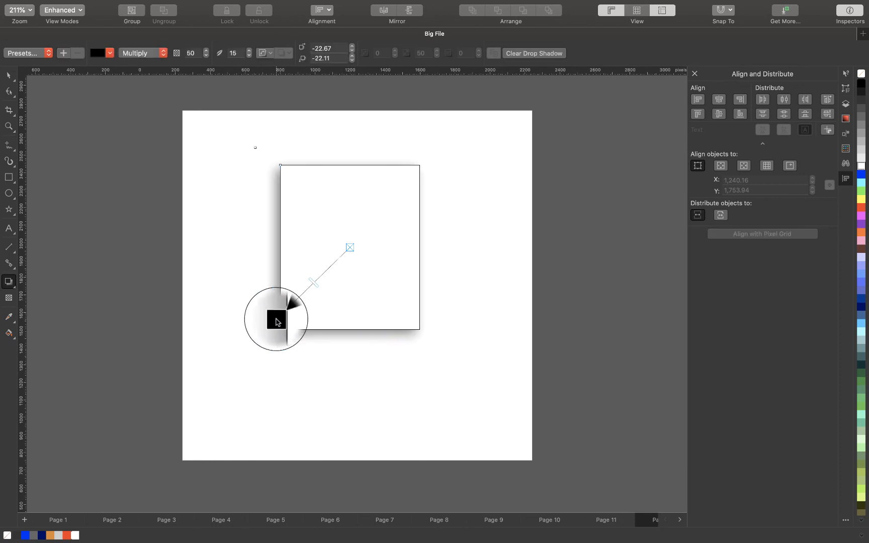
key(super+z)
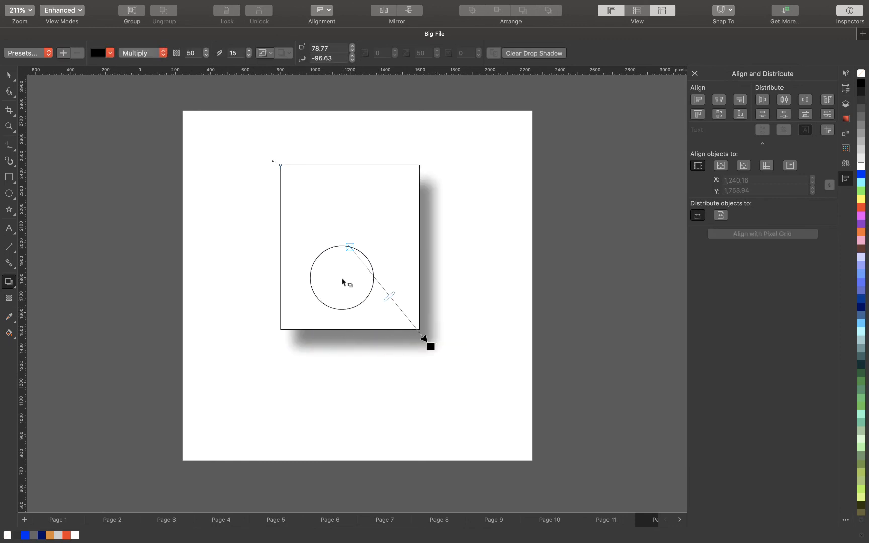
key(super+z)
Cast a drop shadow straight down from the rectangle with a vertical offset of about -135 px and colour it orange
drag(343, 280, 349, 355)
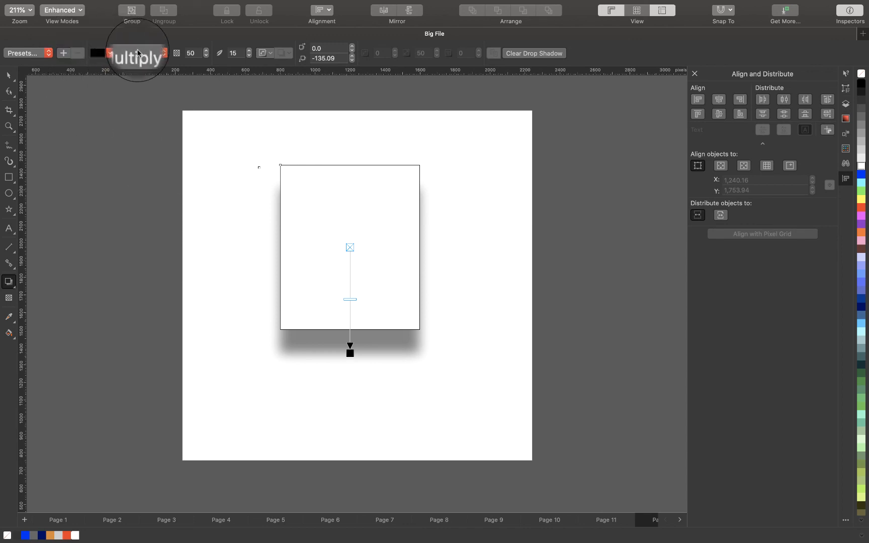
click(107, 54)
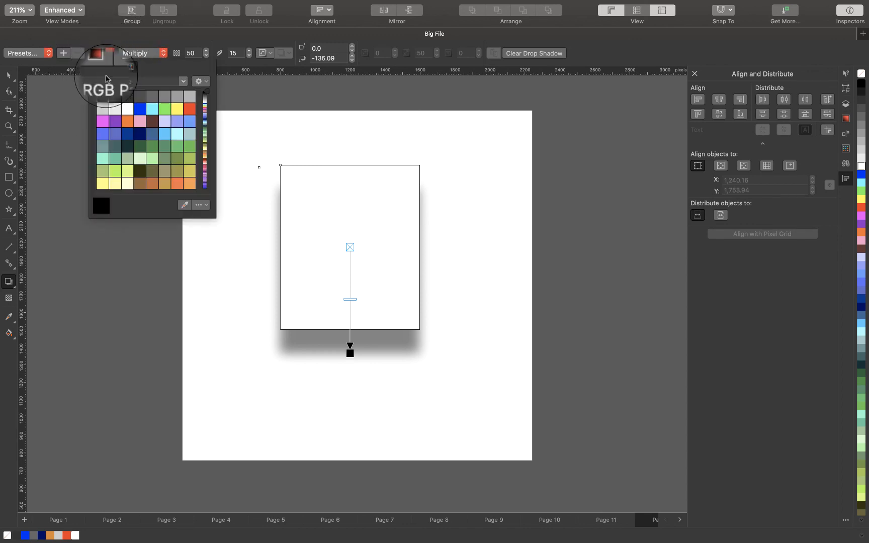
click(127, 125)
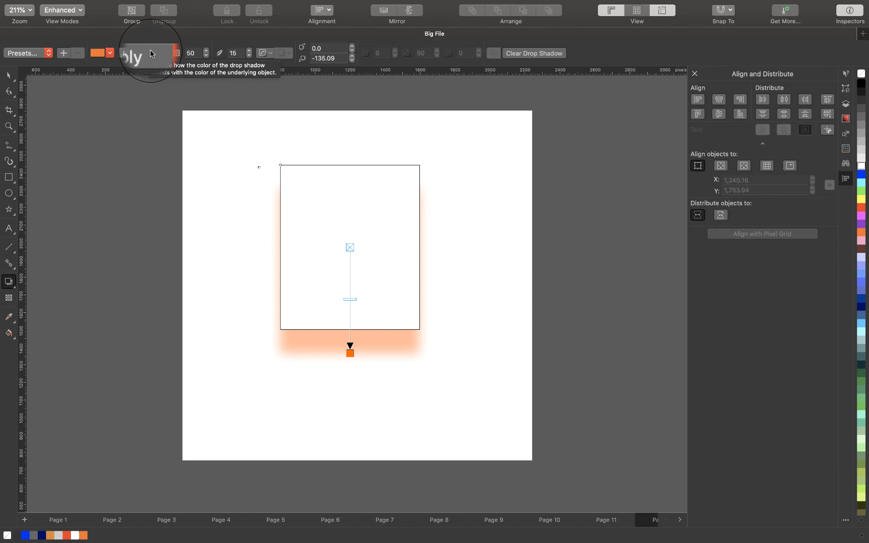
Set the drop shadow's opacity to 100, try an opacity of 10, and undo that reduction
click(195, 53)
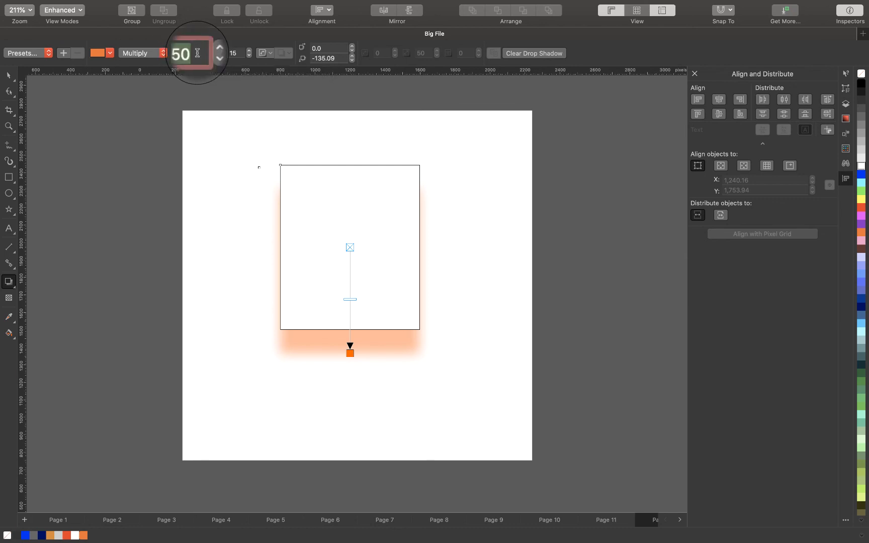
text(100)
key(Return)
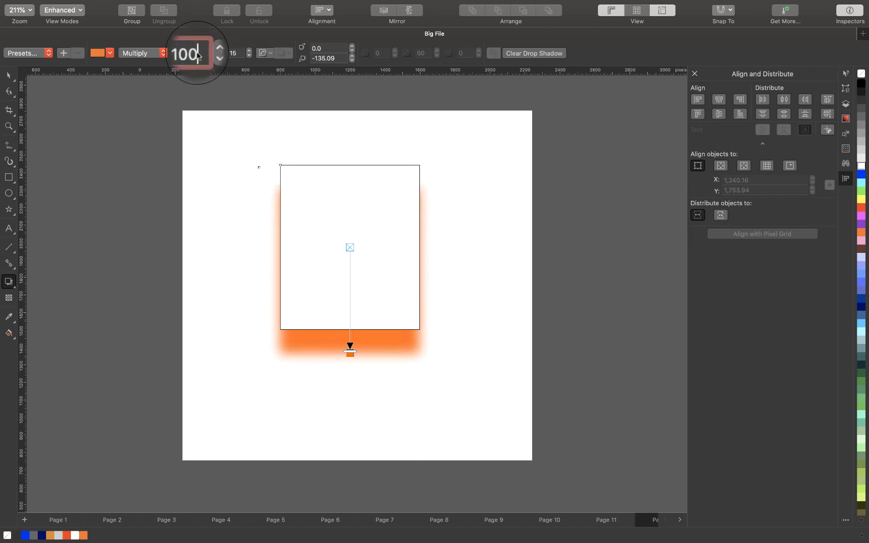
key(BackSpace)
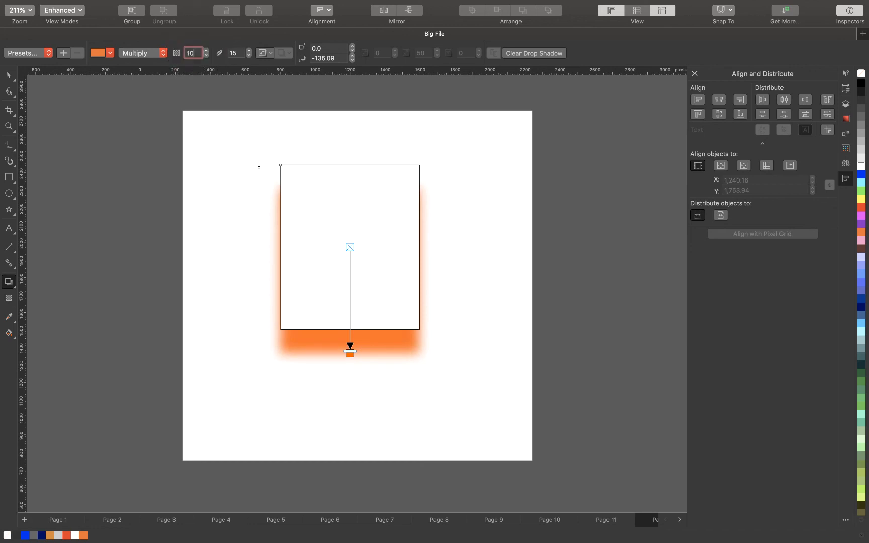
key(Return)
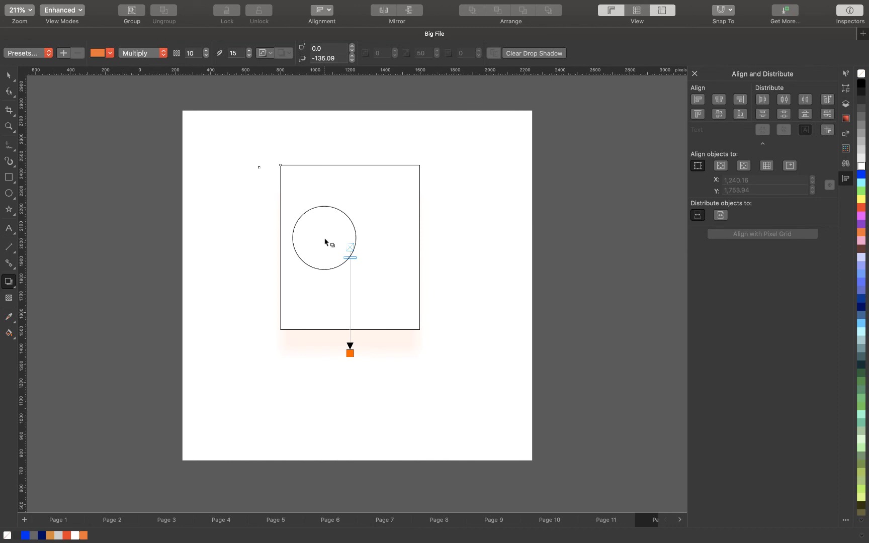
key(super+z)
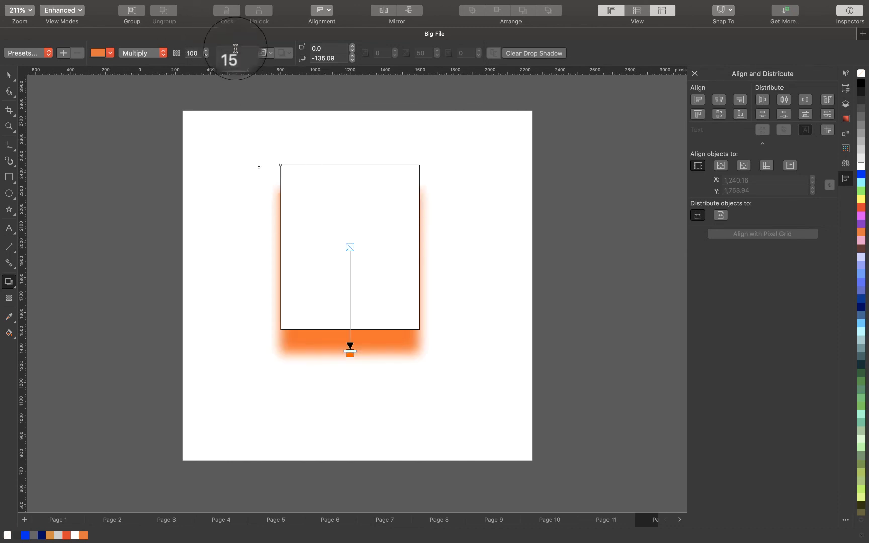
Try drop shadow feather values of 50 and 7, undoing each one, and restore the shadow opacity to 50
click(239, 53)
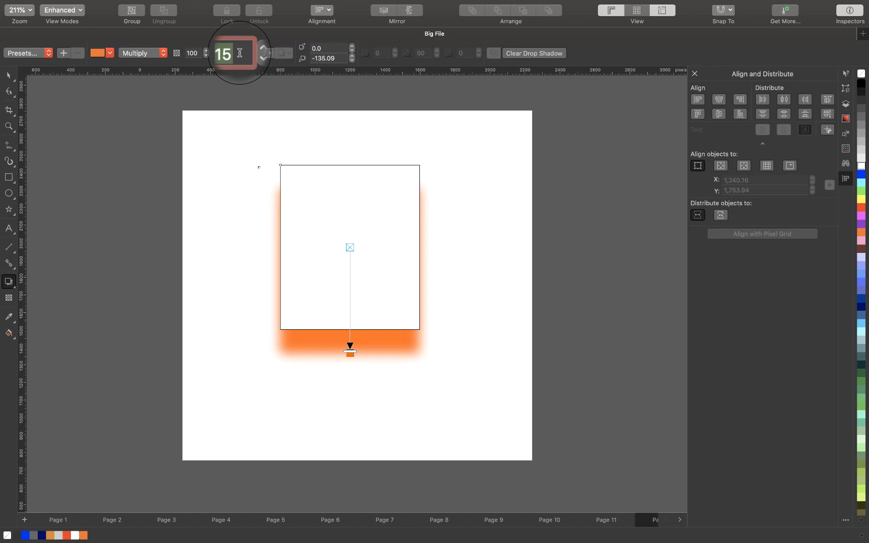
text(5)
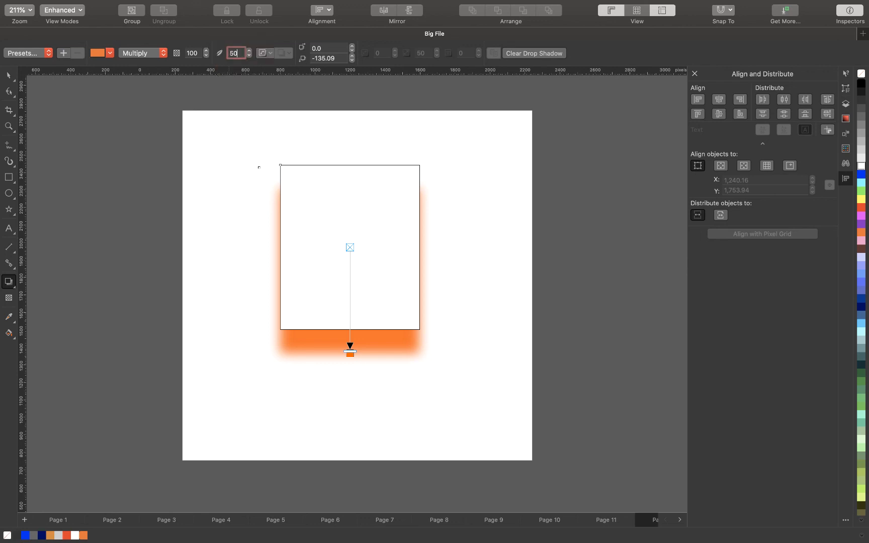
key(Return)
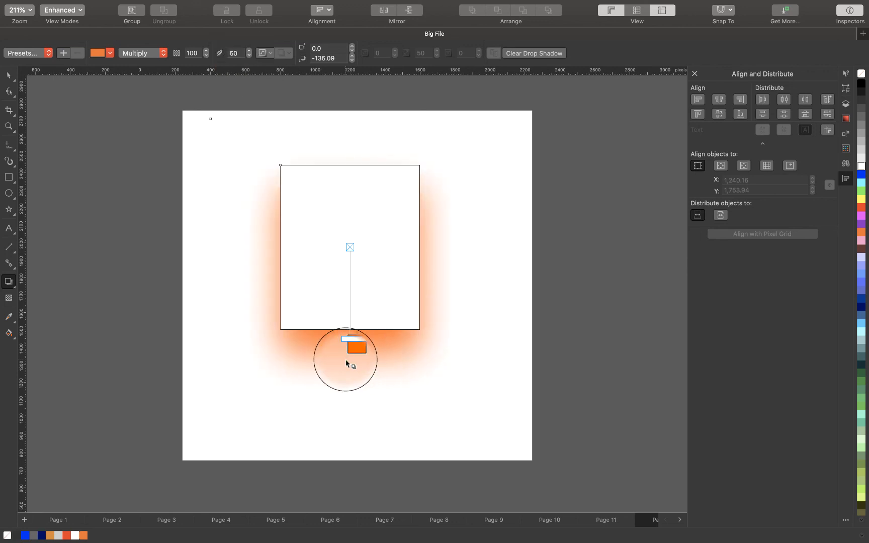
key(super+z)
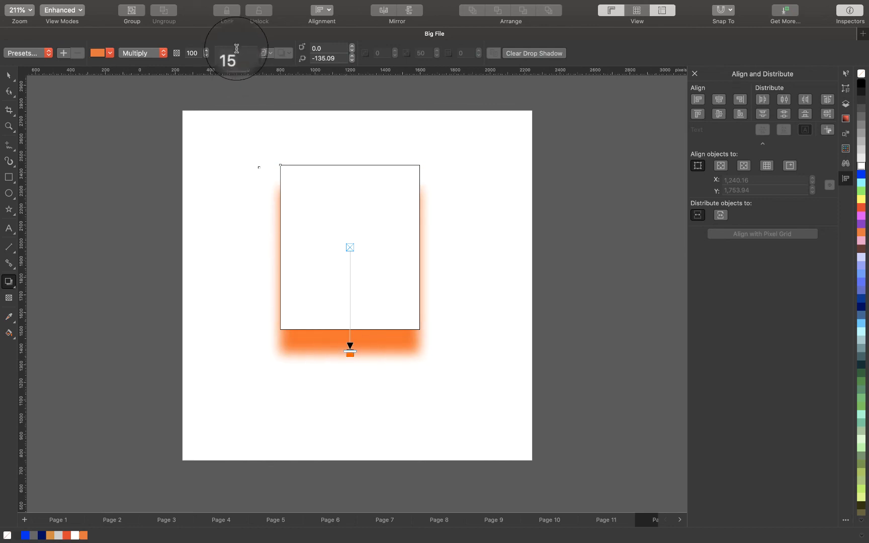
text(70)
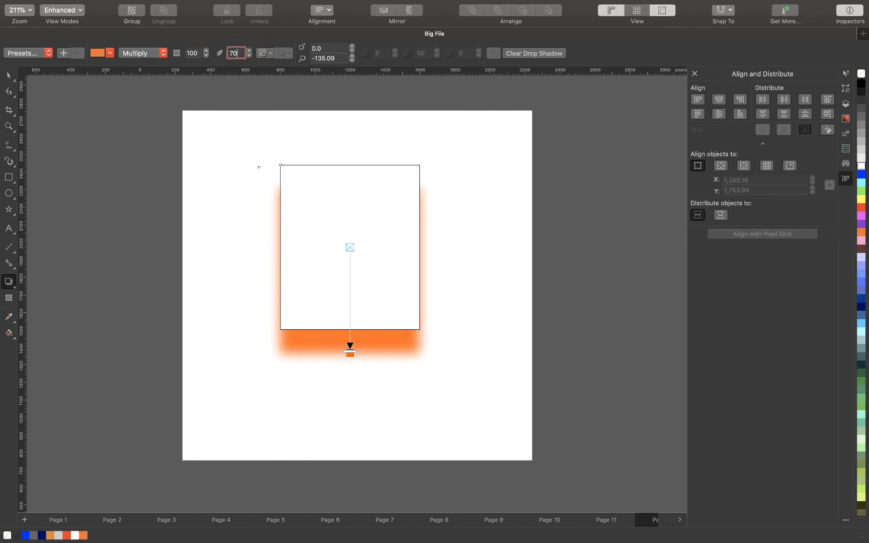
key(Return)
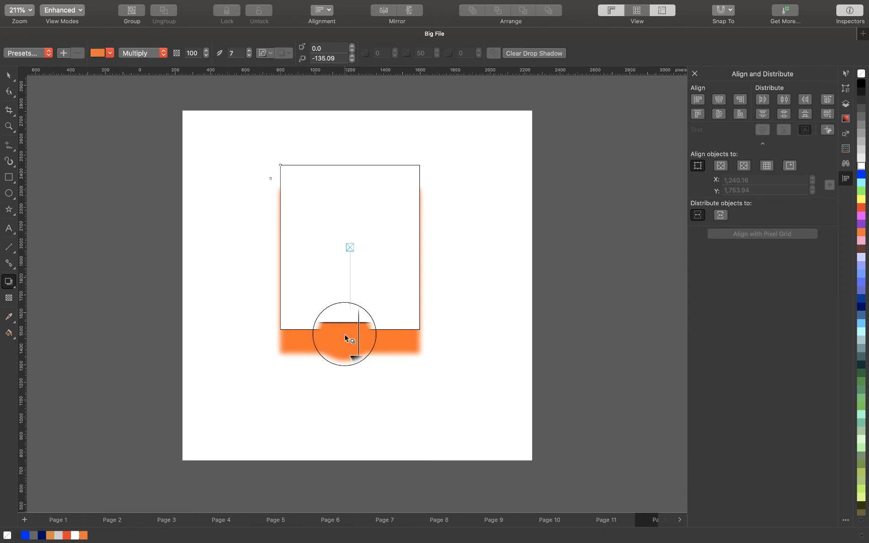
key(super+z)
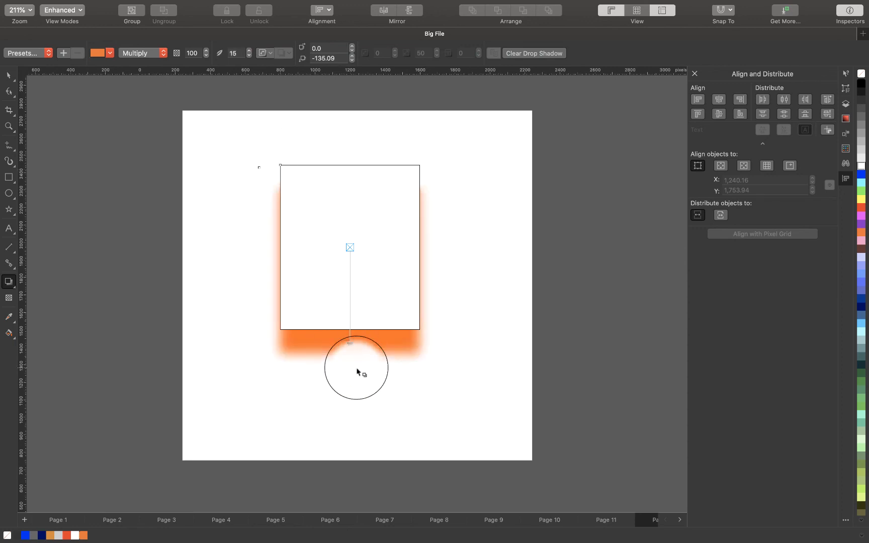
key(5)
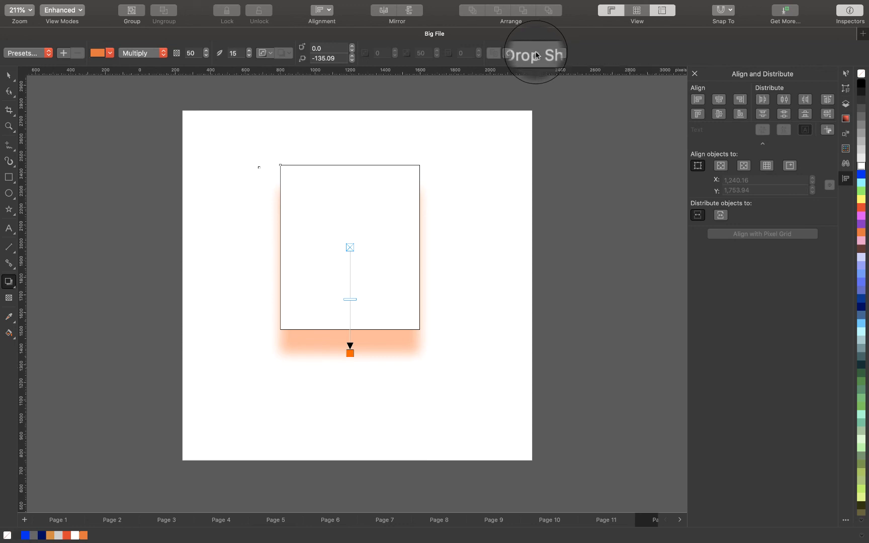
Clear the drop shadow from the rectangle and fill the rectangle with light cyan
click(536, 56)
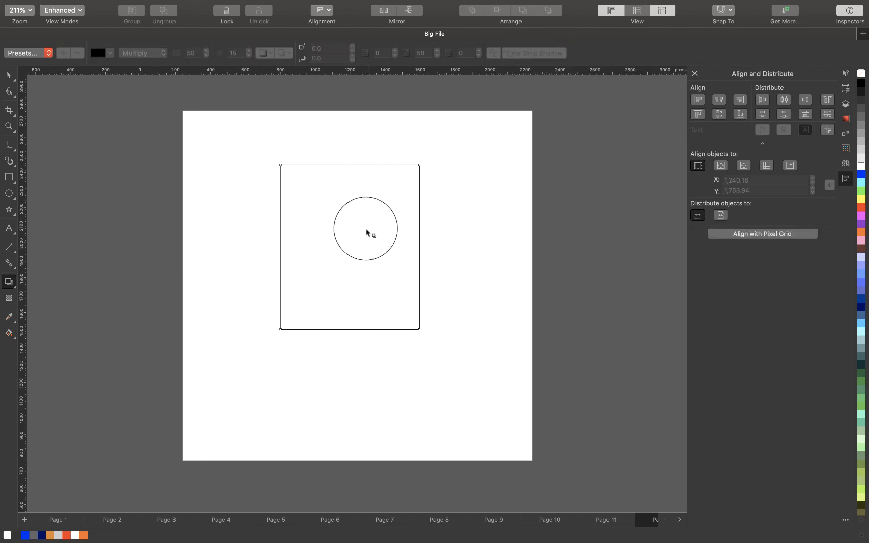
key(v)
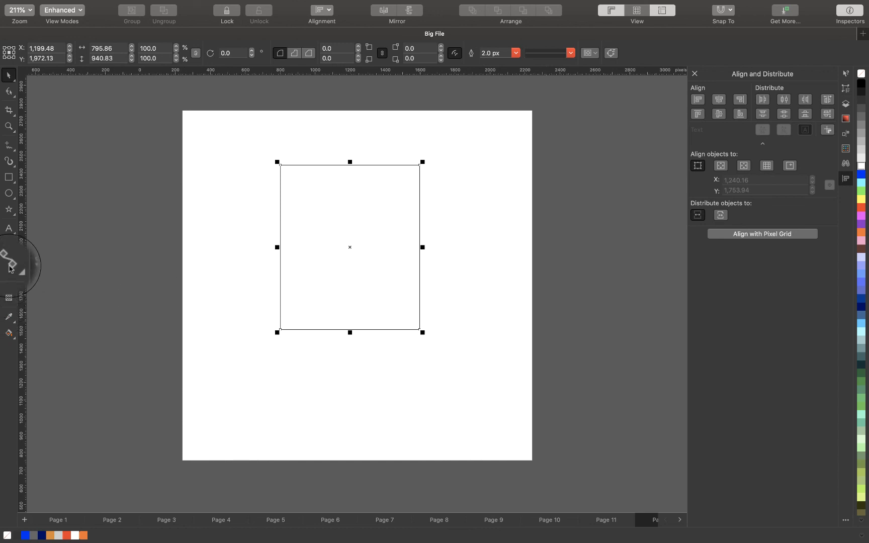
click(861, 182)
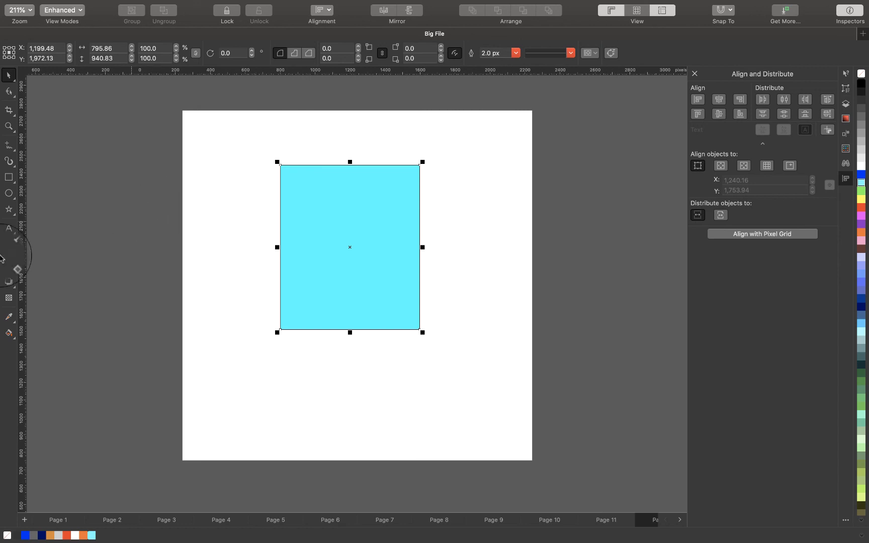
Apply a uniform transparency to the cyan rectangle with the Transparency tool and set it to 90
click(9, 298)
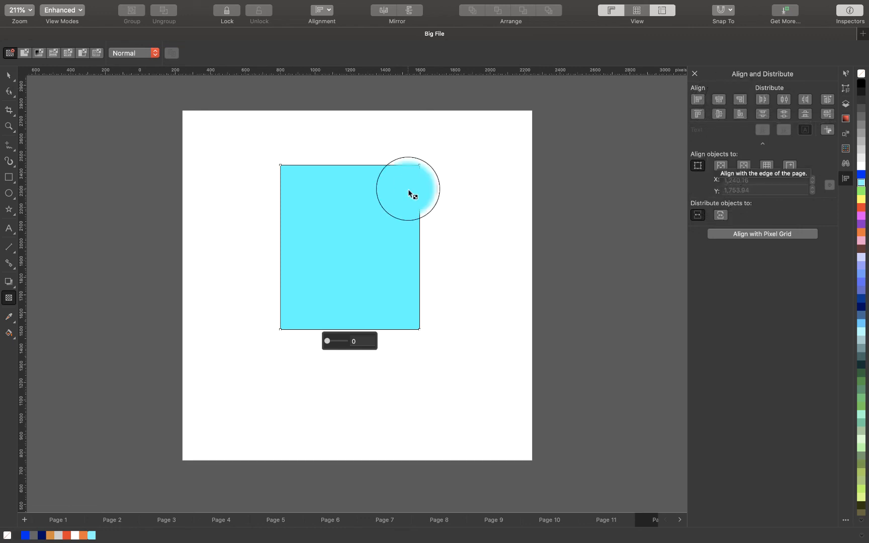
click(24, 58)
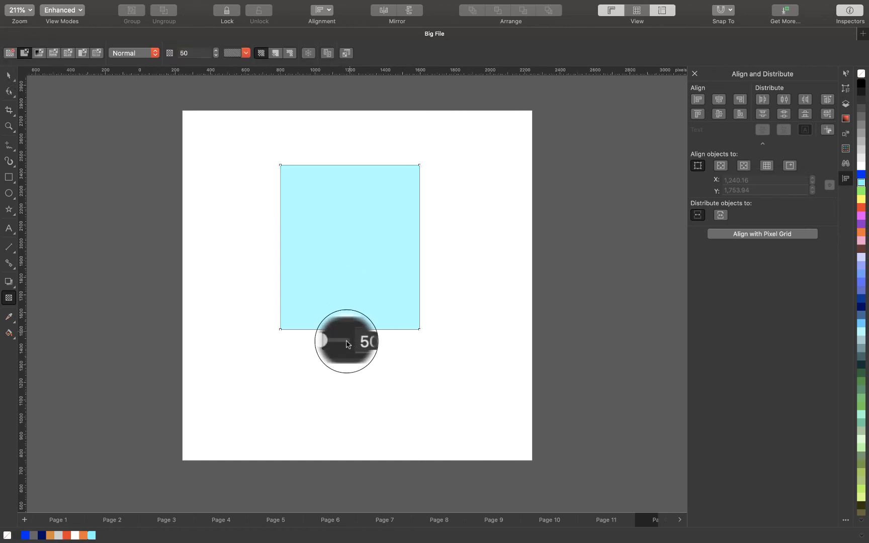
click(357, 342)
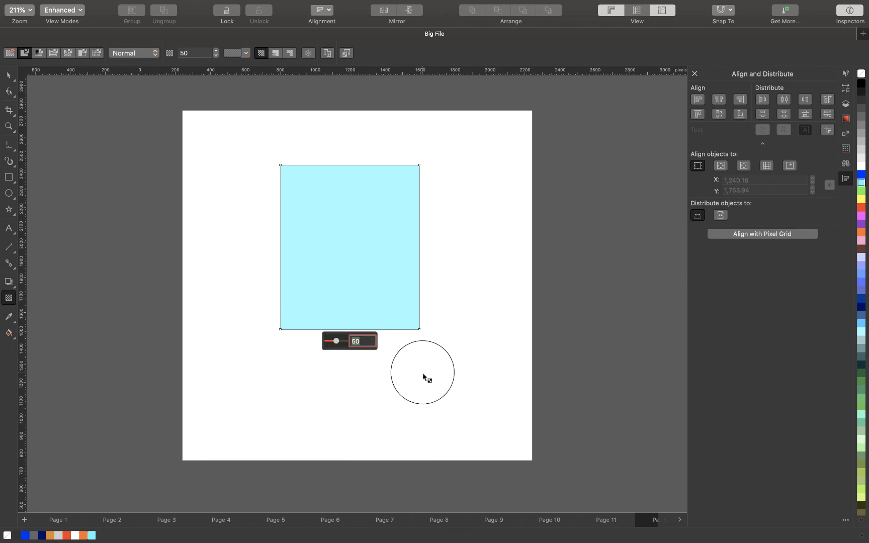
key(Return)
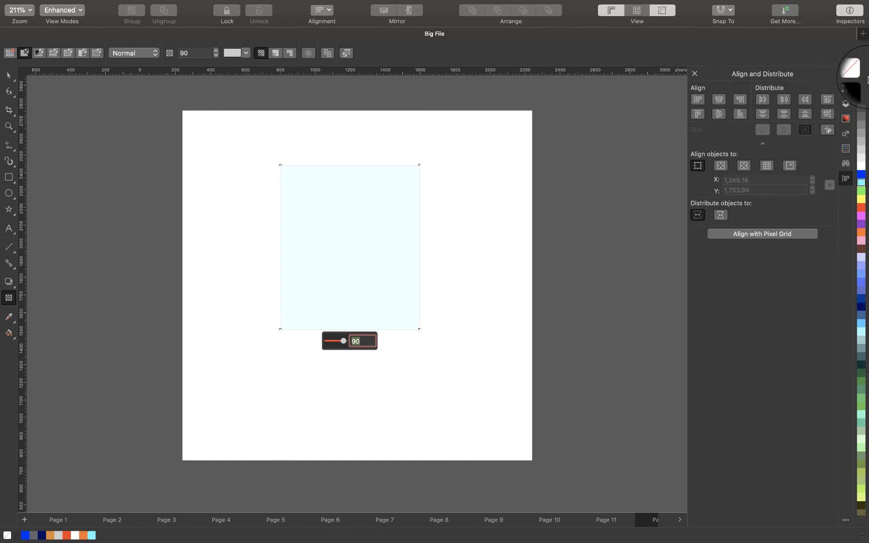
Fill the rectangle black and set its uniform transparency to 30
click(864, 83)
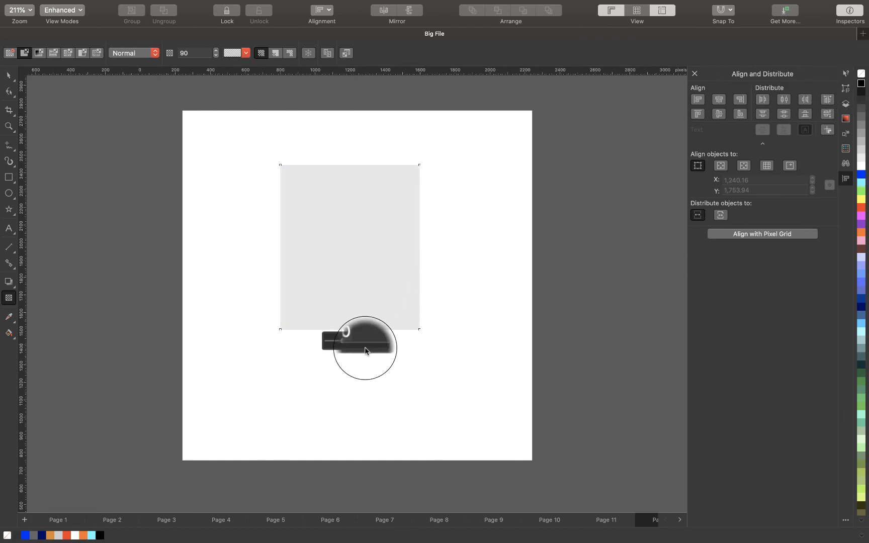
text(30)
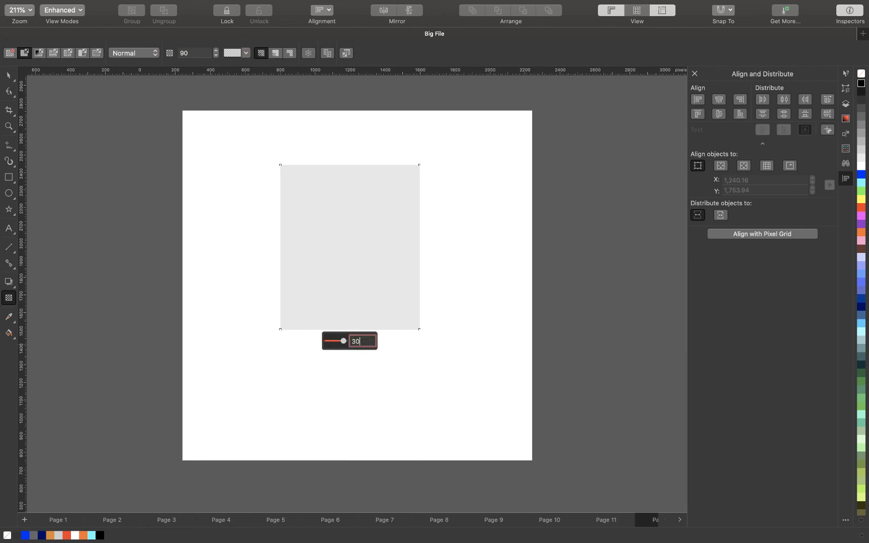
key(Return)
key(v)
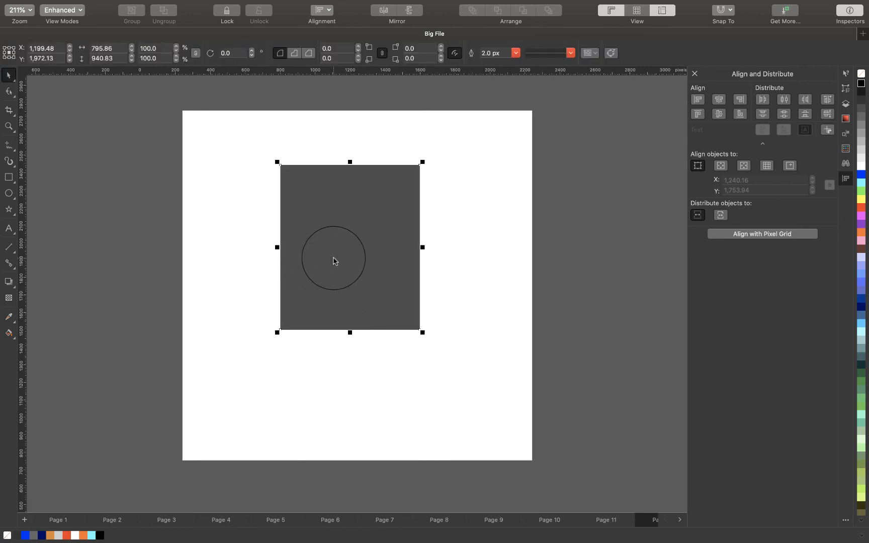
Replace the uniform transparency with a linear fountain transparency, redrawing its direction to about 121° and again to about -125°
key(y)
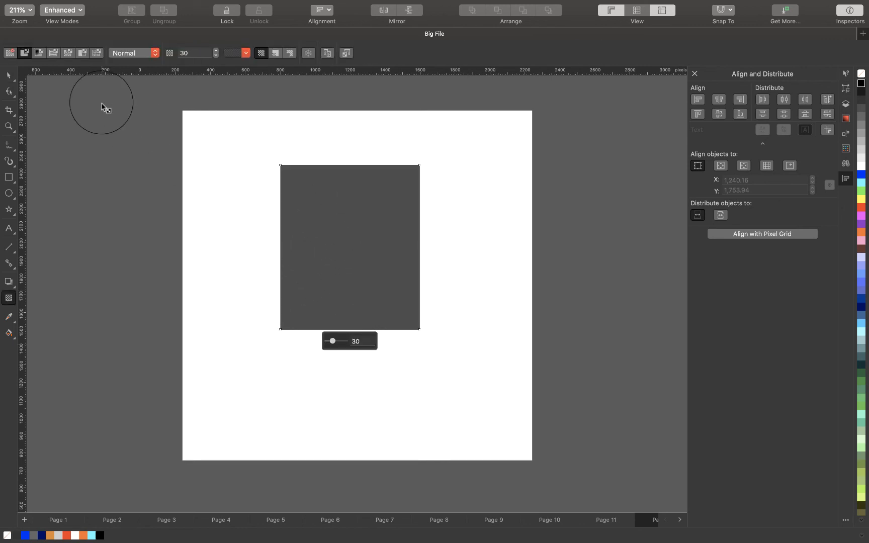
click(38, 53)
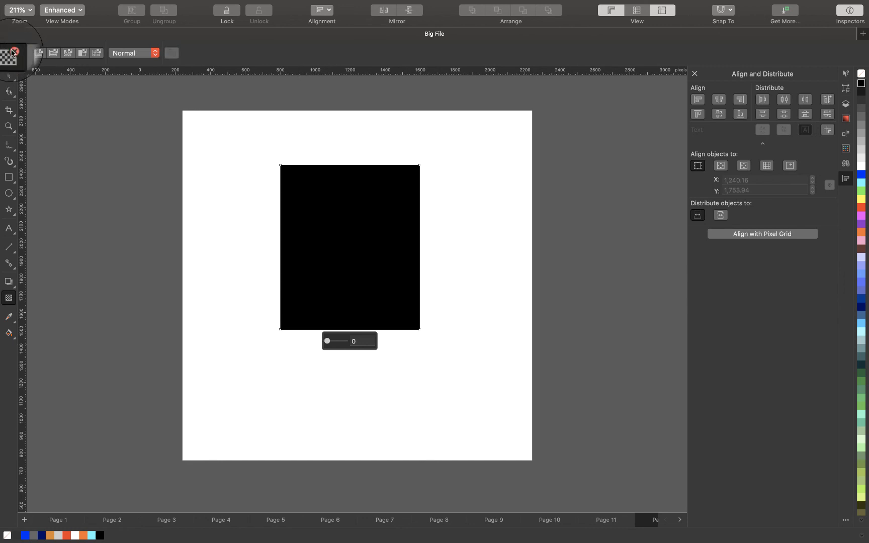
click(38, 53)
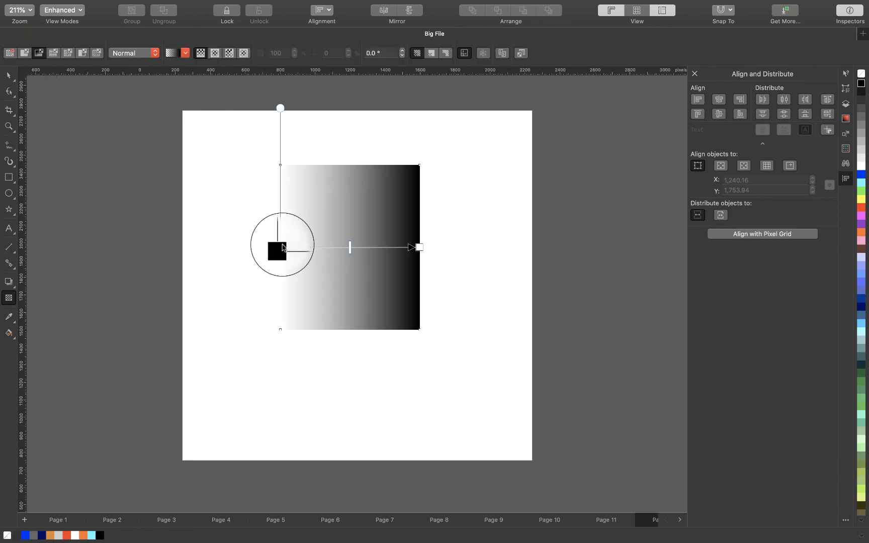
drag(389, 334, 319, 197)
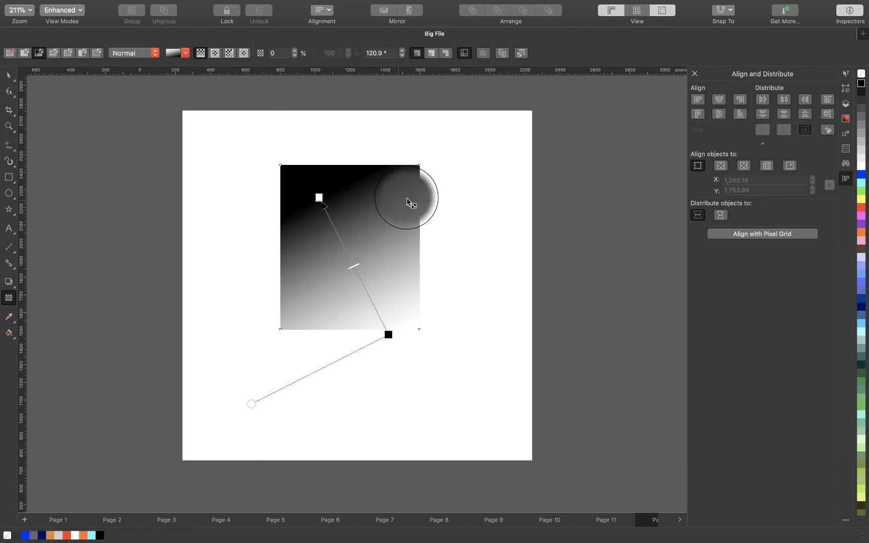
drag(408, 199, 349, 297)
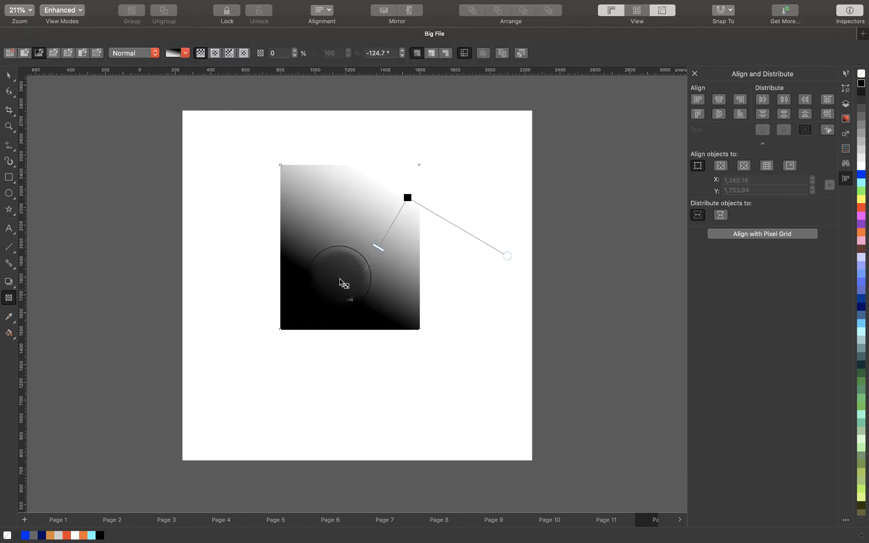
Change the fountain transparency to elliptical, centre it near the rectangle's upper-left corner, and set the outer node's transparency to 0
click(215, 53)
drag(385, 237, 321, 171)
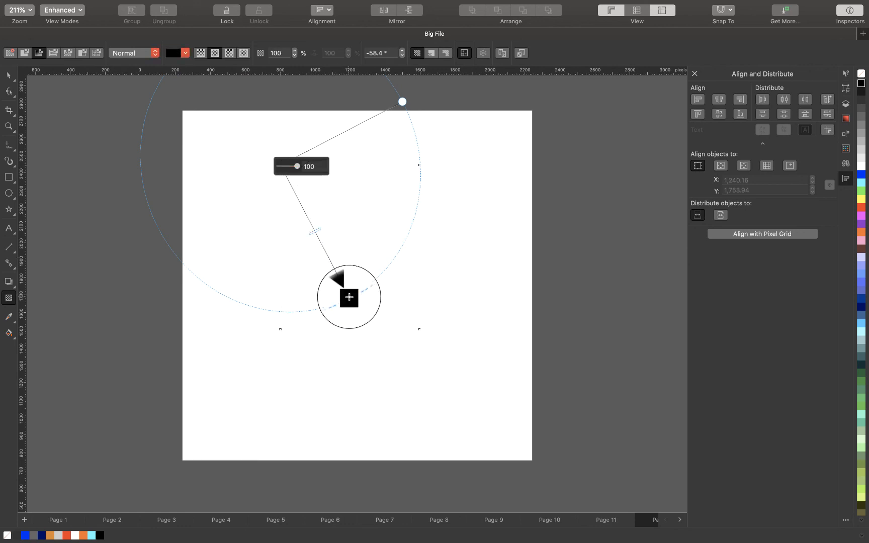
click(349, 297)
drag(366, 302, 337, 303)
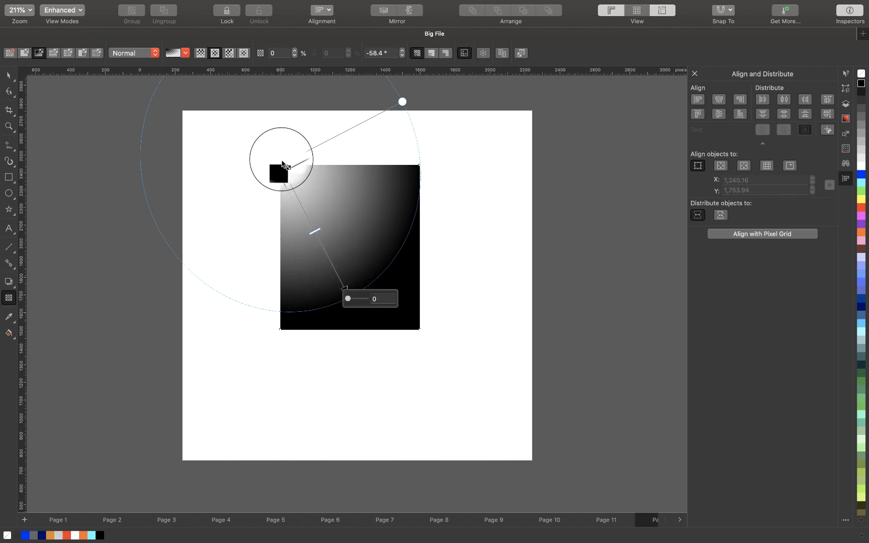
Reposition the elliptical transparency from just inside the rectangle's upper-left corner to just below its lower-right part, at about -48°, and preview it with the Pick tool
drag(280, 166, 126, 114)
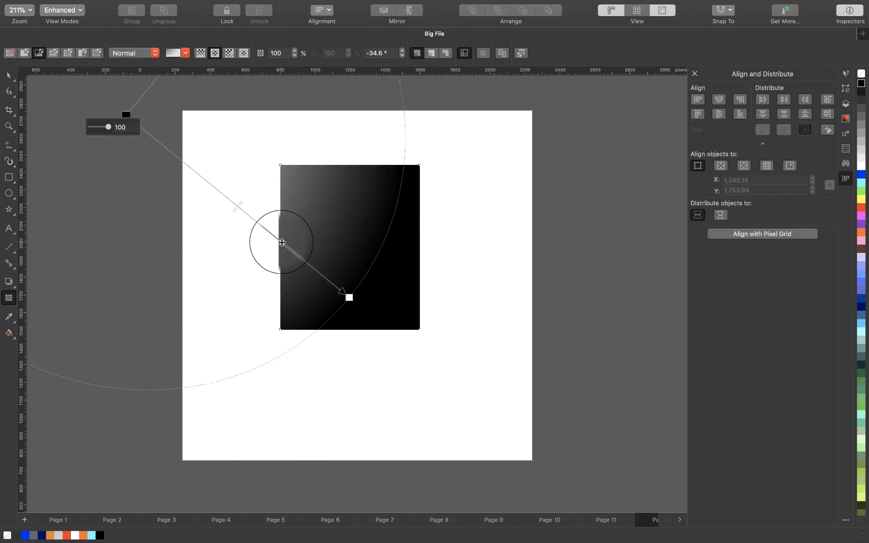
drag(284, 245, 441, 312)
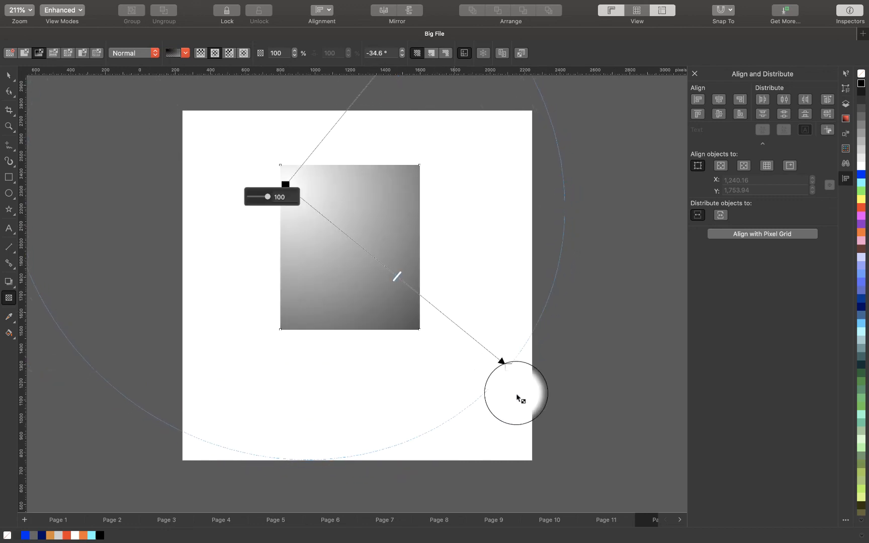
click(508, 365)
drag(508, 365, 400, 336)
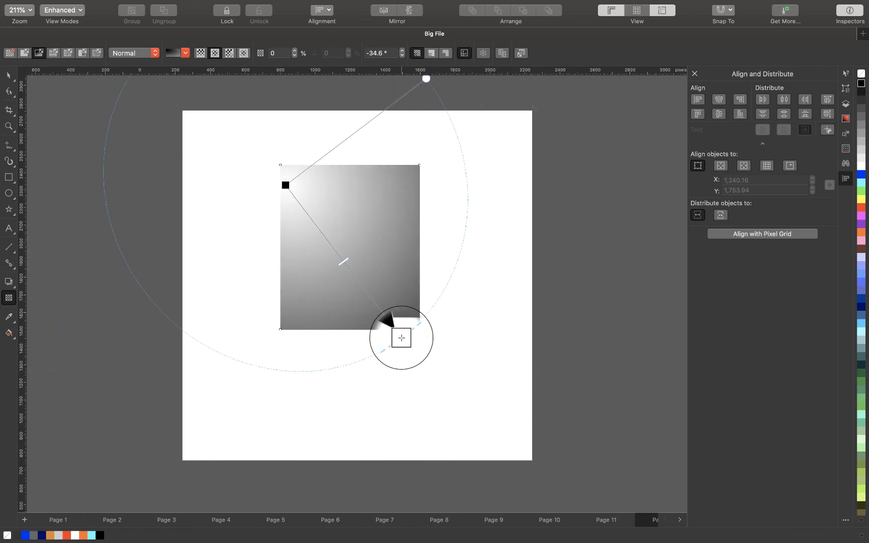
key(space)
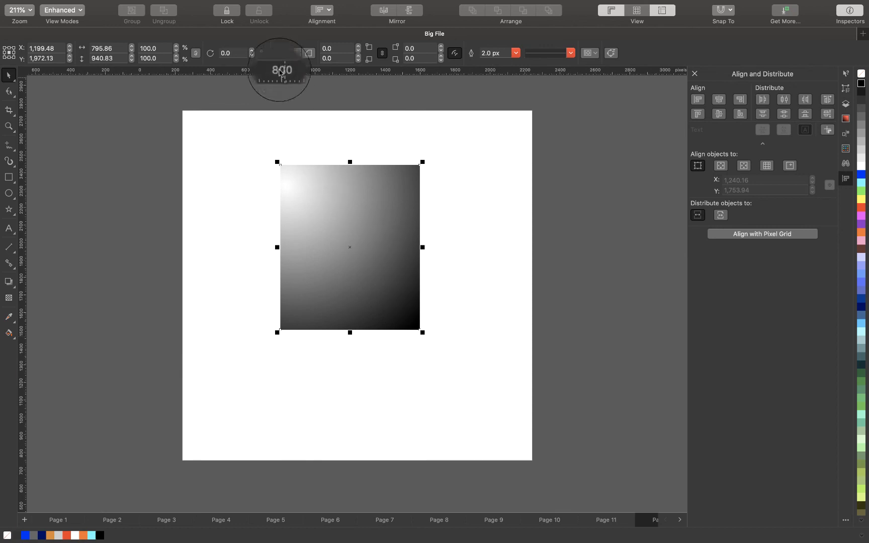
key(space)
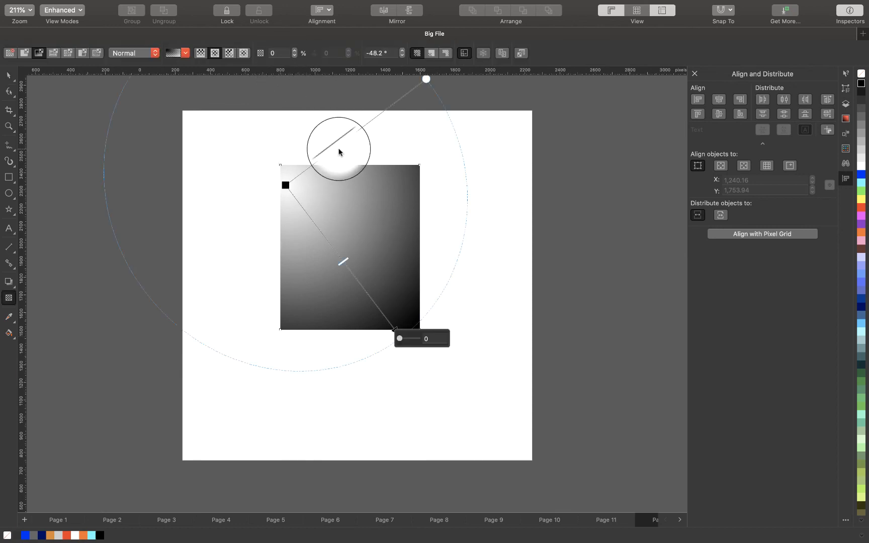
Try a conical fountain transparency on the rectangle, and replace it with a rectangular one centred at the rectangle's upper-left corner at about -42°
click(229, 53)
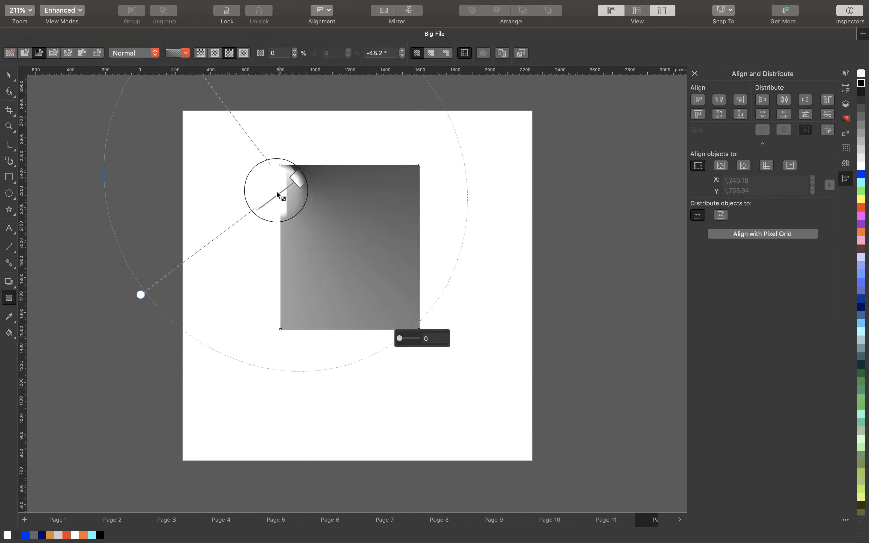
drag(278, 195, 377, 238)
click(244, 54)
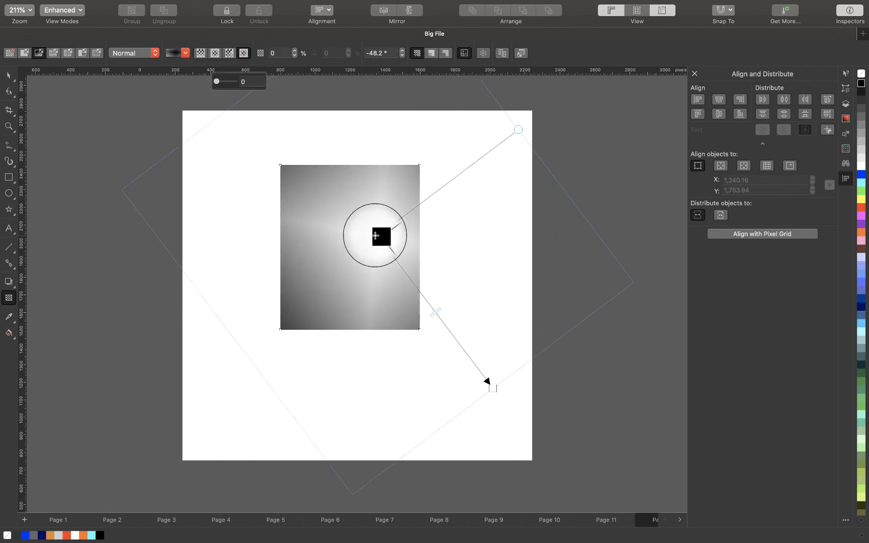
drag(377, 236, 285, 165)
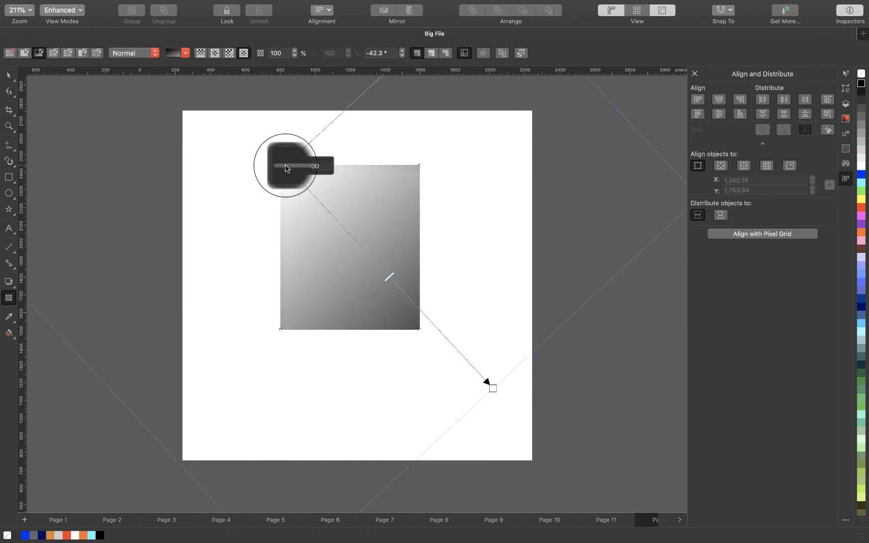
key(space)
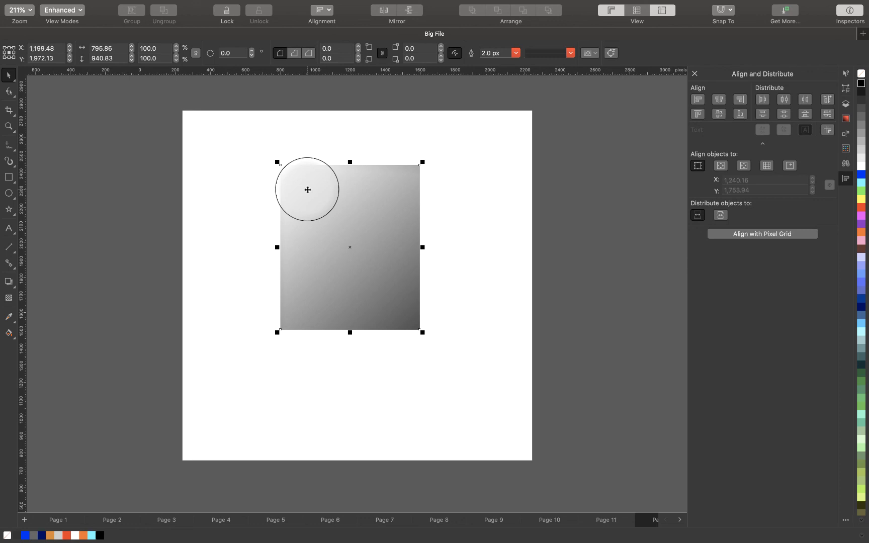
drag(308, 190, 224, 231)
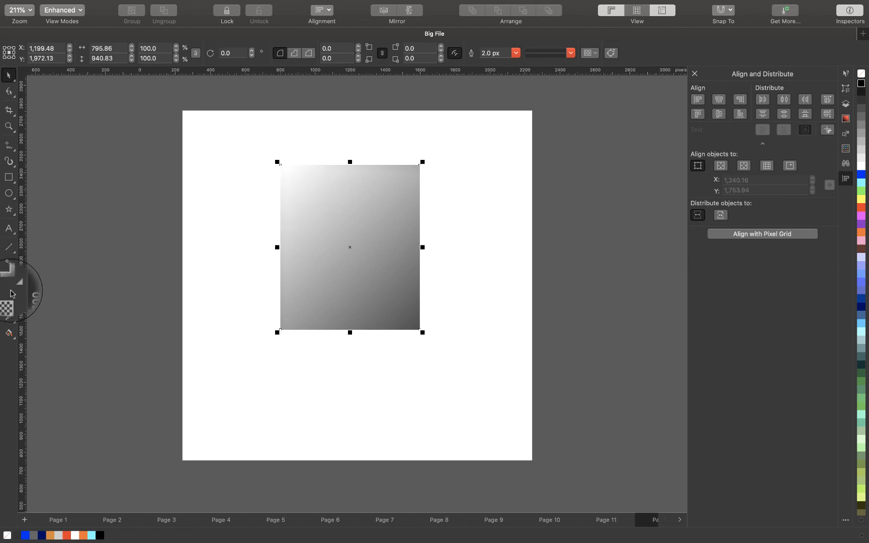
Delete the rectangle with the fountain transparency from the page
click(14, 291)
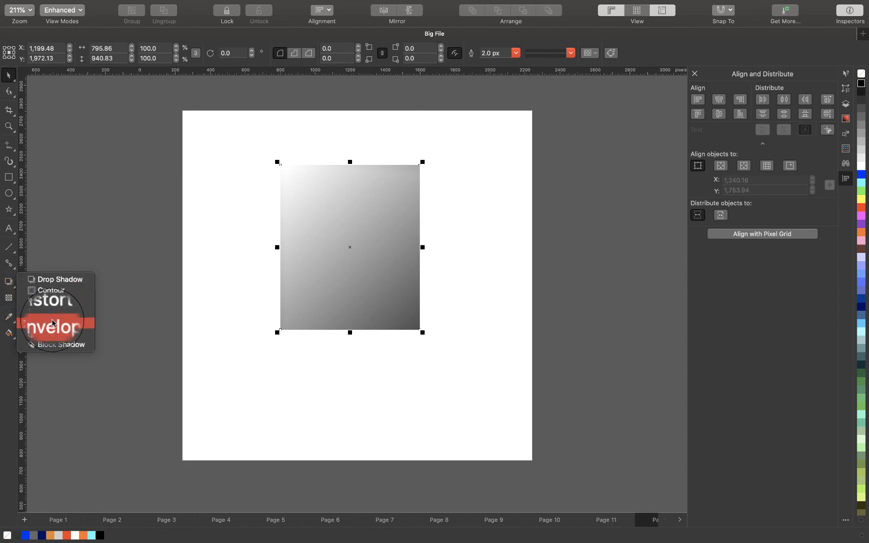
click(296, 271)
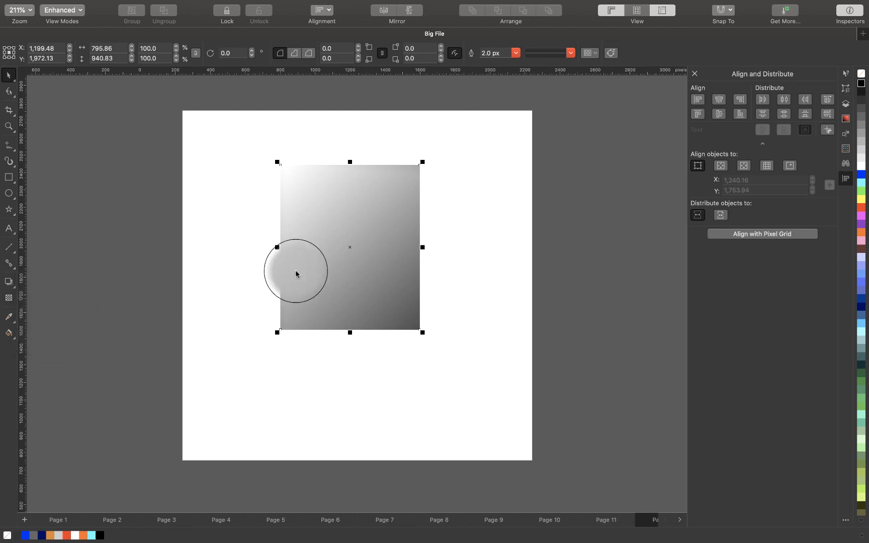
key(Delete)
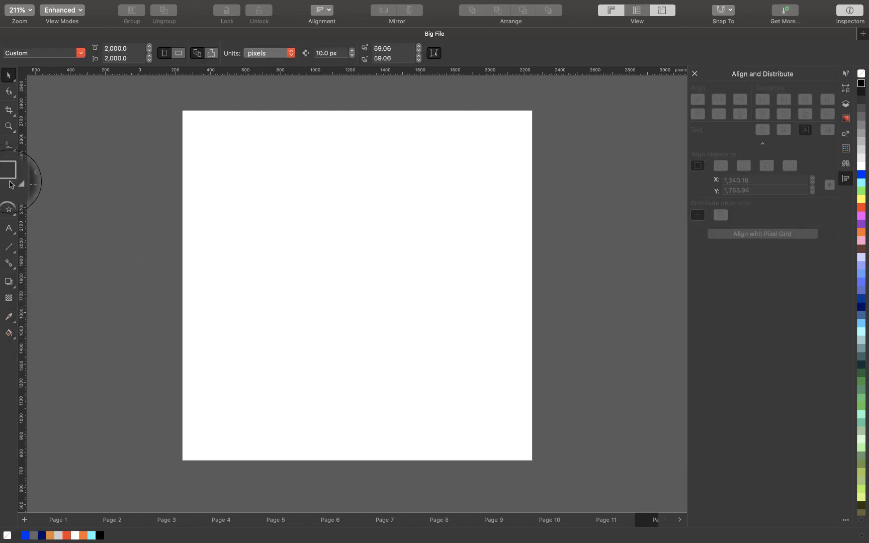
click(7, 181)
key(ctrl+a)
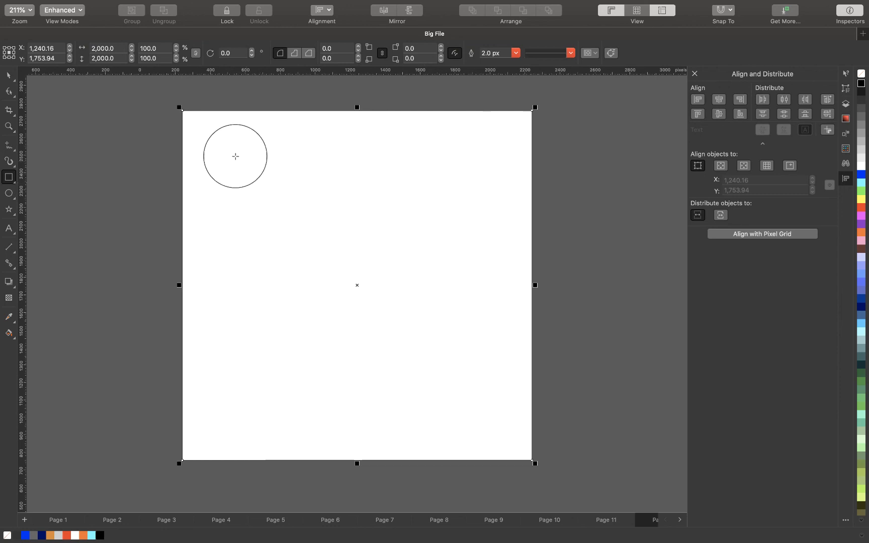
key(Delete)
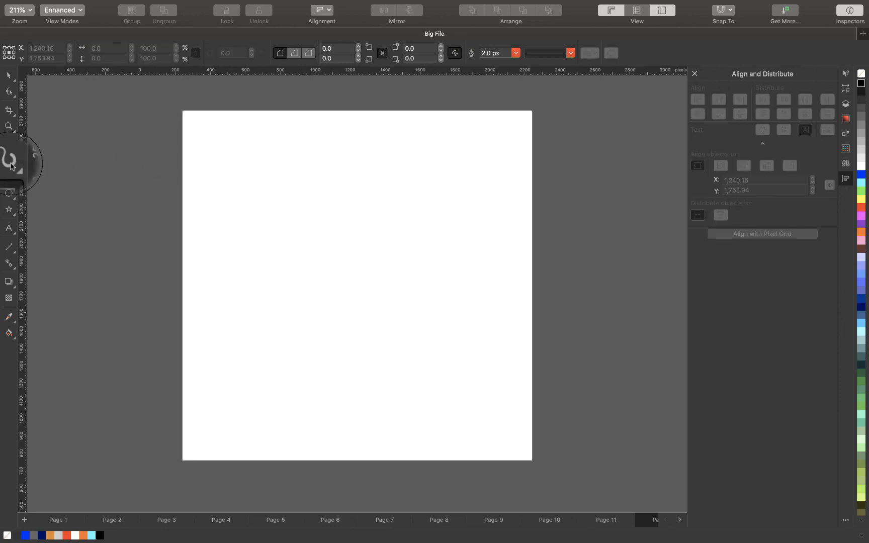
Draw a straight horizontal line about 2200 px long across the page just below its upper edge with the Freehand tool
click(9, 146)
click(171, 125)
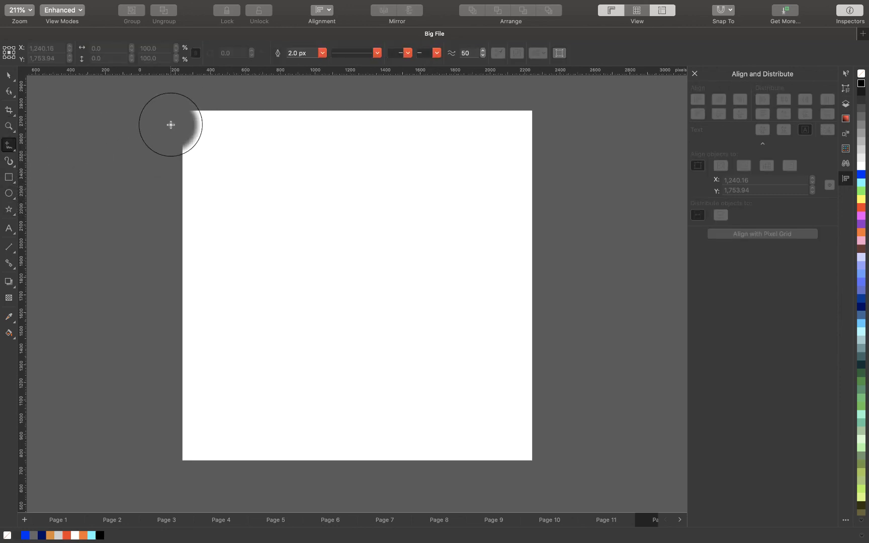
click(532, 124)
double_click(555, 133)
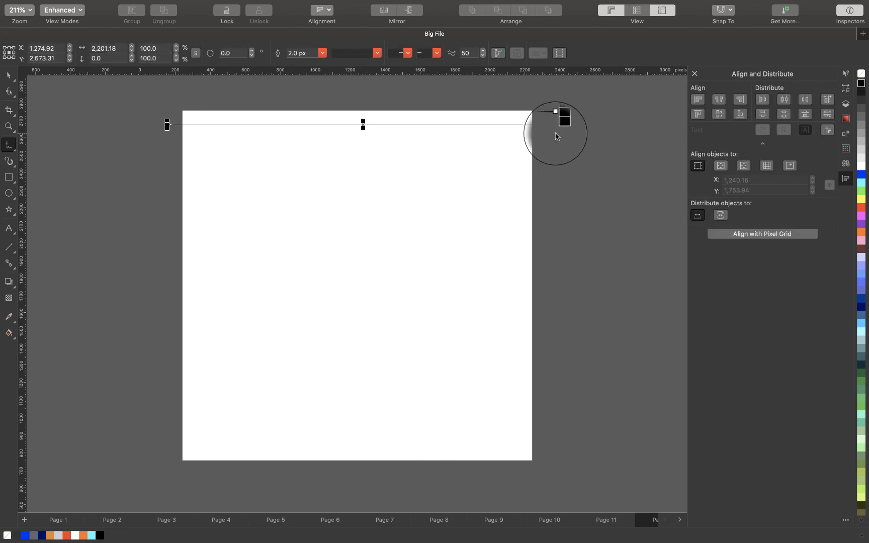
Duplicate the horizontal line straight down and place the copy just above the page's lower edge, at Y about 827 px
key(space)
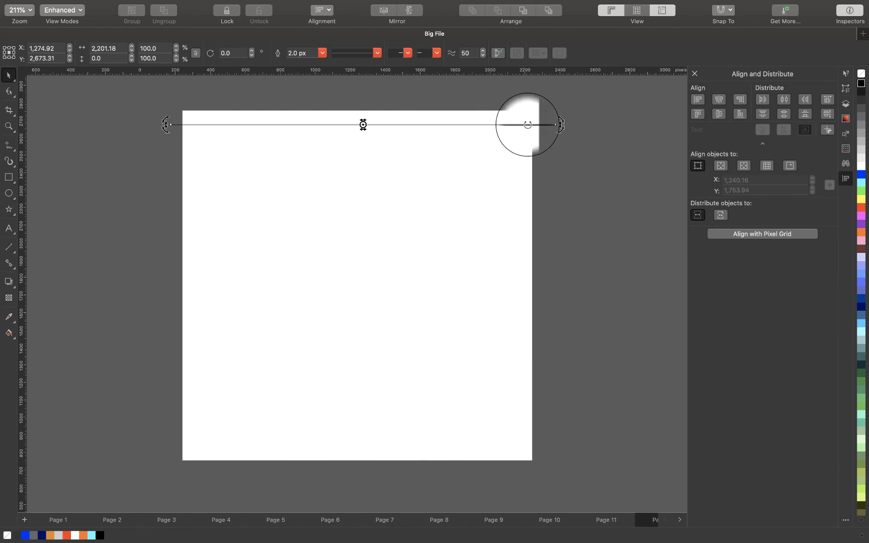
drag(525, 124, 563, 360)
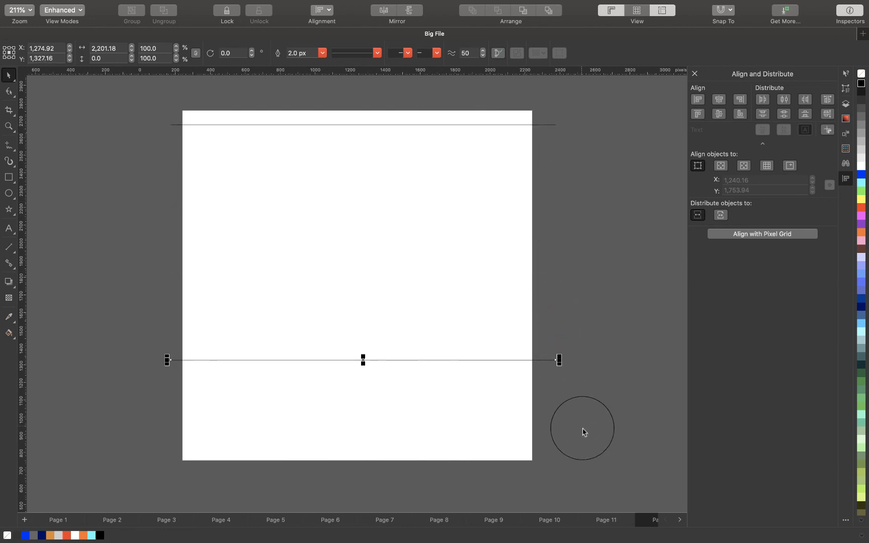
click(513, 375)
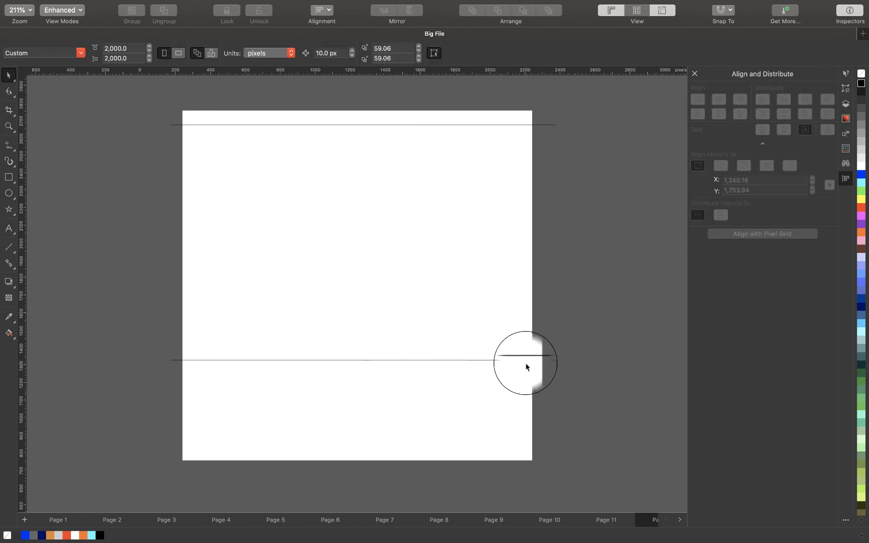
click(520, 359)
drag(518, 360, 520, 447)
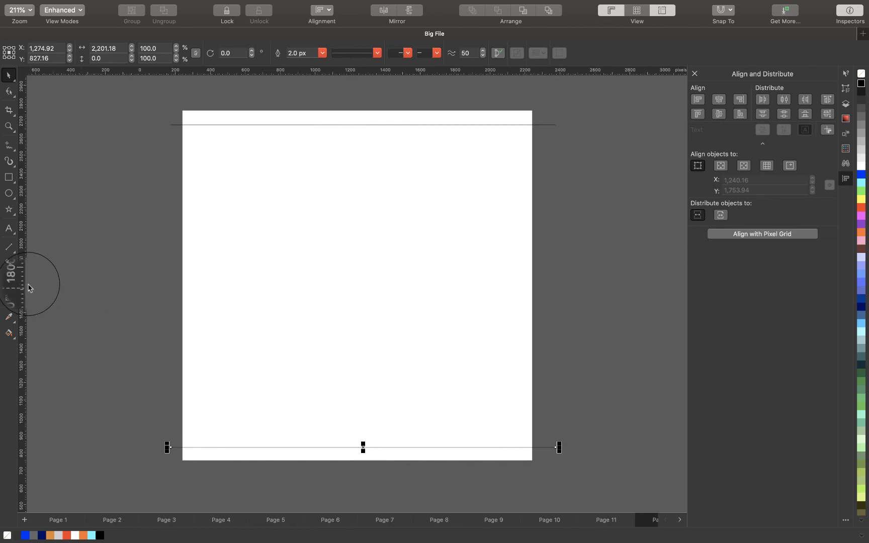
Blend the lower line into the upper line and set the blend to 30 steps
click(10, 283)
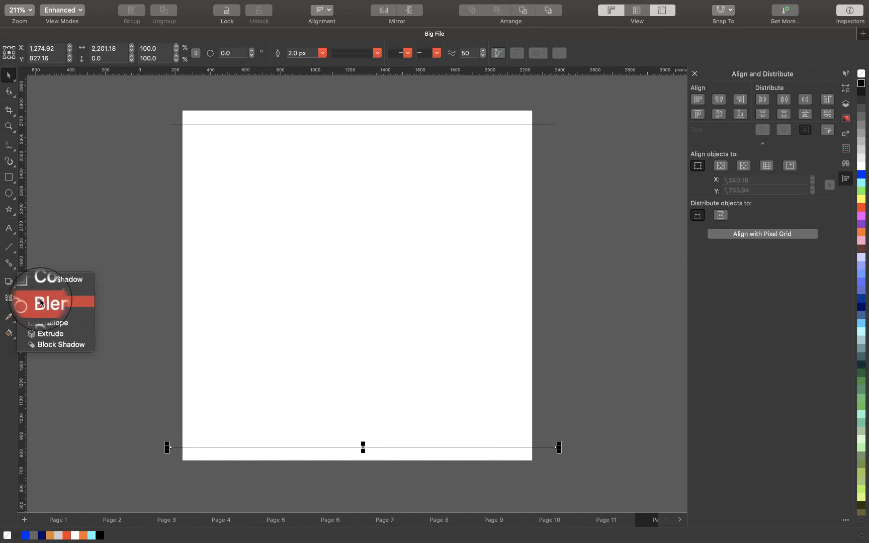
click(20, 301)
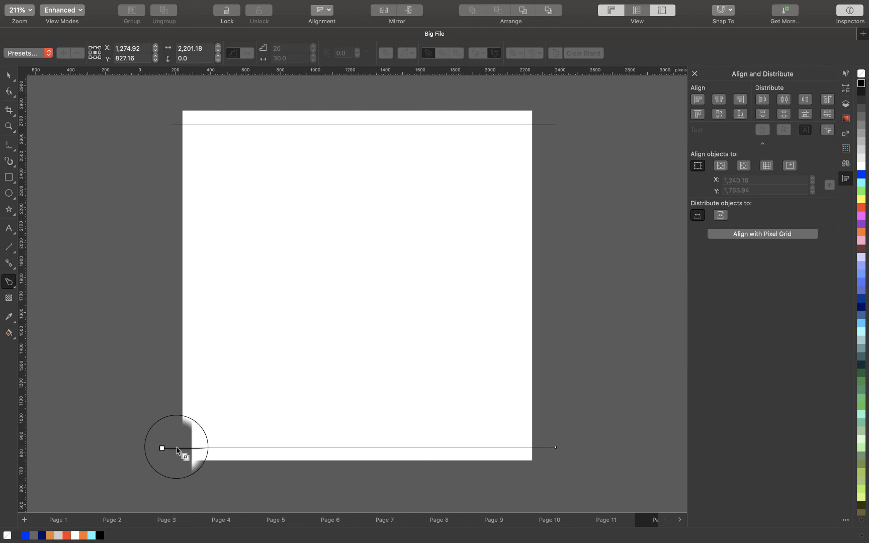
drag(176, 447, 363, 127)
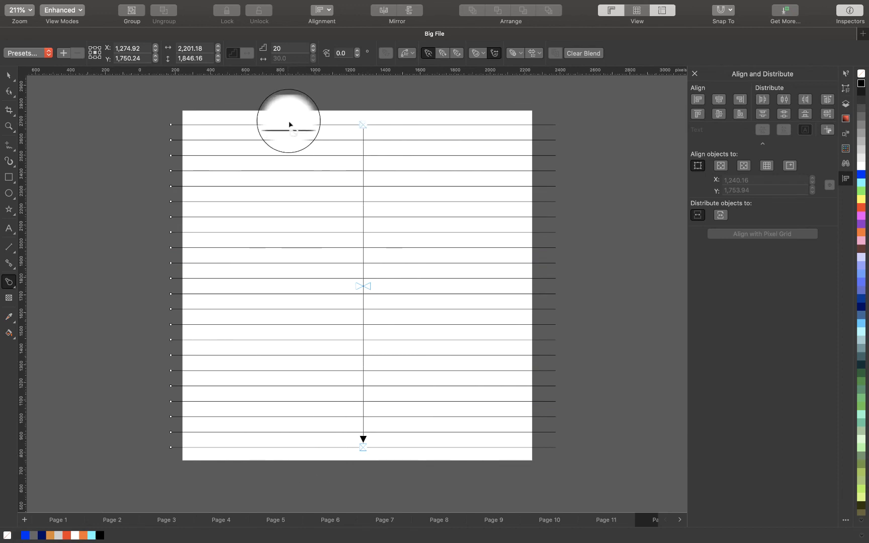
click(282, 49)
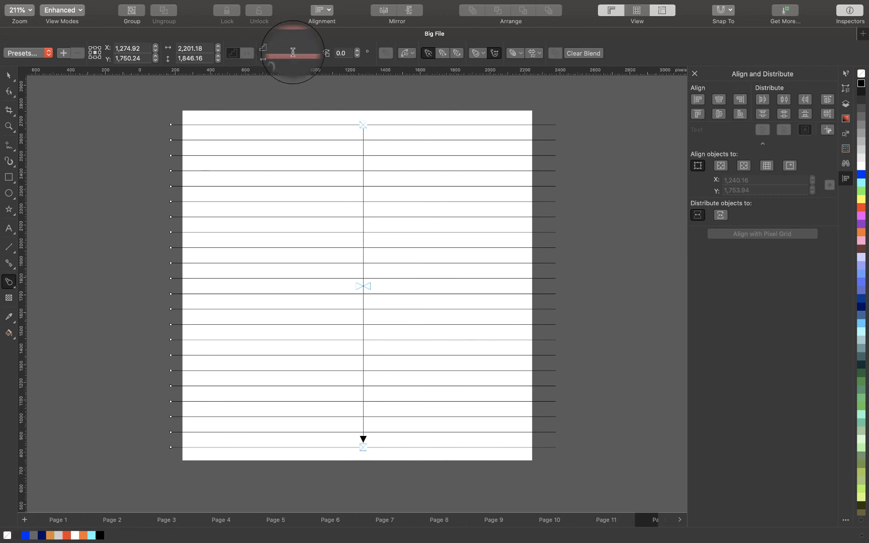
text(30)
key(Return)
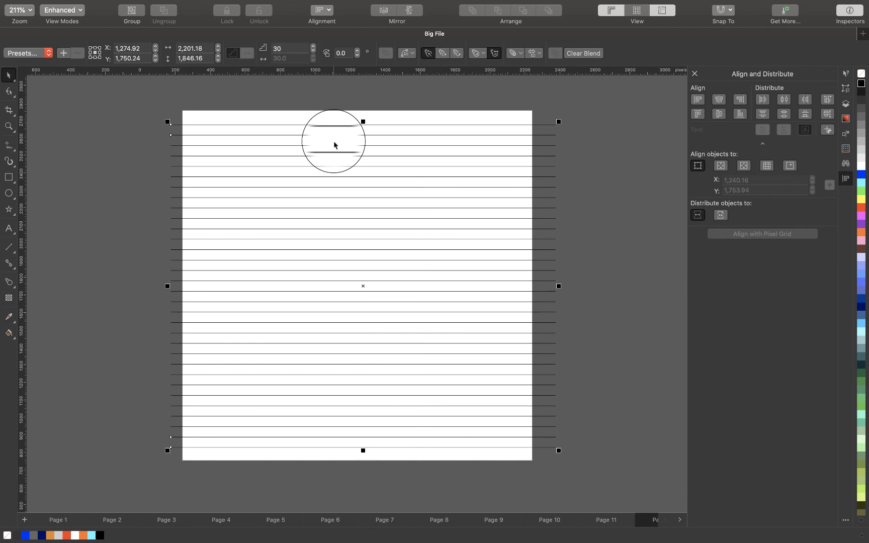
Undo the 30-step blend and delete the two horizontal lines
key(super+z)
key(super+z)
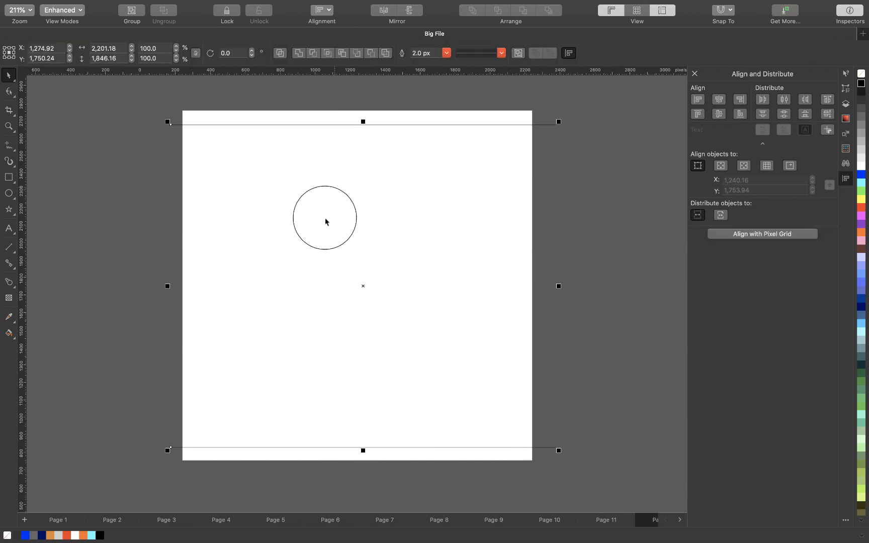
key(Delete)
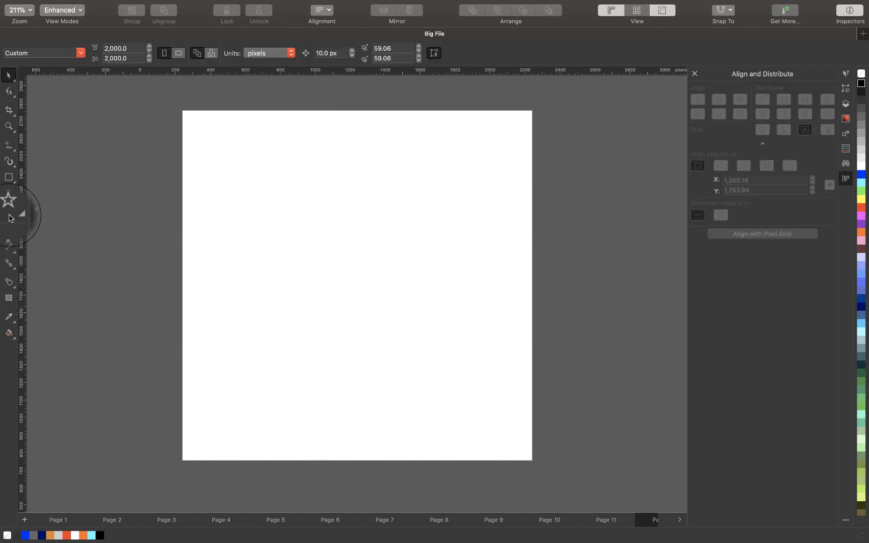
Draw an ellipse about 462 × 536 px in the page's upper-left corner and a rectangle about 627 × 740 px over its lower-right corner
click(9, 195)
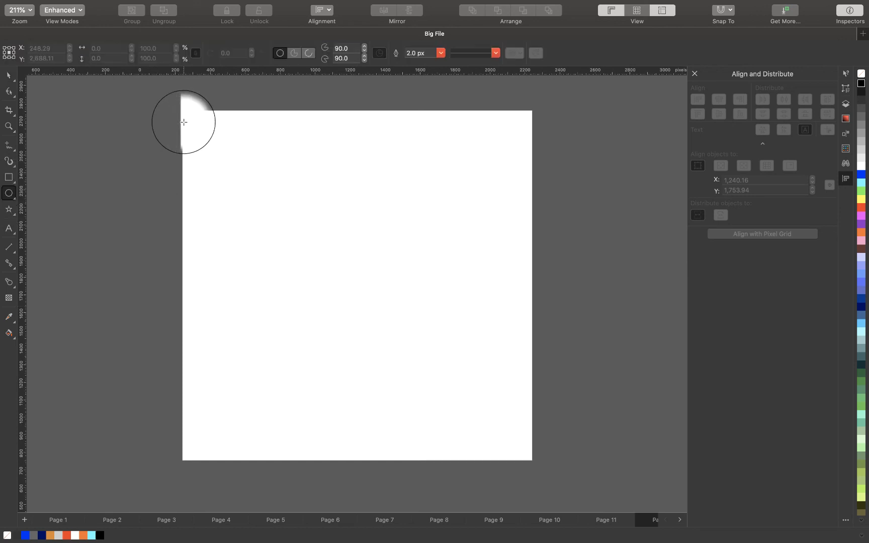
drag(182, 119, 265, 217)
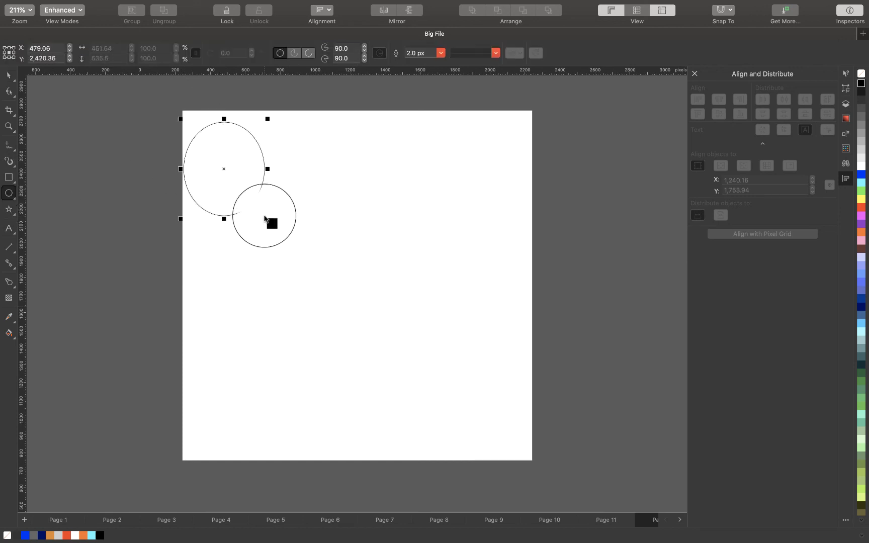
click(9, 177)
drag(475, 347, 585, 477)
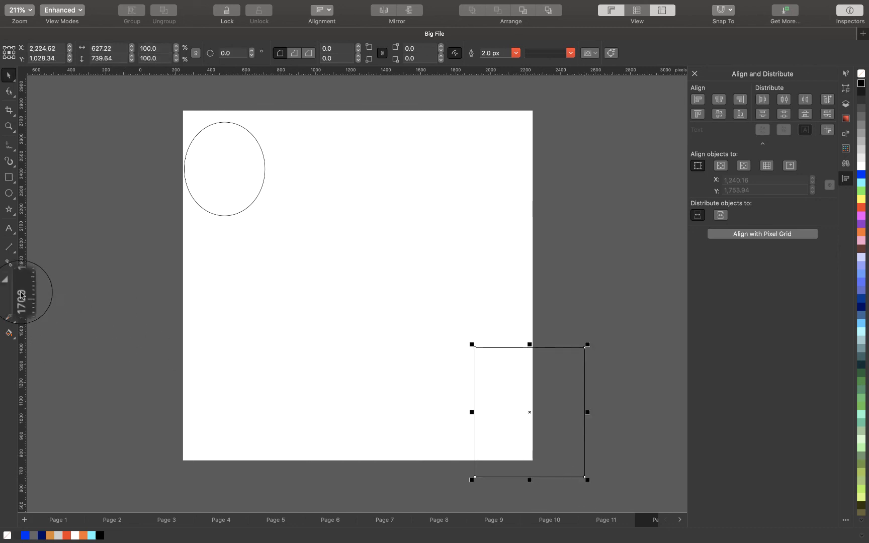
Blend the rectangle into the ellipse with 20 steps
click(9, 282)
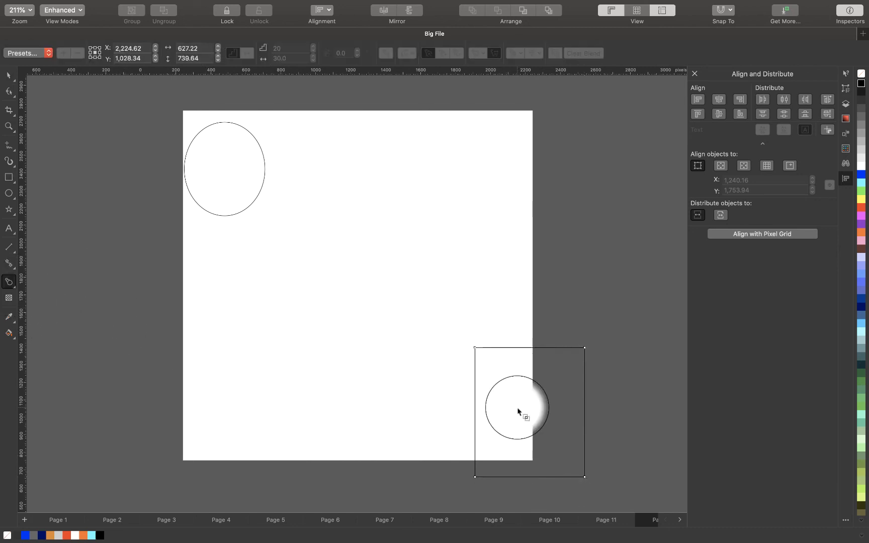
drag(525, 411, 234, 162)
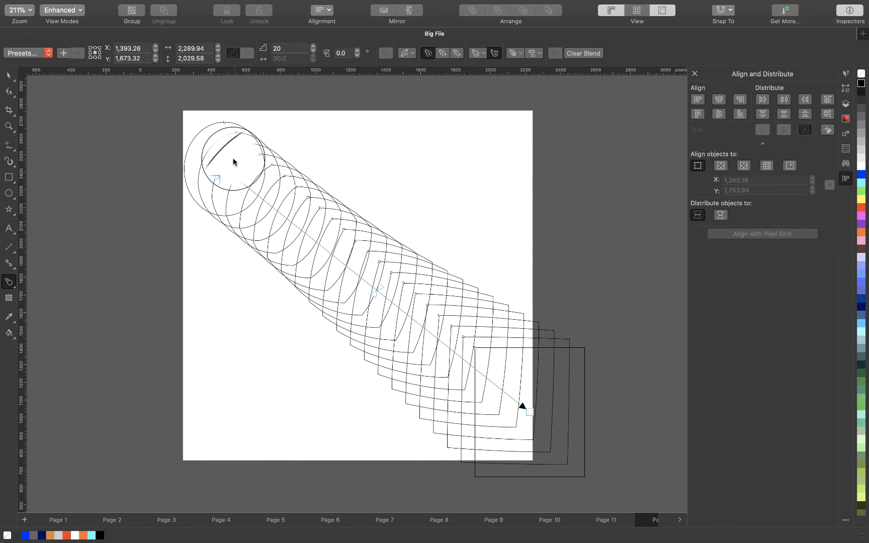
key(space)
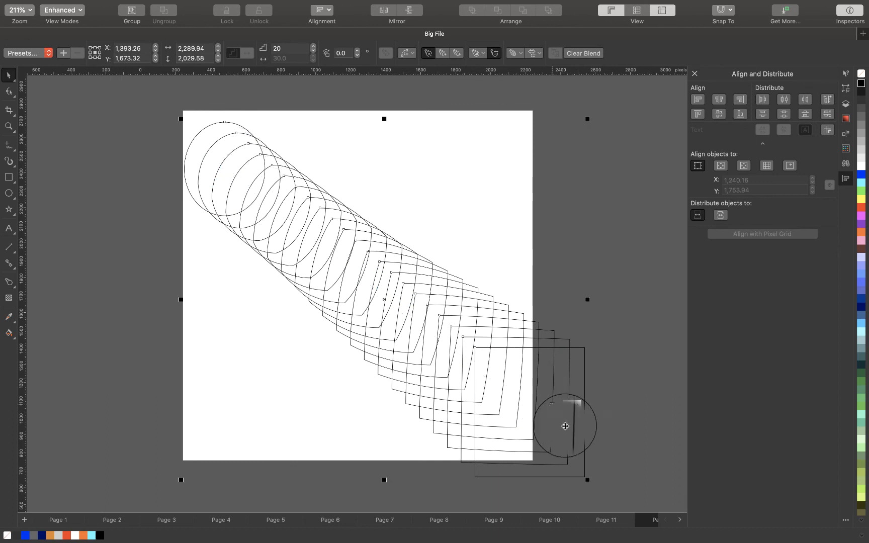
Select only the rectangle at the end of the blend and rotate it to about 108.3°
click(592, 431)
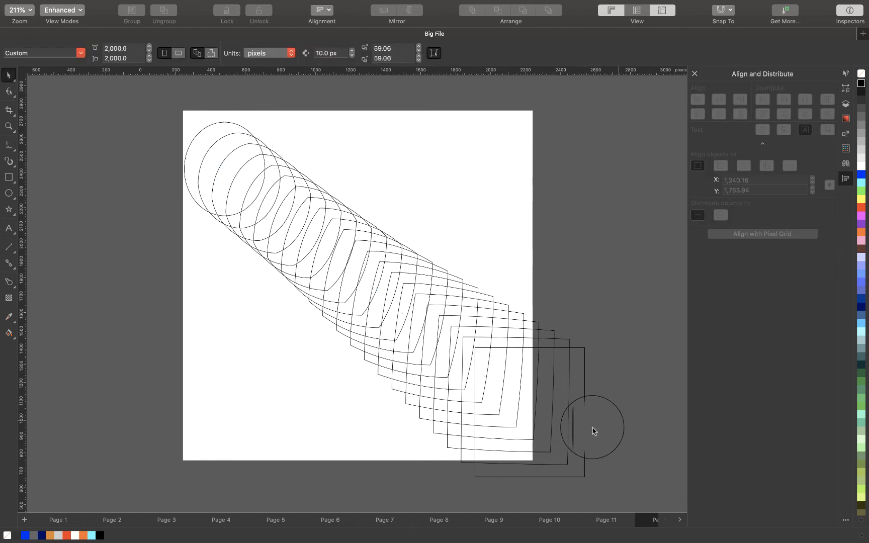
click(583, 434)
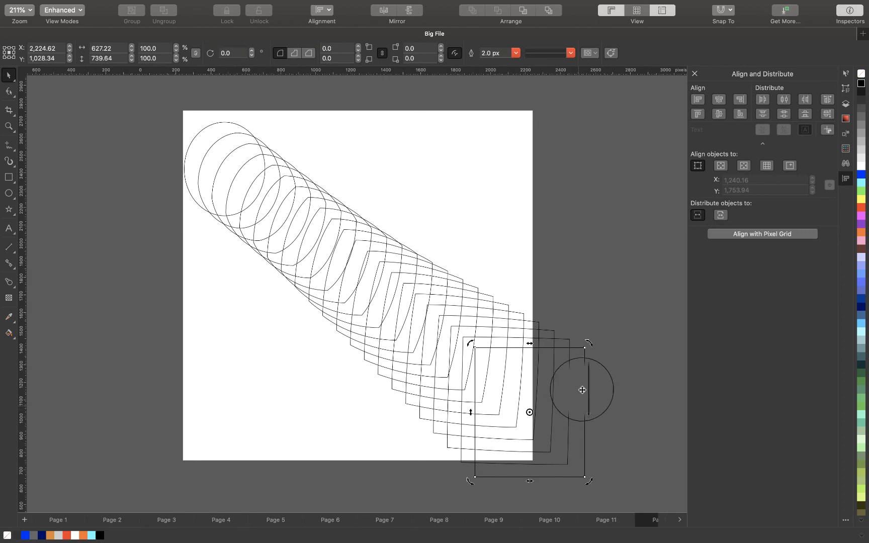
drag(585, 343, 489, 397)
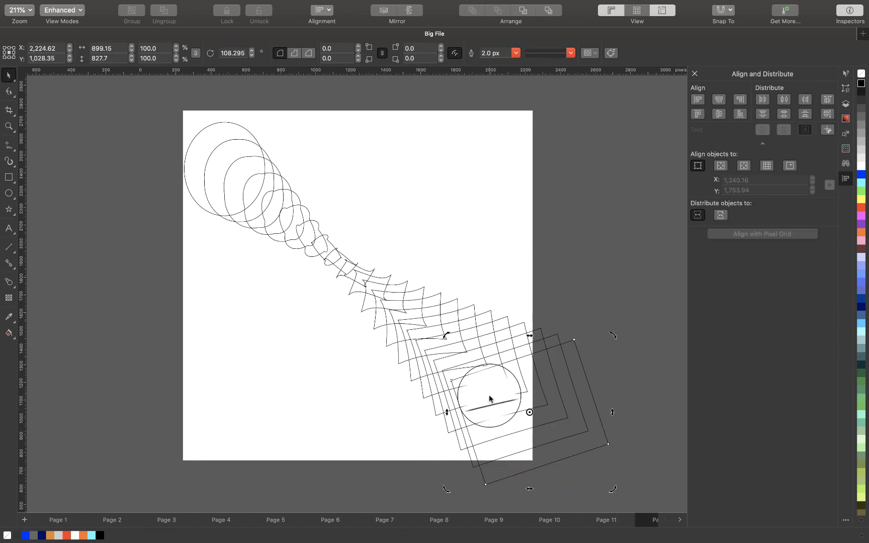
Try filling the rotated rectangle with light cyan, and undo the fill
click(861, 184)
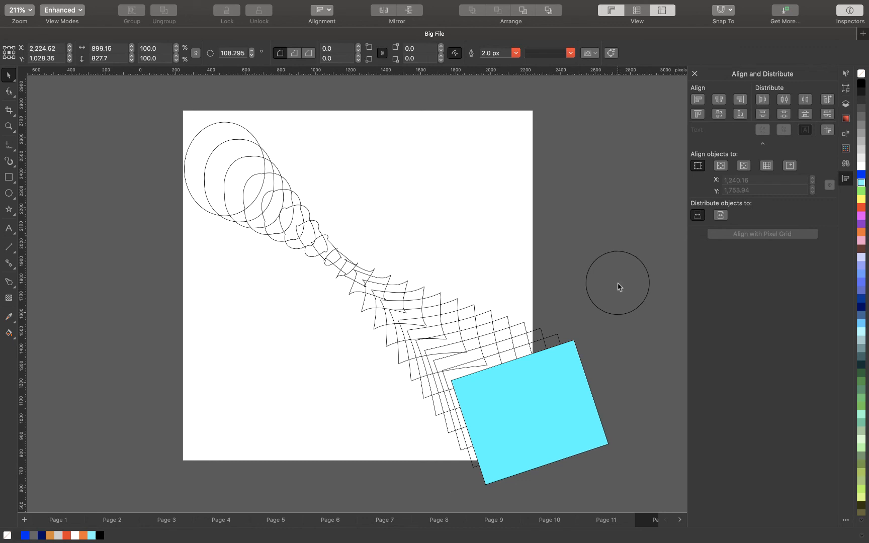
click(527, 345)
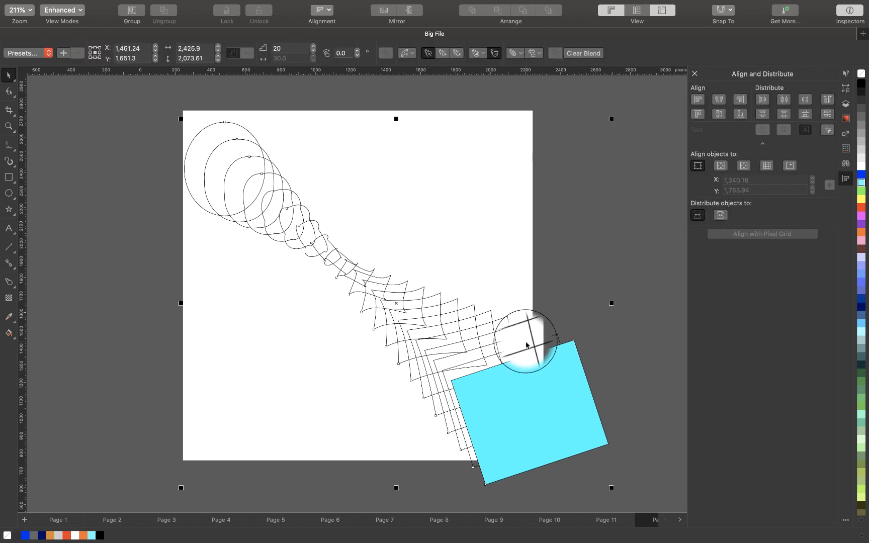
key(super+z)
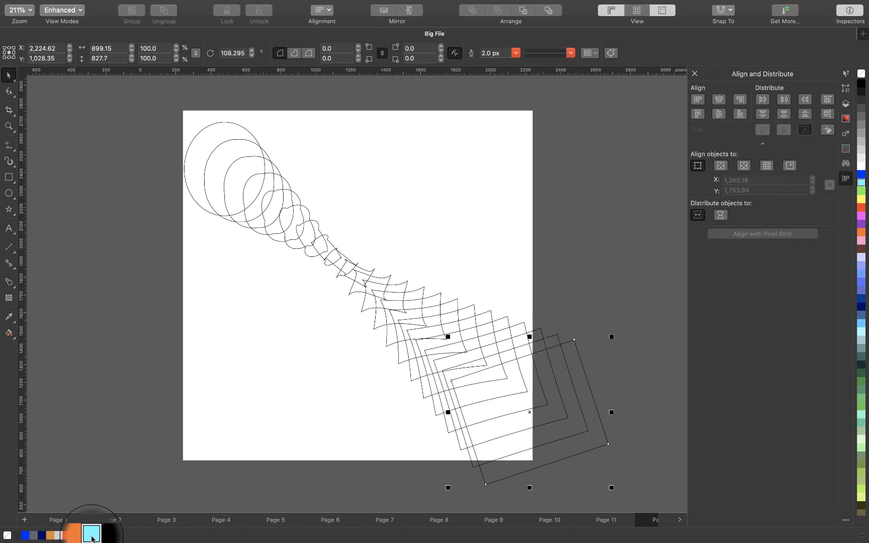
Give the rotated rectangle a light cyan outline and blue fill, and fill the ellipse at the other end with light cyan
click(92, 537)
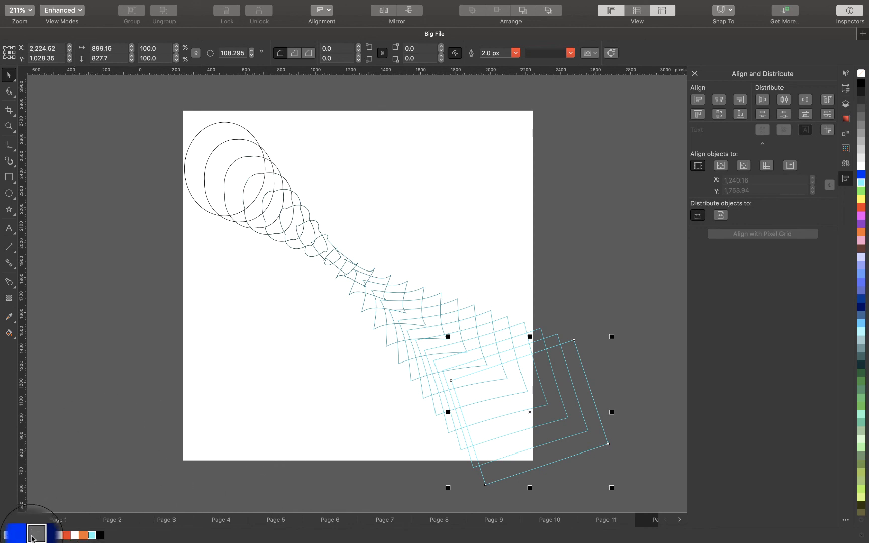
click(24, 538)
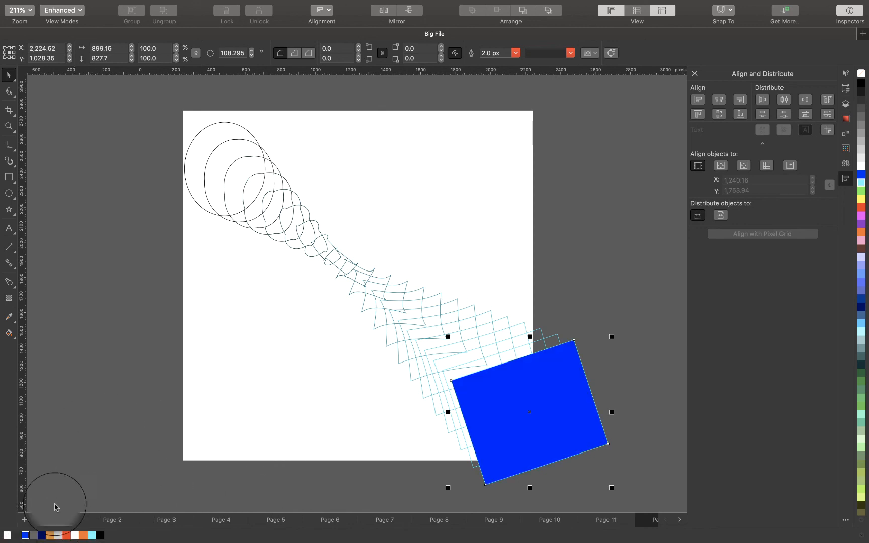
click(200, 152)
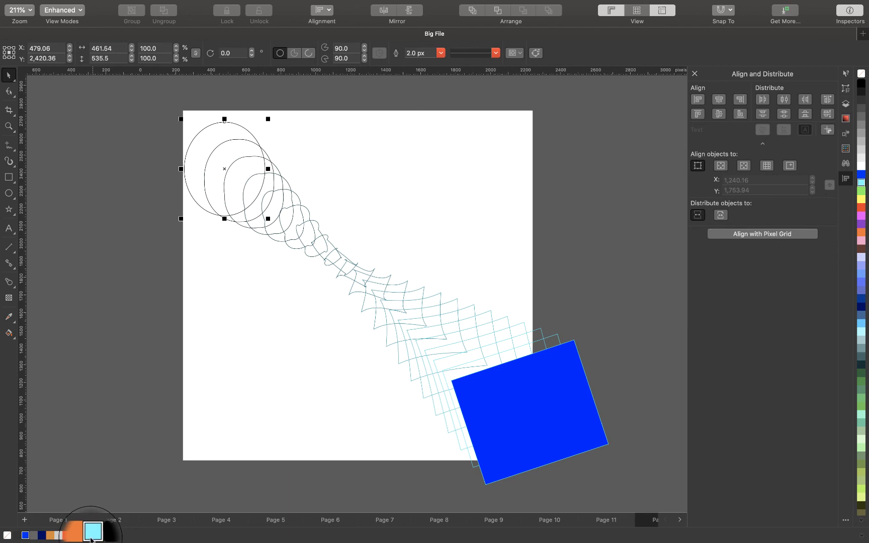
click(92, 536)
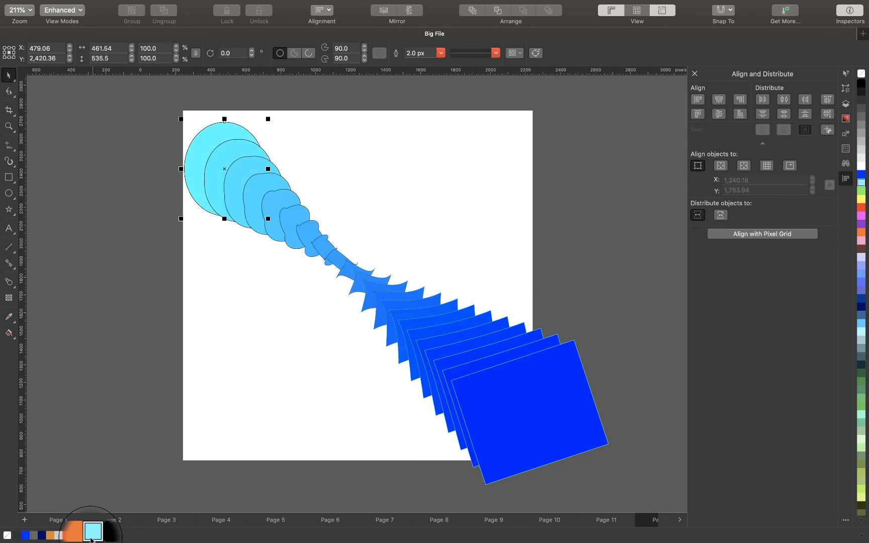
drag(92, 538, 246, 198)
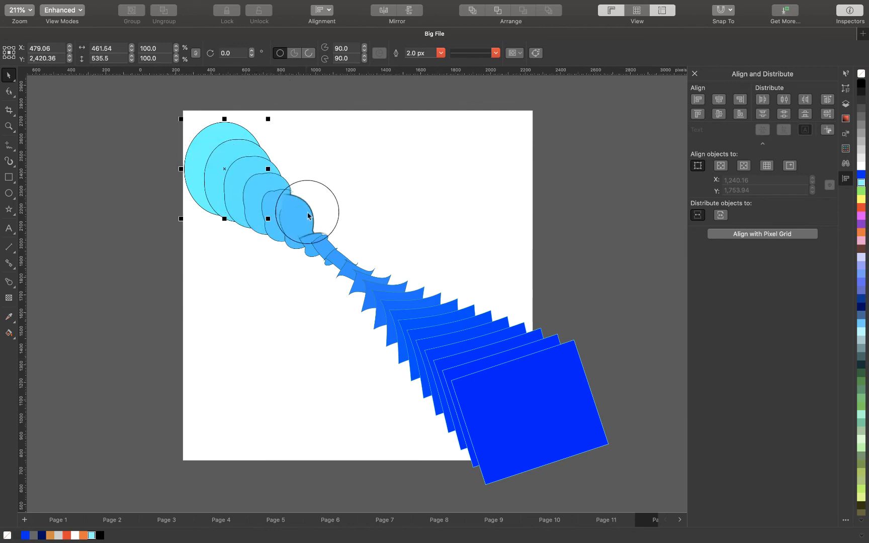
Reduce the blend between the ellipse and the rectangle to 3 steps
click(306, 237)
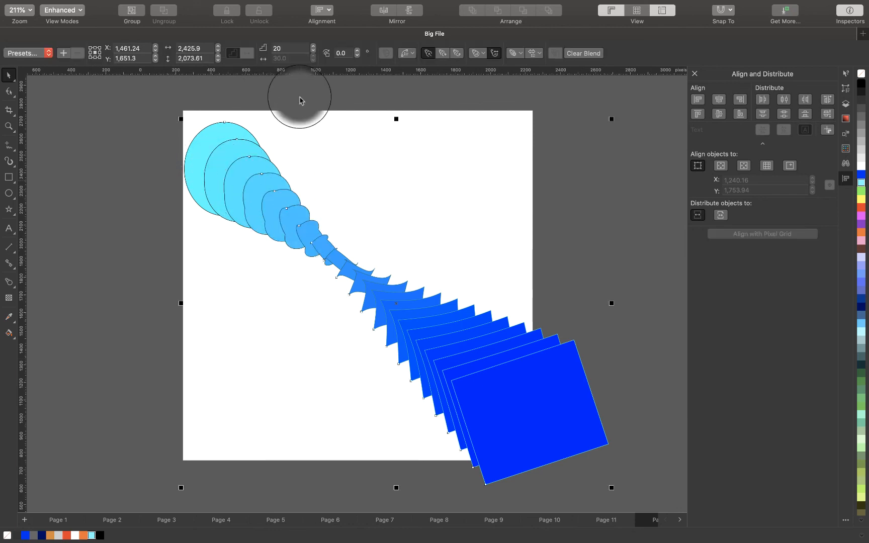
click(292, 46)
text(3)
key(Return)
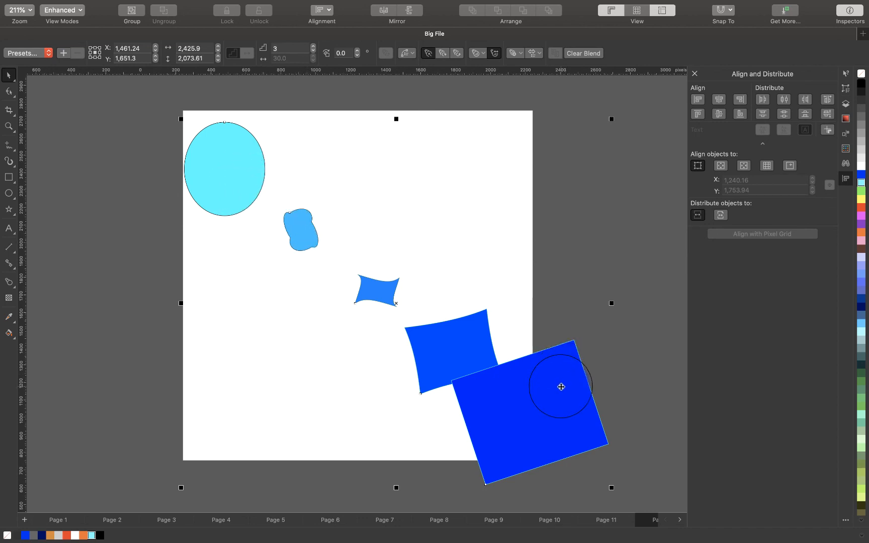
Break the blend apart from its end shapes and ungroup its intermediate shapes
key(space)
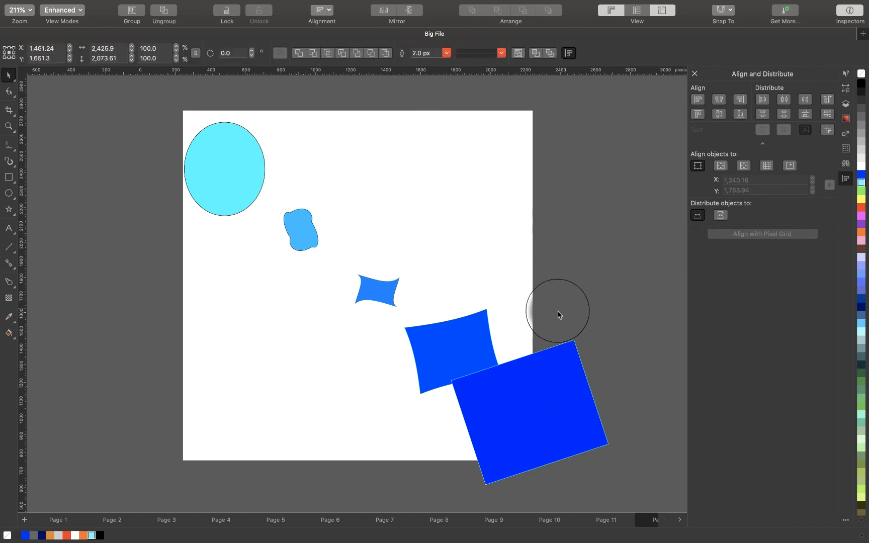
key(Escape)
click(510, 379)
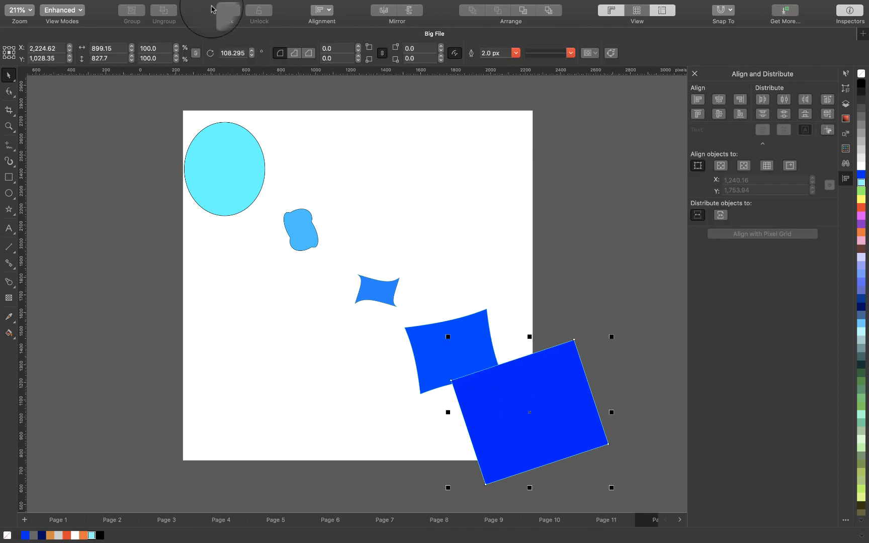
mouse_move(181, 7)
click(211, 5)
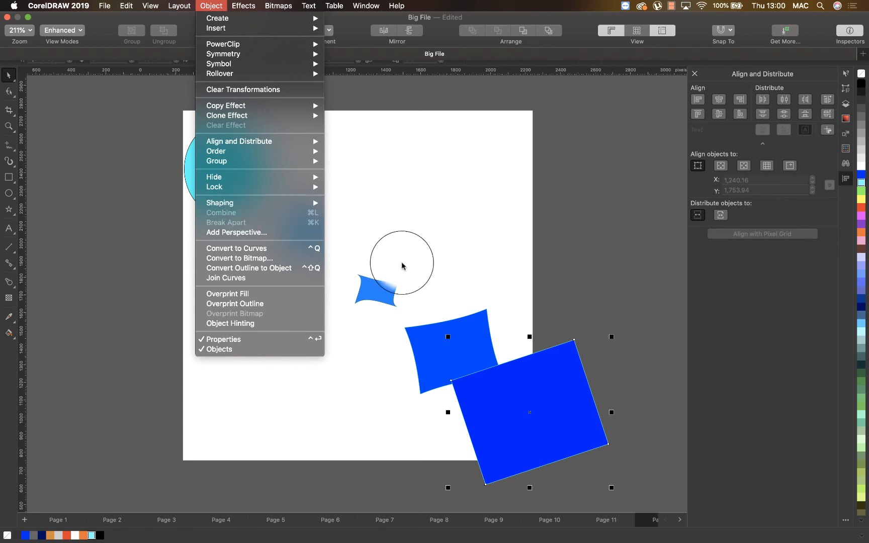
click(414, 333)
click(430, 347)
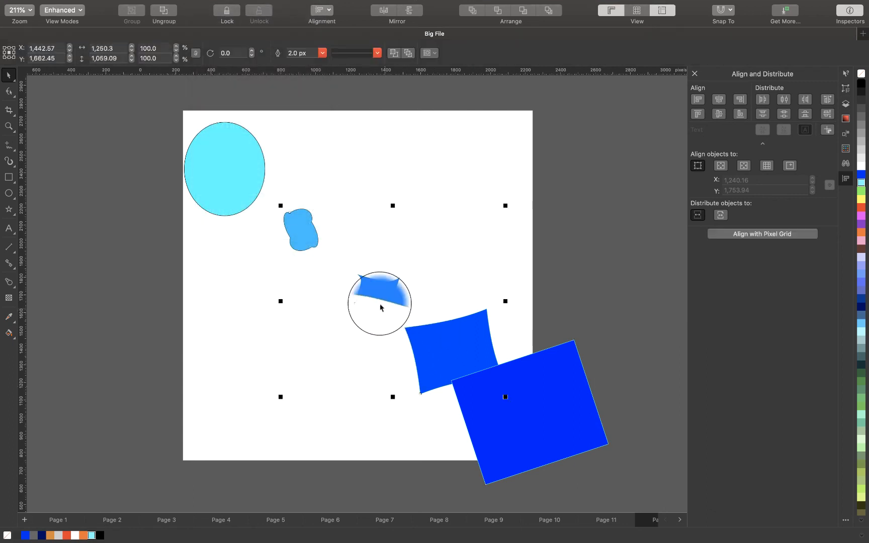
click(407, 275)
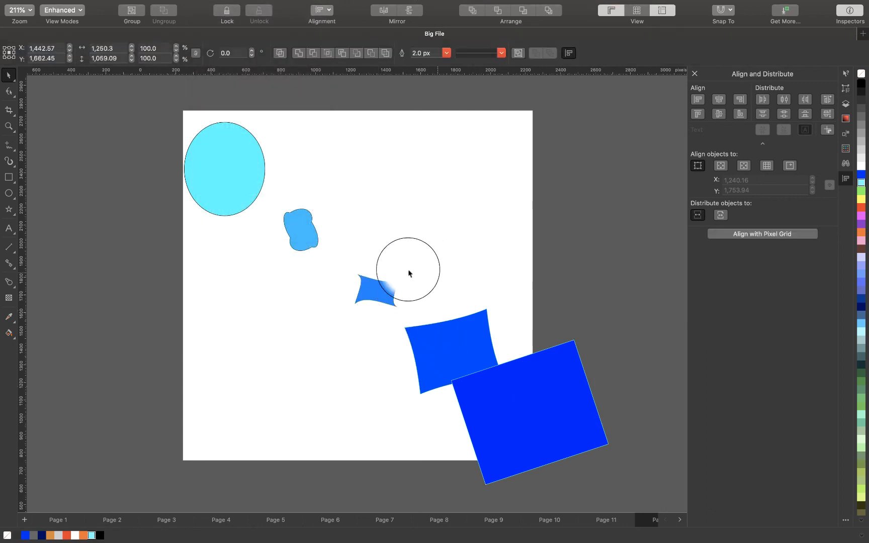
Delete the ellipse, the rectangle and all the shapes between them from the page
click(210, 159)
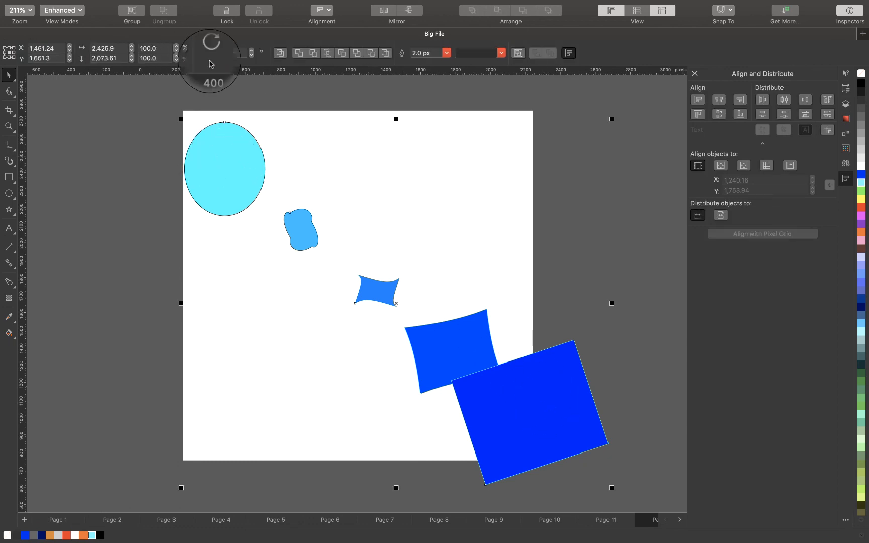
key(Delete)
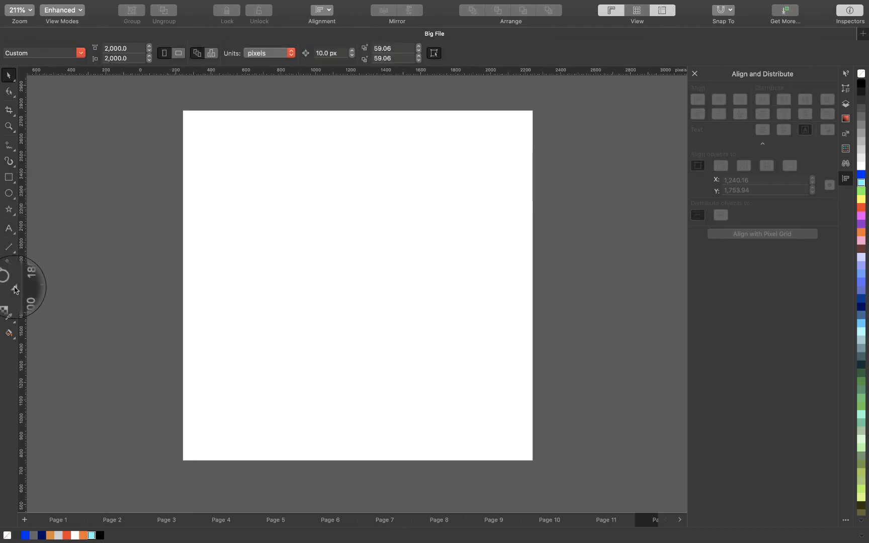
click(14, 288)
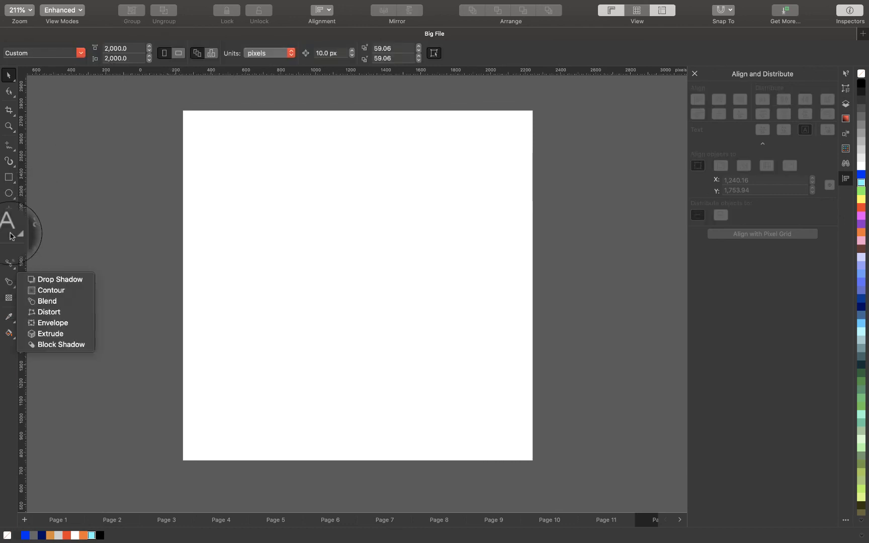
click(14, 232)
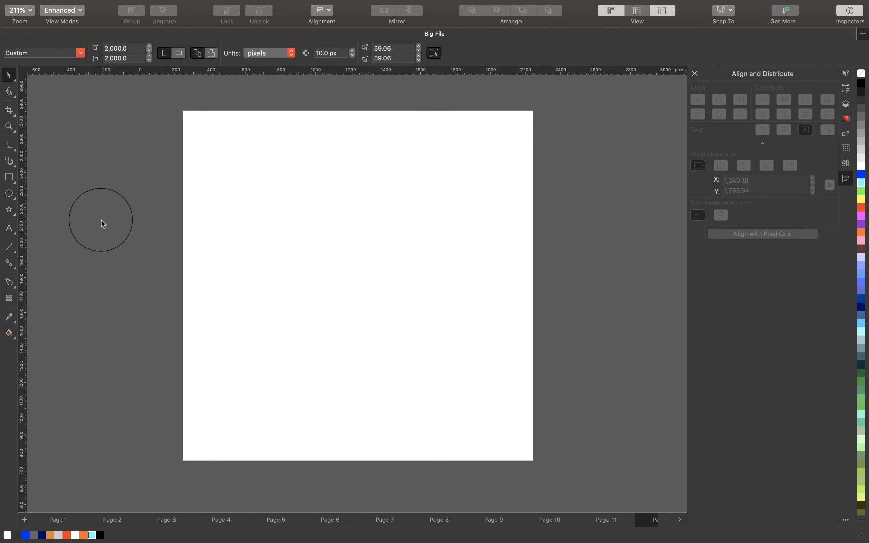
Add a first name in capitals mid-page, enlarge it to about 81.6 pt and set its font to Montserrat SemiBold
click(9, 229)
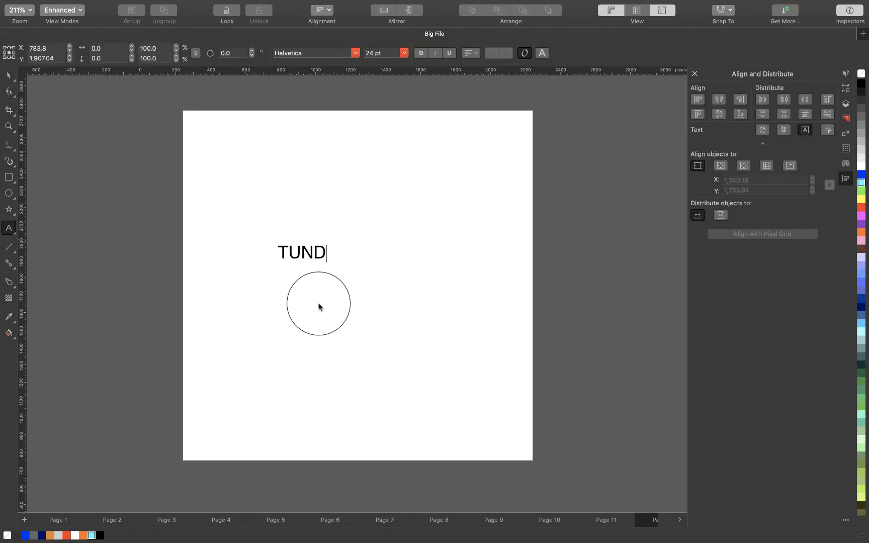
drag(319, 306, 483, 392)
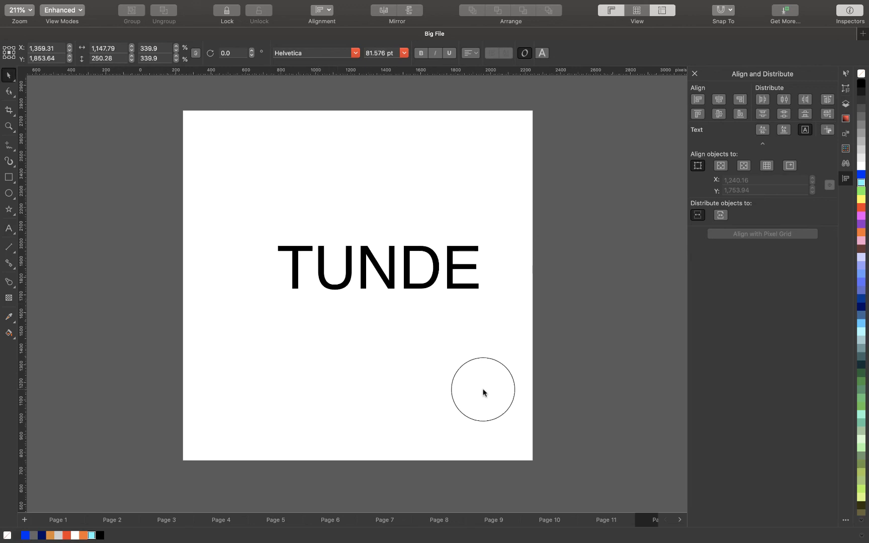
click(356, 53)
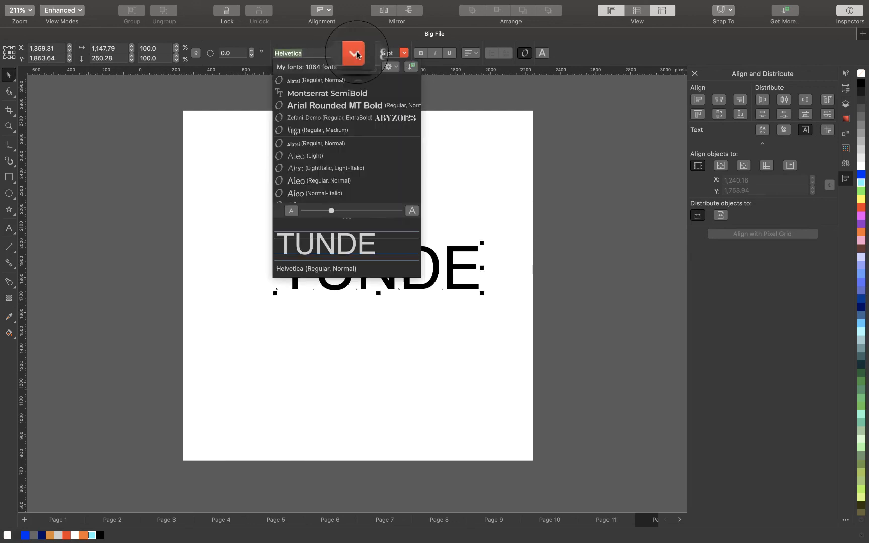
click(345, 94)
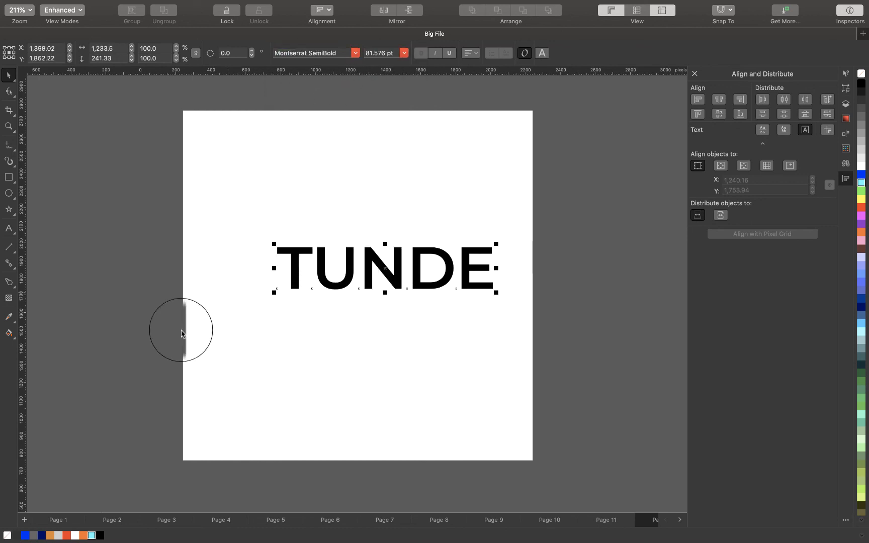
Apply an envelope to the text, remove its upper and lower middle nodes and bend both long edges inward
click(15, 290)
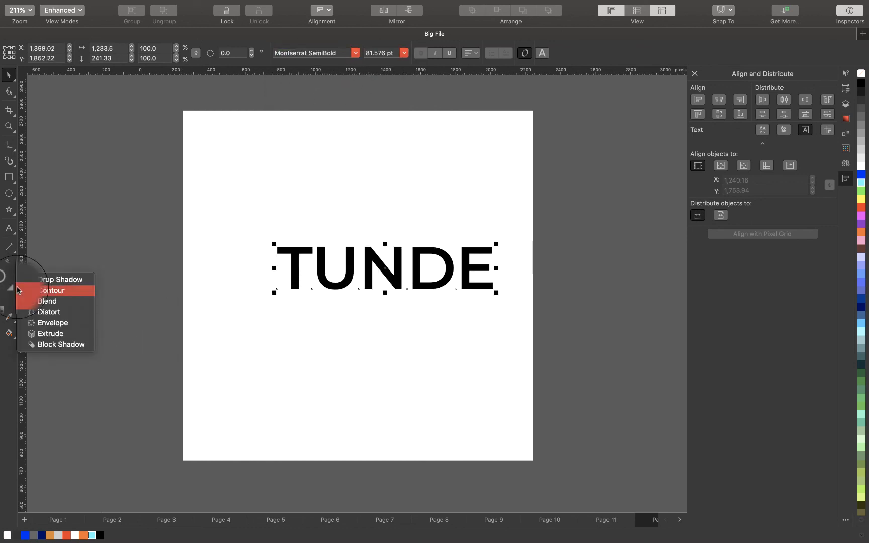
click(66, 328)
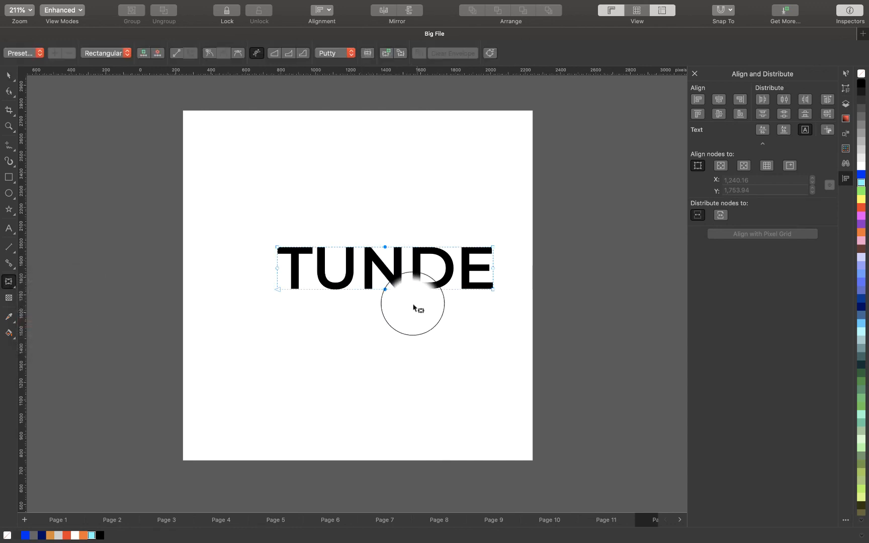
mouse_move(320, 249)
mouse_down()
mouse_move(271, 264)
mouse_move(501, 292)
mouse_move(561, 285)
mouse_move(567, 275)
mouse_up()
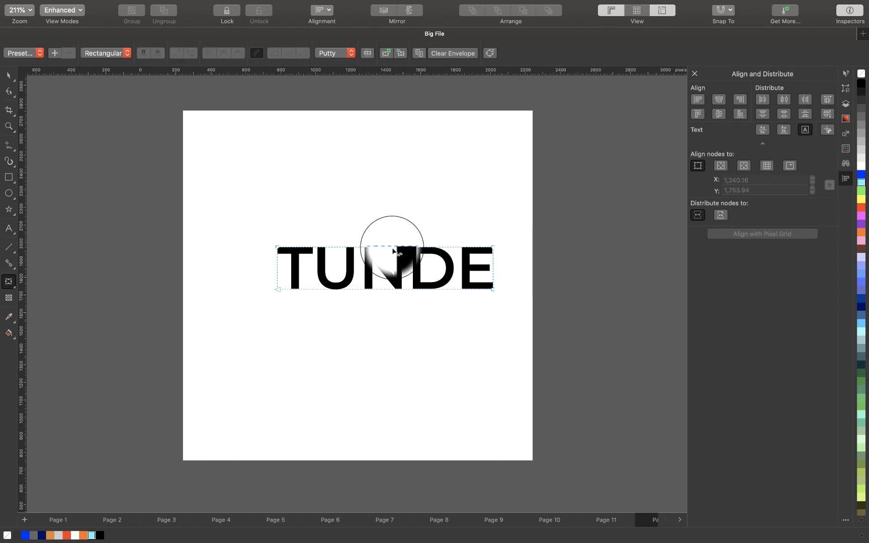
drag(389, 250, 386, 285)
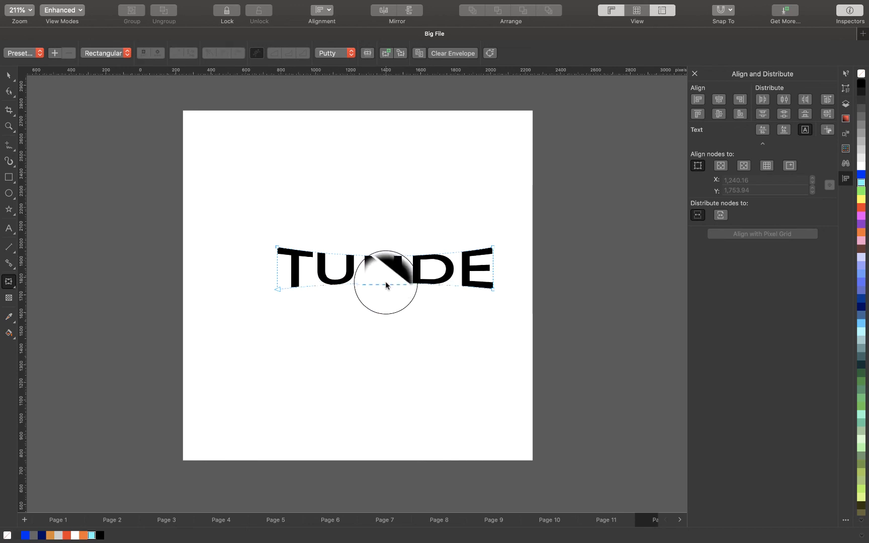
key(v)
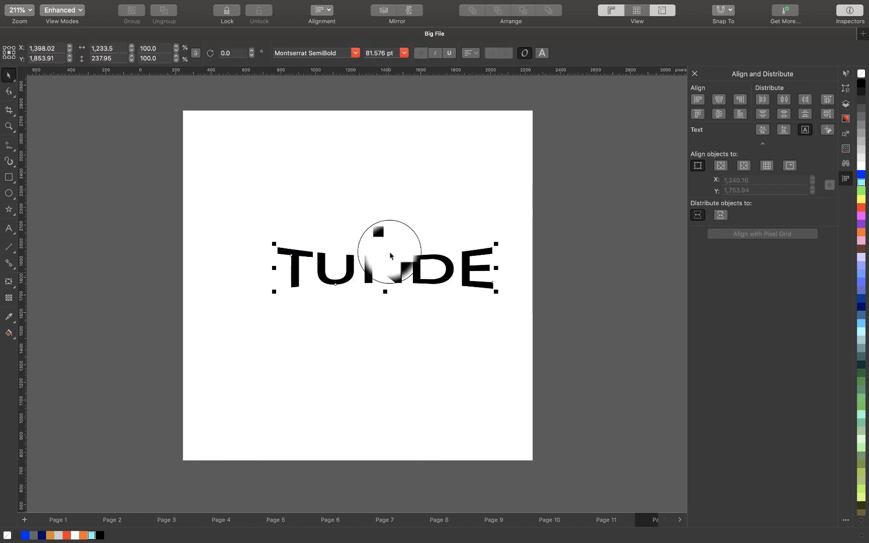
Add a page-sized 2,000 × 2,000 px rectangle and centre the warped text in it horizontally and vertically
click(9, 177)
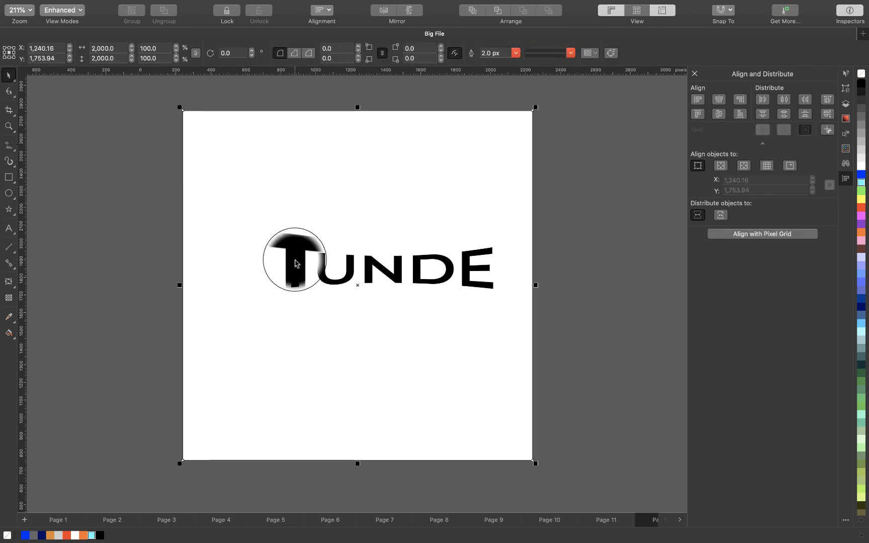
click(288, 257)
shift+click(357, 185)
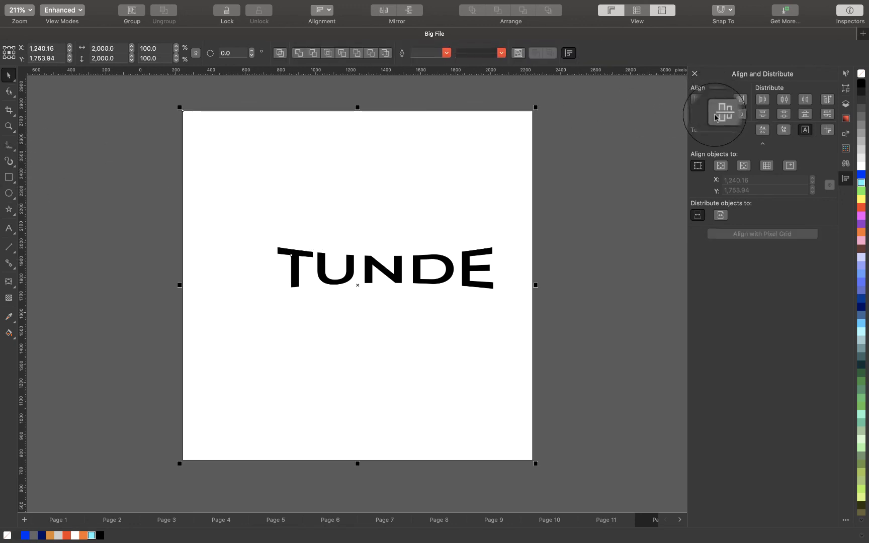
click(719, 99)
click(720, 98)
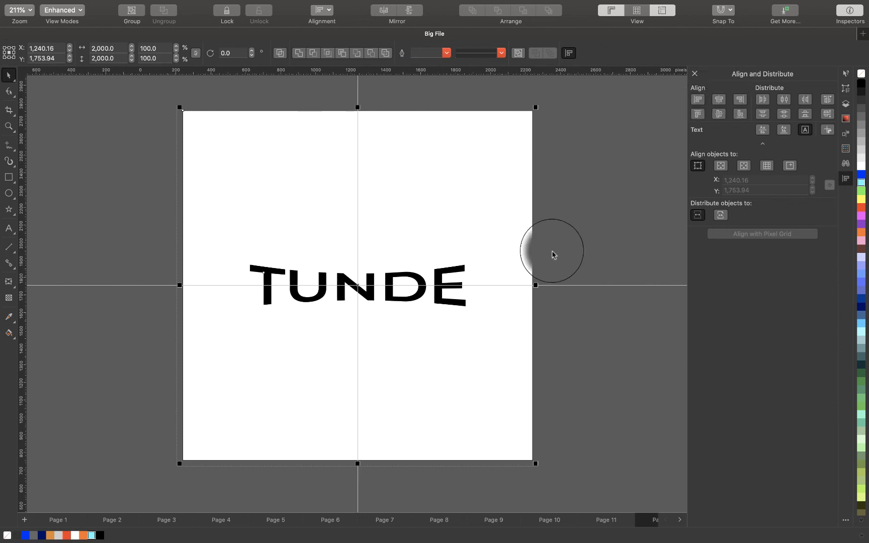
Delete the warped text from the page
click(380, 316)
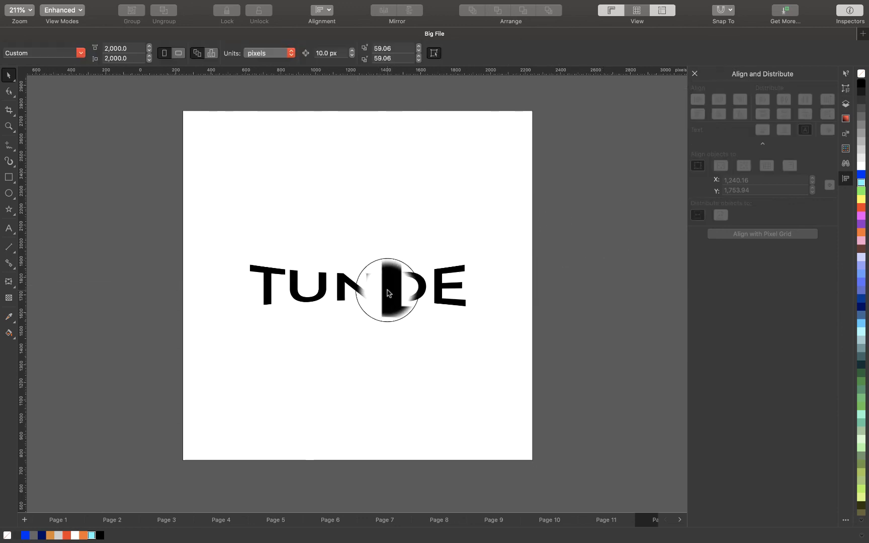
key(e)
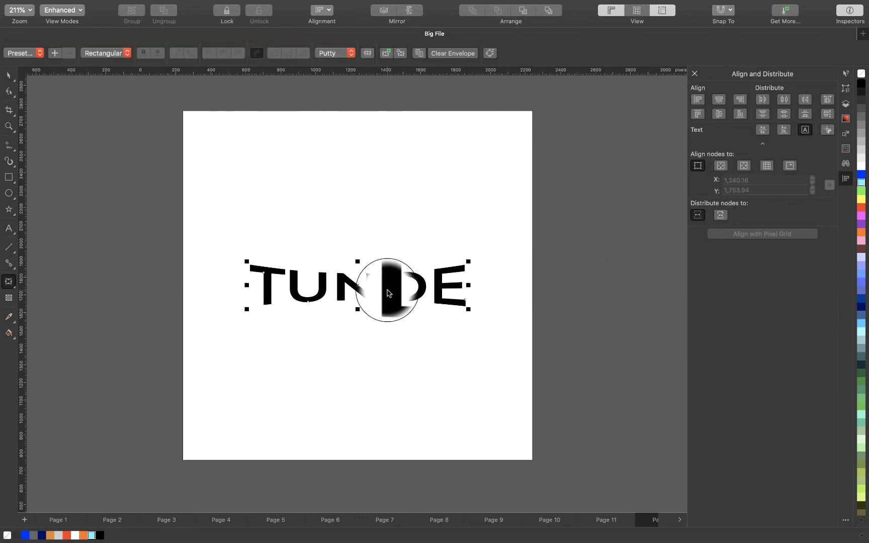
key(v)
key(BackSpace)
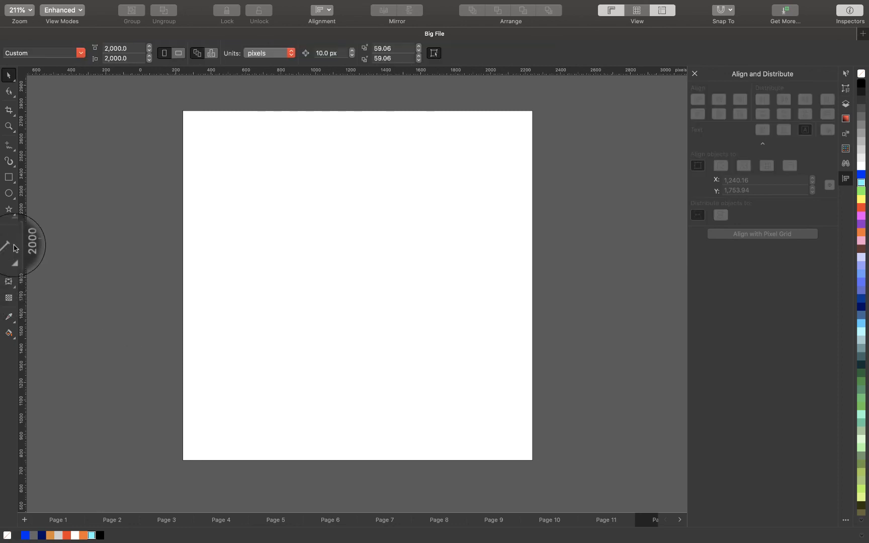
Draw a rectangle about 1,080 × 639 px in the page's upper half, fill it with white and activate the Extrude tool
click(15, 290)
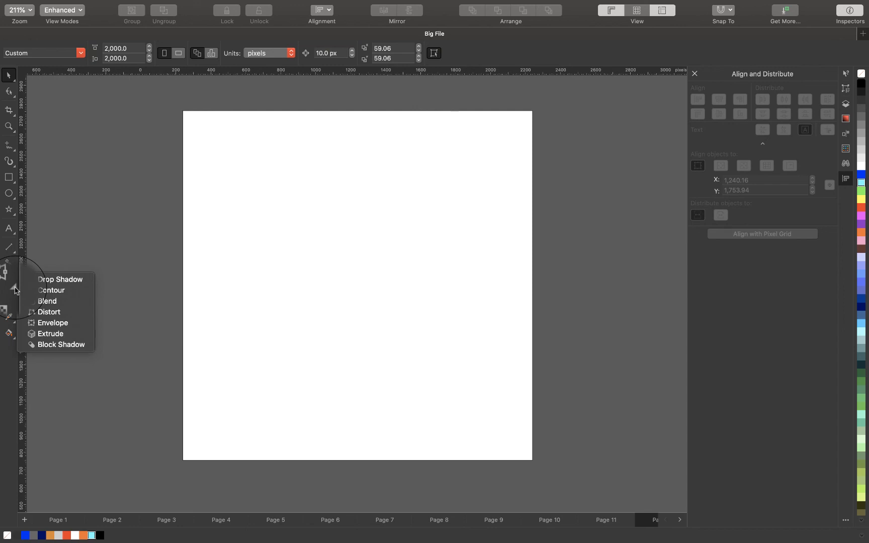
click(50, 330)
click(9, 179)
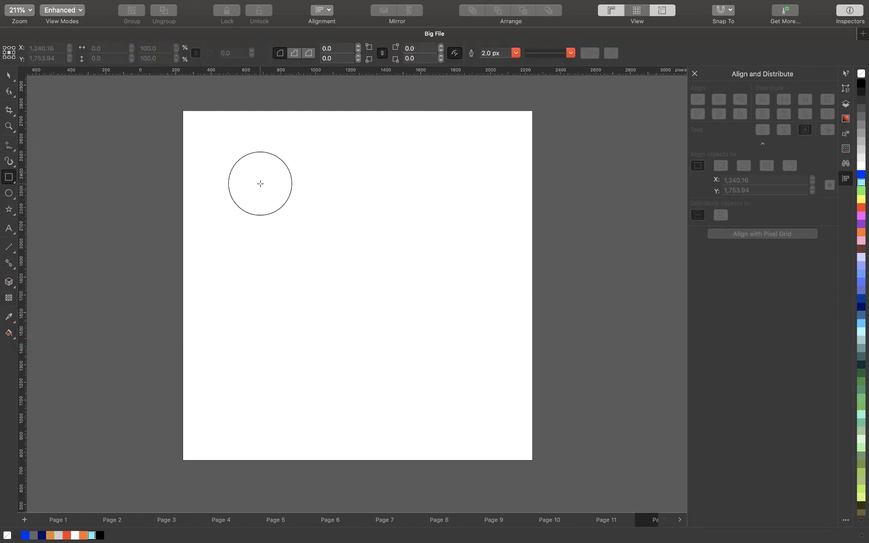
drag(456, 300, 450, 295)
click(861, 166)
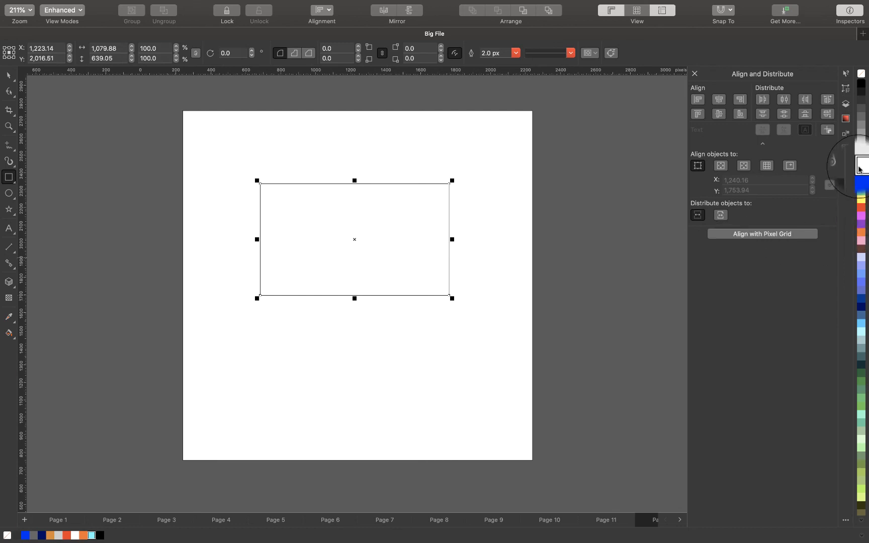
click(8, 285)
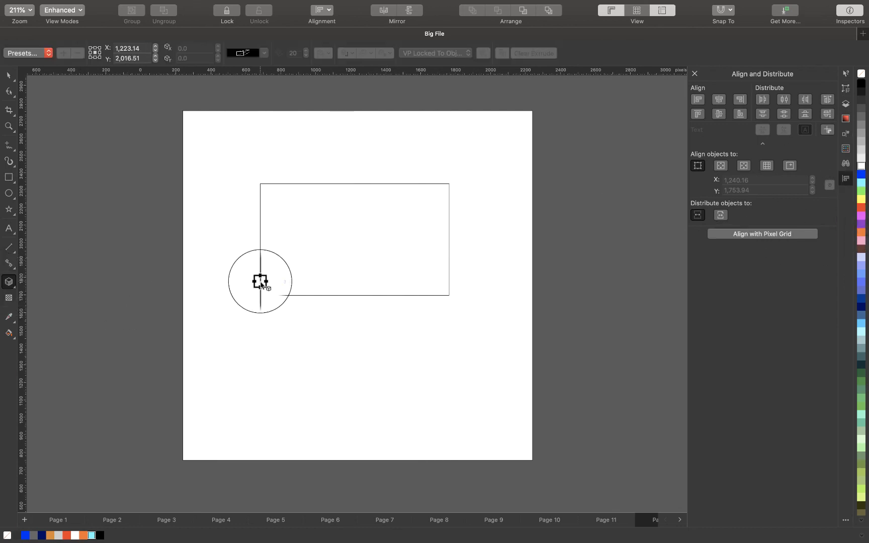
Fill the rectangle with near-black and extrude it from its centre toward the page's upper left
click(861, 87)
drag(379, 213, 143, 129)
key(space)
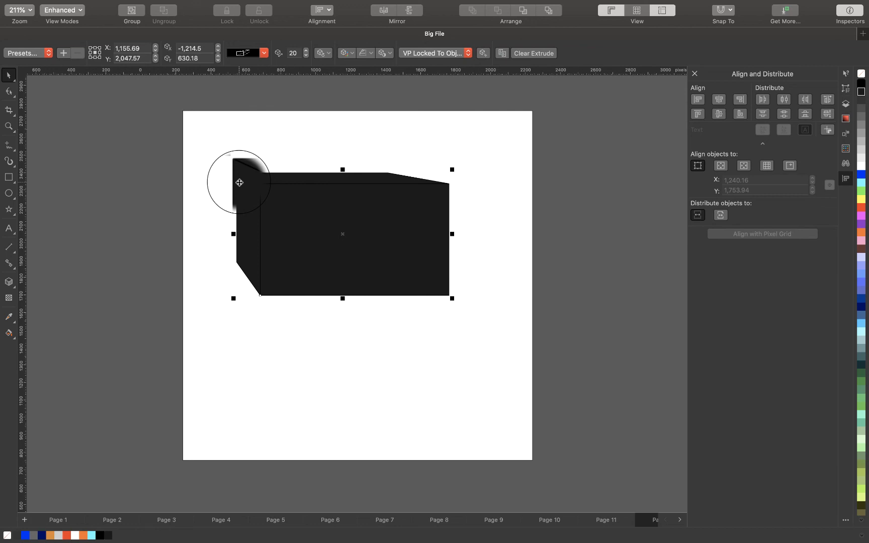
double_click(281, 208)
key(space)
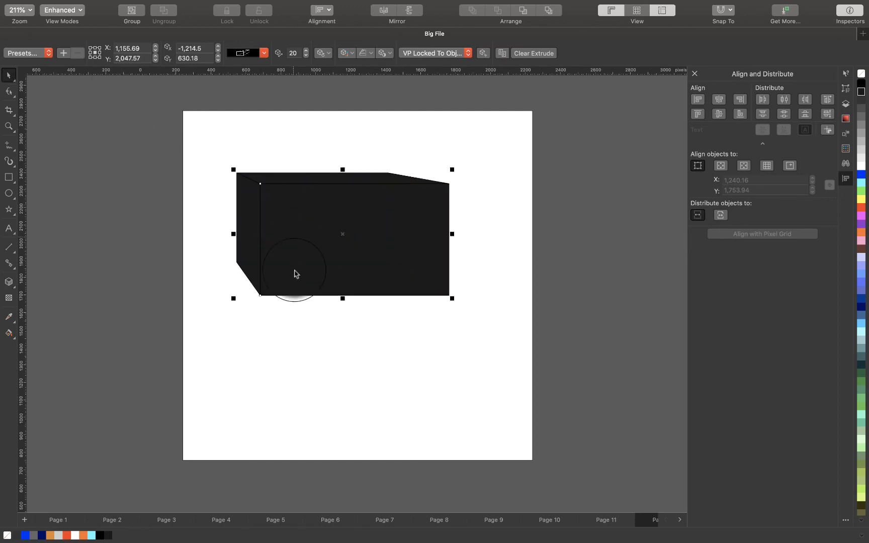
Delete the extruded rectangle, then import the oranges photo from the Downloads folder and place it across the page
key(Delete)
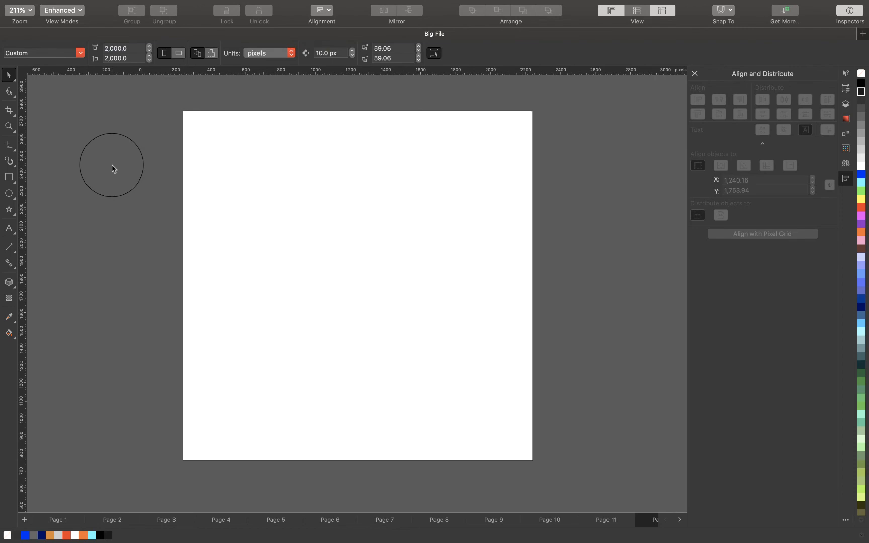
key(super+i)
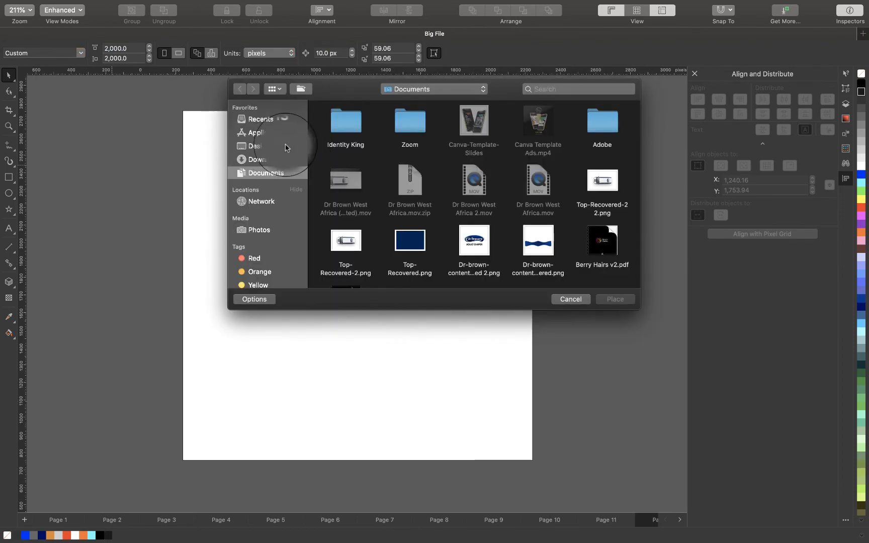
click(262, 159)
scroll(345, 190, down, 5)
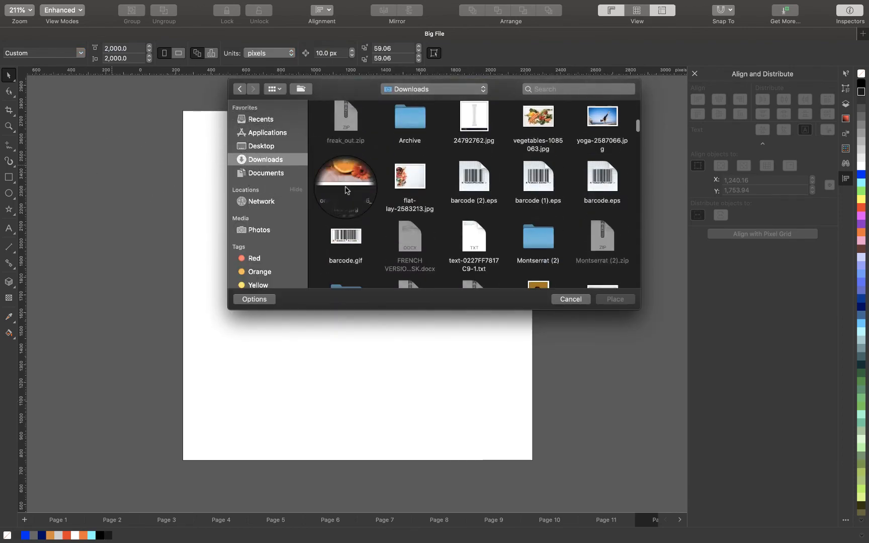
double_click(345, 113)
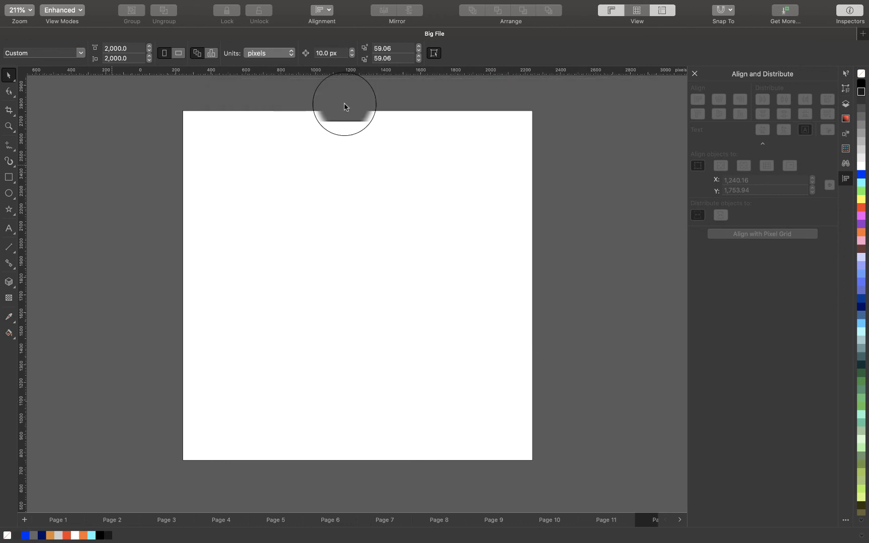
click(334, 199)
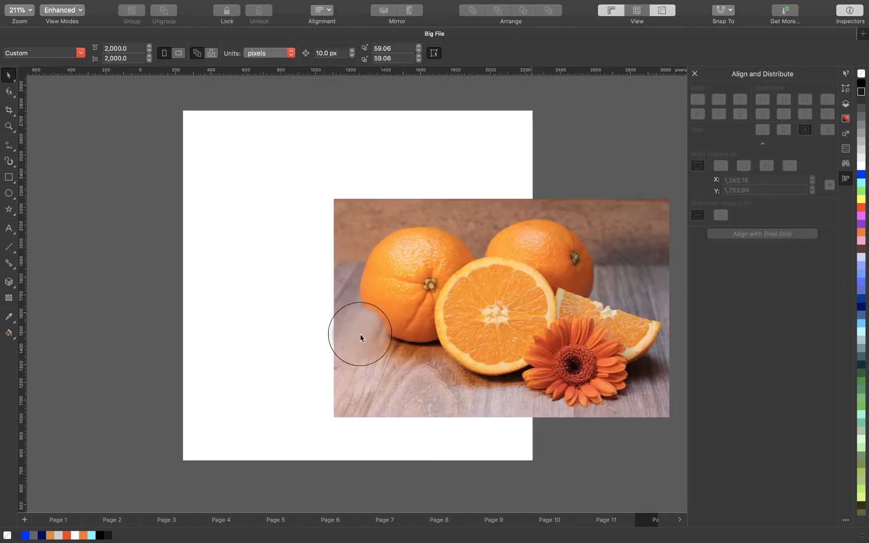
click(320, 317)
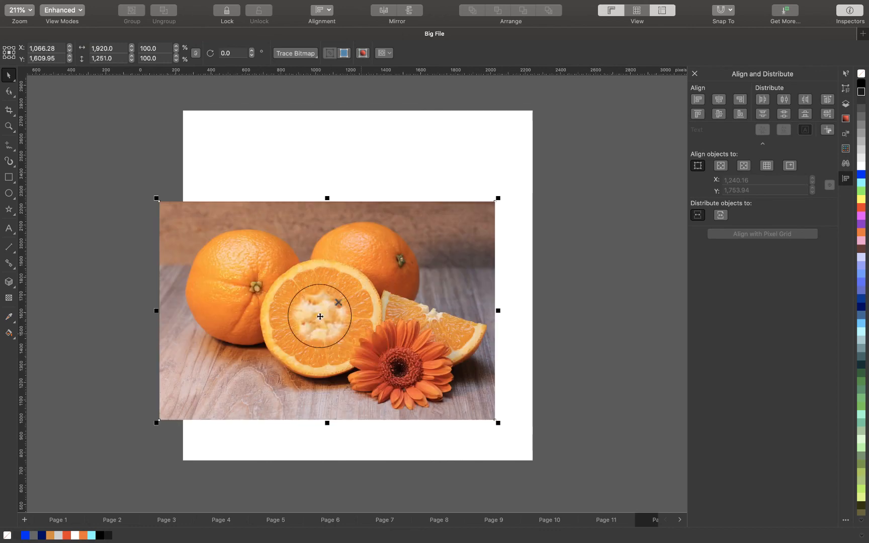
Draw a rectangle about 1,148 × 775 px over the photo's upper-right area and move it partly off the page's right edge
click(9, 177)
drag(349, 136, 550, 272)
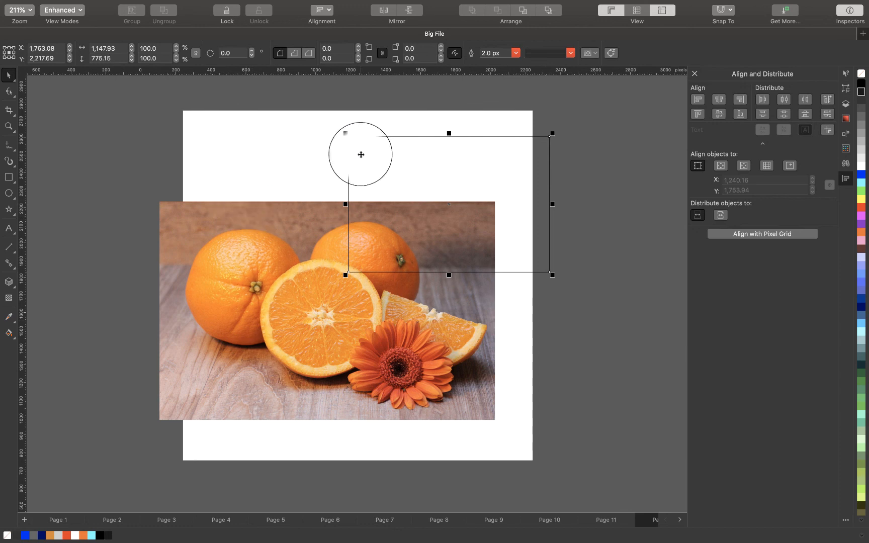
drag(361, 151, 428, 154)
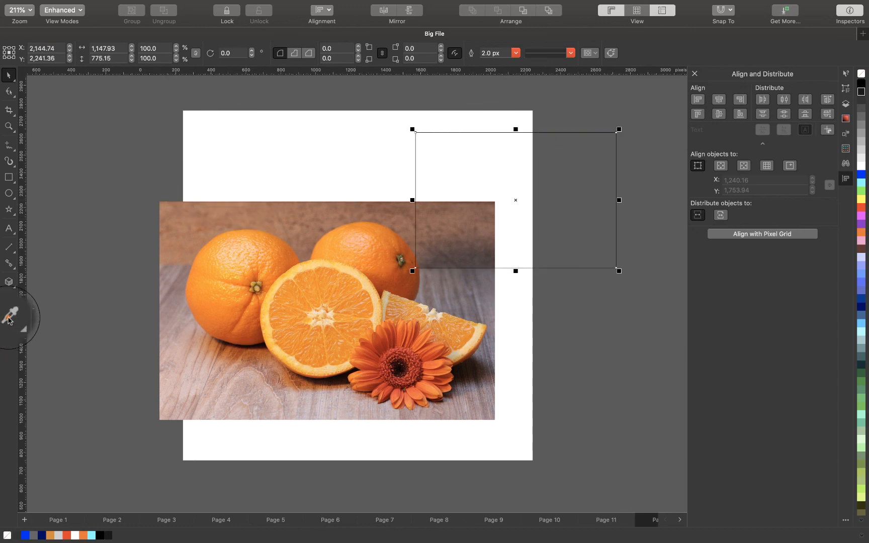
Sample the orange colour from the left whole orange with the Color Eyedropper and fill the rectangle with it
click(9, 318)
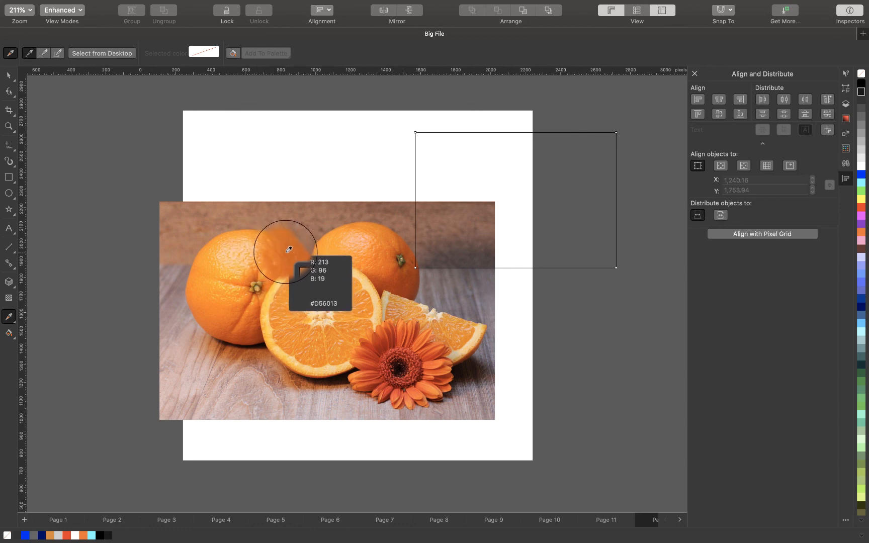
click(208, 310)
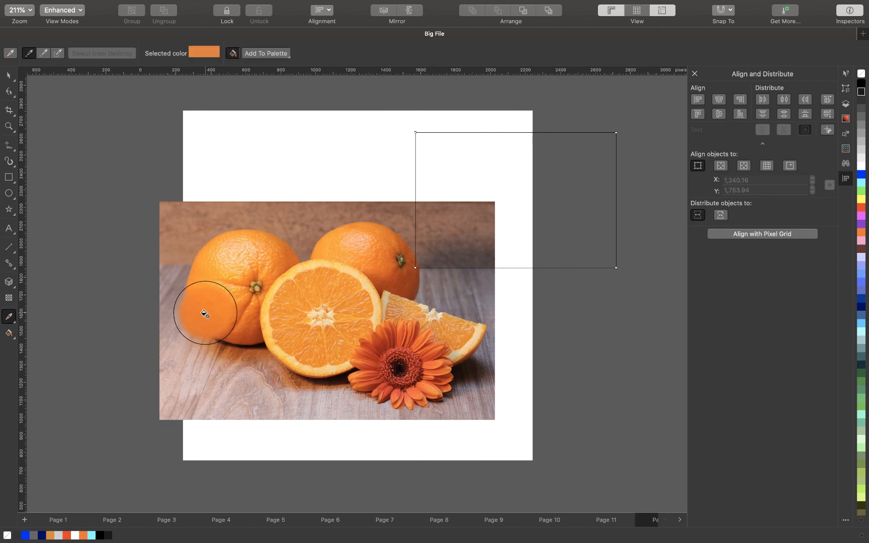
click(453, 163)
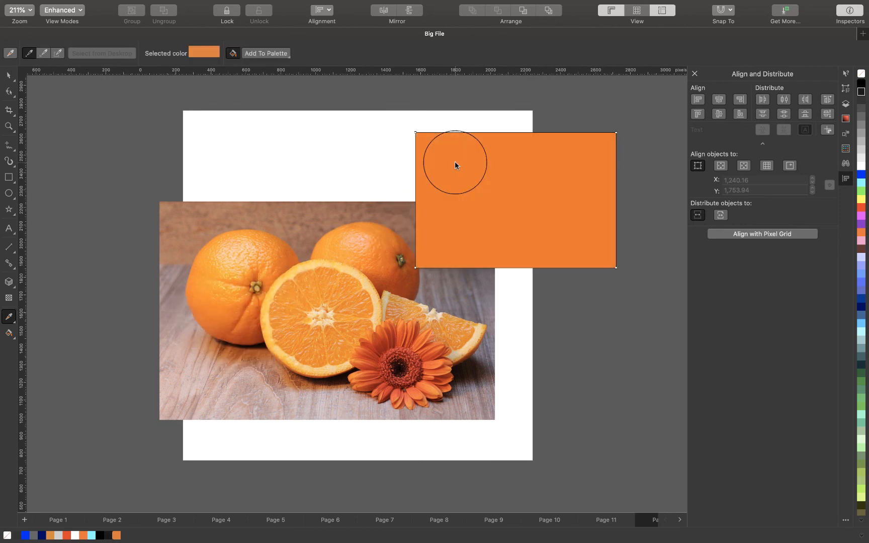
key(v)
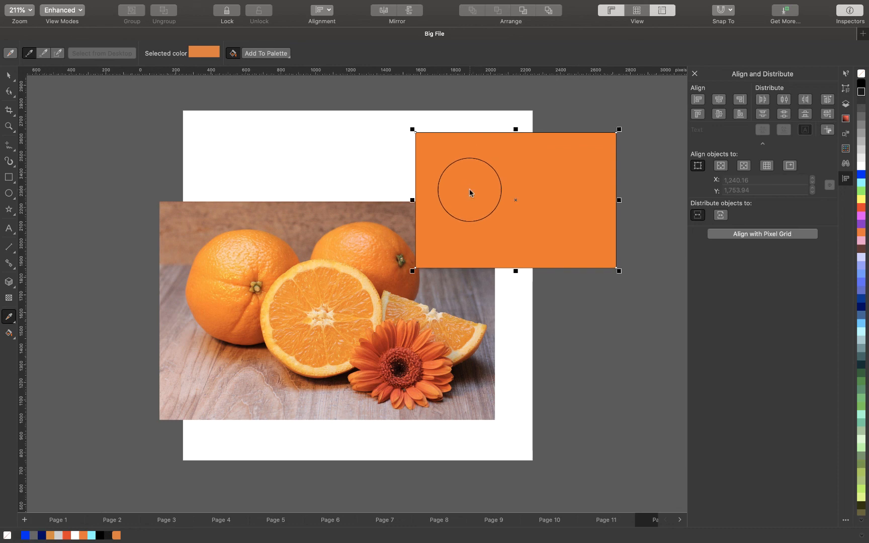
click(446, 192)
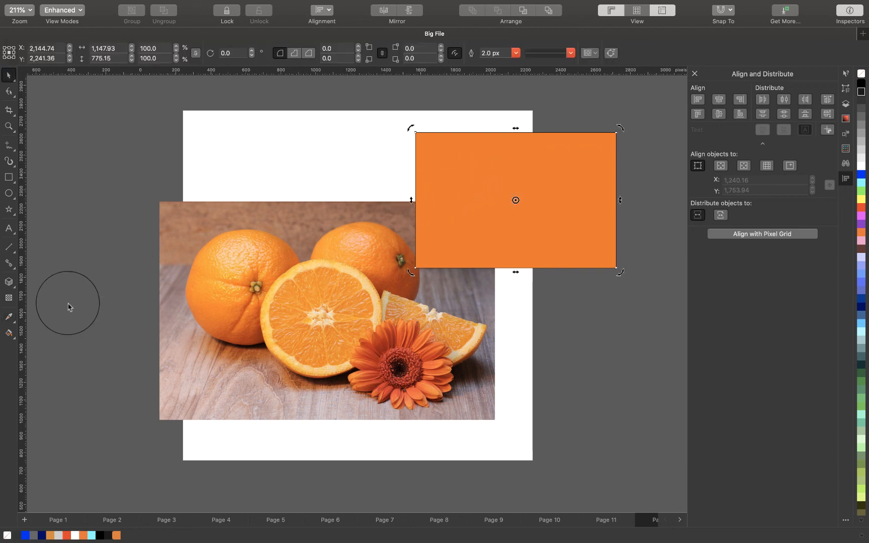
Sample a lighter orange from the halved orange's upper edge and apply it as the rectangle's fill
click(10, 318)
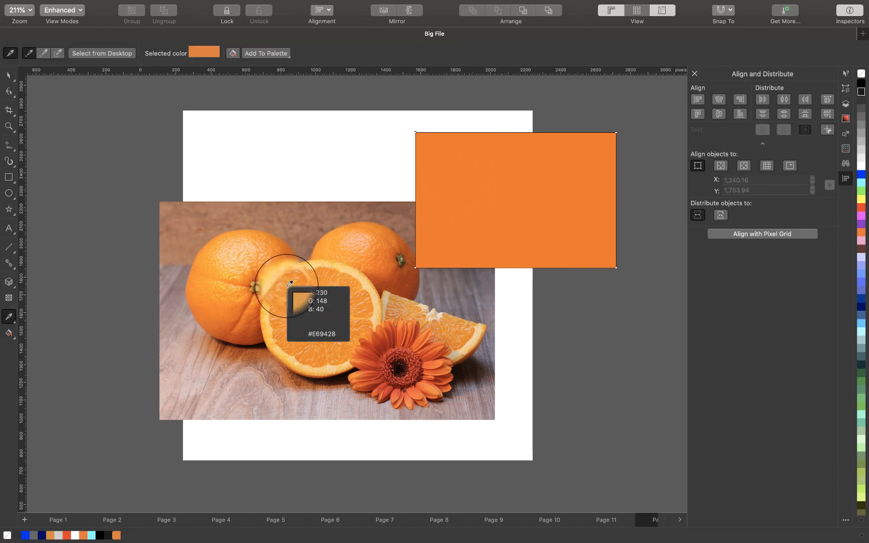
click(288, 288)
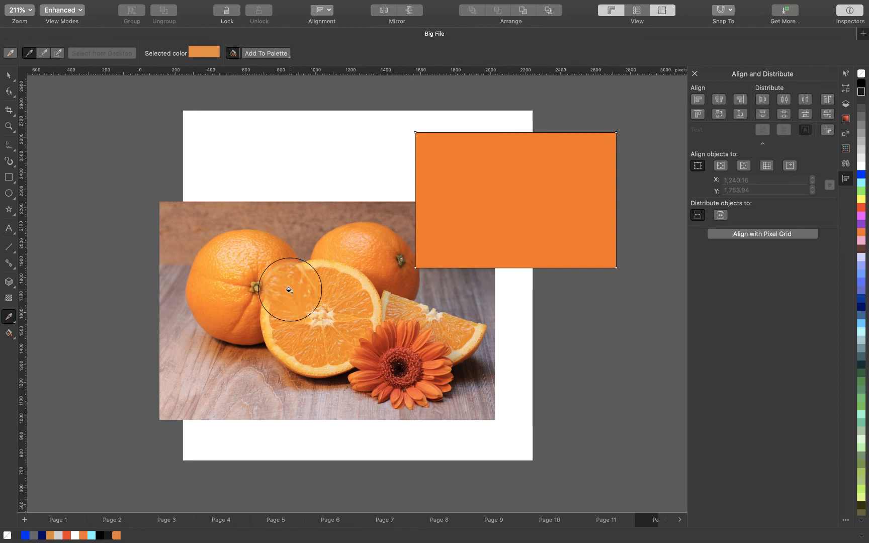
click(456, 178)
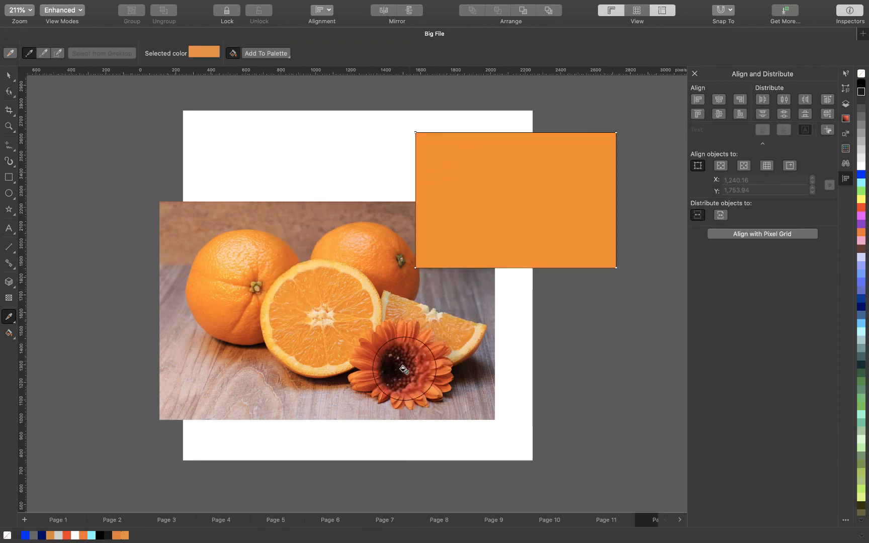
key(v)
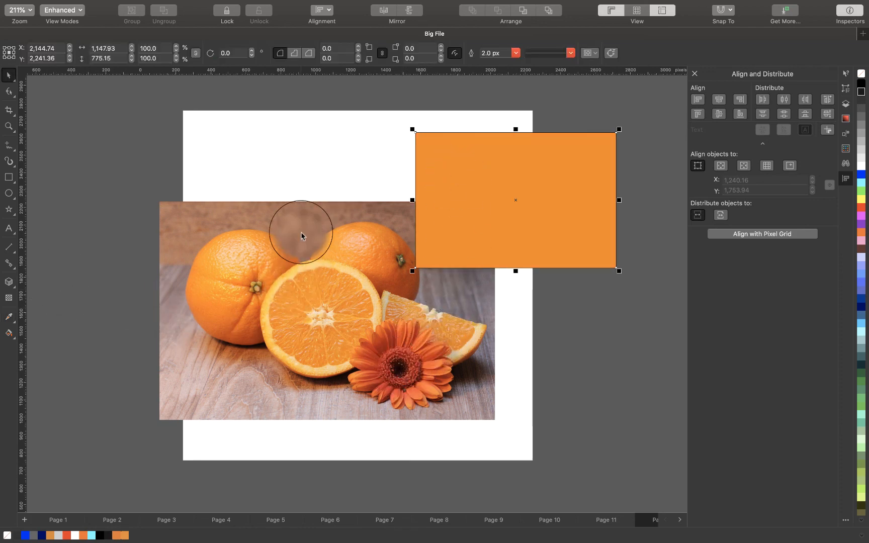
Delete the orange rectangle and the oranges photo from the page
key(Delete)
click(189, 229)
key(Delete)
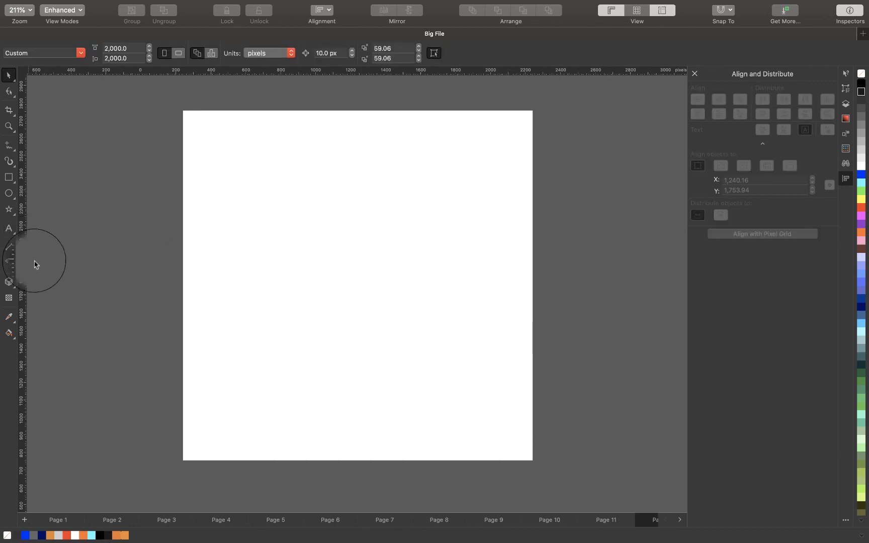
Draw a rectangle about 982 × 1,133 px and apply an interactive black-to-white gradient from its lower-right to its upper-left corner
click(9, 178)
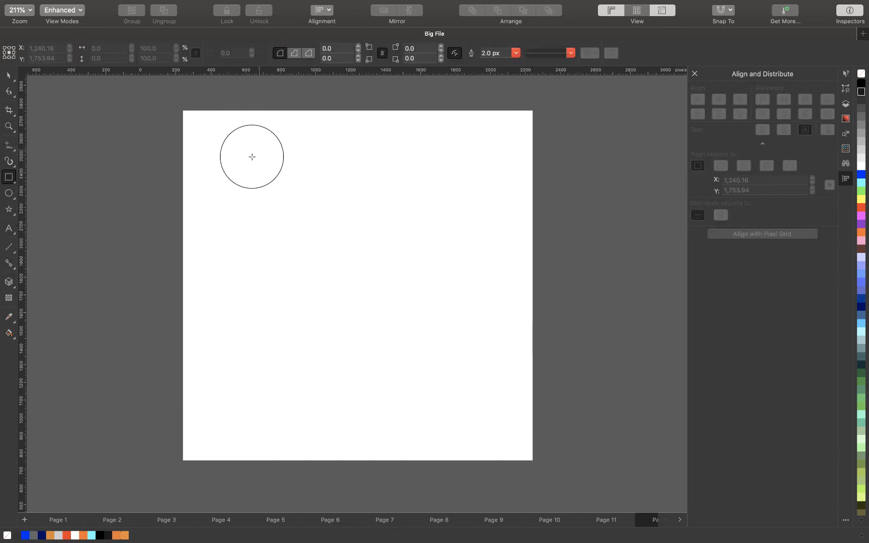
drag(252, 157, 424, 354)
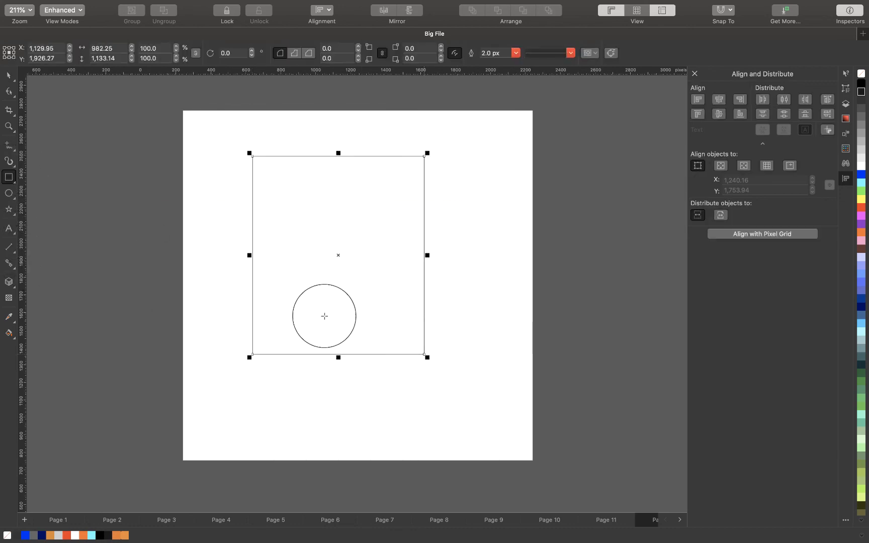
click(8, 334)
drag(421, 351, 254, 163)
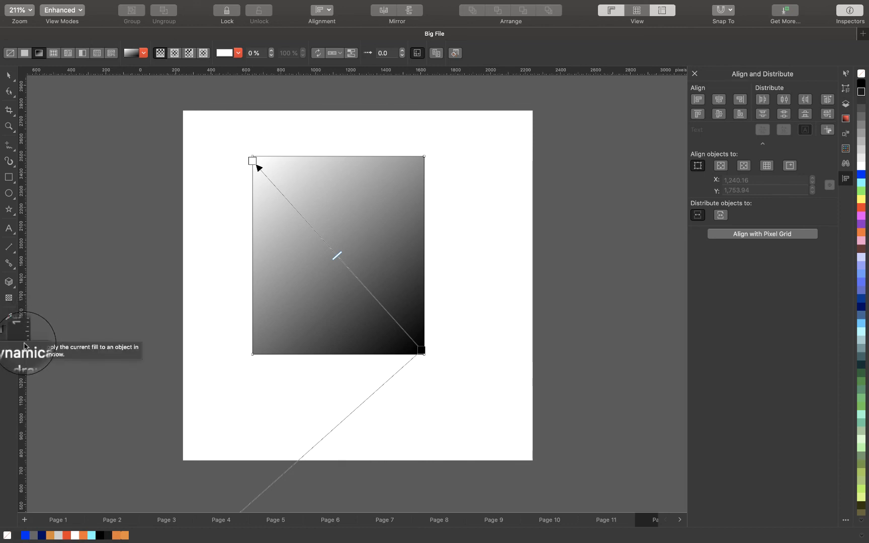
Recolour the gradient's upper-left node orange and its lower-right node yellow
click(253, 161)
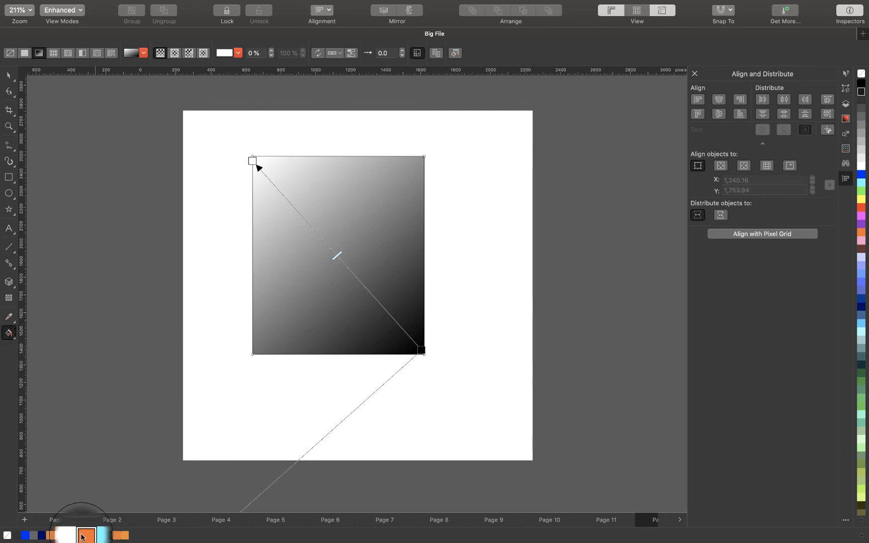
click(83, 535)
click(418, 352)
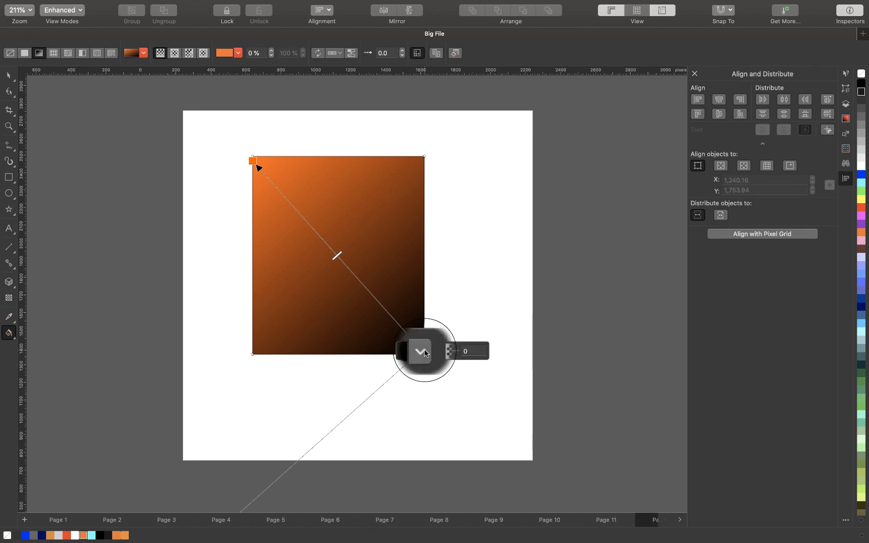
click(117, 535)
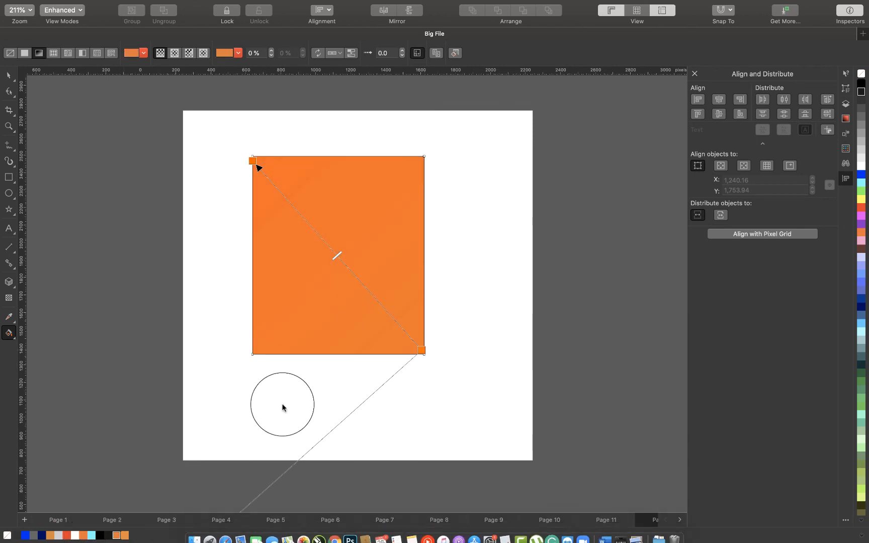
click(418, 352)
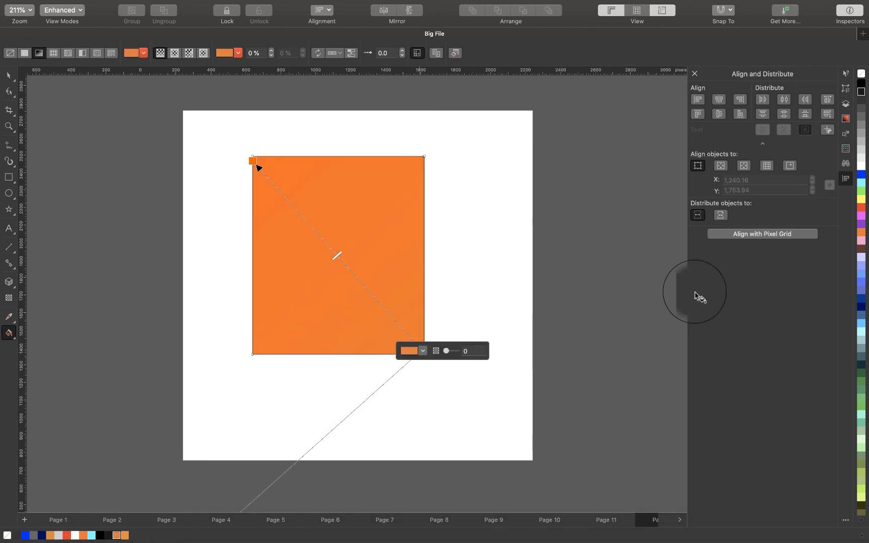
click(860, 199)
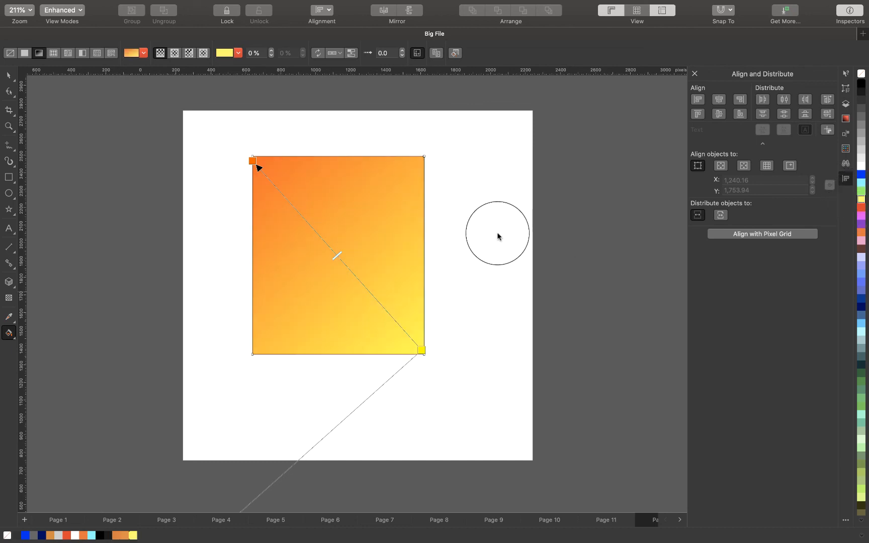
Redraw the gradient so it runs from yellow near the rectangle's upper-left corner to orange at its lower-right corner
mouse_move(277, 161)
mouse_down()
mouse_move(379, 286)
mouse_move(414, 360)
mouse_up()
click(274, 156)
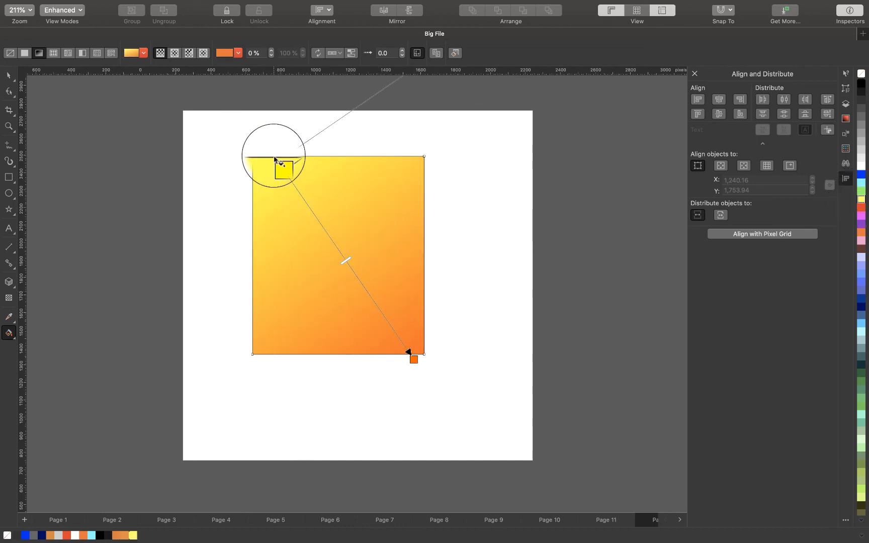